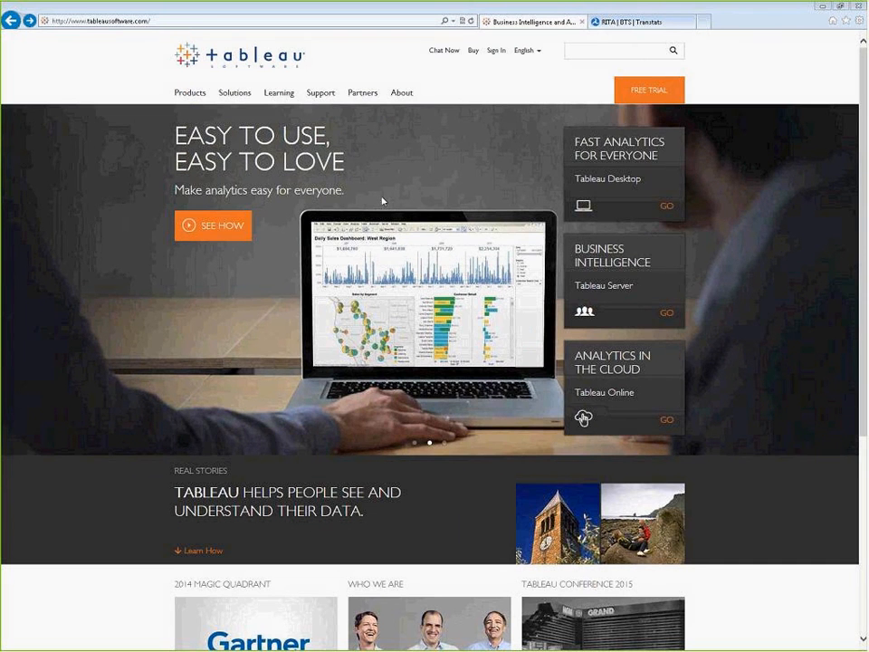
Step: Look at the Tableau free trial download page and the BTS TranStats On-Time Performance data page
left_click(666, 92)
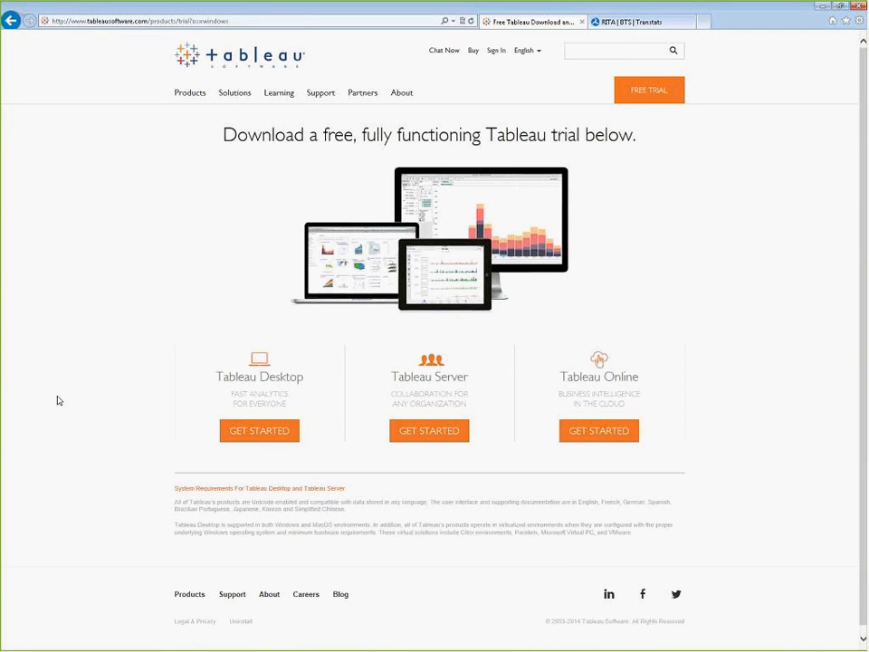
left_click(643, 20)
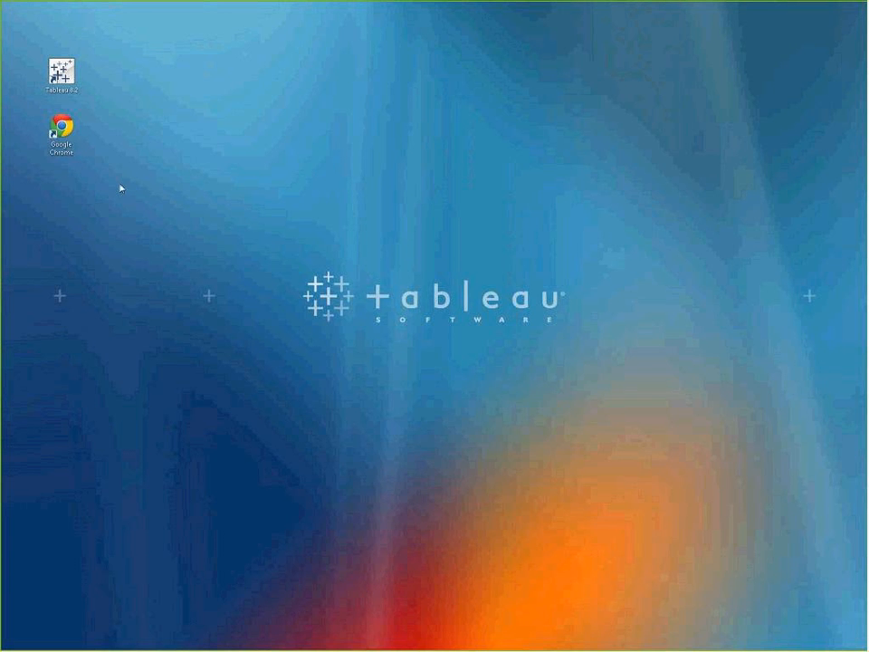
Step: Switch to Google Chrome and open the Tableau Server site at localhost
double_click(61, 129)
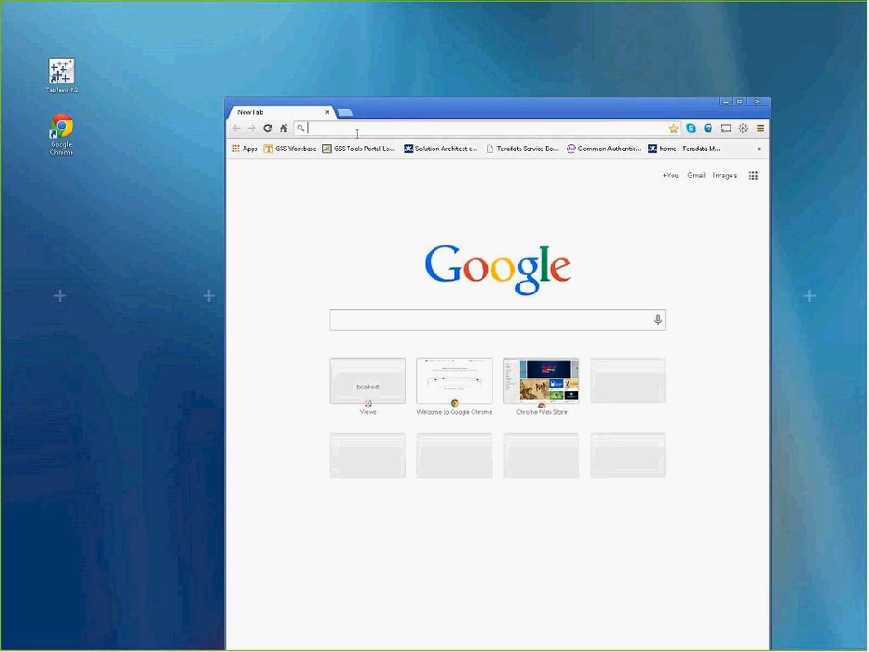
type("localhost")
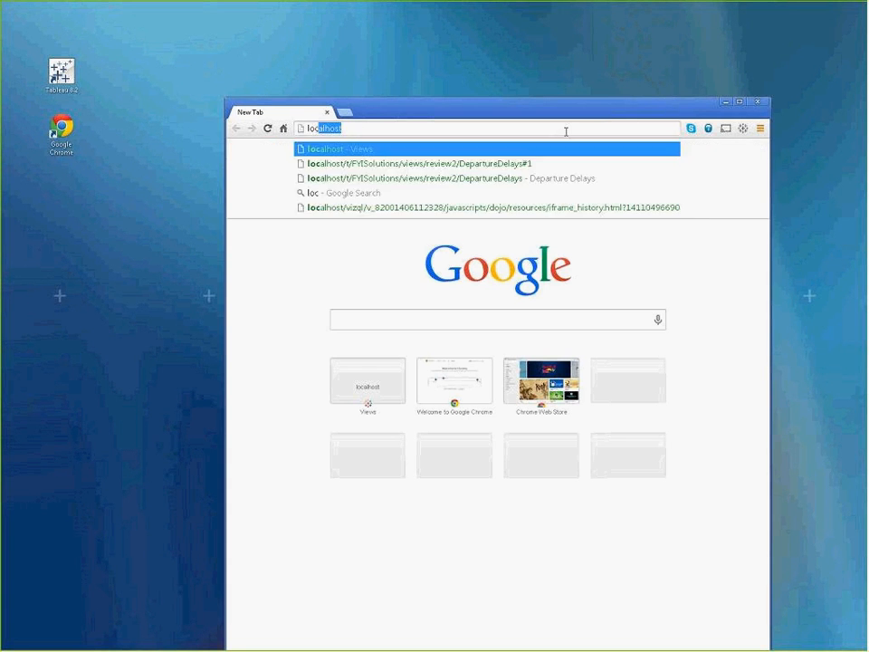
key("Return")
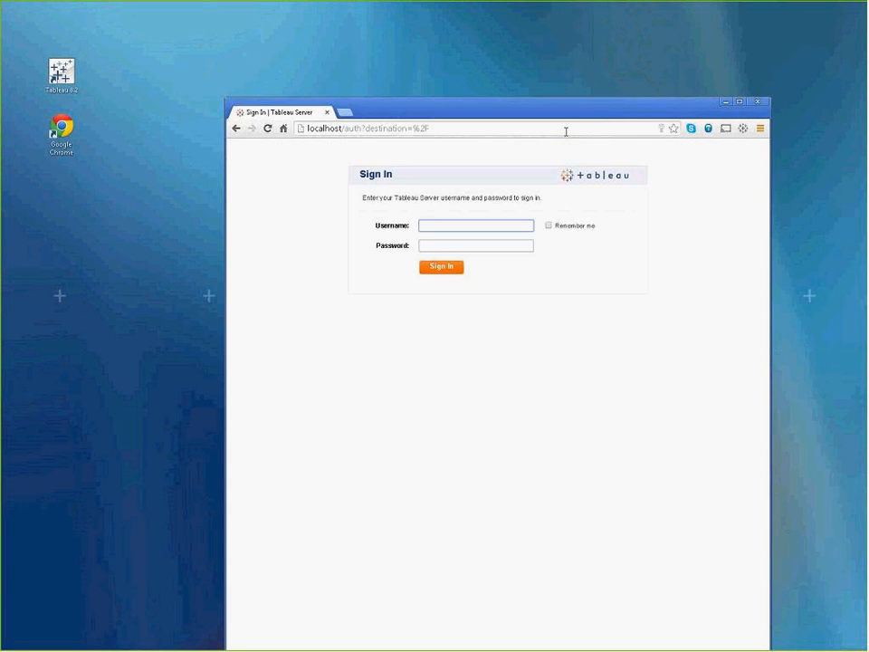
Step: Sign in to Tableau Server with the username Administrator and the account password
type("Admin")
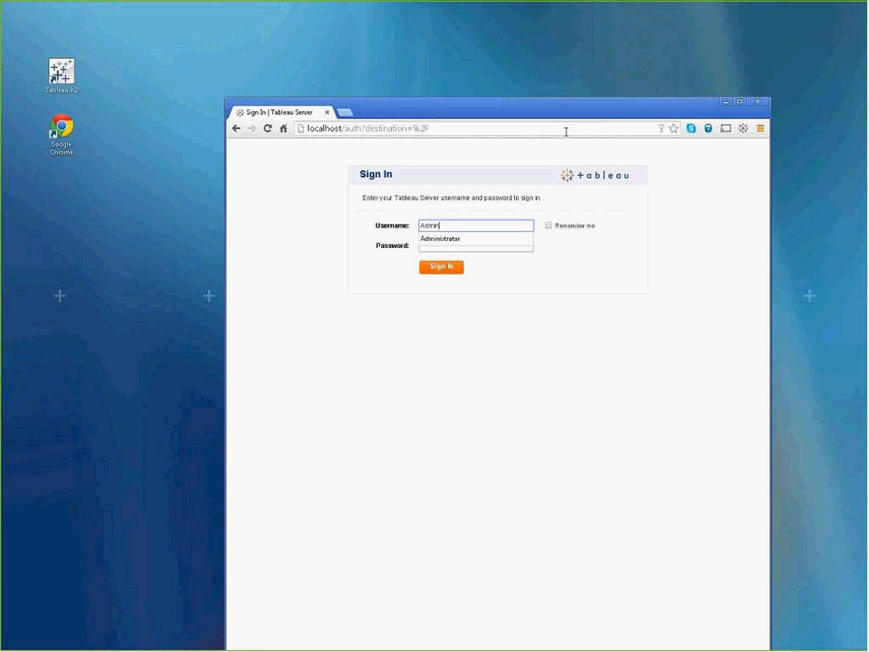
type("istrator")
key("Tab")
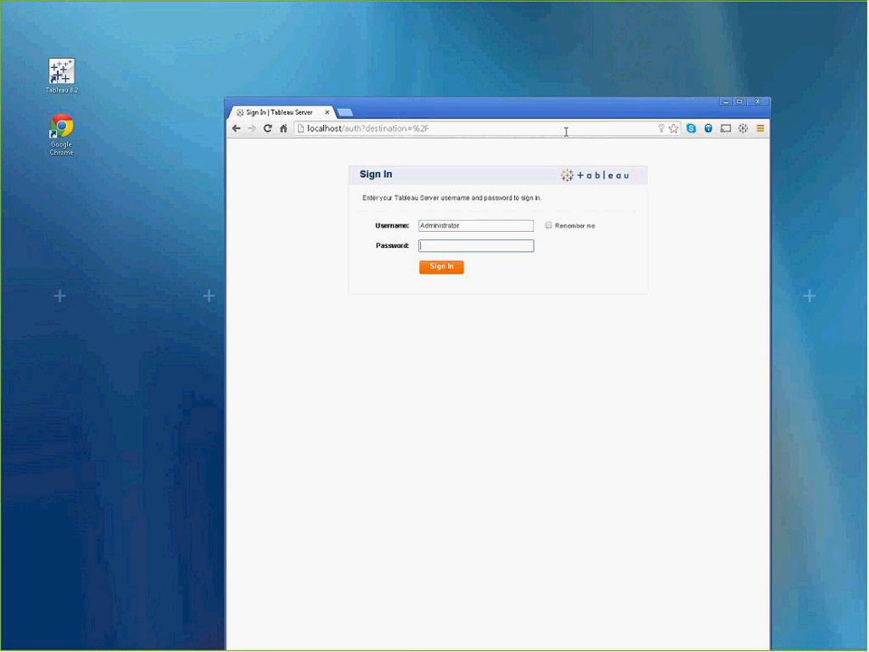
type("admin")
key("Return")
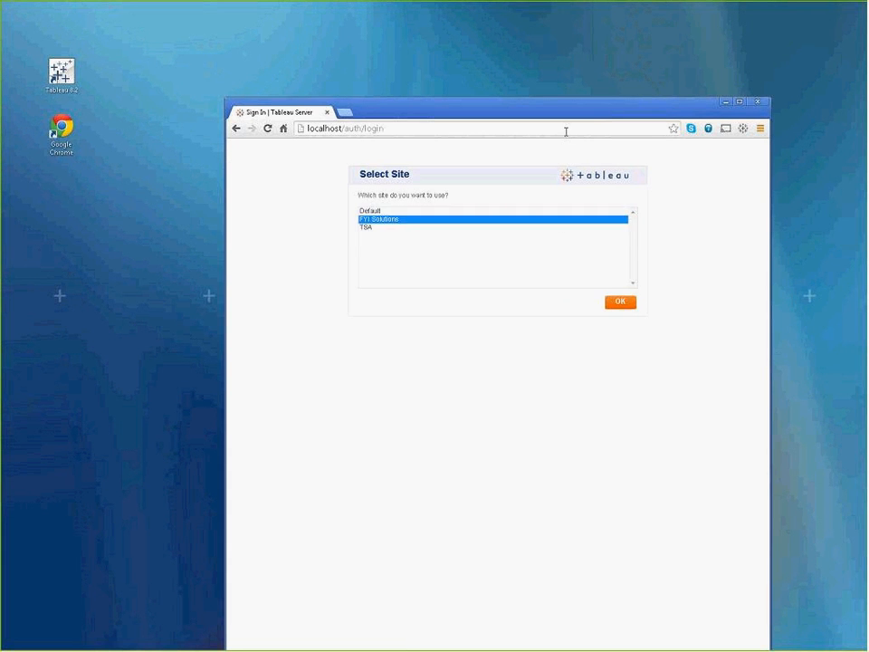
Step: Choose the FYI Solutions site, open its Departure Delays view, and maximize the browser window
left_click(631, 303)
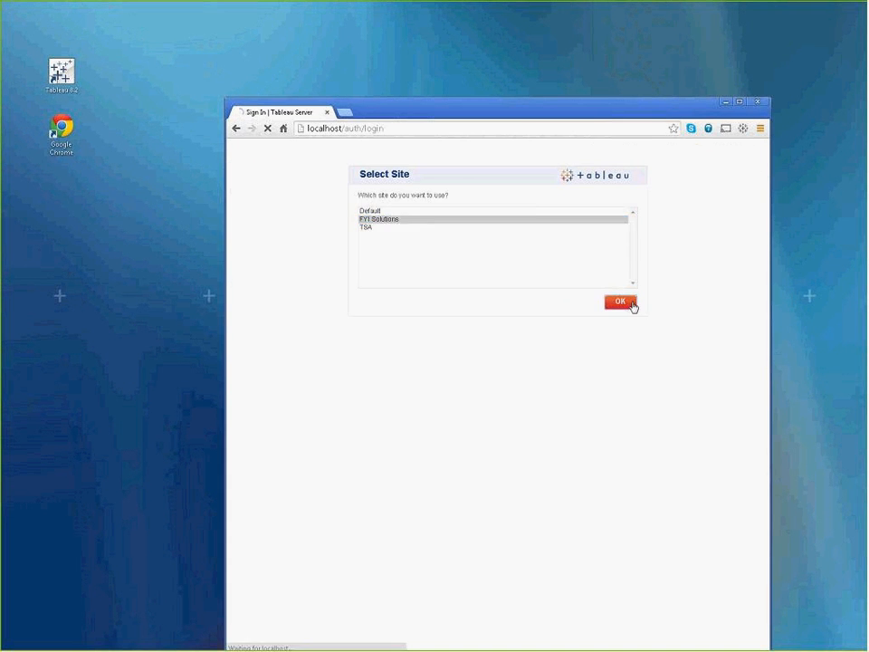
left_click(391, 288)
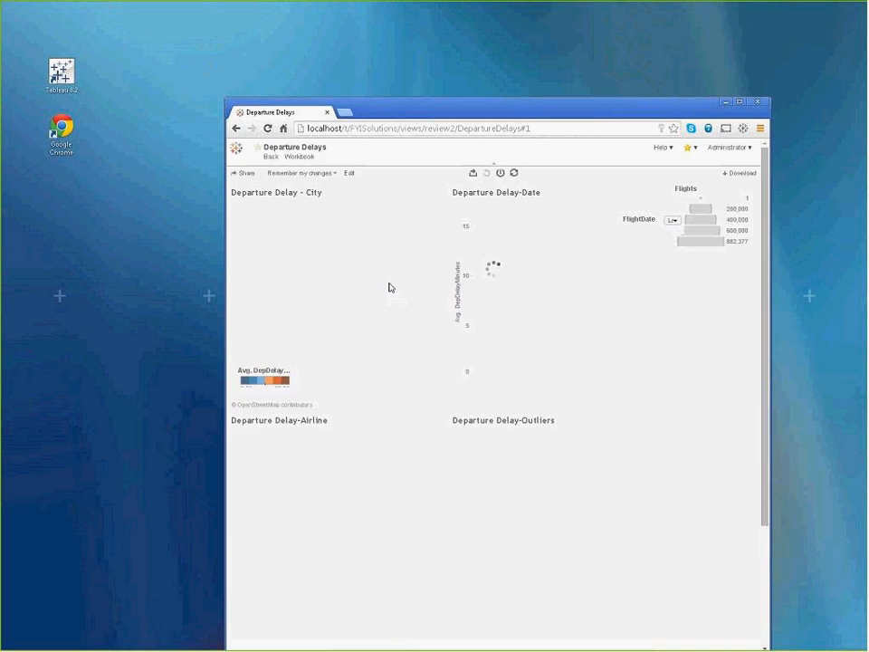
double_click(490, 112)
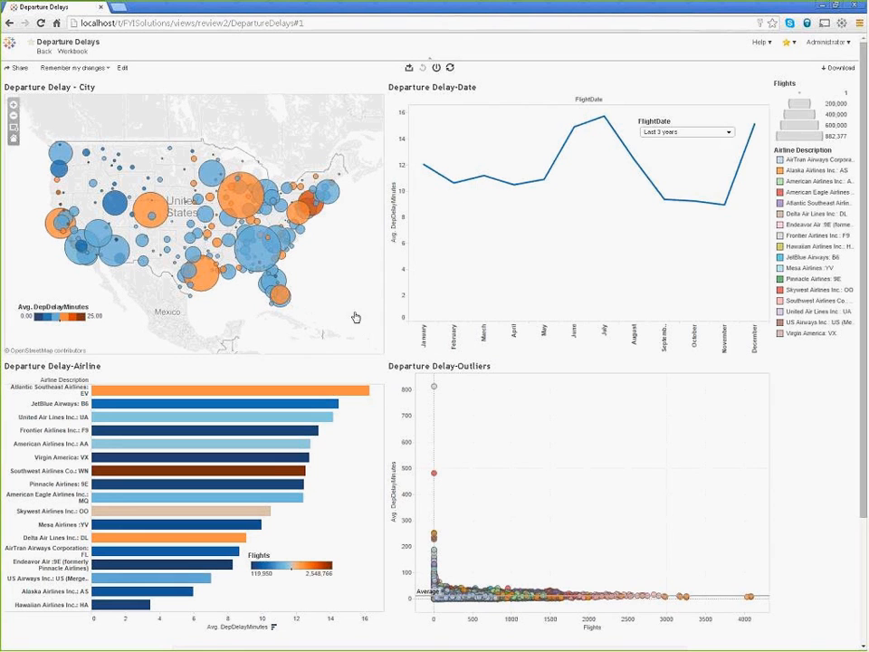
Step: Set the FlightDate filter of the Departure Delays dashboard to the last 6 years
left_click(730, 133)
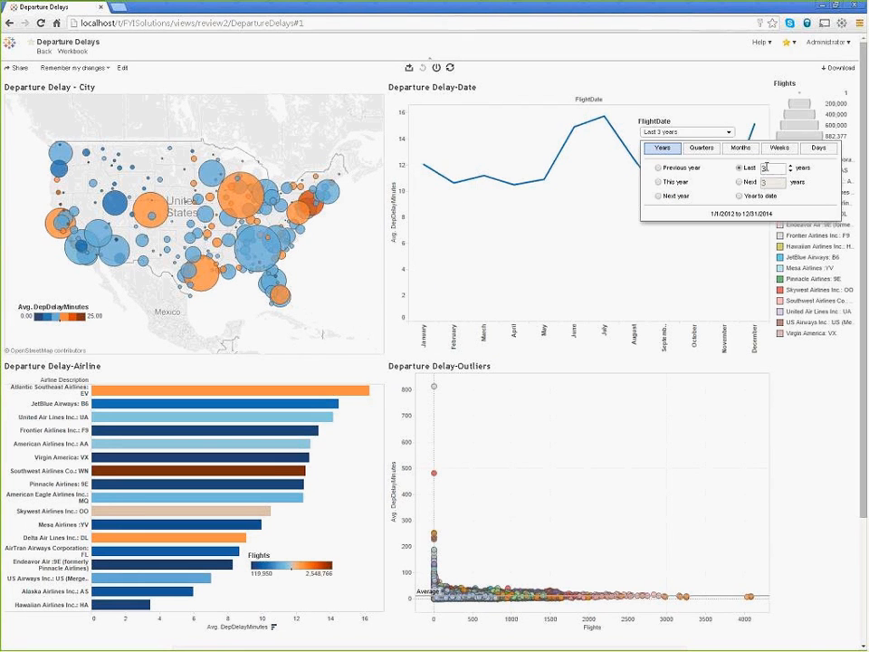
double_click(763, 168)
type("6")
key("Return")
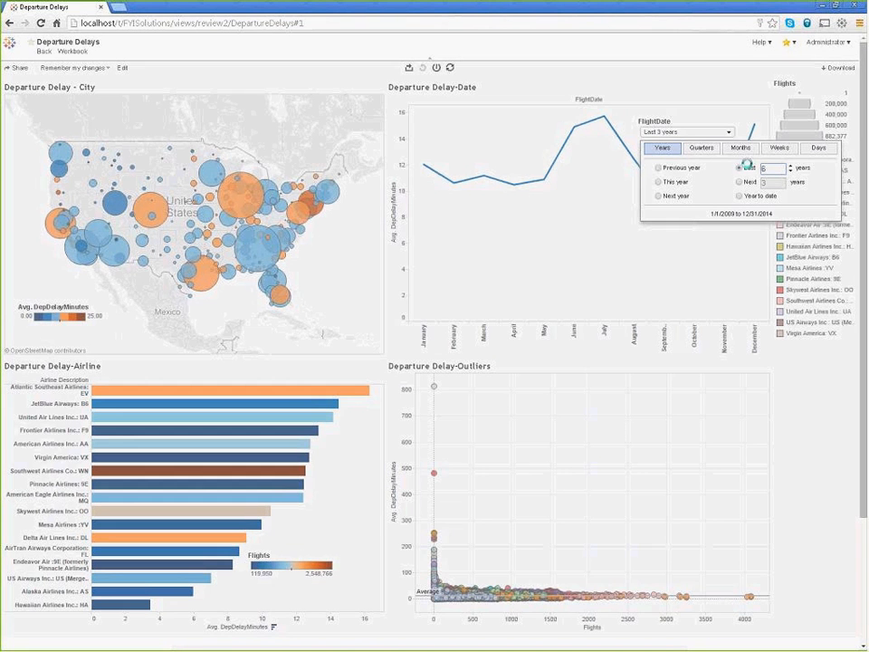
left_click(629, 274)
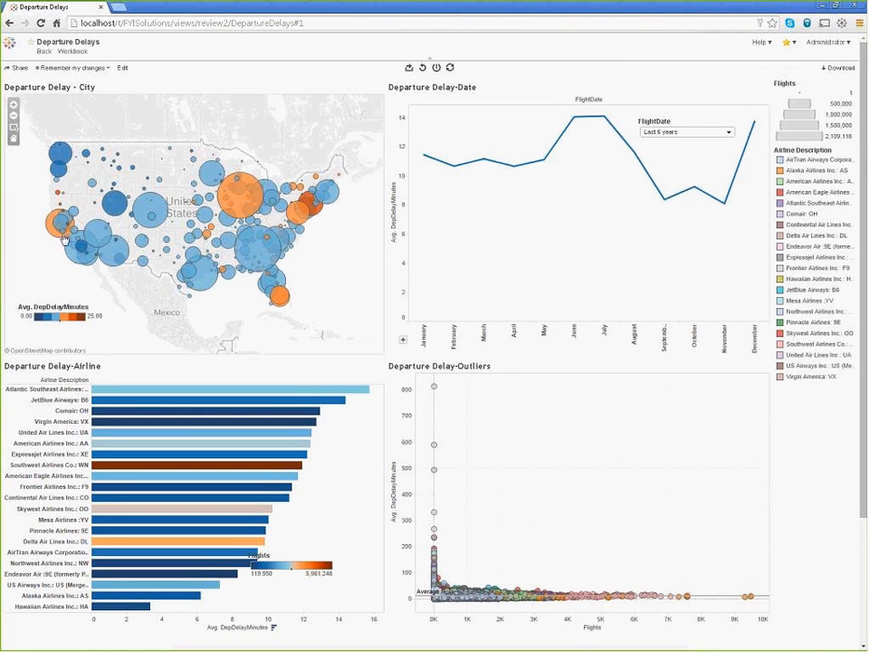
Step: Inspect the city and airline charts and select the June and July points on the Departure Delay-Date line to filter the dashboard
mouse_move(58, 239)
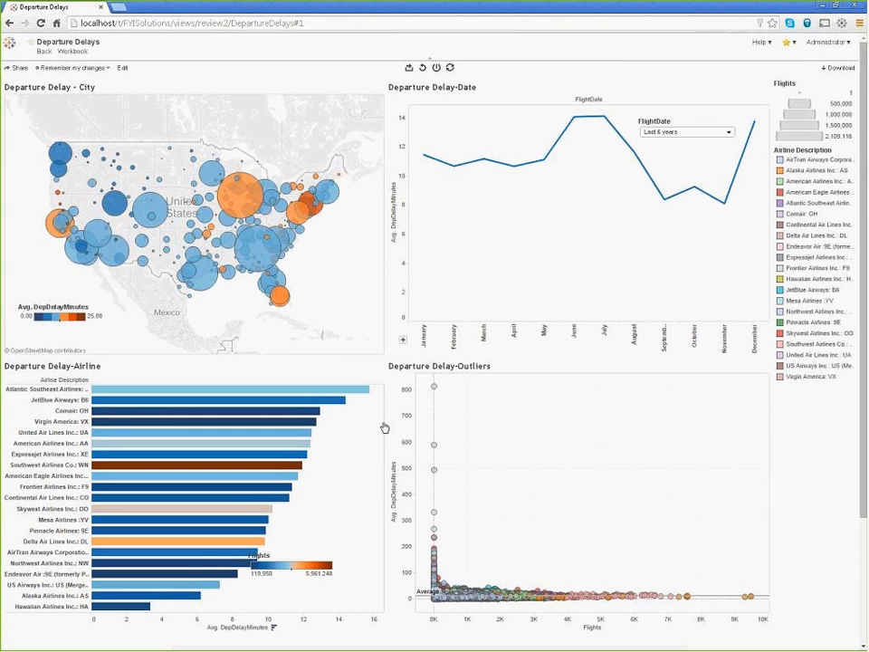
mouse_move(362, 397)
mouse_move(297, 470)
left_click_drag(622, 115, 550, 144)
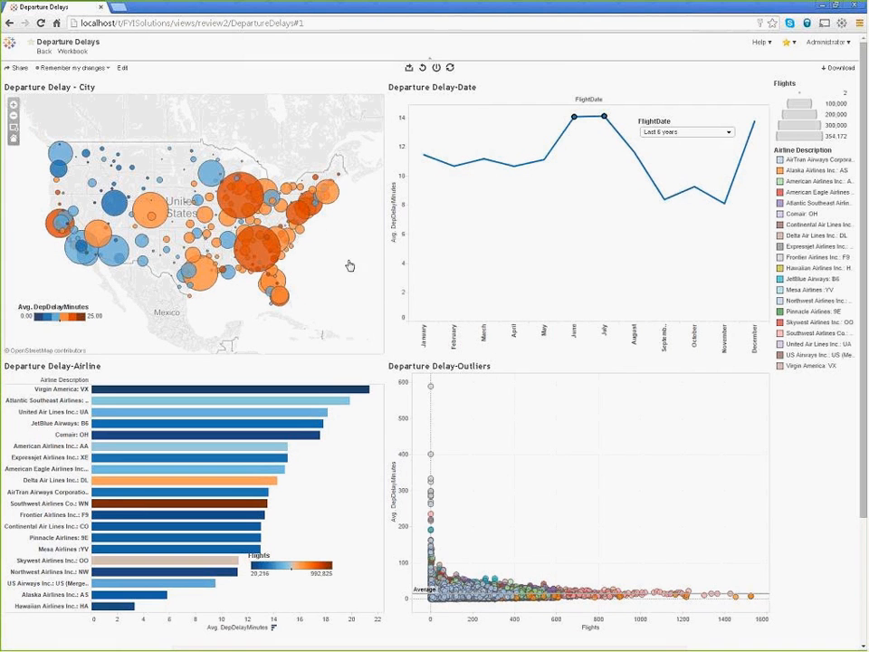
Step: Filter the dashboard by the large dark orange circle in the Northeast of the city map and inspect the outlier flights' details
mouse_move(319, 213)
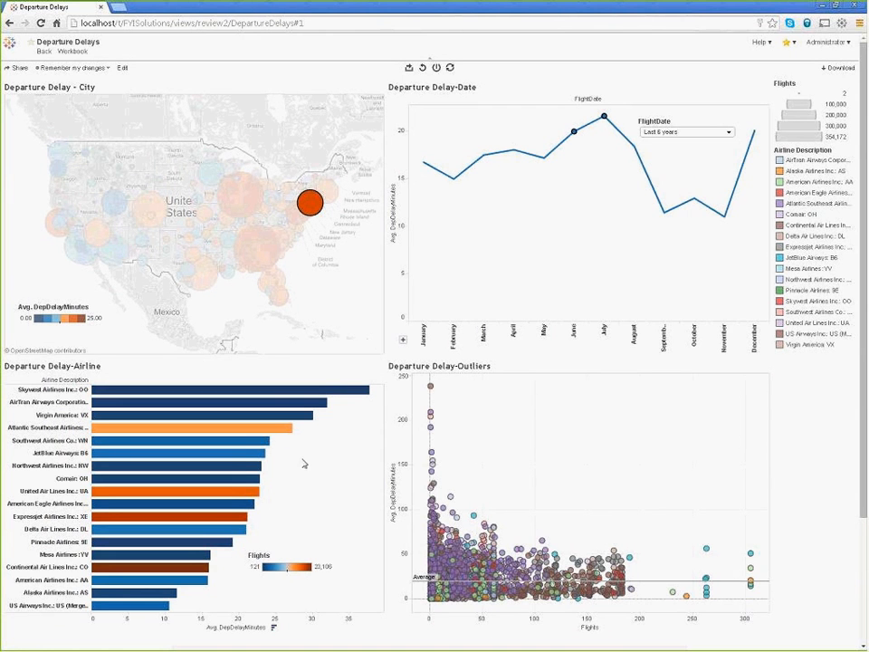
mouse_move(257, 497)
mouse_move(431, 417)
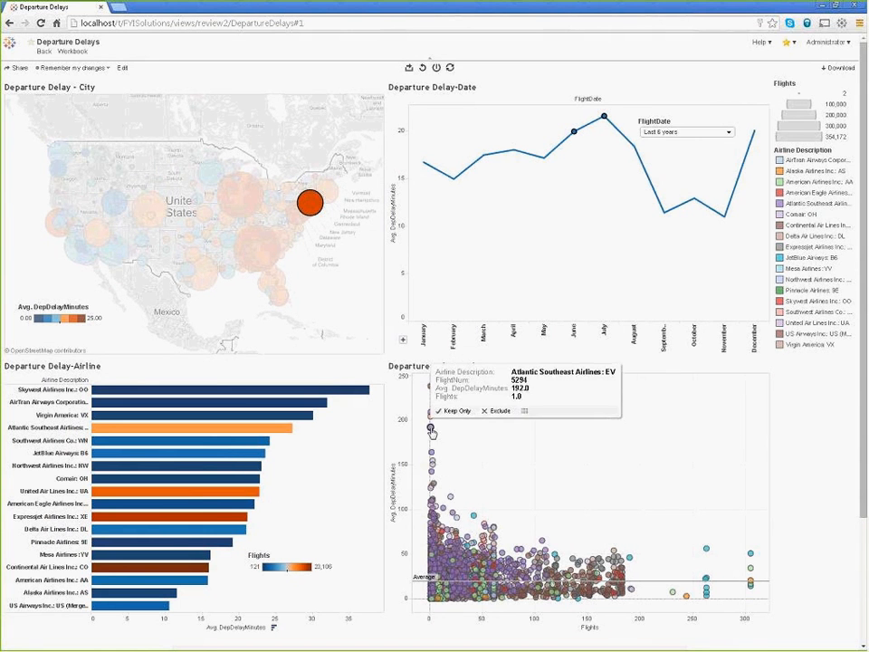
mouse_move(432, 454)
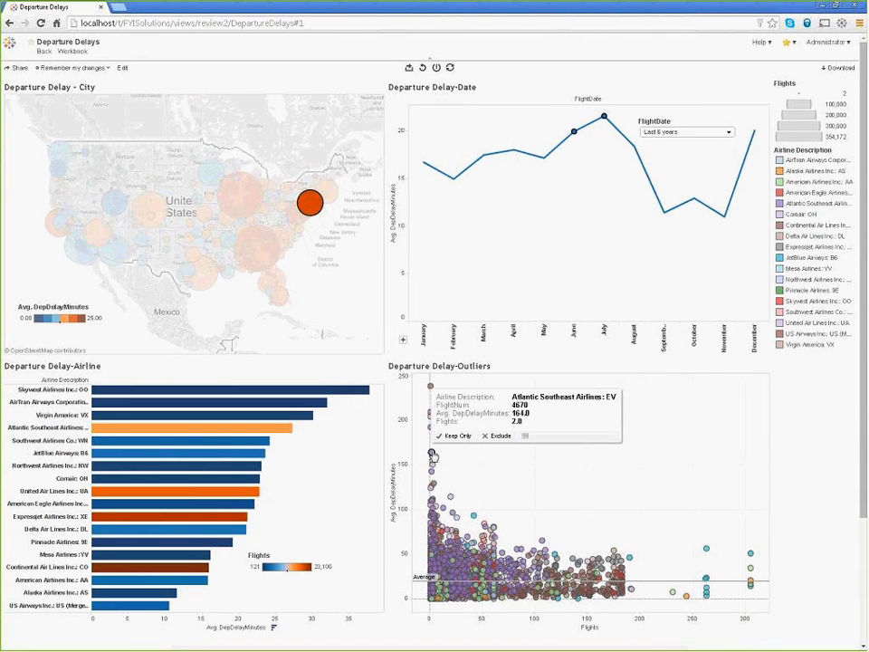
mouse_move(433, 475)
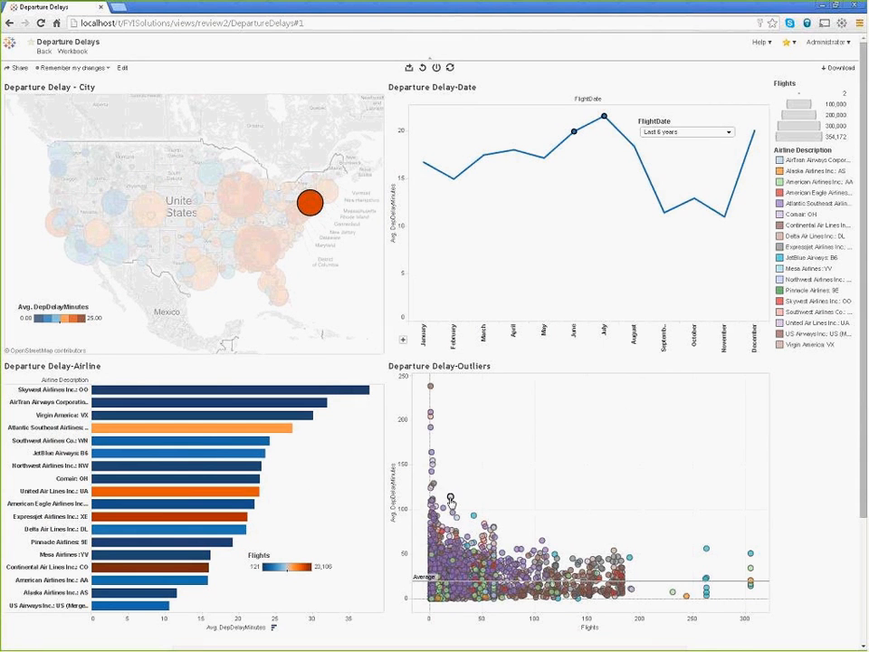
mouse_move(455, 518)
left_click(357, 293)
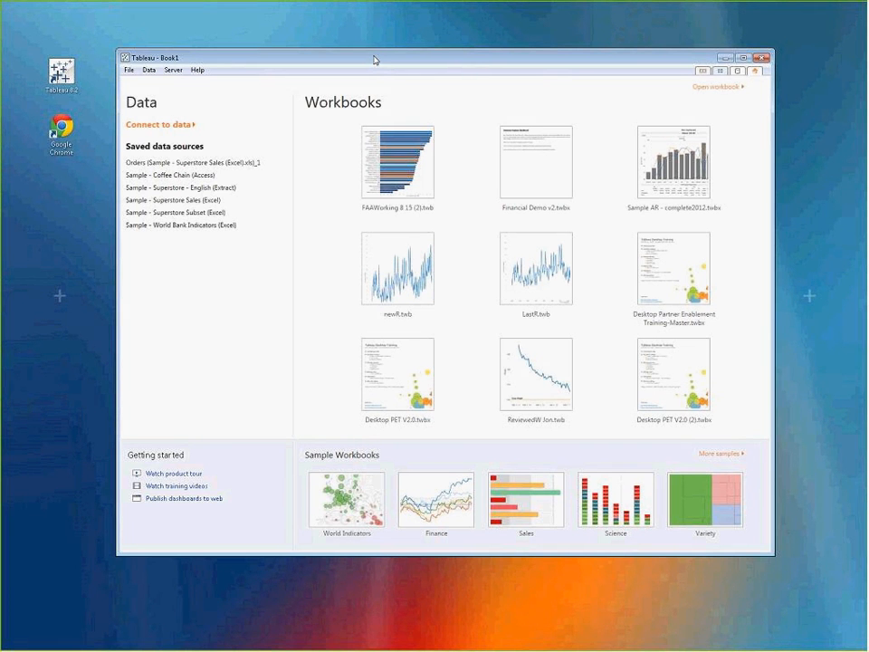
Step: Connect Tableau Desktop to the data extract FlightData Extract.tde in the fyisolutions folder
left_click(173, 126)
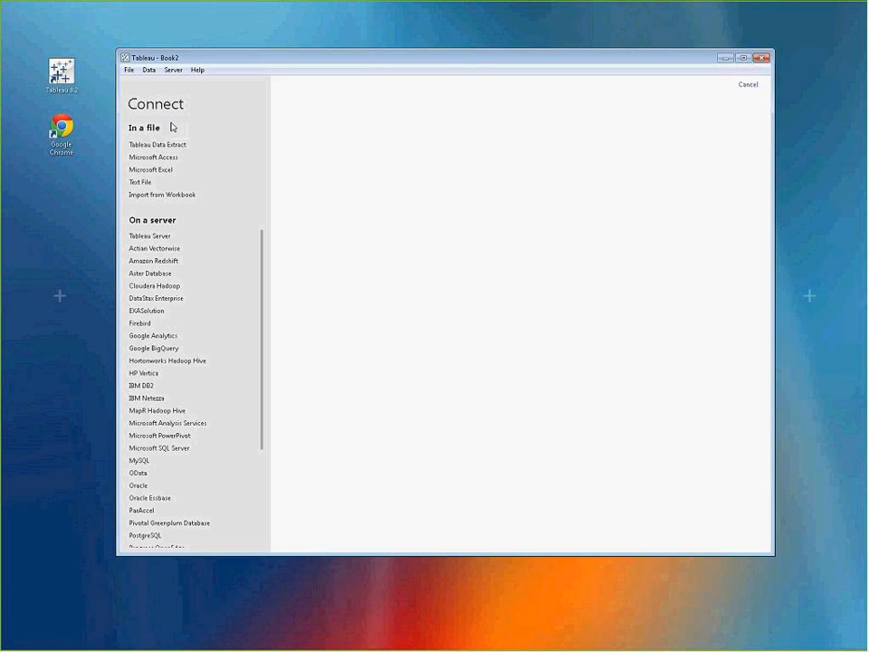
left_click(158, 145)
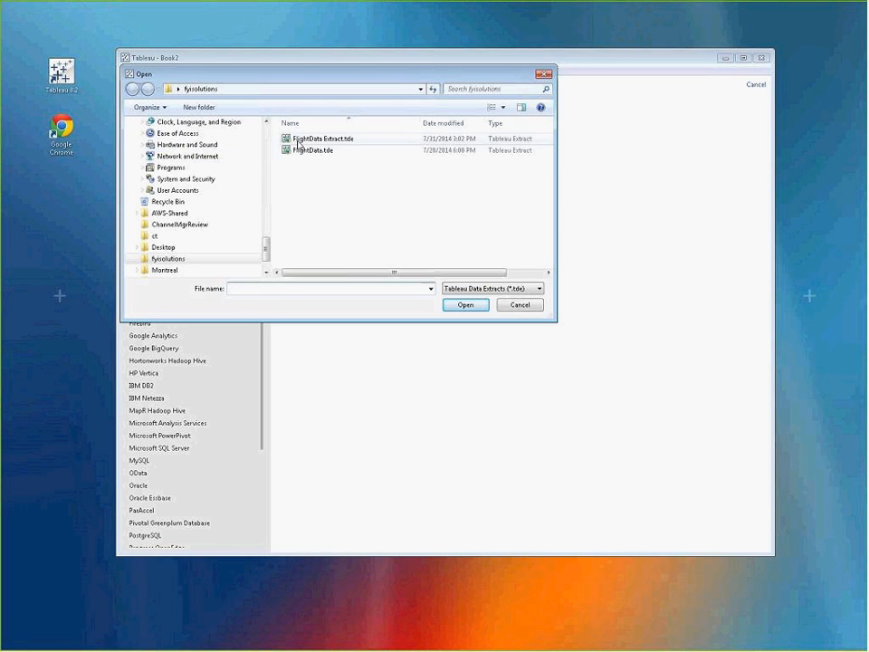
left_click(298, 142)
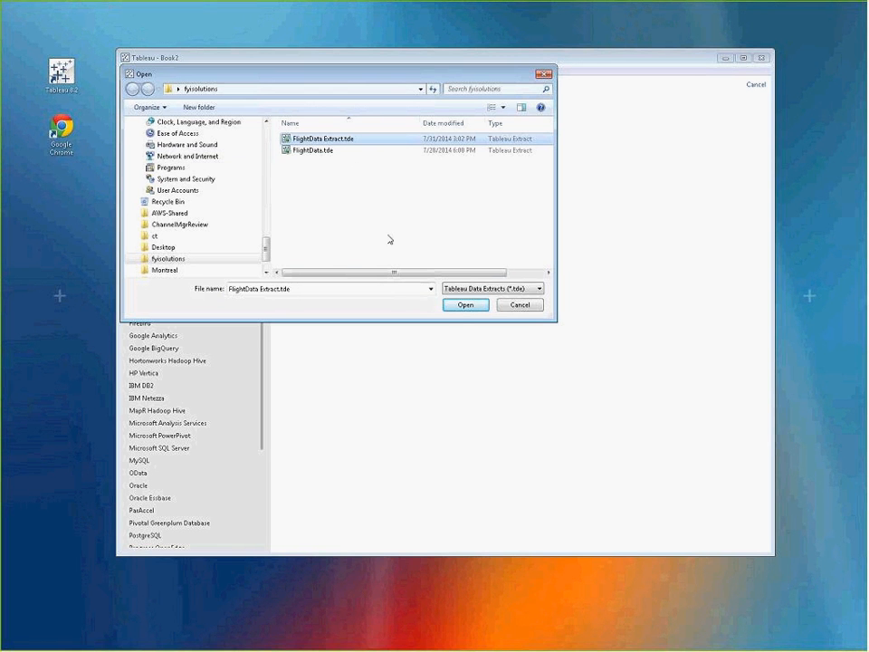
left_click(464, 305)
left_click(478, 336)
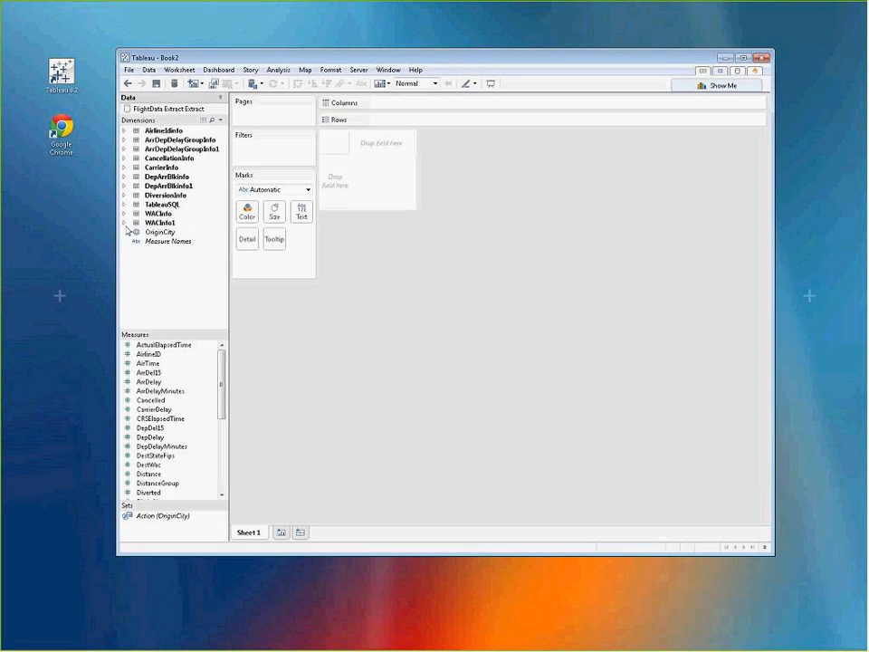
Step: Expand the TableauSQL group under Dimensions to browse its fields
left_click(126, 205)
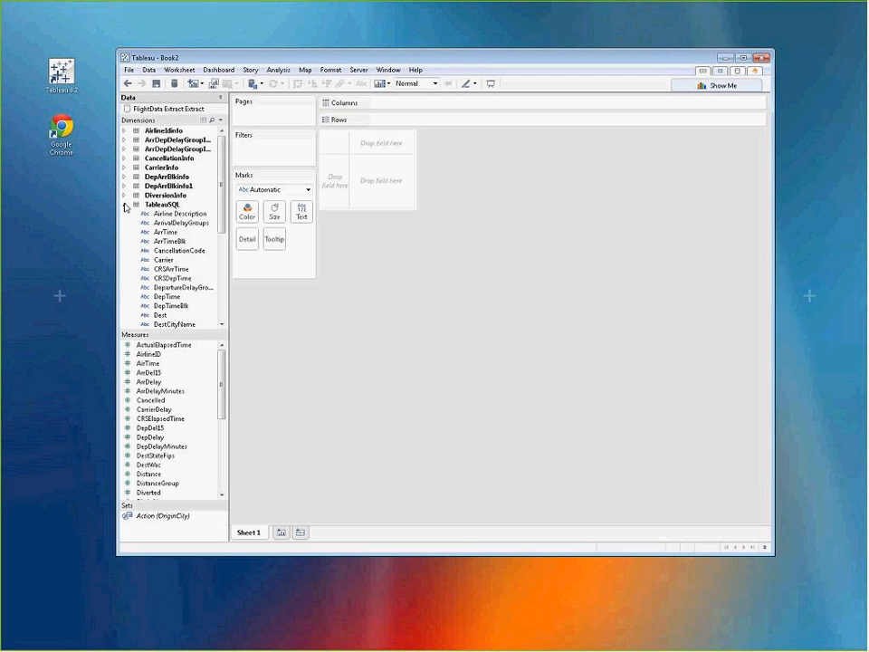
left_click_drag(223, 193, 226, 215)
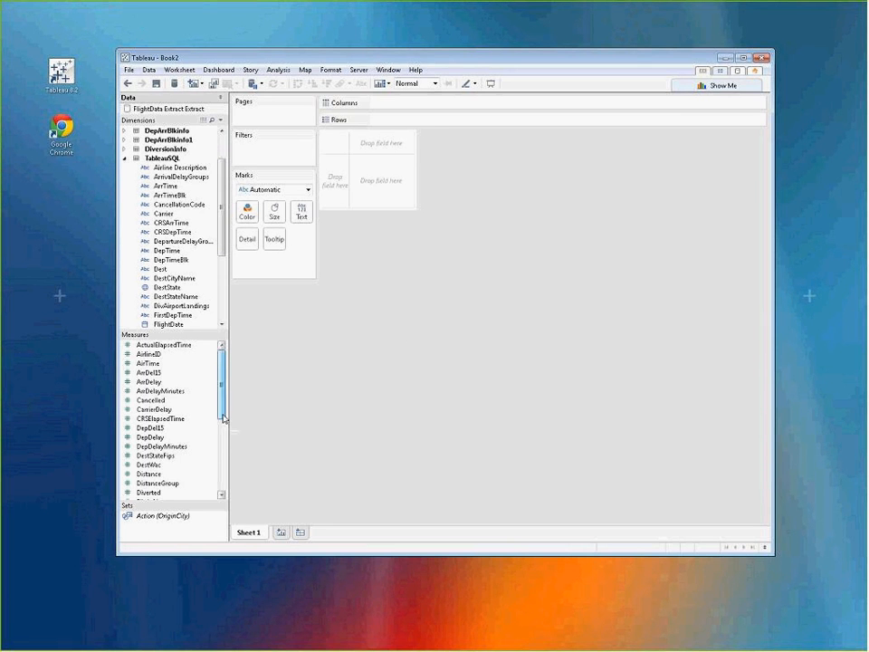
Step: Plot the sum of Flights as a single bar, inspect it, and clear the sheet
scroll(181, 426, "down", 2)
double_click(163, 475)
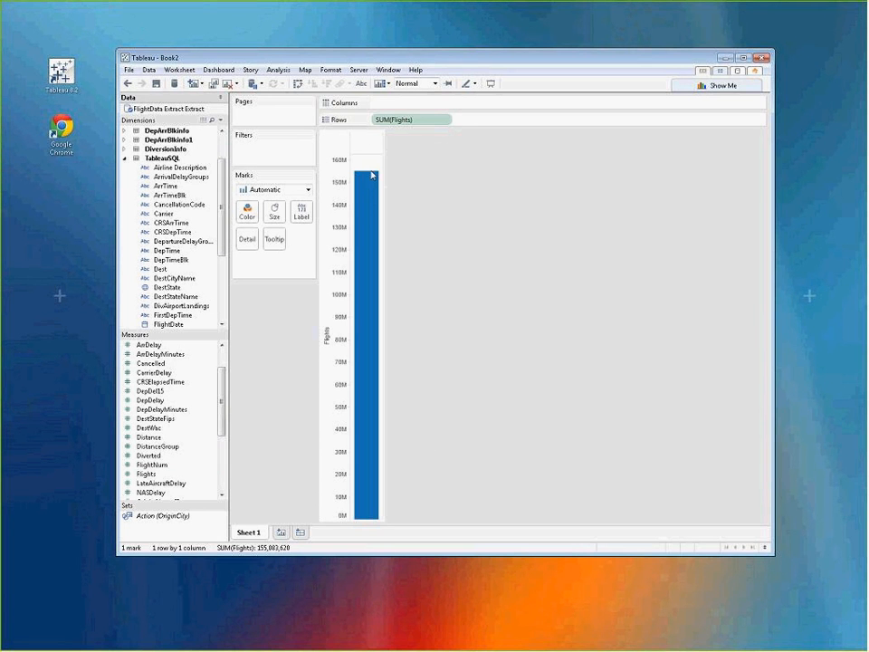
mouse_move(371, 180)
left_click(227, 85)
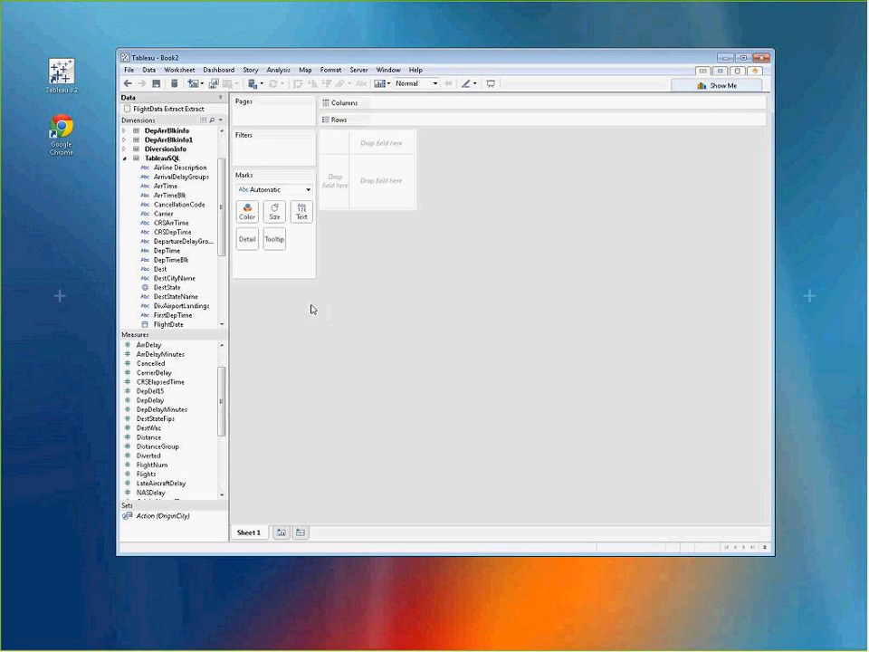
left_click(680, 84)
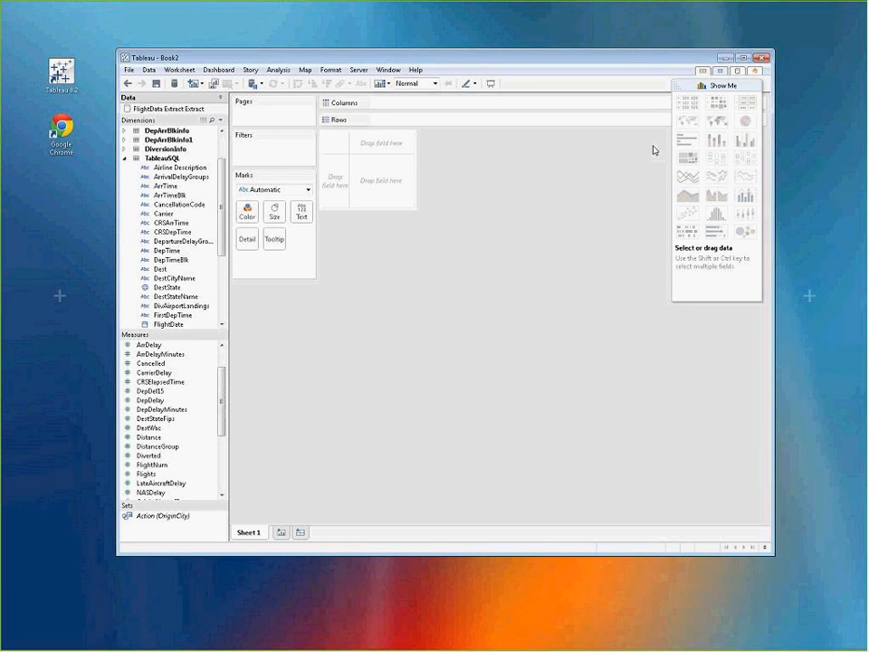
left_click(676, 88)
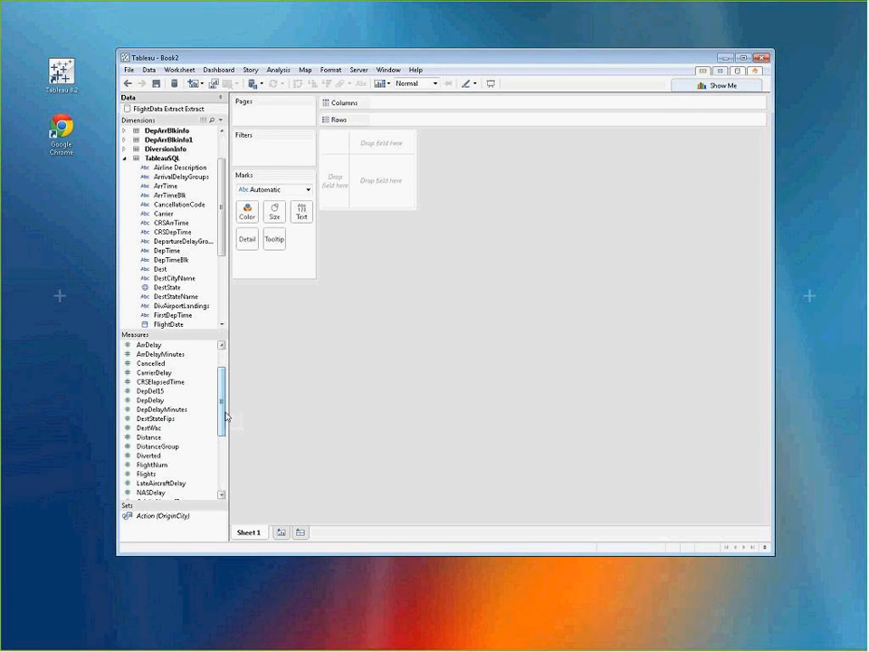
Step: Plot the average of DepDelayMinutes on Columns as a single horizontal bar and inspect the bar
scroll(211, 411, "down", 1)
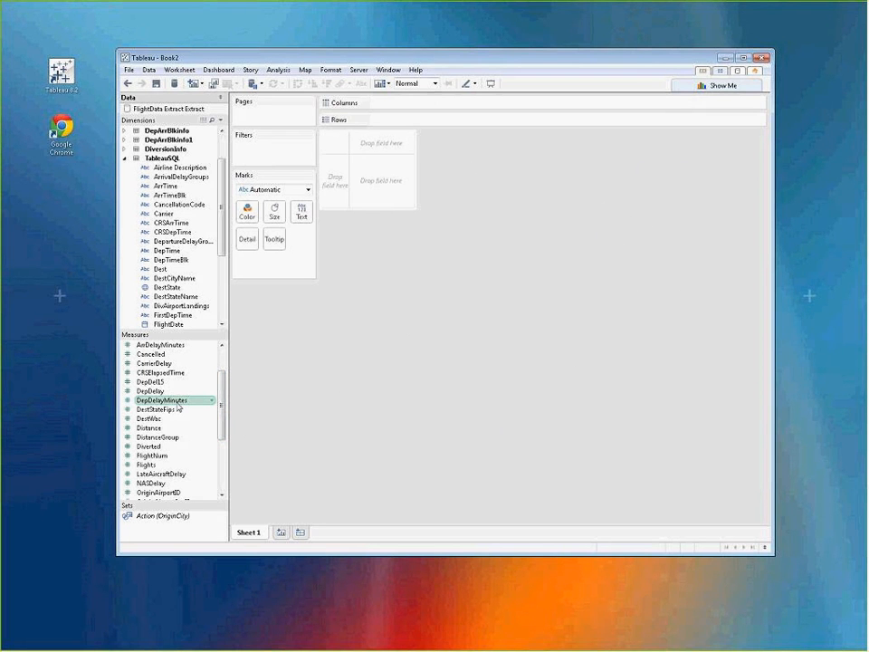
left_click_drag(178, 407, 416, 107)
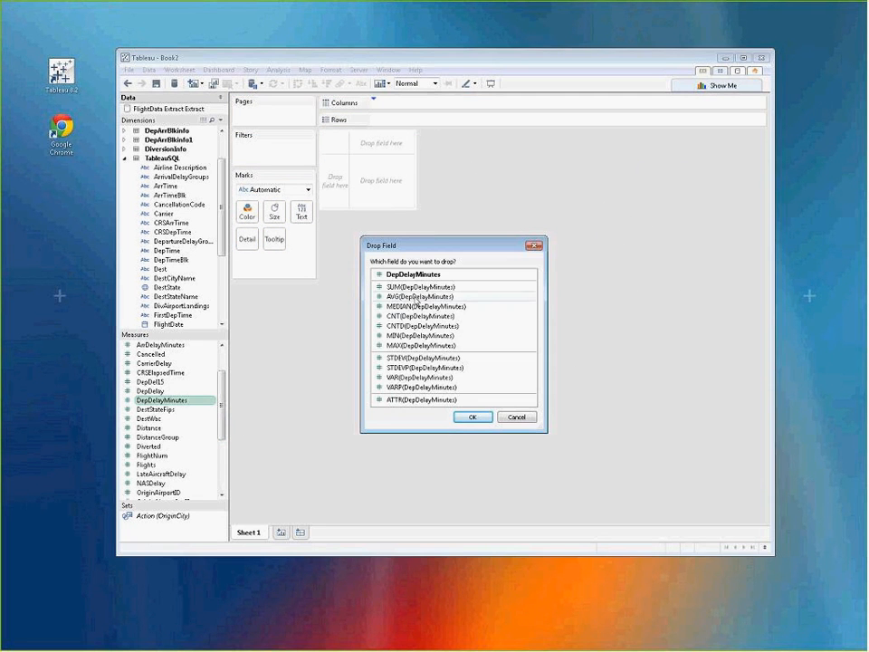
left_click(409, 297)
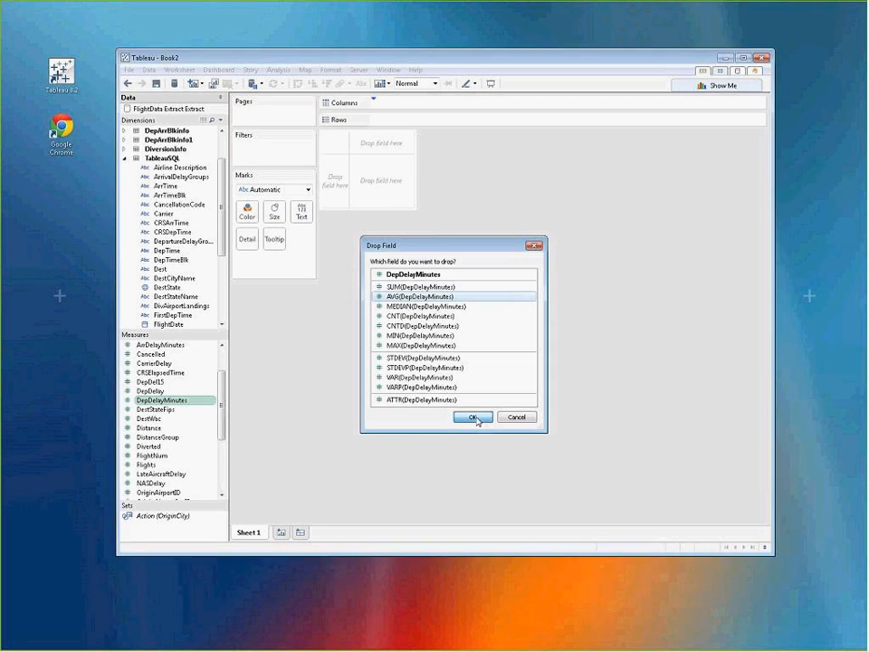
left_click(476, 419)
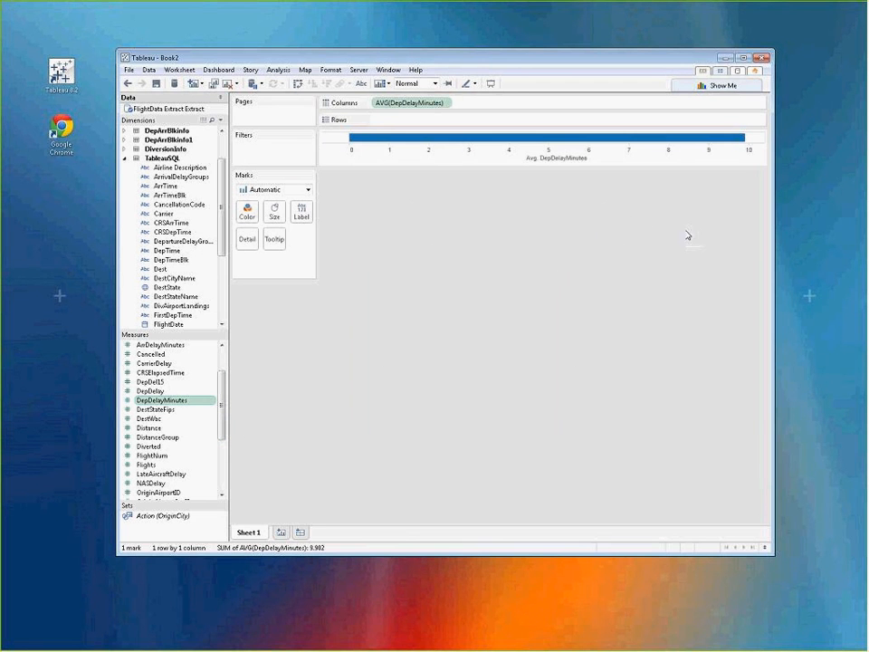
mouse_move(740, 143)
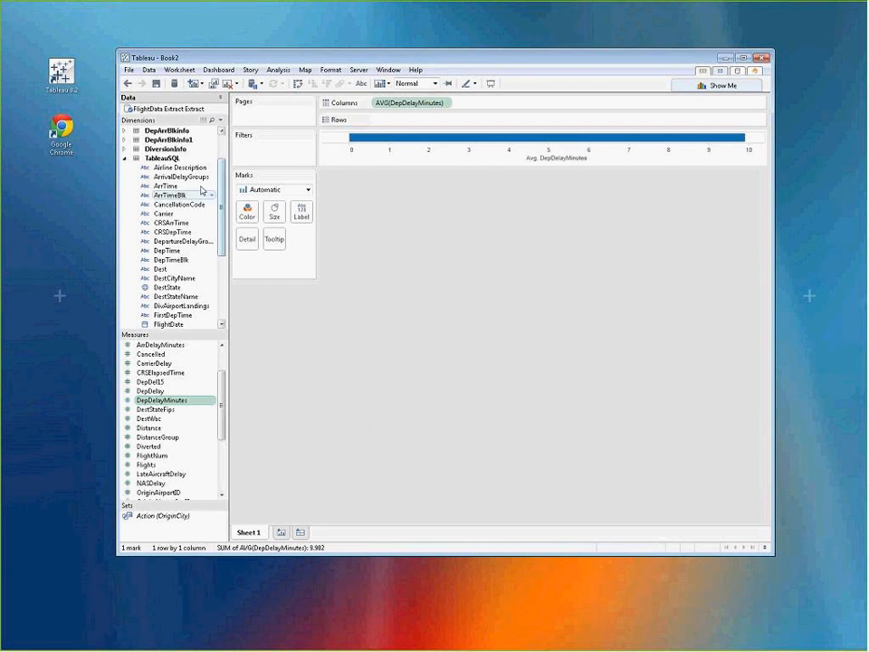
Step: Break the average delay down by Airline Description on Rows and sort the airlines in descending order in the maximized window
left_click_drag(189, 168, 395, 118)
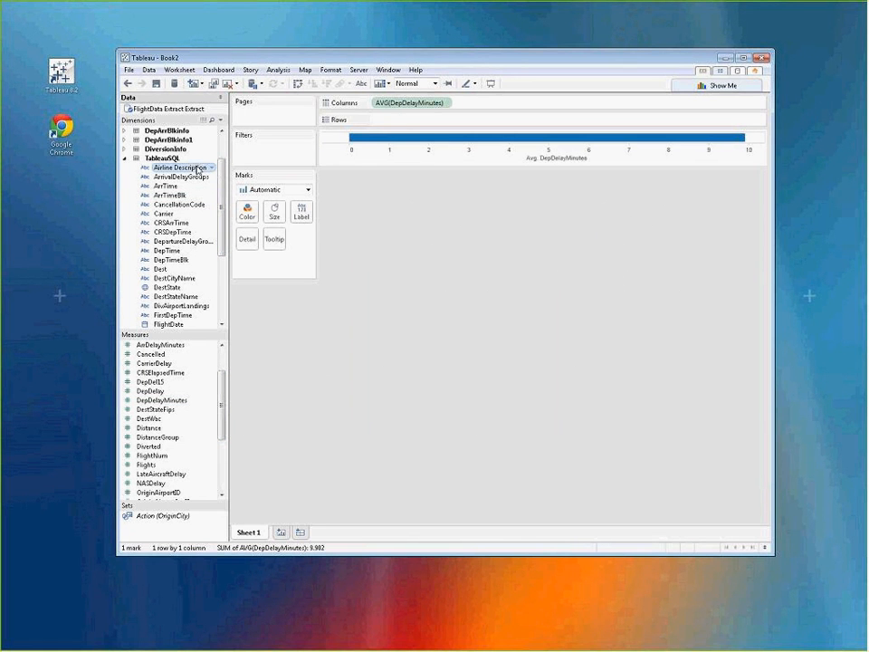
left_click_drag(194, 168, 318, 49)
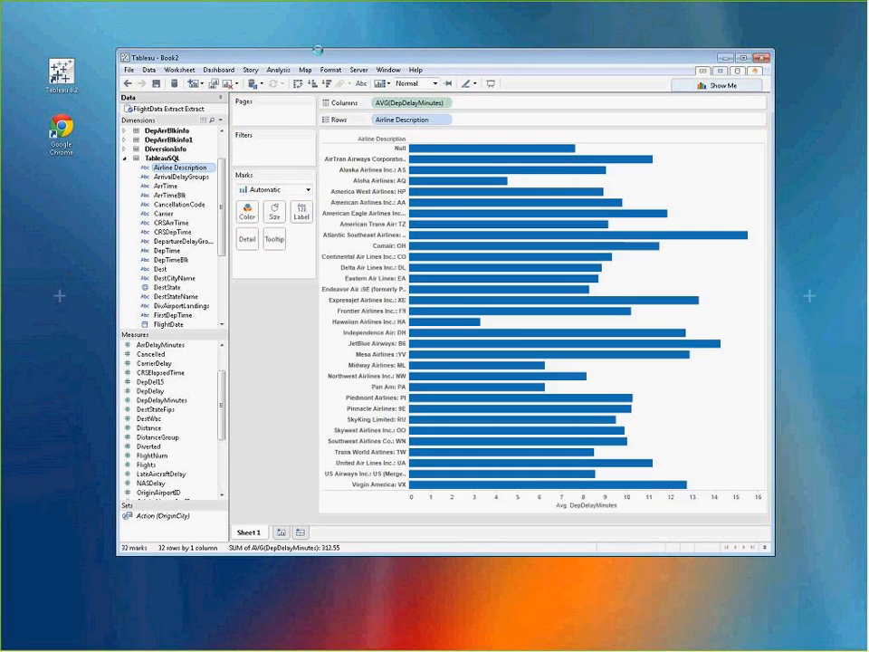
double_click(243, 49)
left_click(206, 30)
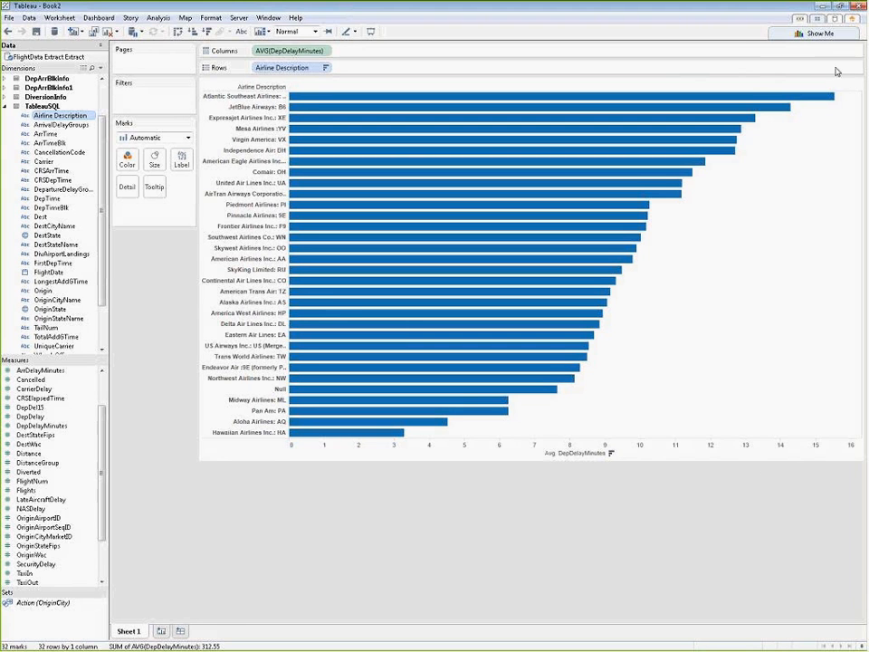
mouse_move(828, 99)
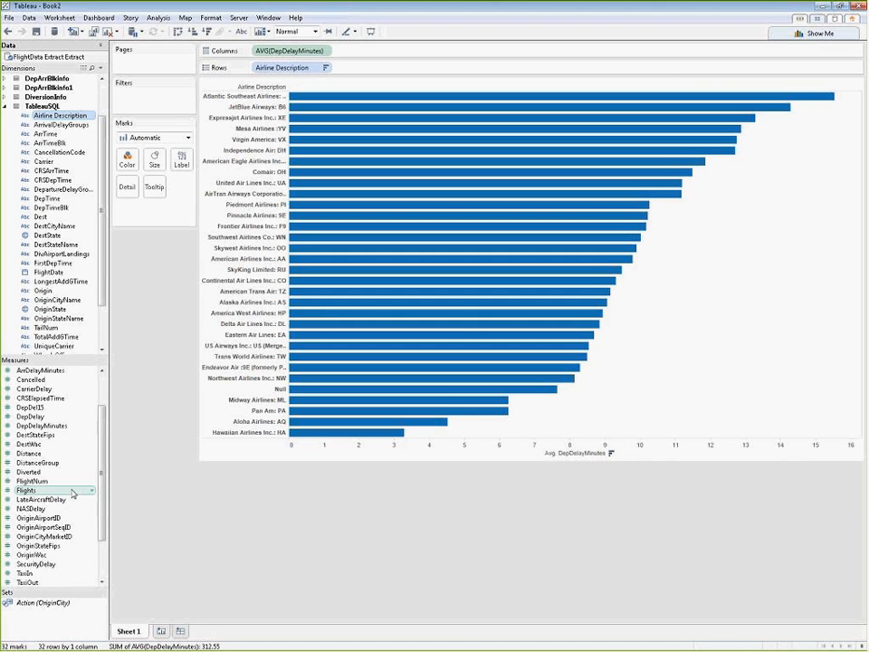
Step: Color the airline bars by the sum of Flights, using a reversed Orange-Blue Diverging palette stepped into 6 colors
left_click_drag(73, 494, 132, 161)
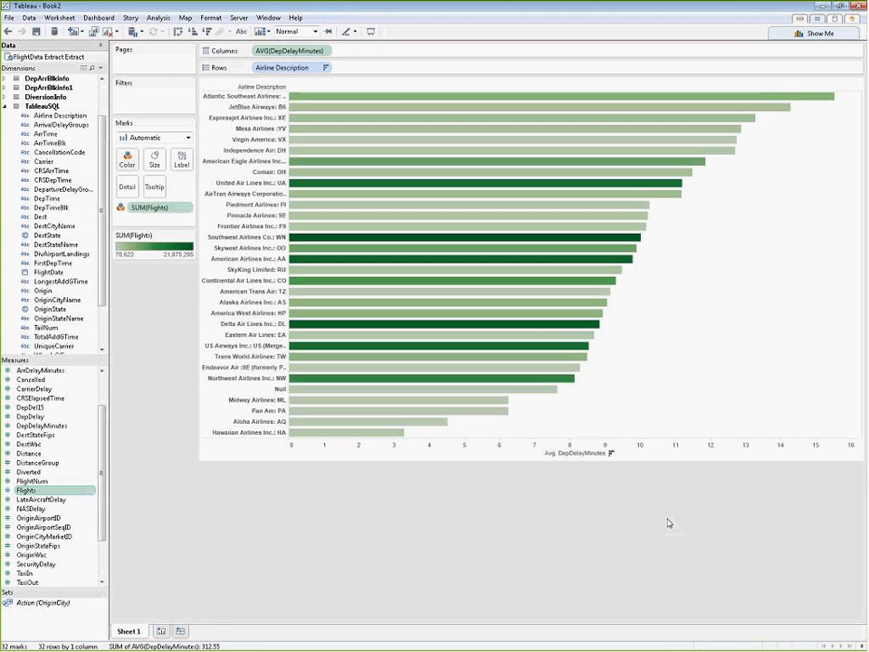
left_click(189, 235)
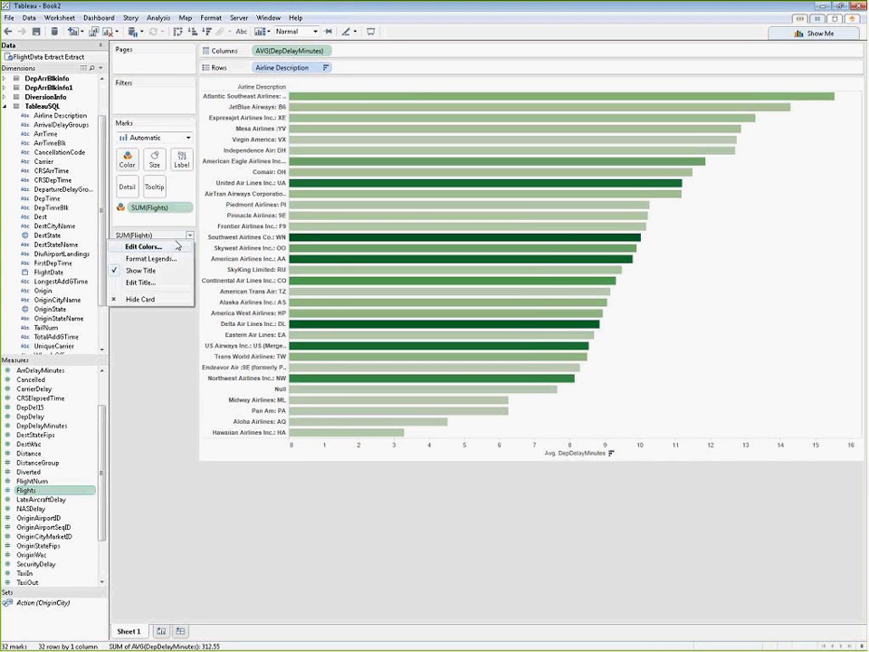
left_click(179, 246)
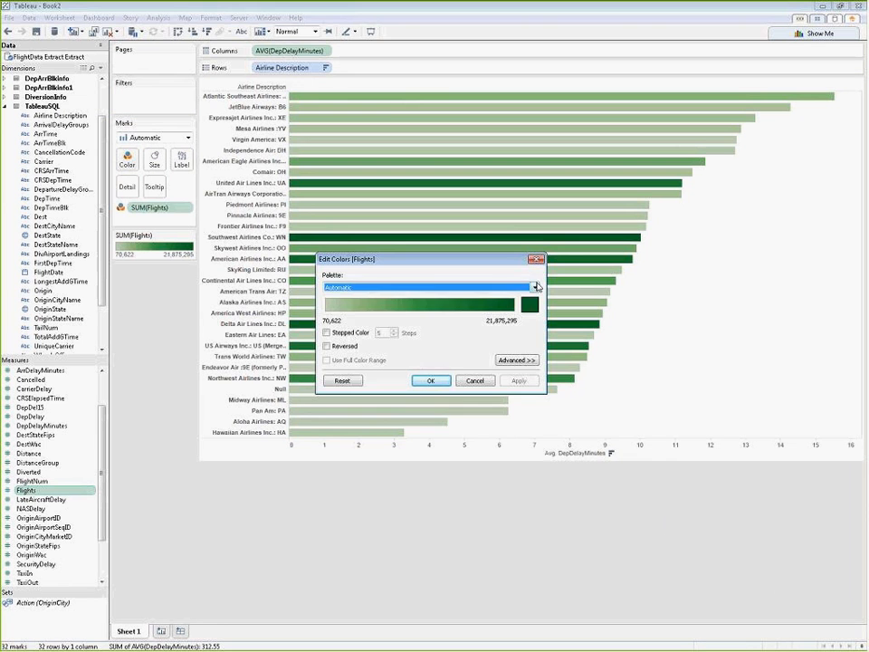
left_click(535, 286)
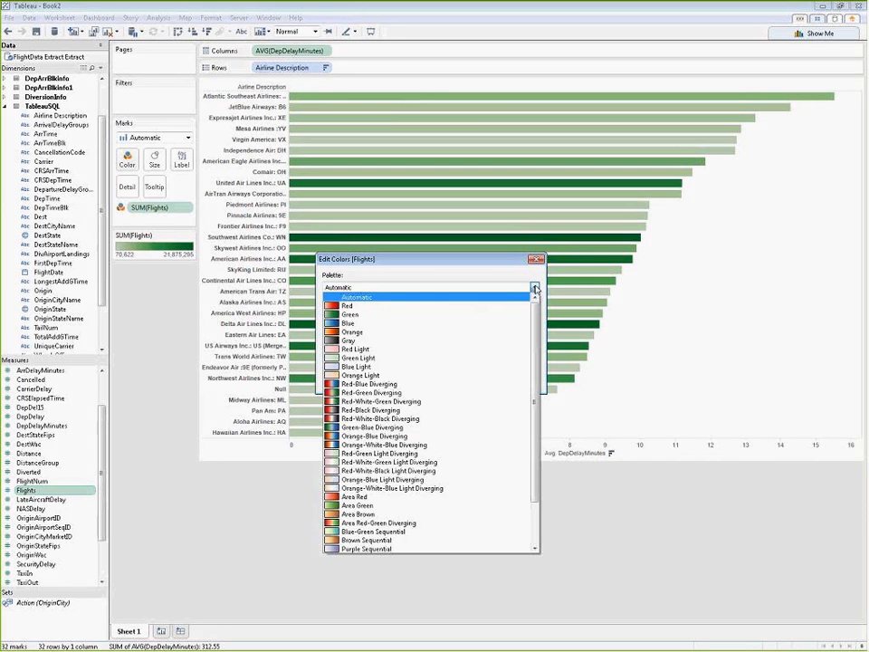
left_click(381, 438)
left_click(326, 332)
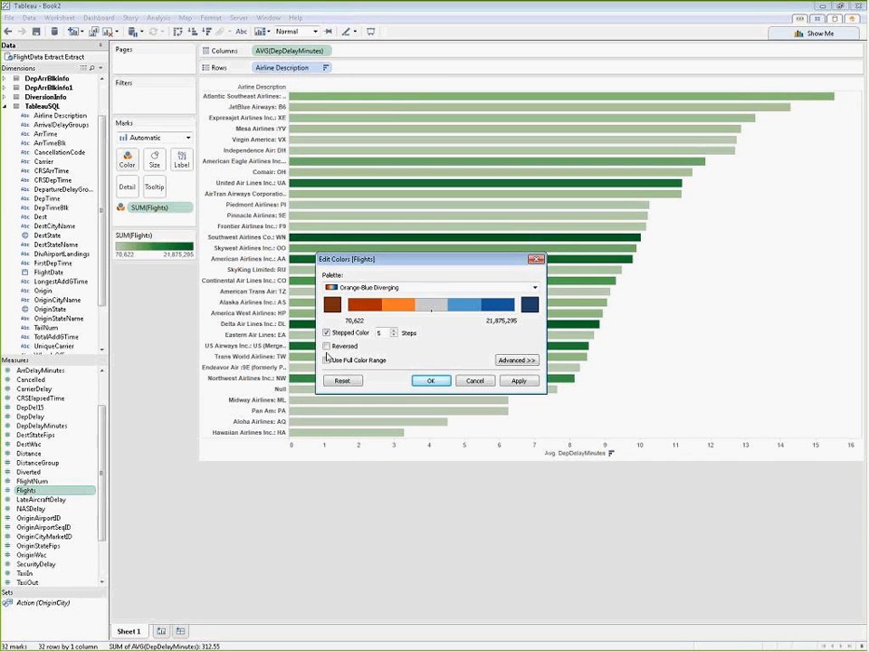
left_click(327, 346)
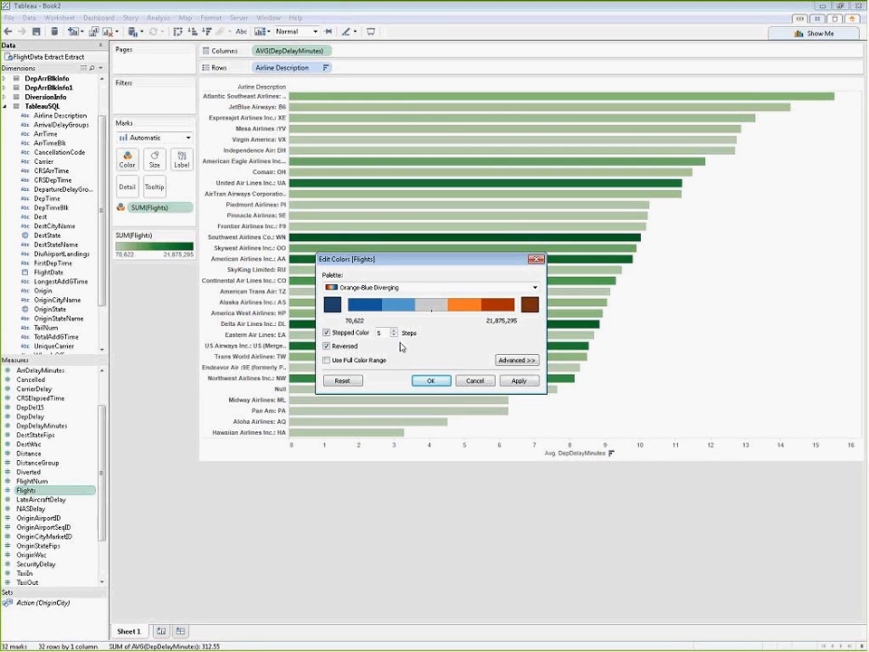
left_click(394, 330)
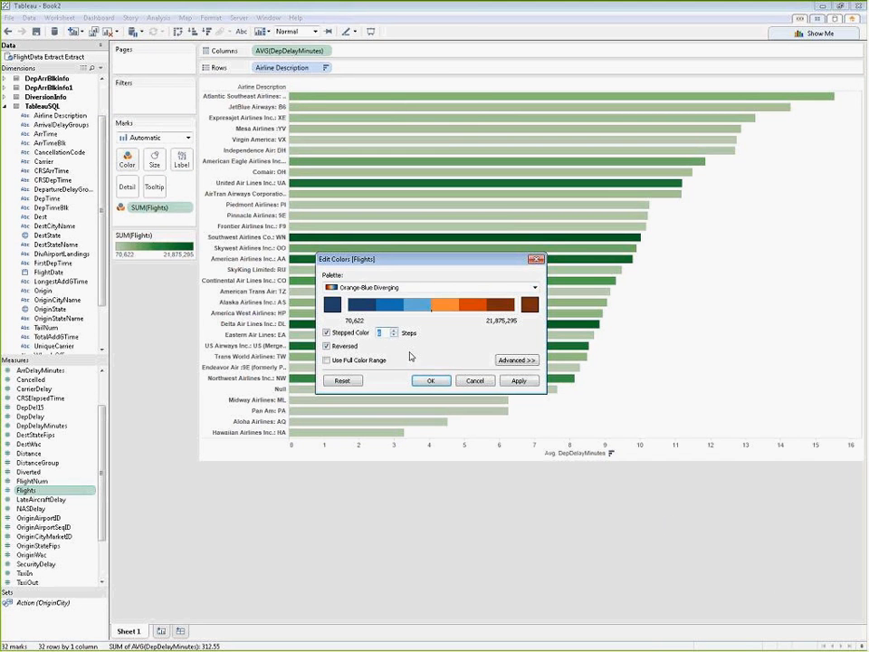
left_click(431, 380)
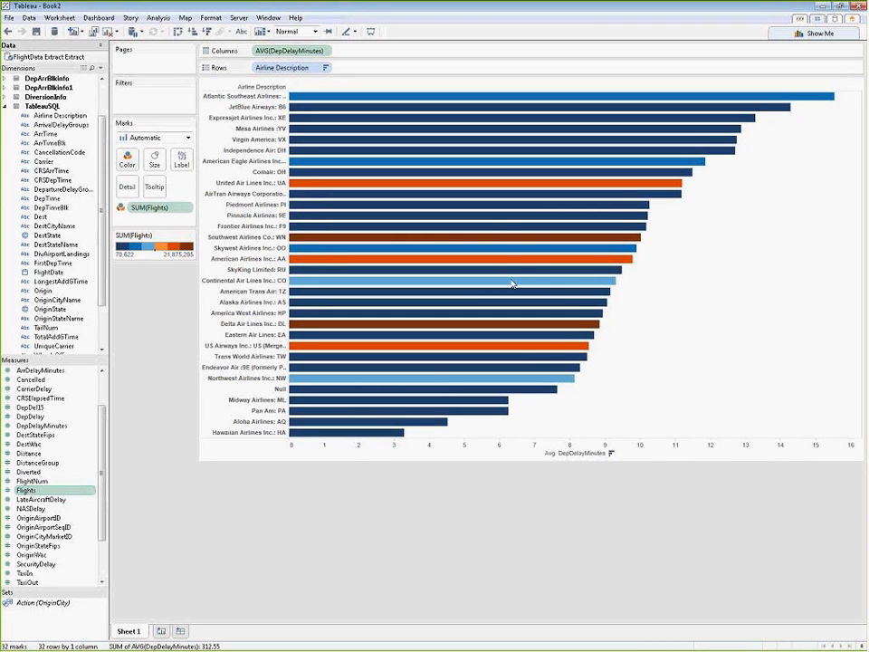
mouse_move(491, 188)
Step: Rename Sheet 1 as "Avg Delay - Airlines"
double_click(139, 637)
type("Avg Delay - ")
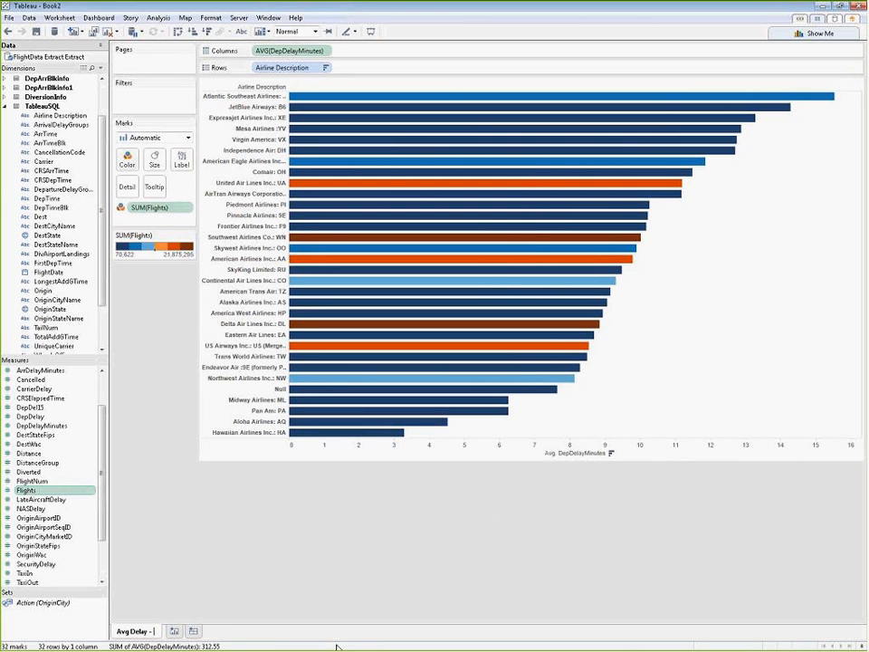
type("Airlines")
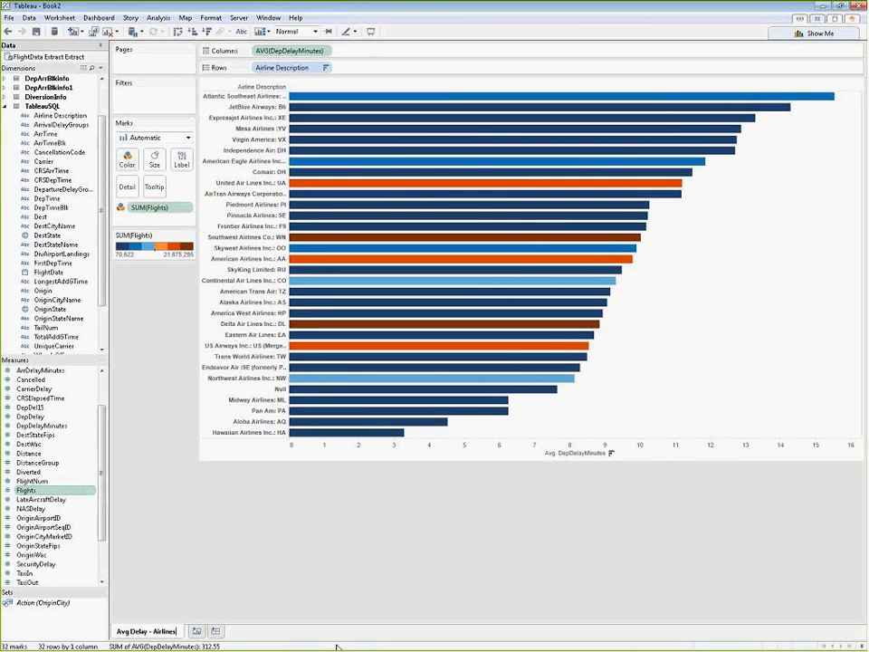
key("Return")
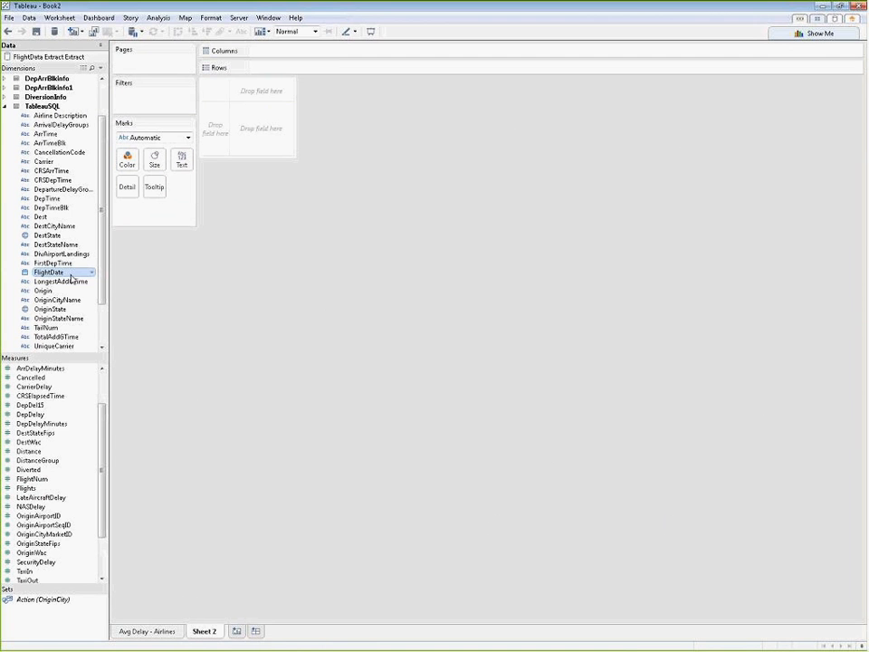
Step: Place FlightDate on Sheet 2's Columns as a continuous date and set it to the continuous Month level
left_click_drag(72, 278, 293, 57)
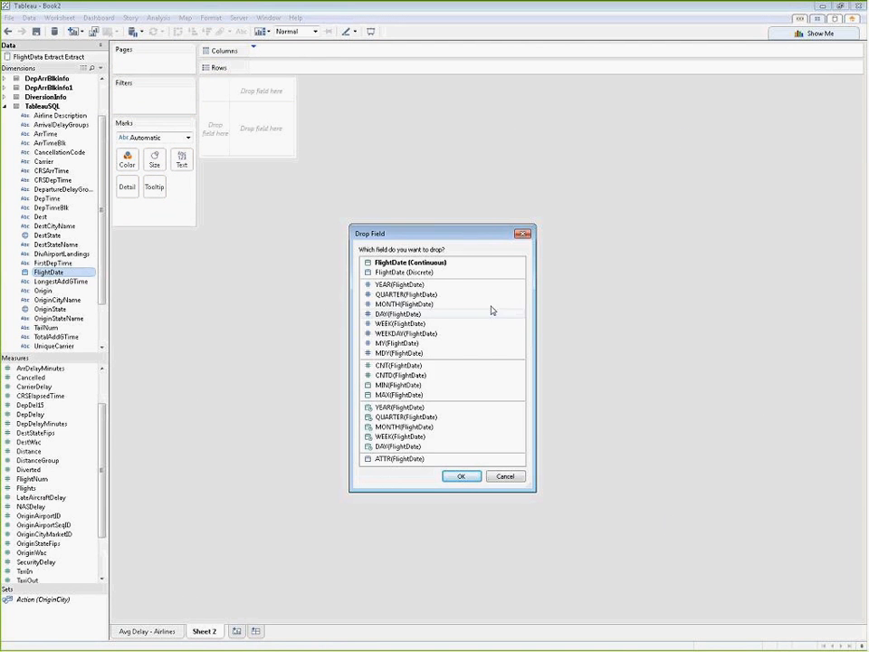
left_click(442, 263)
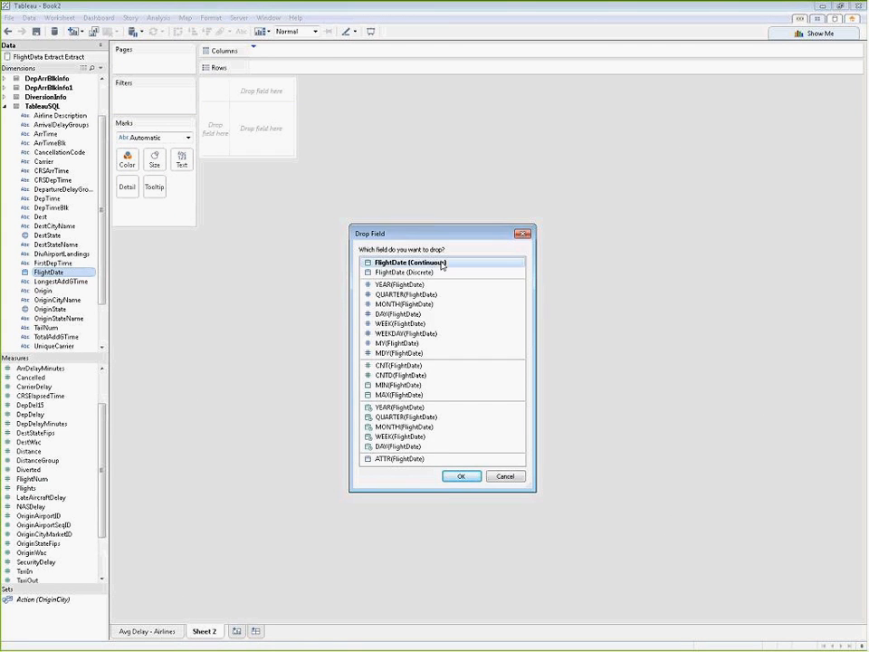
left_click(465, 480)
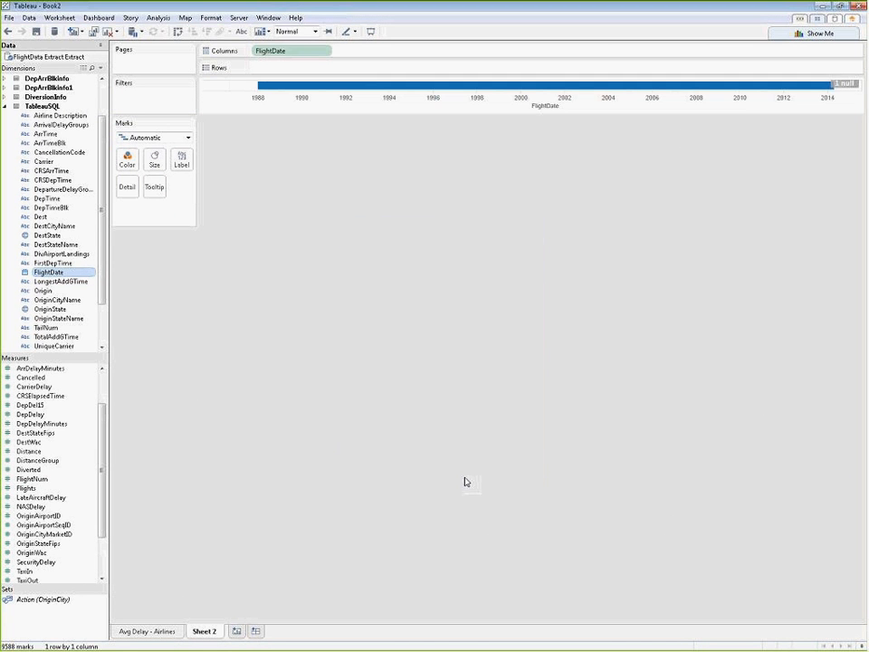
left_click(327, 52)
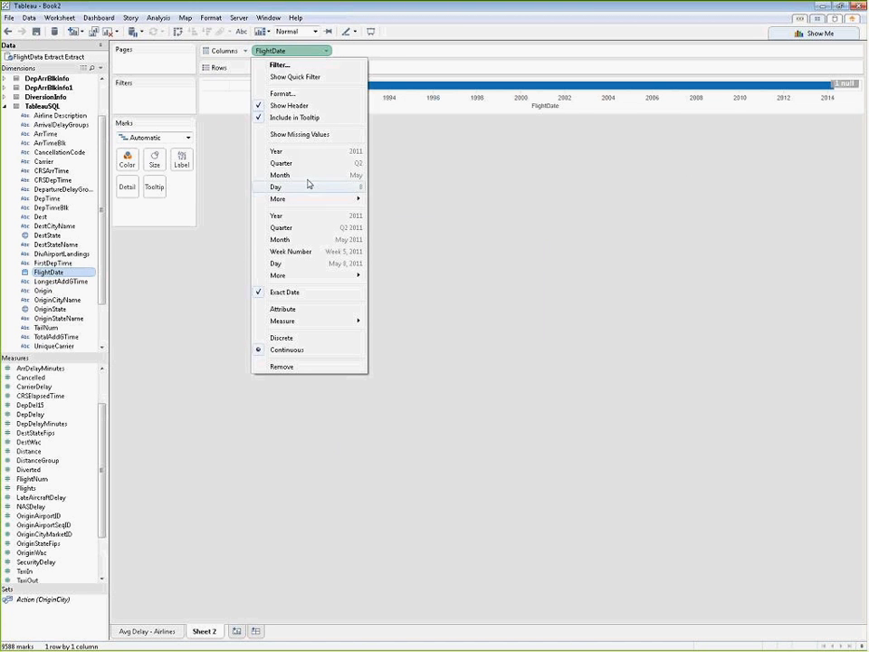
left_click(300, 244)
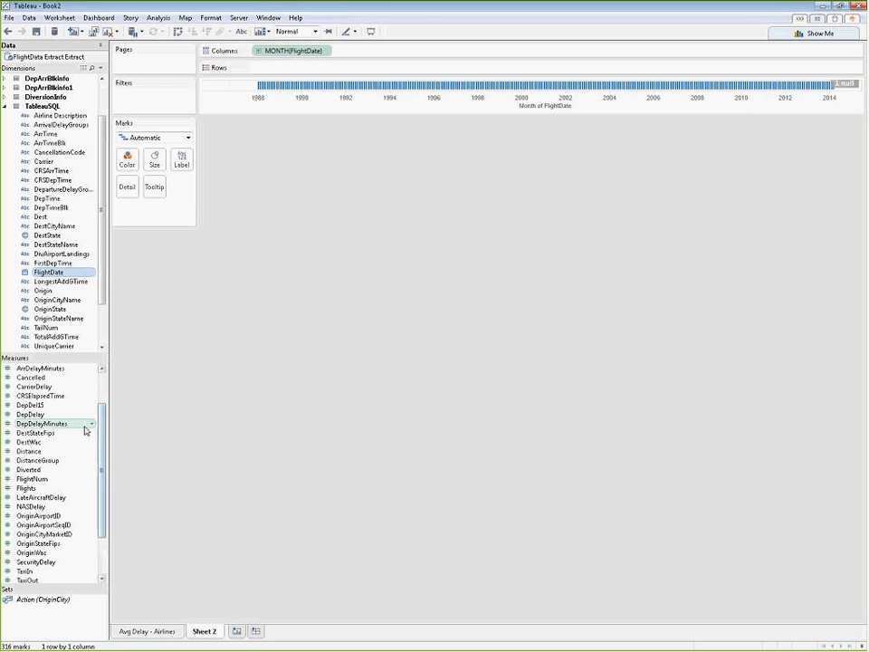
Step: Add the average of DepDelayMinutes to Rows to form a monthly line chart, and inspect its peaks in the 1990s and around 2000
left_click(76, 426)
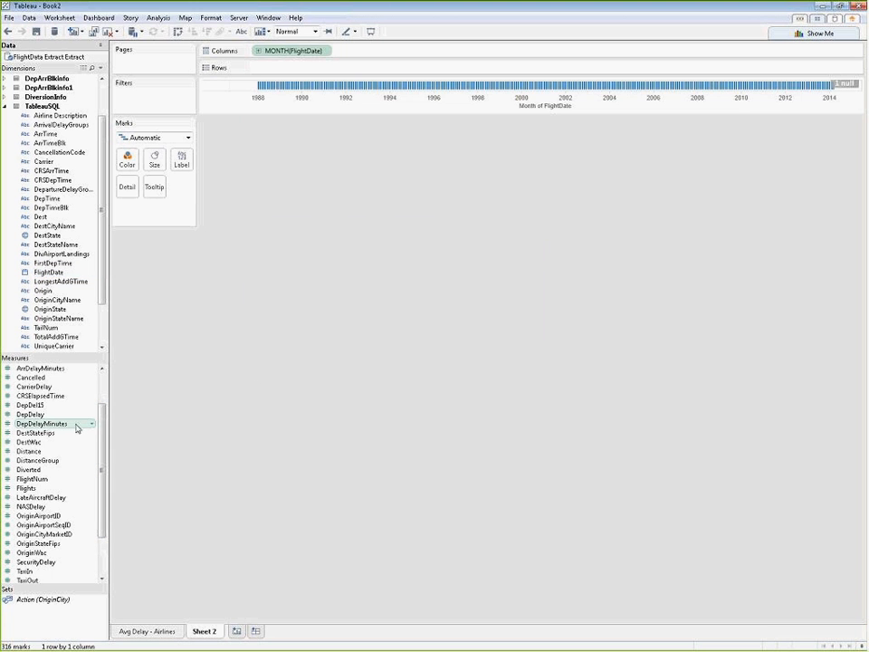
left_click_drag(76, 428, 291, 69)
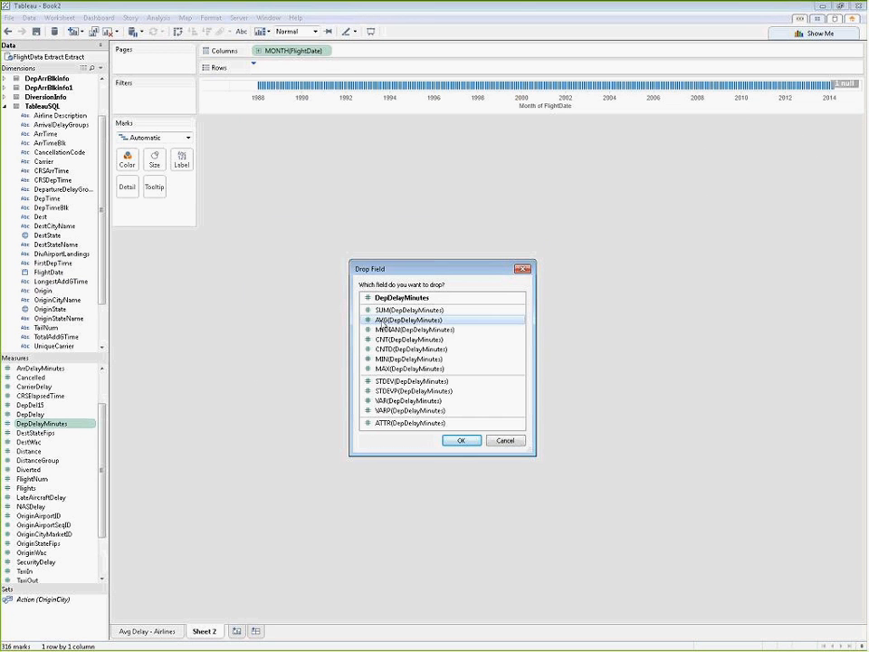
left_click(460, 442)
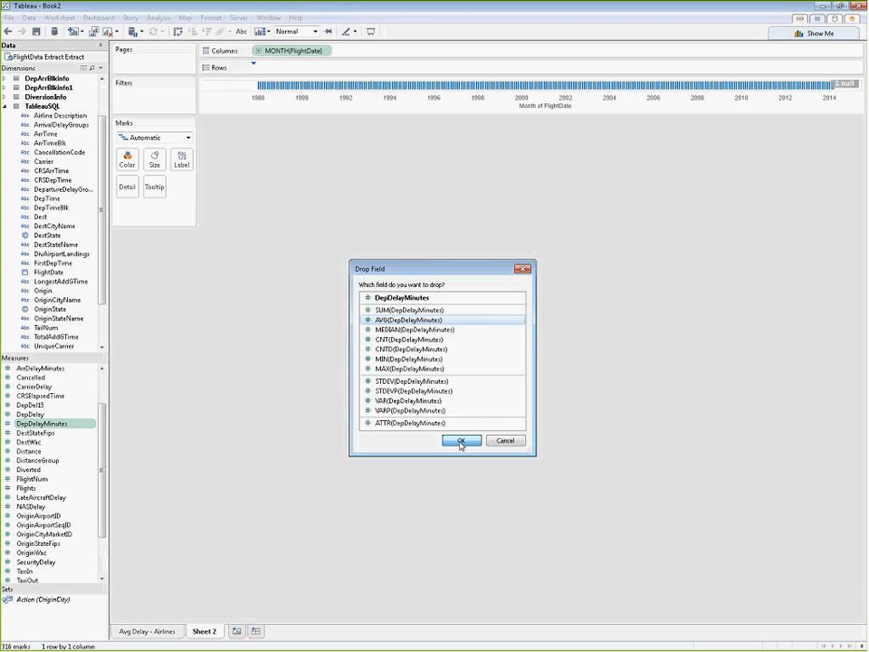
left_click(460, 442)
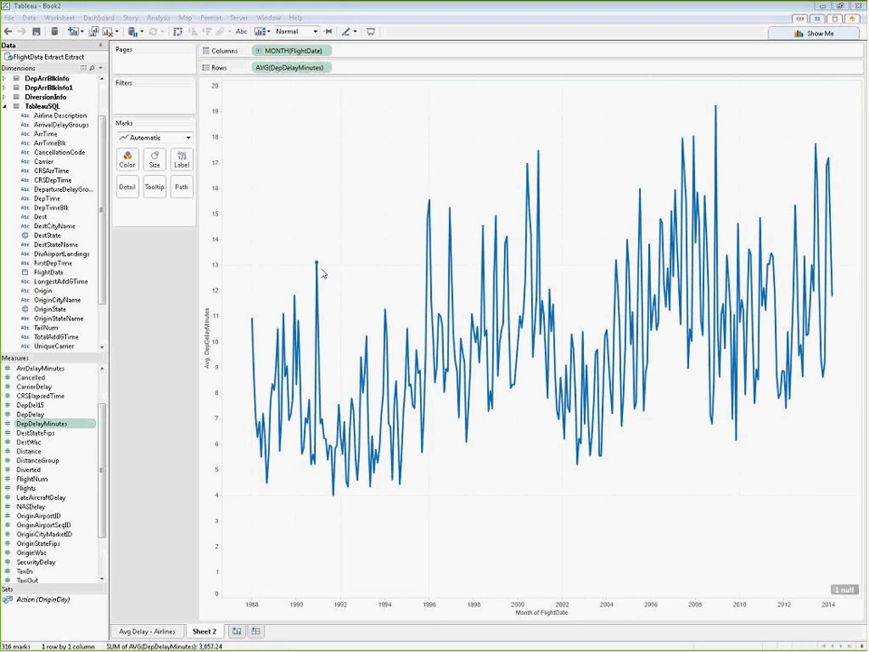
mouse_move(318, 270)
mouse_move(450, 214)
mouse_move(496, 220)
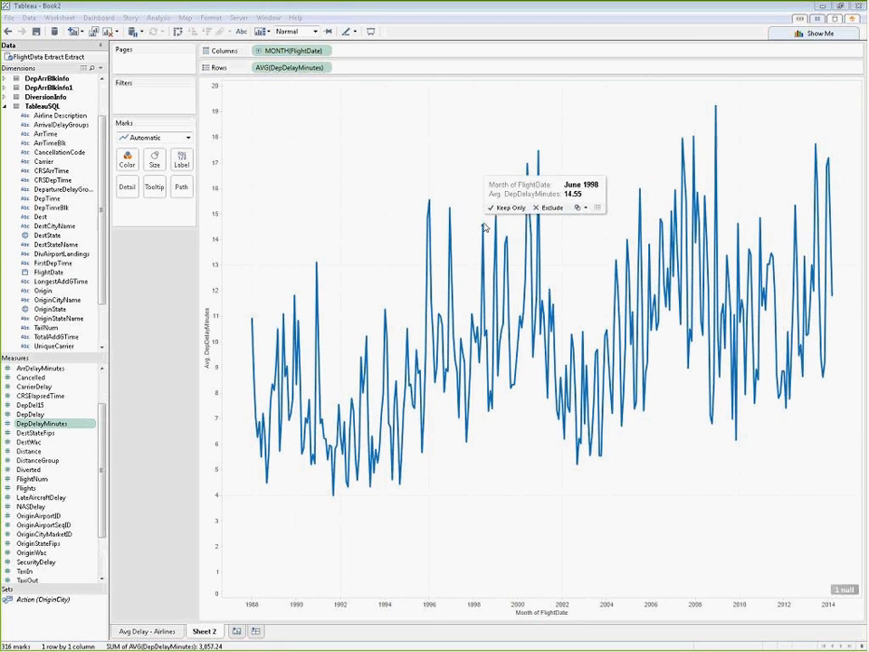
mouse_move(527, 170)
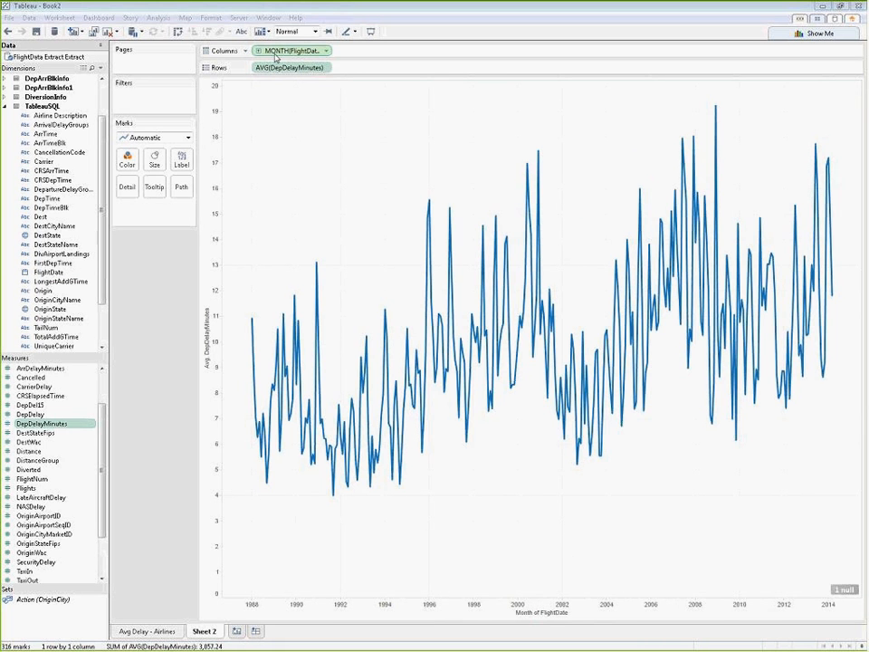
Step: Drill FlightDate down from month through week to day, and inspect the extreme low and high points in late 2001
left_click(259, 52)
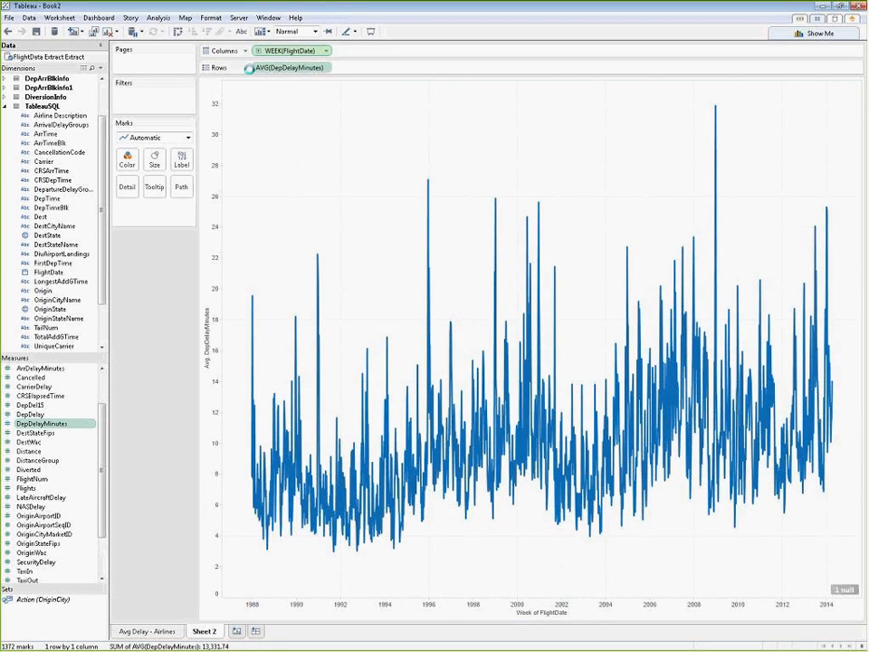
left_click(258, 50)
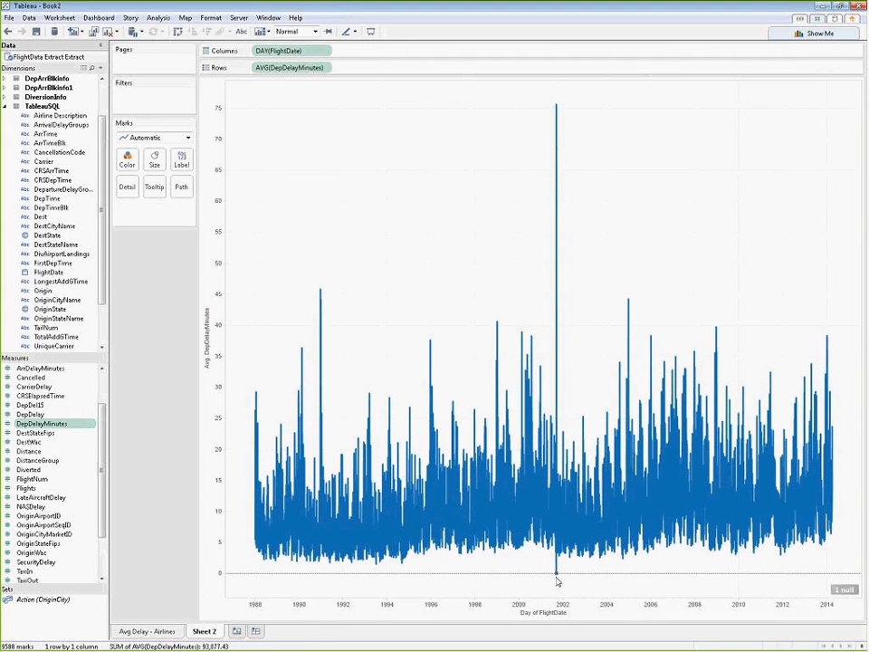
mouse_move(557, 577)
mouse_move(557, 147)
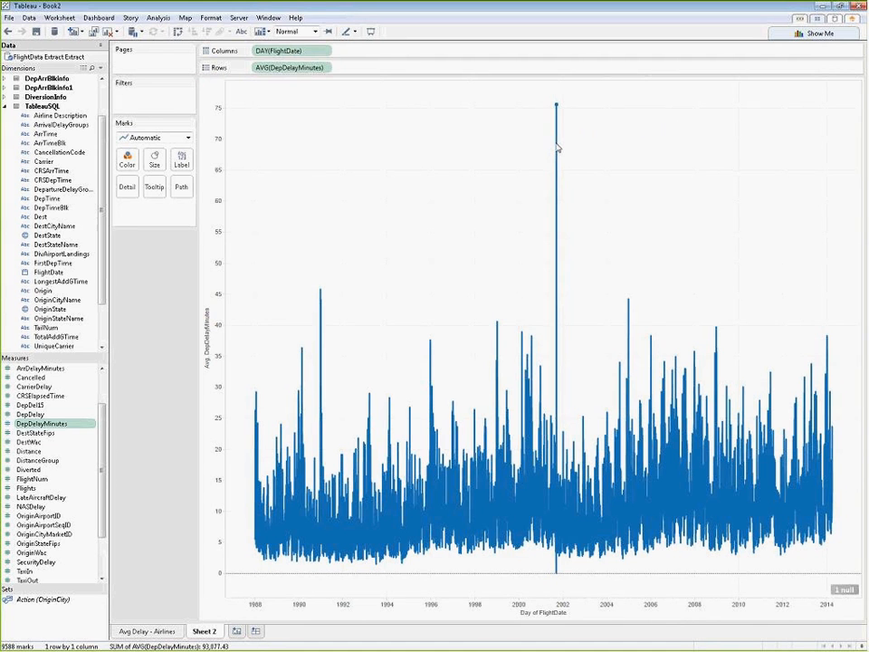
Step: Change FlightDate on Columns to the discrete Month level so that all years are combined by calendar month
left_click(324, 52)
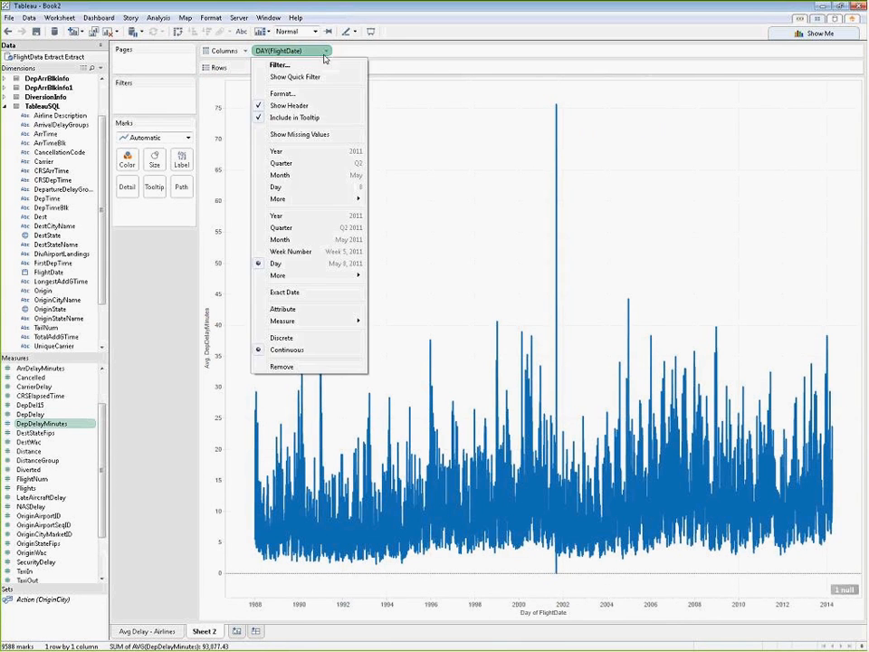
left_click(307, 178)
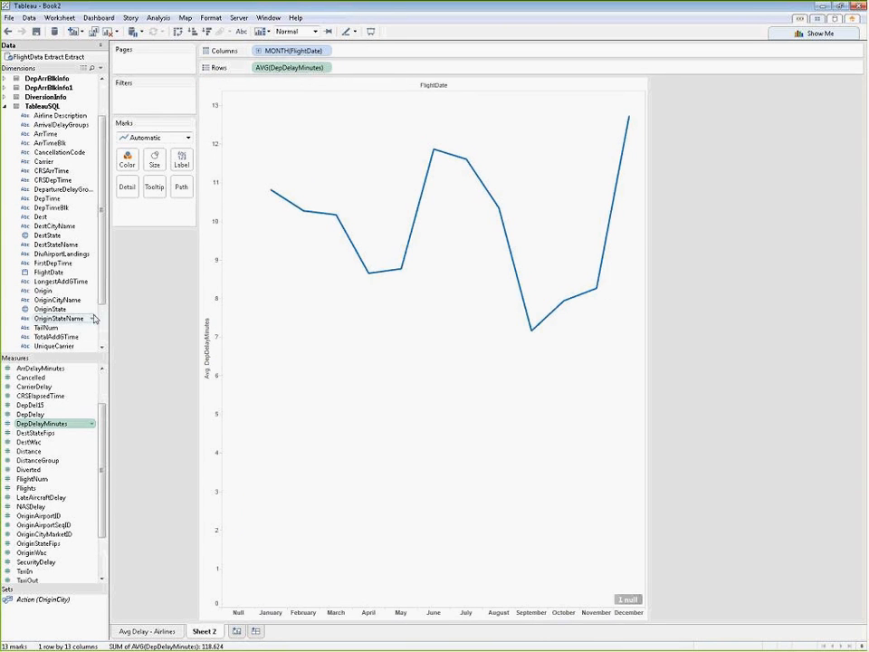
Step: Add a relative-date filter on FlightDate limited to the last 3 years, and show it as a quick filter
left_click(63, 273)
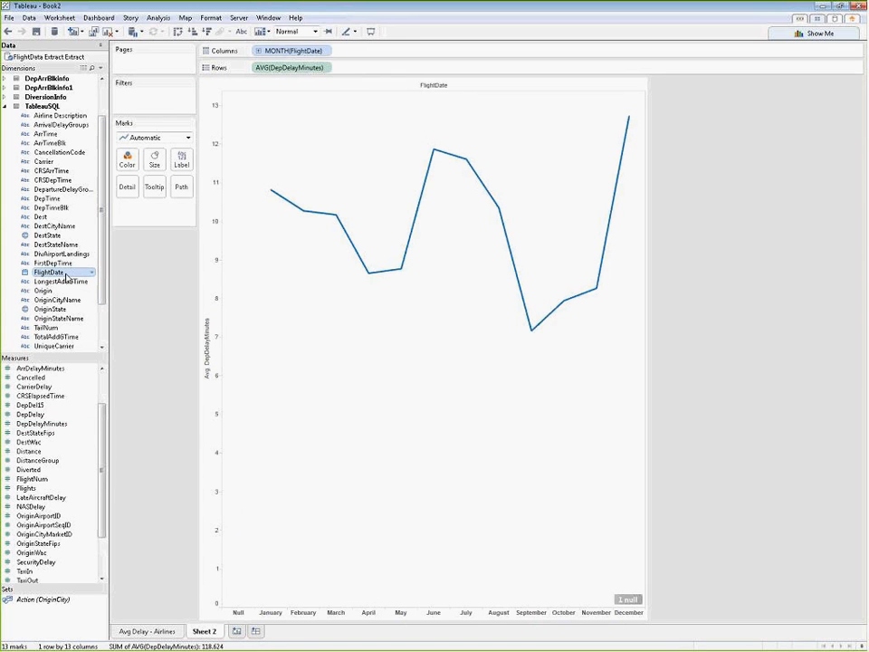
left_click_drag(65, 276, 159, 106)
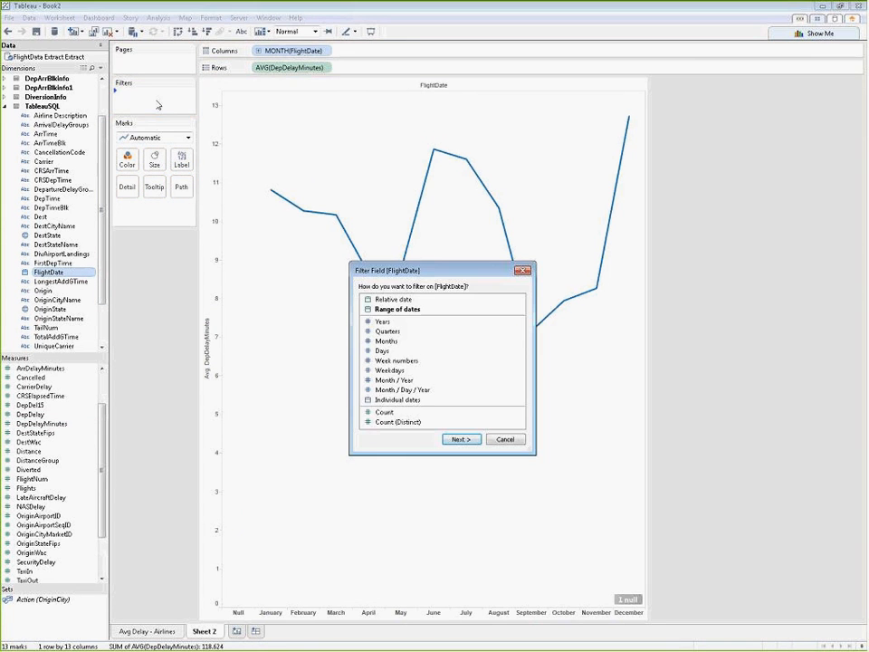
left_click(410, 299)
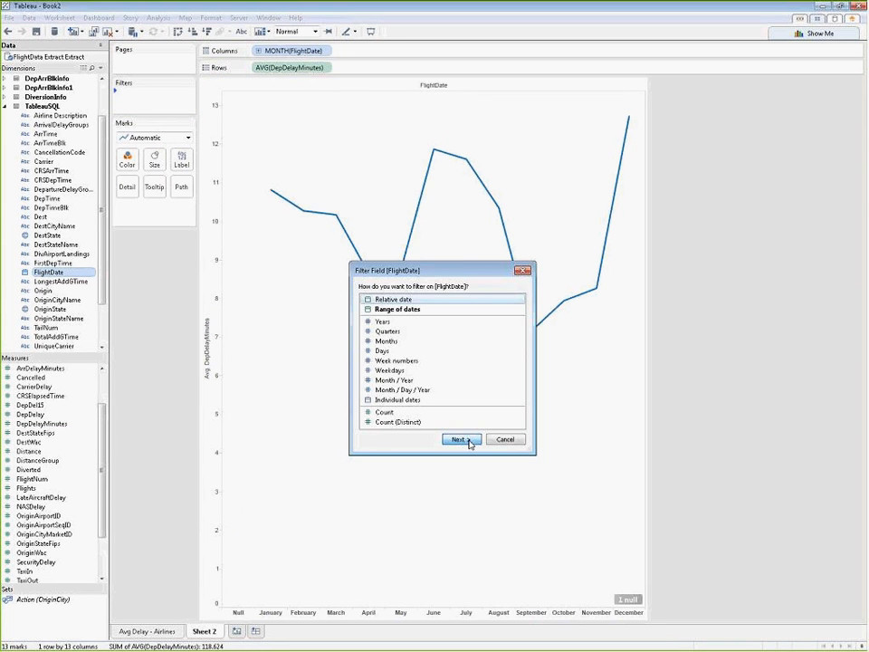
left_click(469, 441)
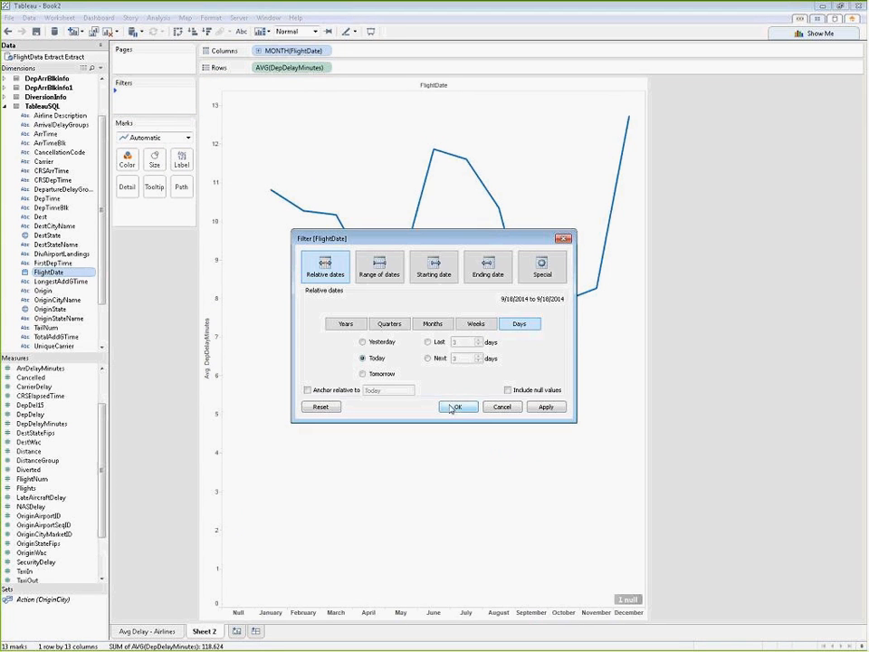
left_click(346, 324)
left_click(427, 343)
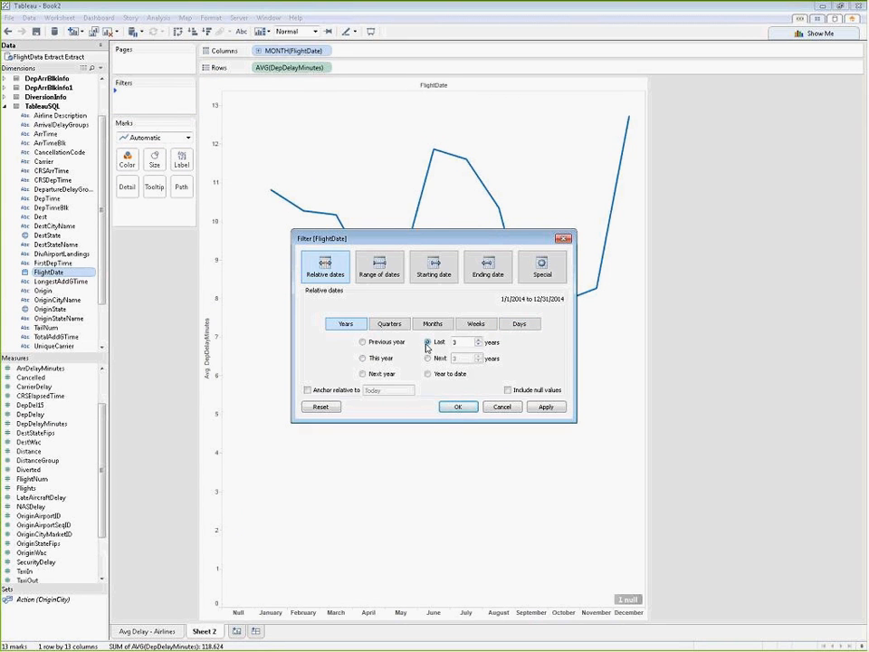
left_click(543, 407)
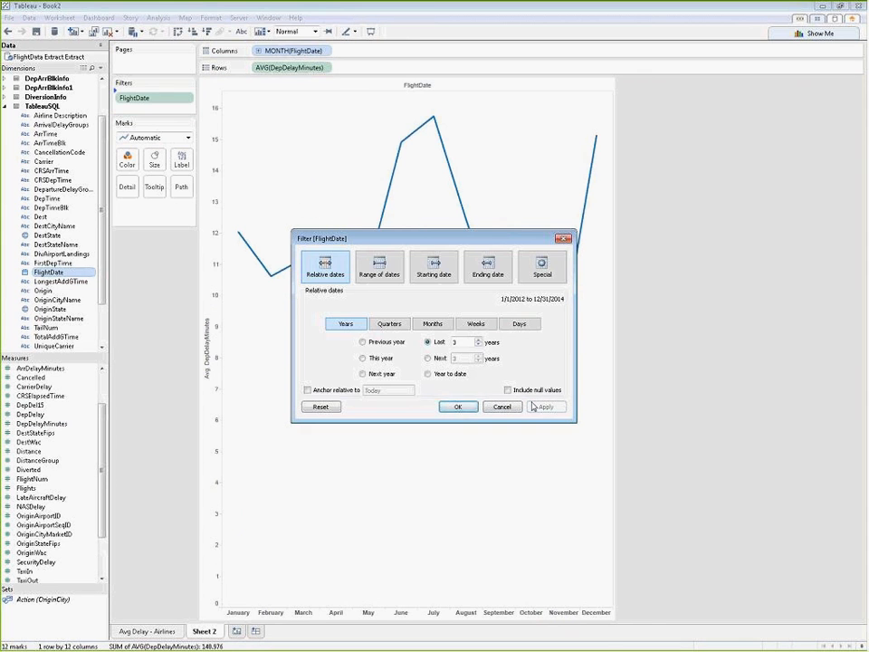
left_click(457, 407)
left_click(190, 95)
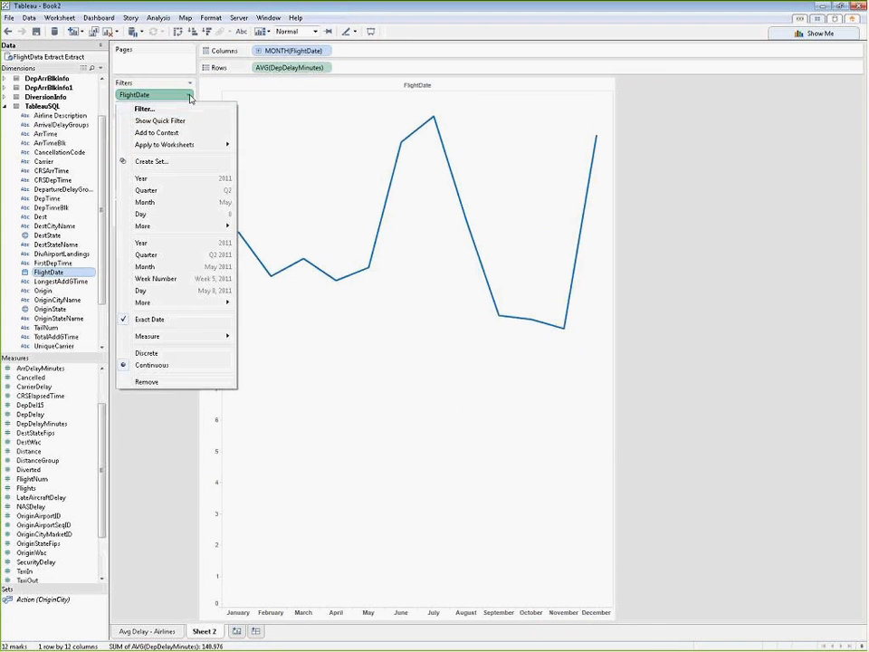
left_click(172, 120)
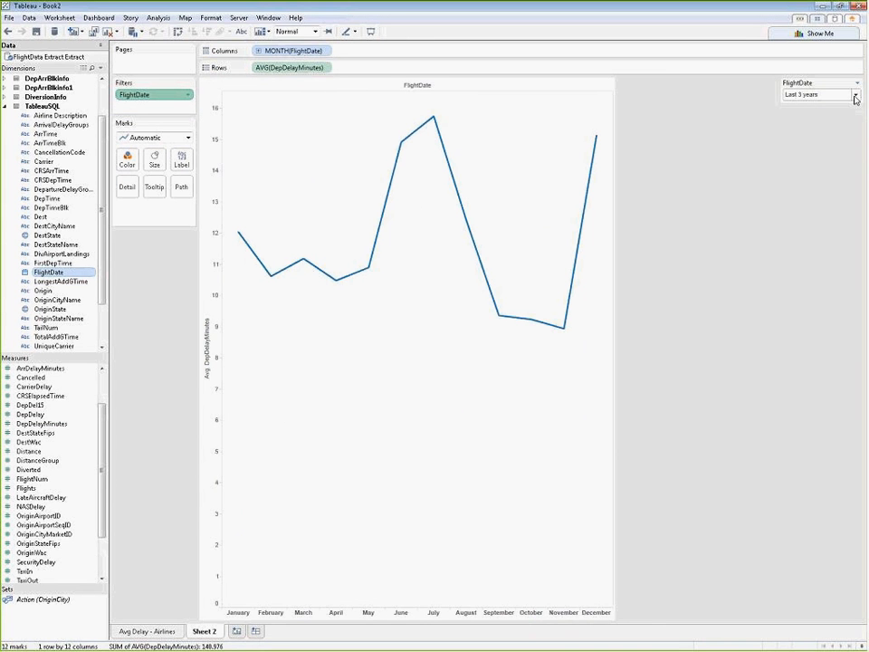
Step: Rename Sheet 2 as "Avg Delay - Date"
double_click(204, 631)
type("A")
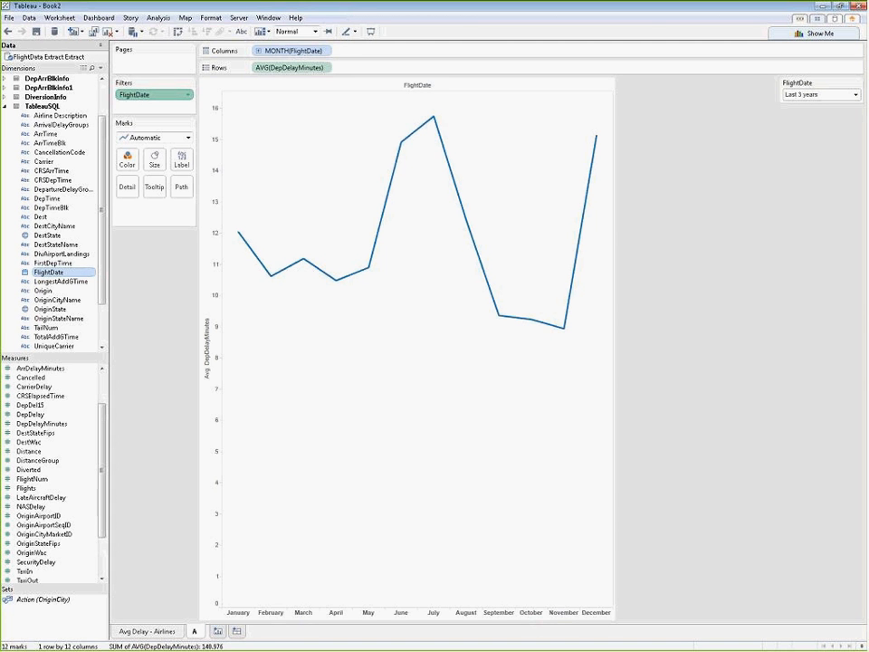
type("vg D")
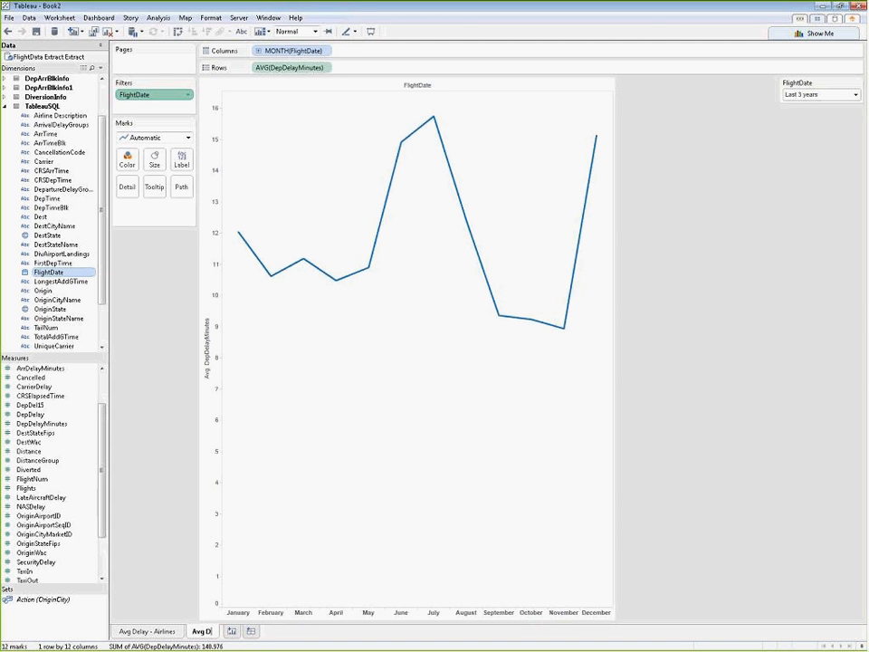
type("elay - ")
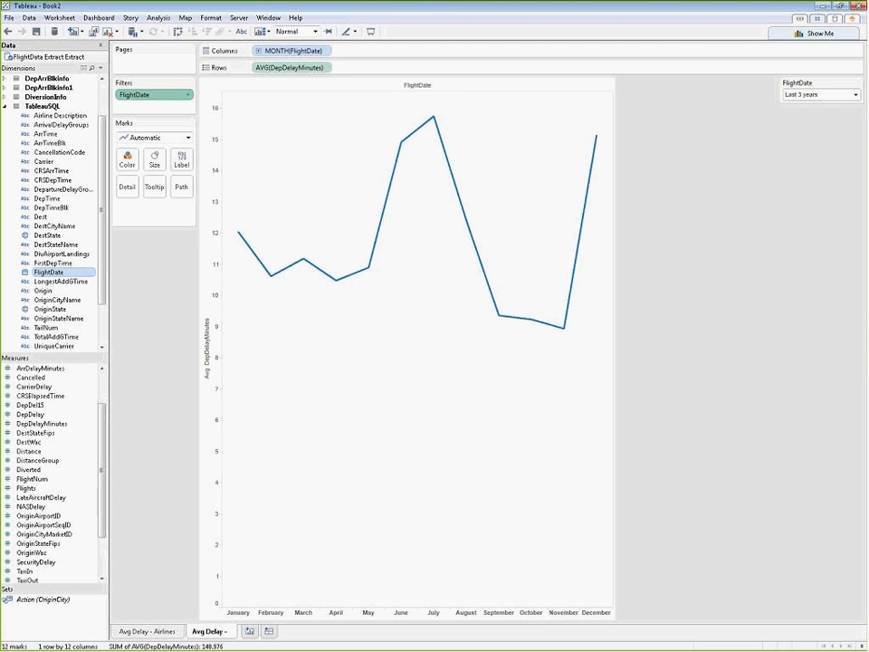
type("D")
type("ate")
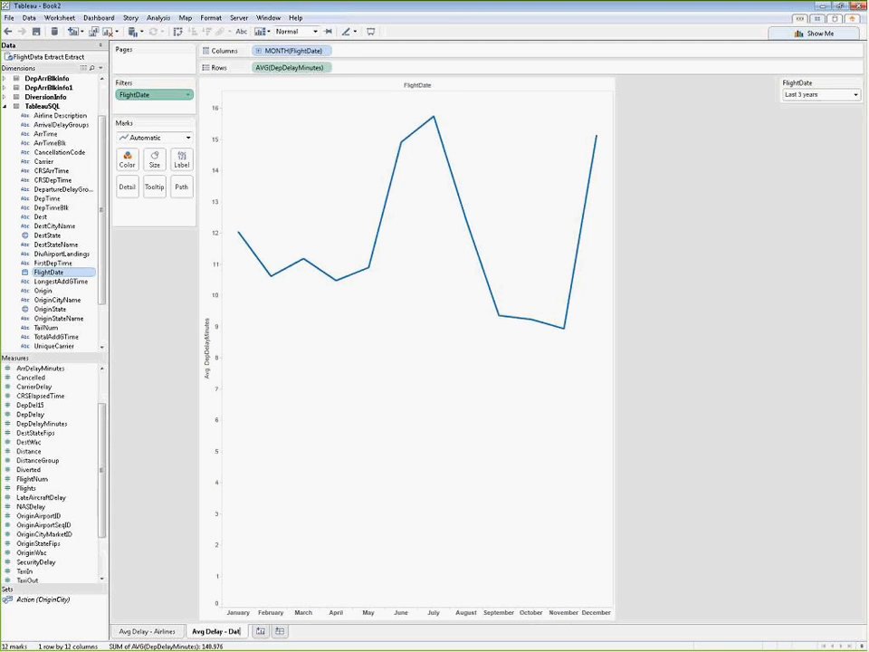
key("Return")
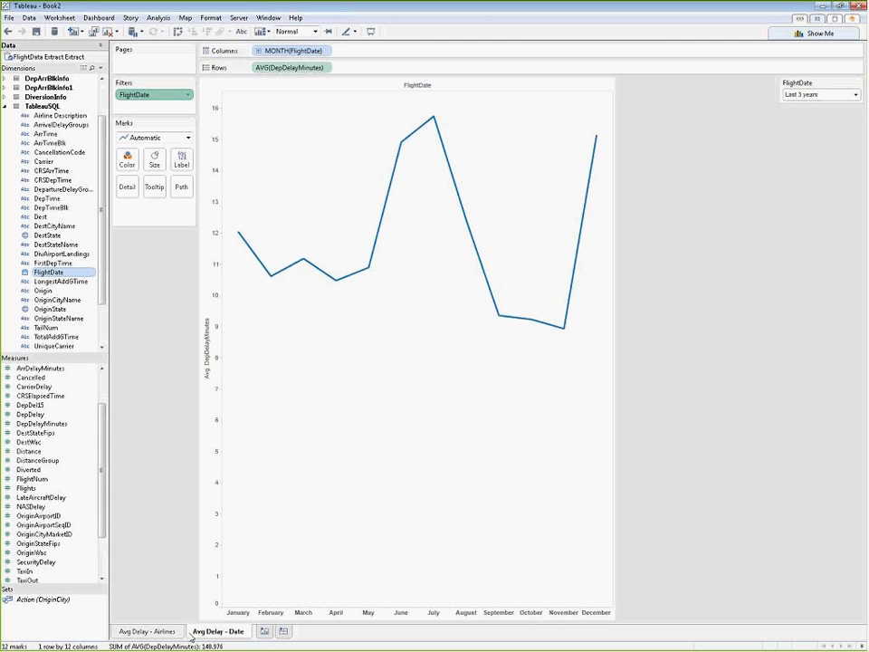
Step: Create a new worksheet and plot OriginState and OriginCity as points on a symbol map
left_click(265, 631)
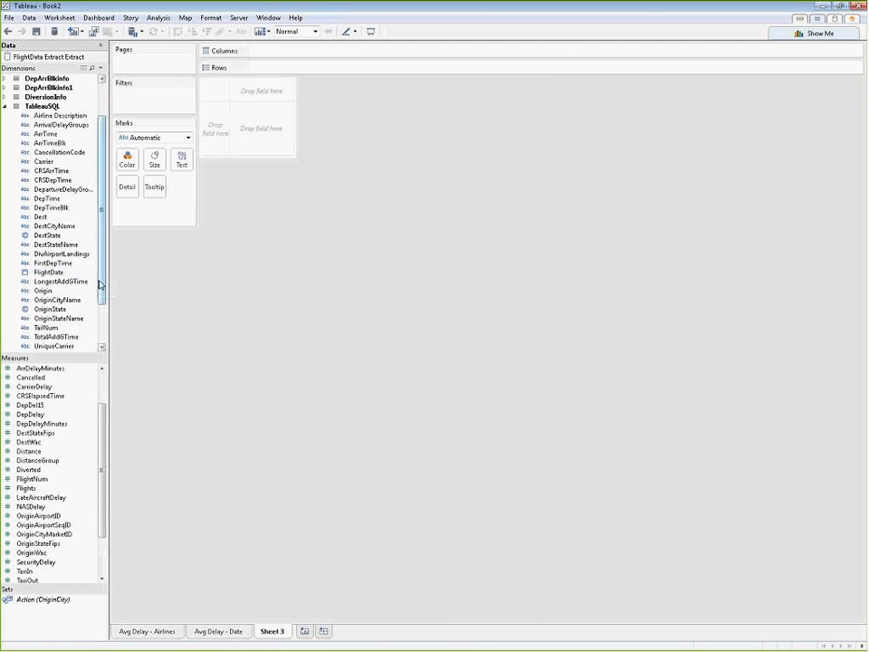
scroll(103, 283, "down", 1)
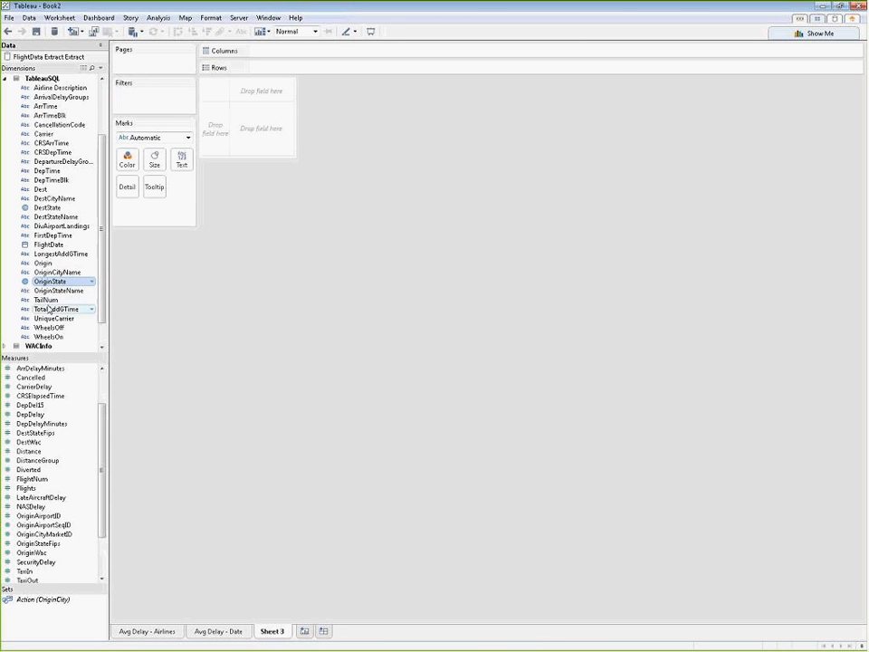
scroll(98, 322, "down", 1)
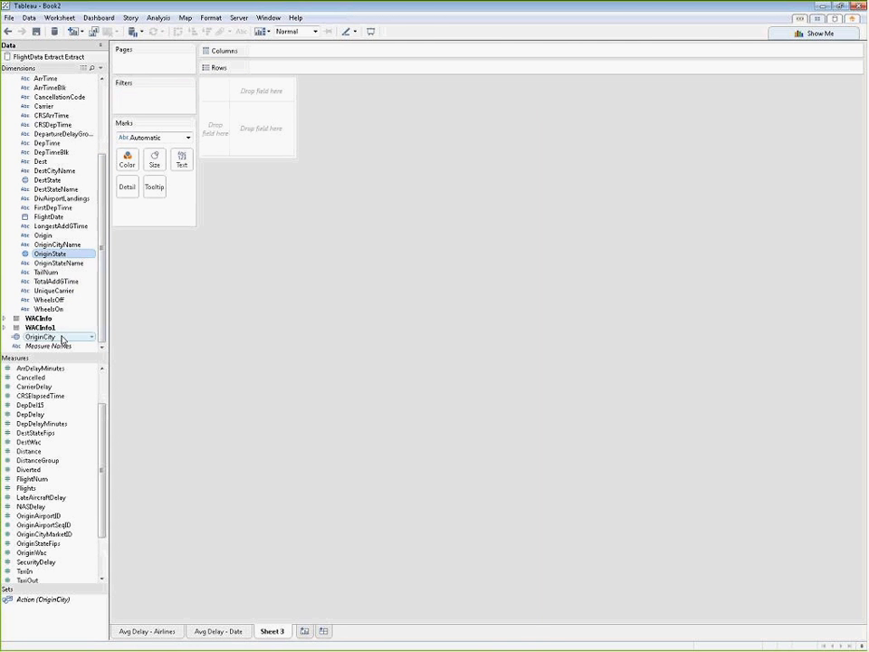
left_click(61, 338, "ctrl")
left_click(778, 37)
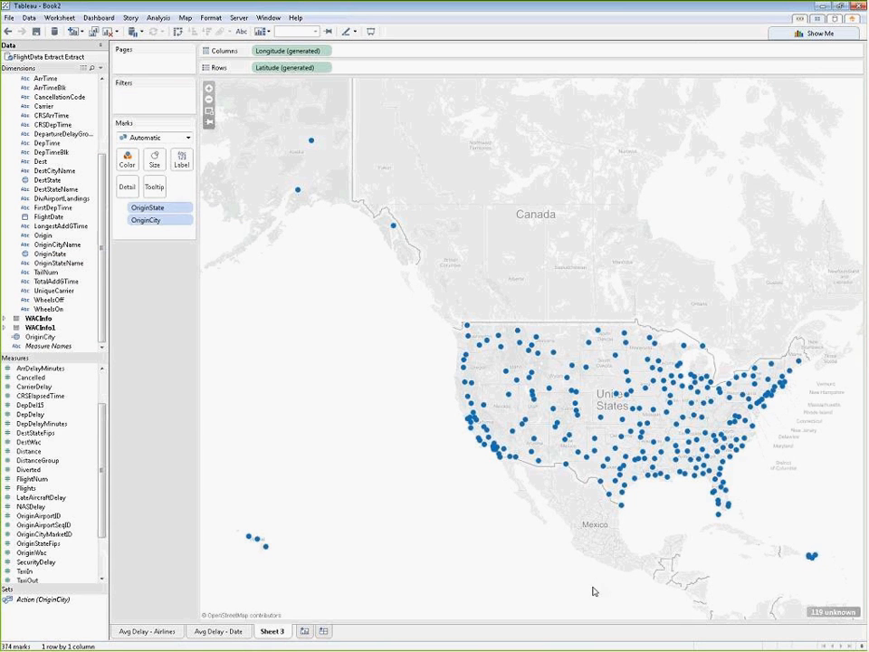
Step: Filter OriginState on the map to exclude Null, the blank value, AK, HI and PR
left_click(187, 209)
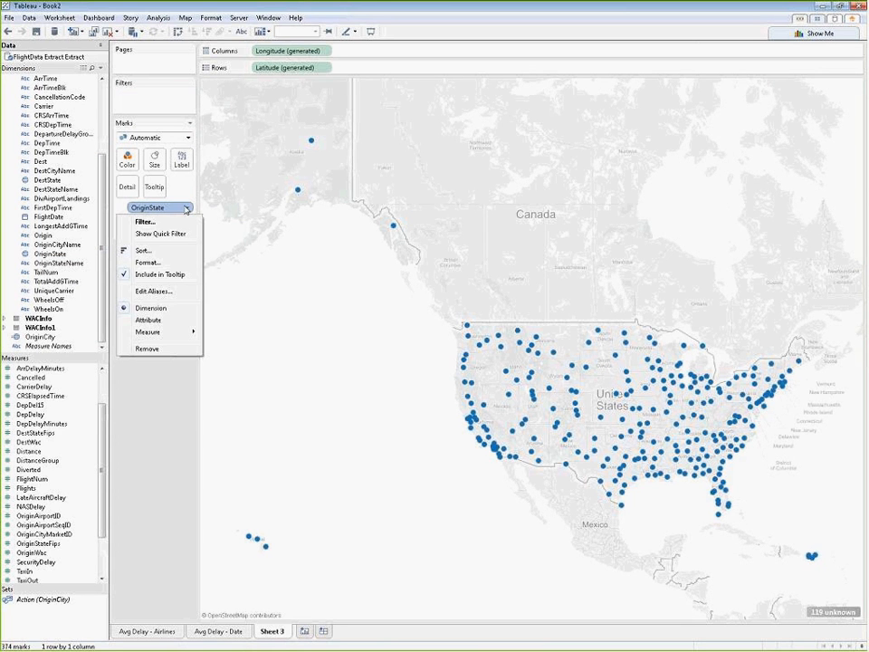
left_click(173, 226)
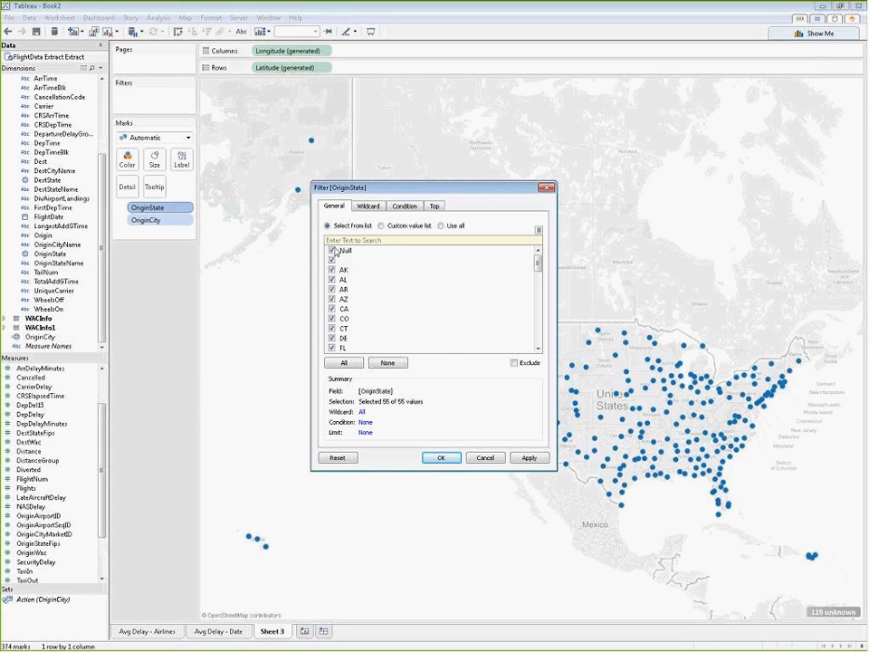
left_click(331, 251)
left_click(332, 260)
left_click(331, 270)
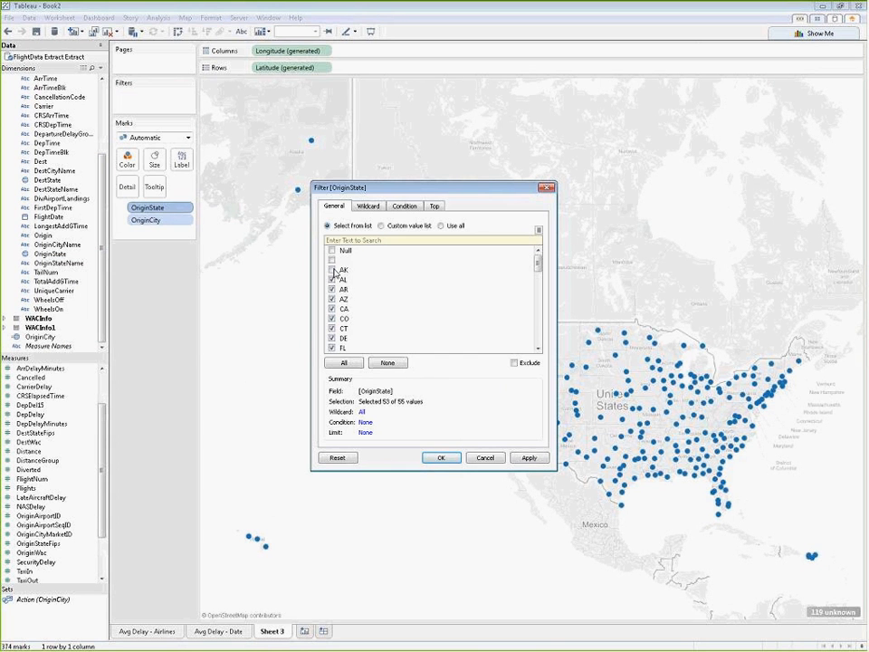
left_click(538, 310)
left_click(332, 260)
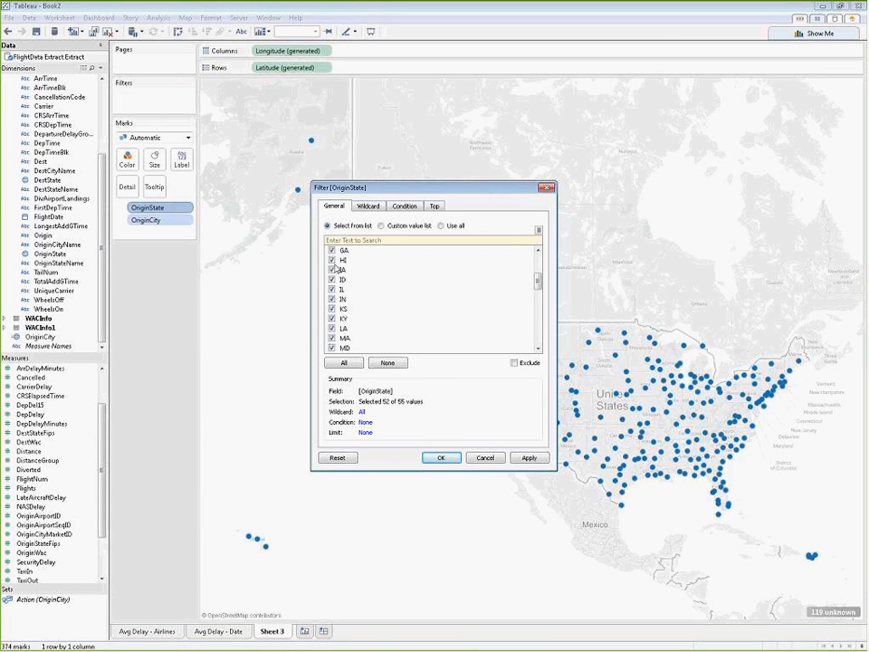
left_click(539, 336)
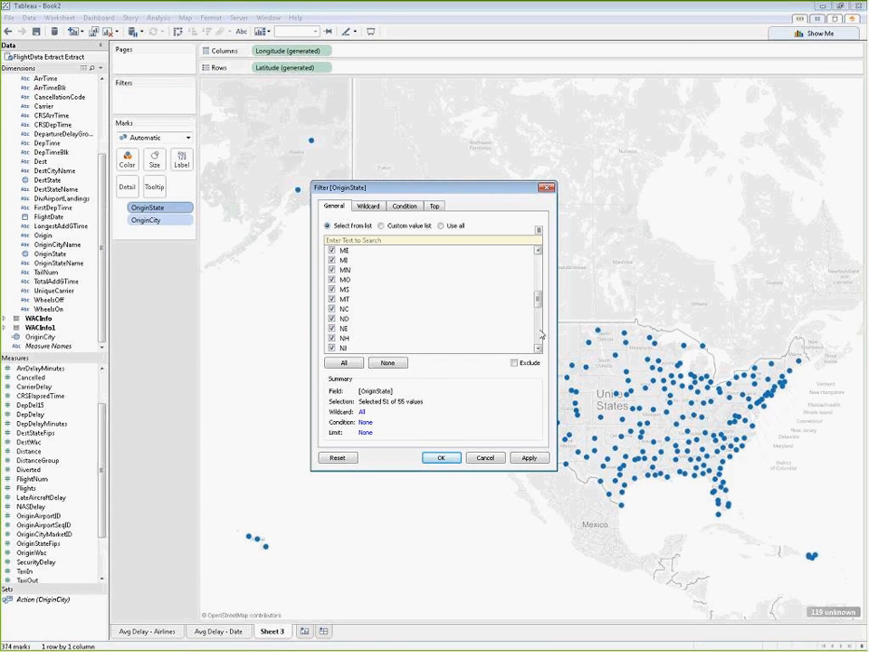
left_click(540, 336)
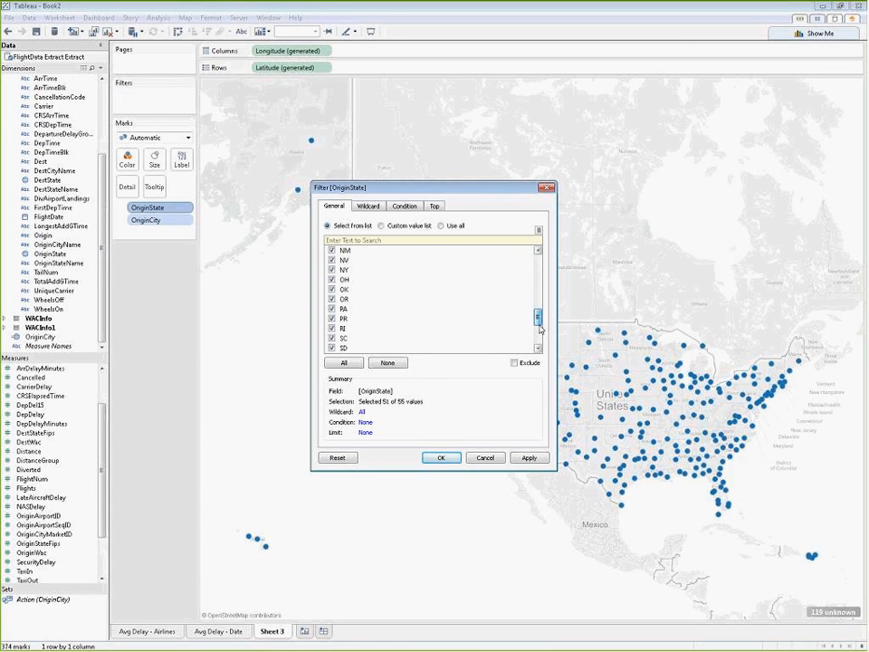
left_click(334, 318)
left_click(528, 457)
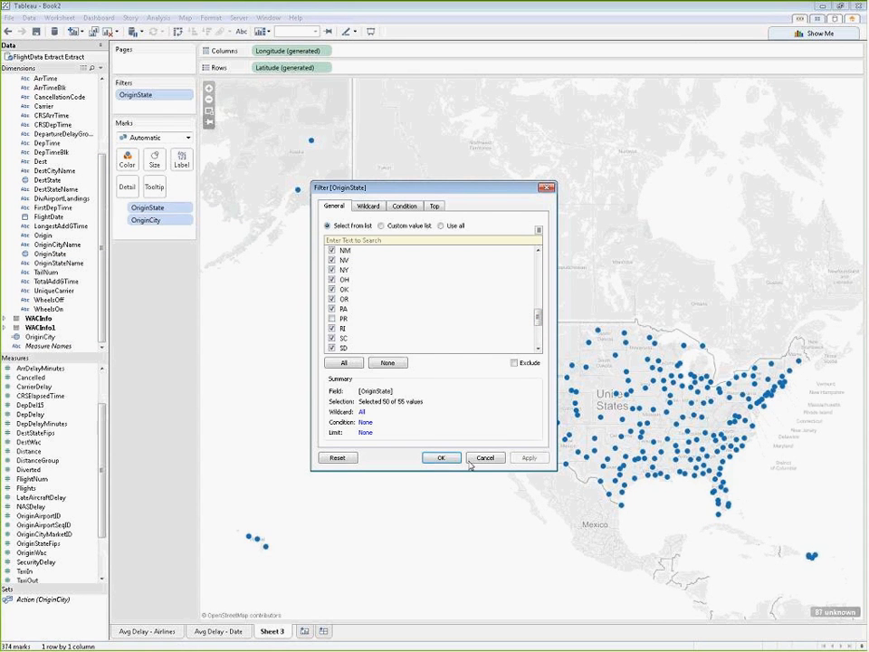
left_click(441, 457)
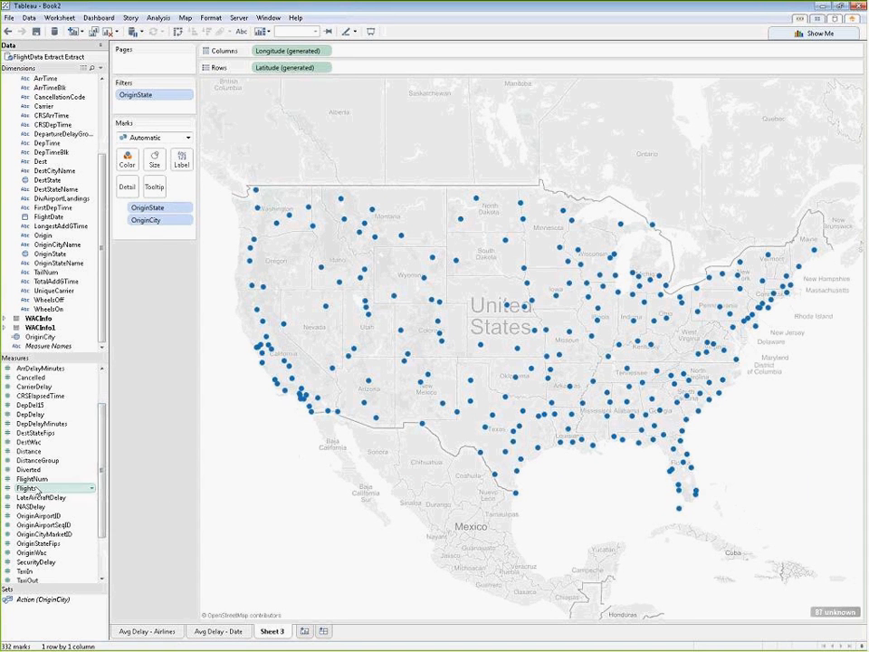
Step: Size the city marks by the sum of Flights, and enlarge the overall mark size
left_click_drag(33, 492, 156, 161)
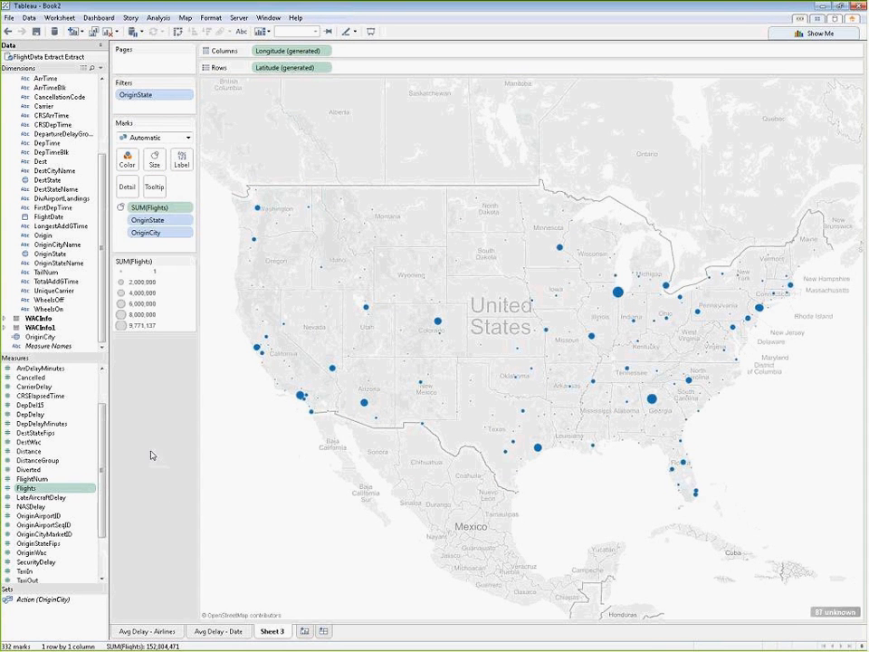
left_click(157, 167)
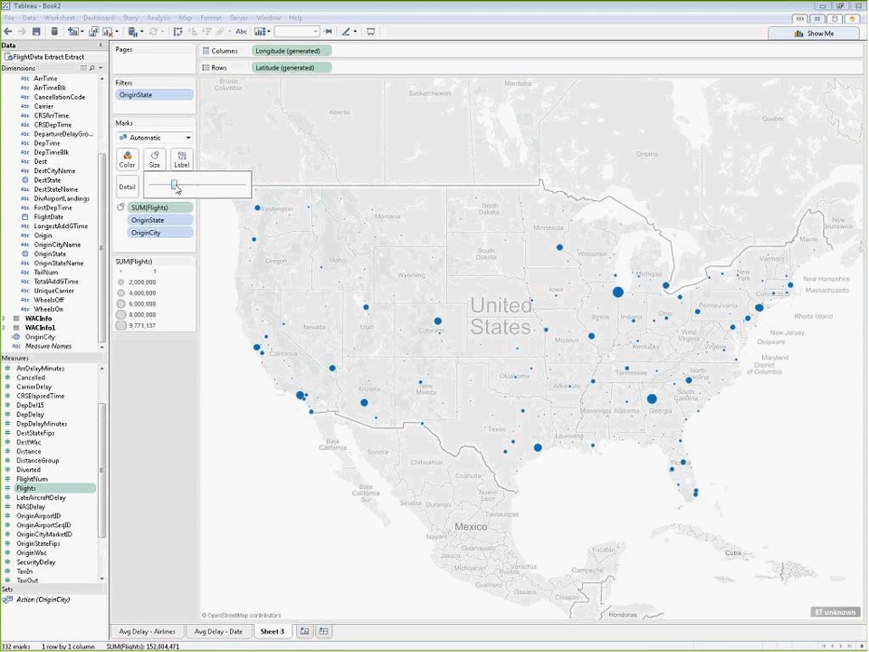
left_click_drag(175, 186, 211, 190)
left_click(140, 417)
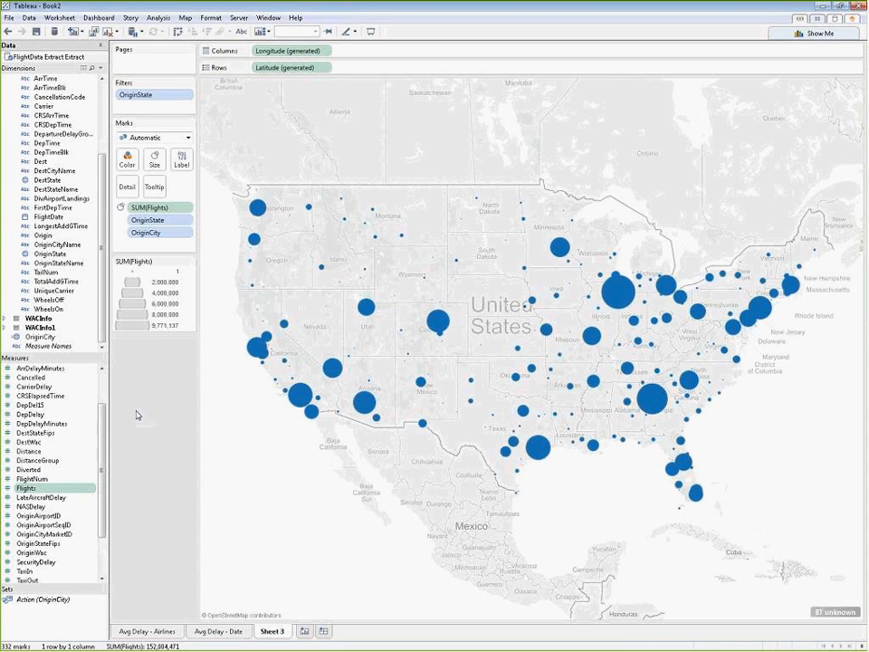
Step: Color the city marks by the sum of DepDelayMinutes, using a reversed Orange-Blue Diverging palette stepped into 6 colors
left_click(54, 424)
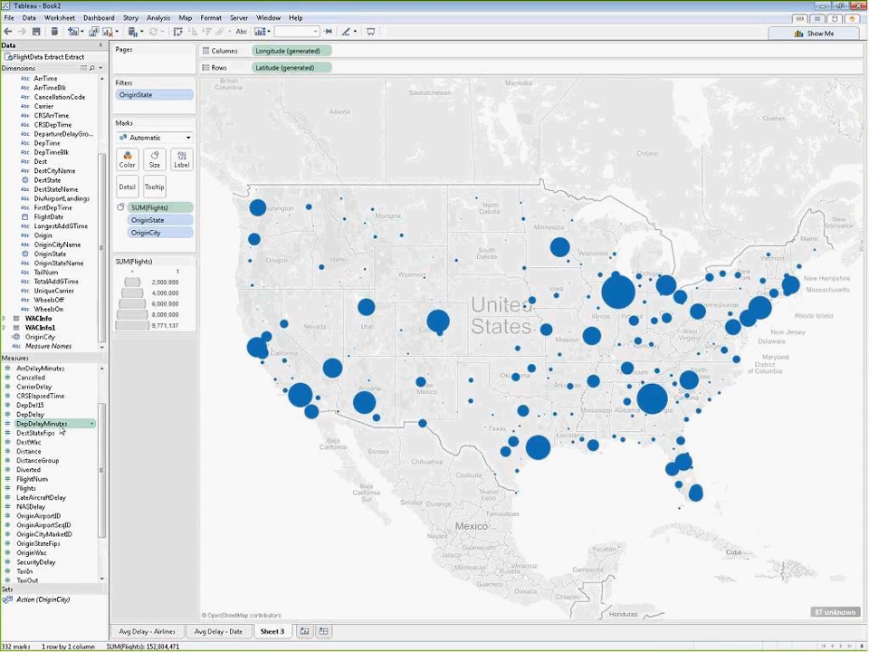
left_click_drag(62, 432, 128, 165)
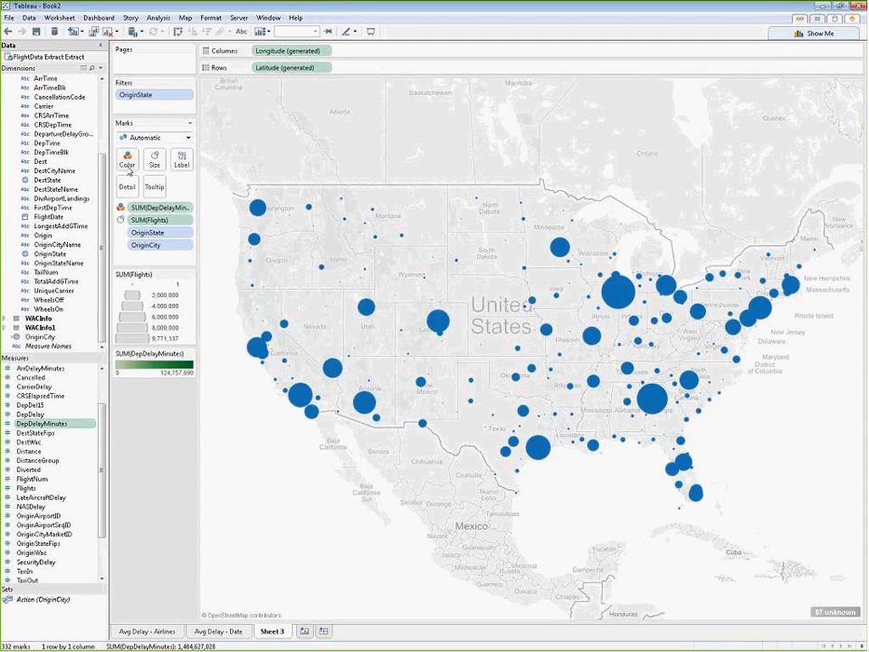
left_click(191, 359)
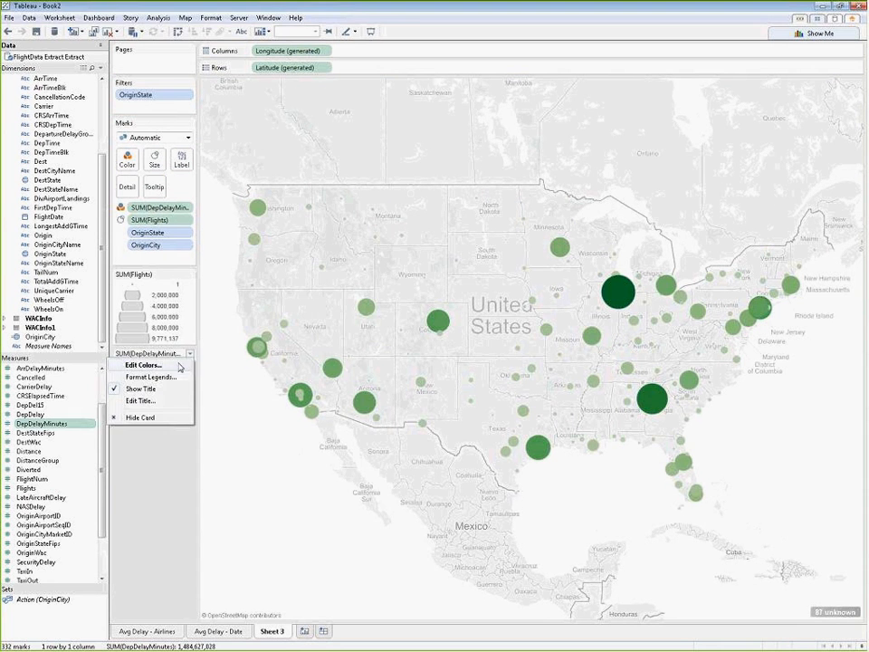
left_click(145, 363)
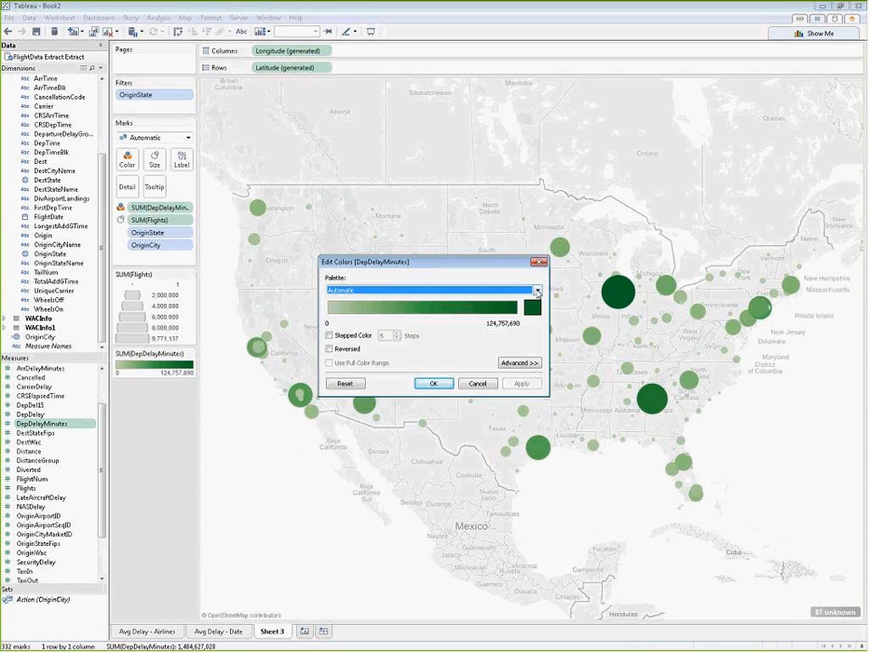
left_click(493, 291)
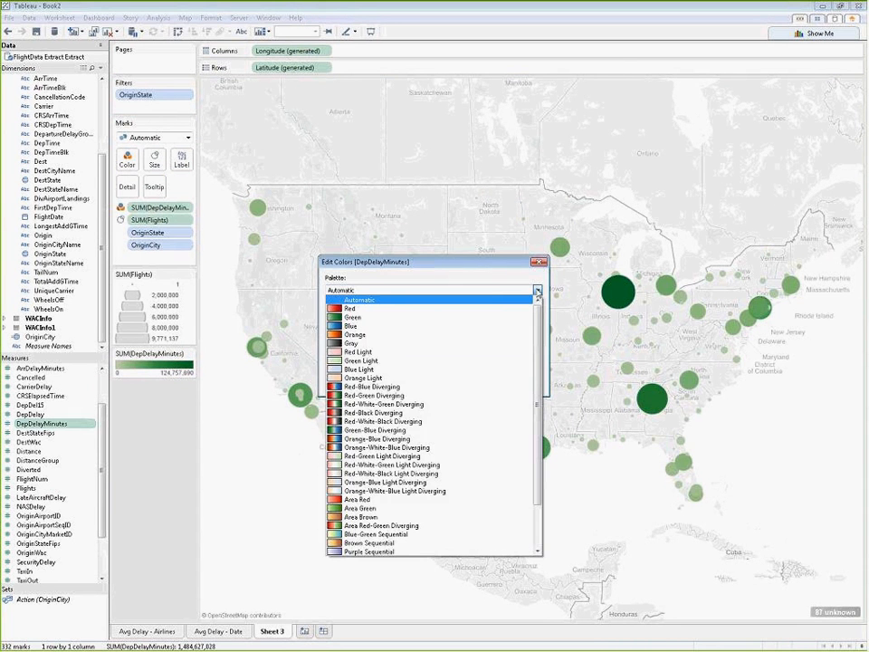
left_click(353, 440)
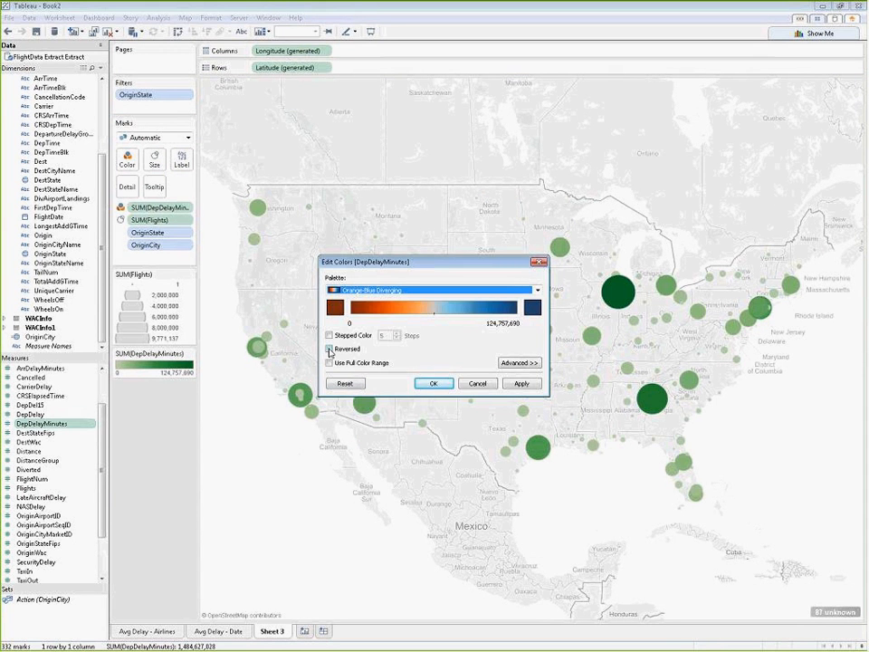
left_click(329, 349)
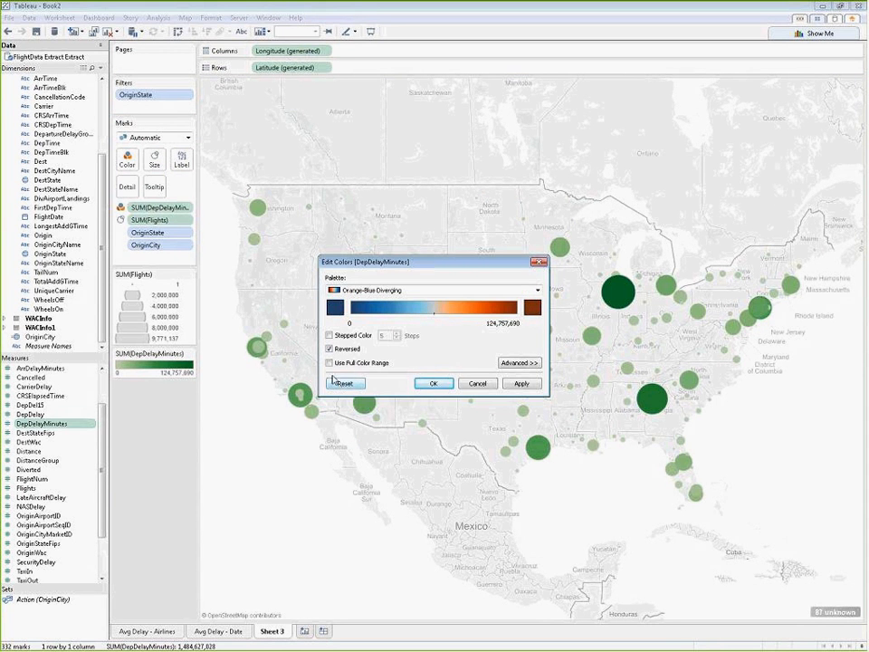
left_click(329, 335)
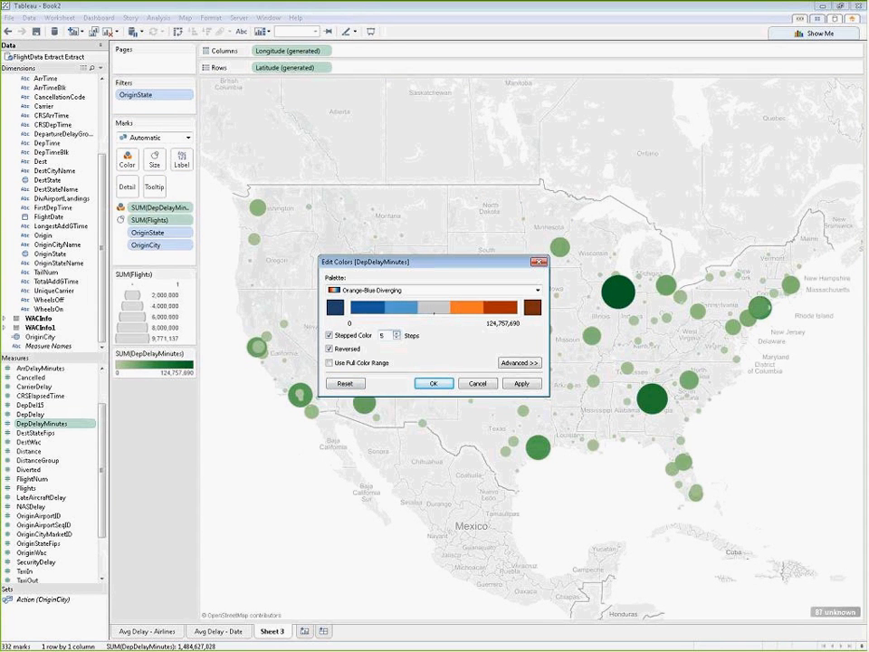
left_click(396, 333)
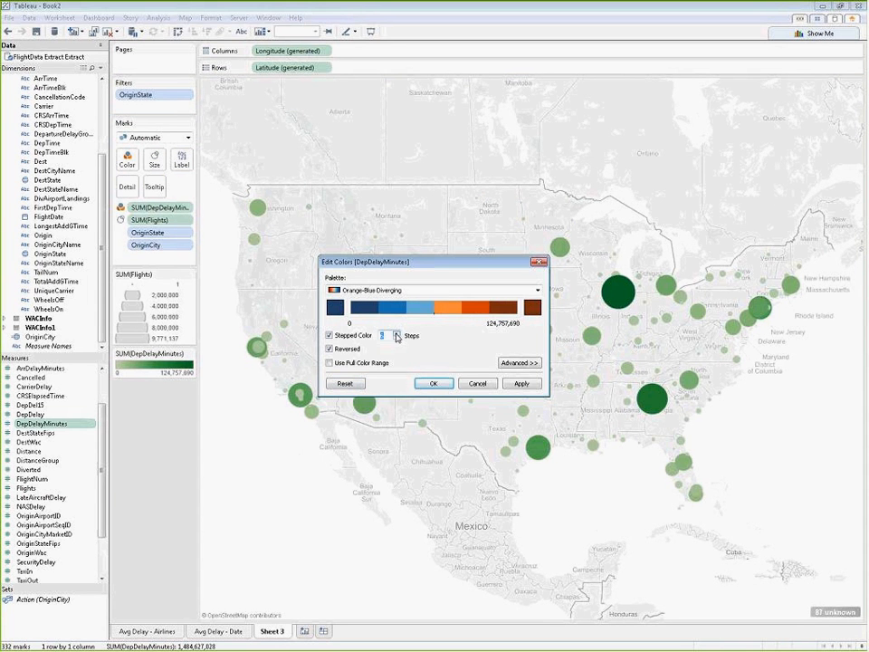
left_click(522, 383)
left_click(433, 384)
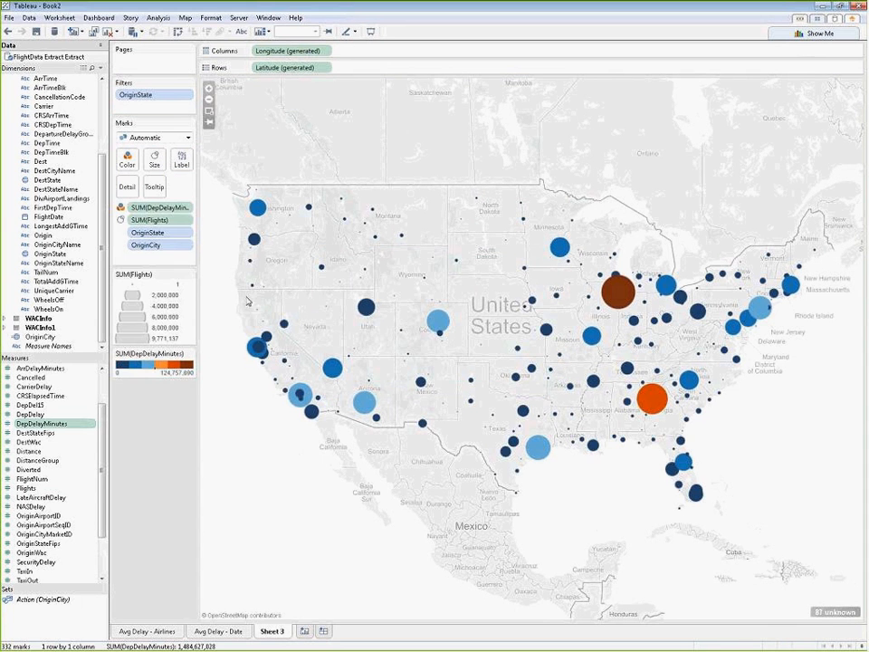
Step: Change the aggregation of the DepDelayMinutes color field to Average
left_click(184, 209)
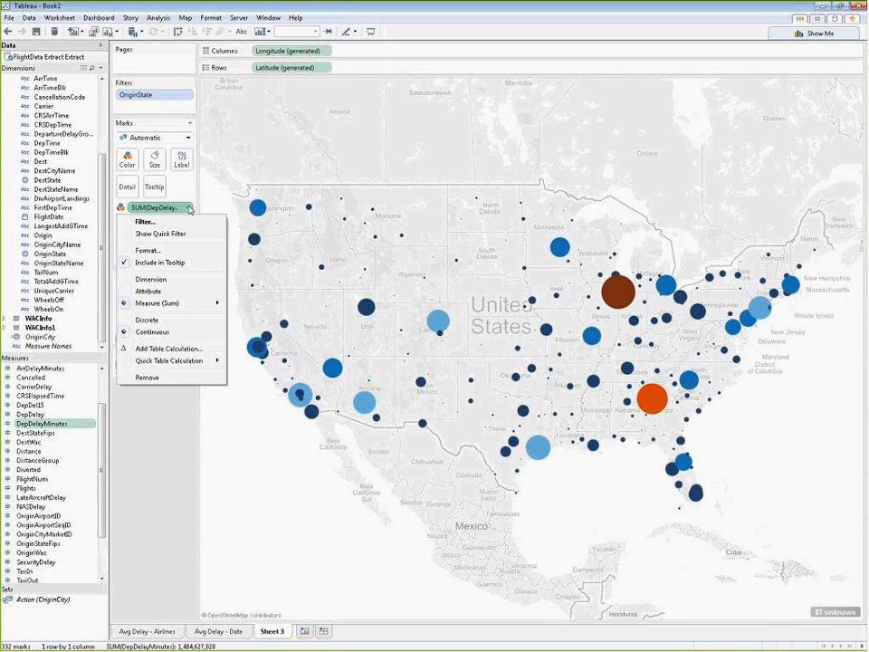
mouse_move(197, 304)
left_click(245, 320)
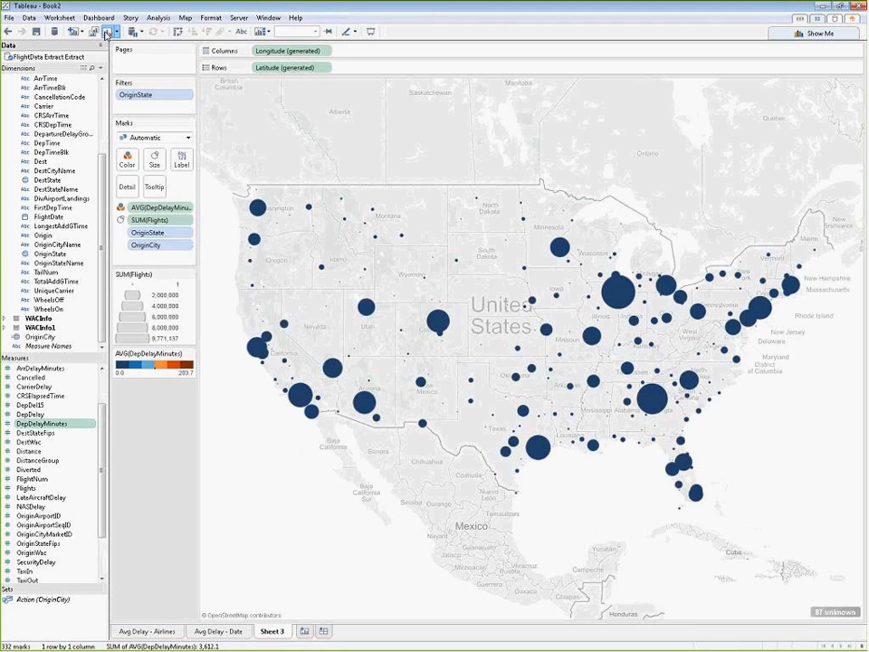
Step: Clear the worksheet and rebuild the symbol map from OriginState and OriginCity
left_click(106, 32)
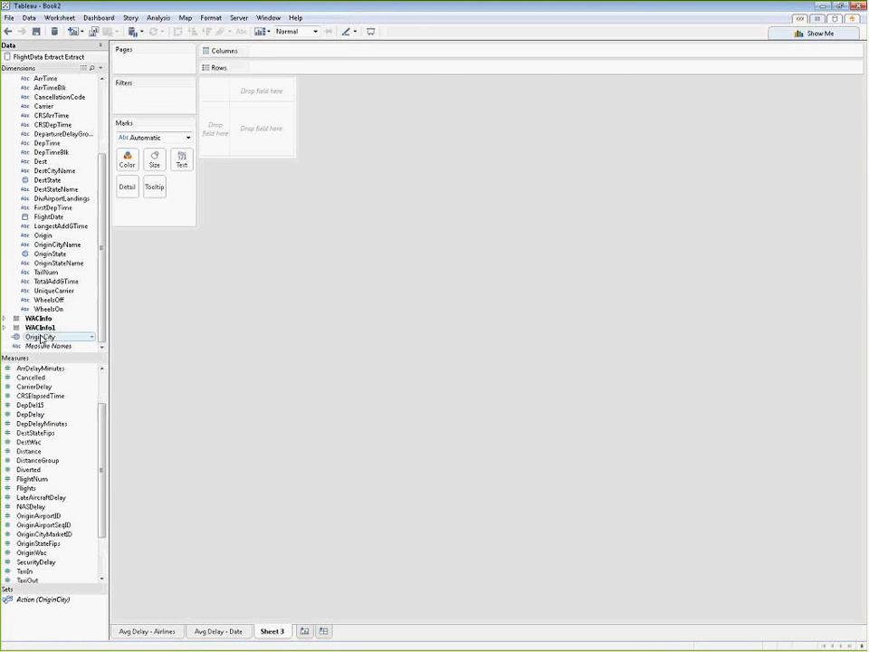
left_click(65, 256)
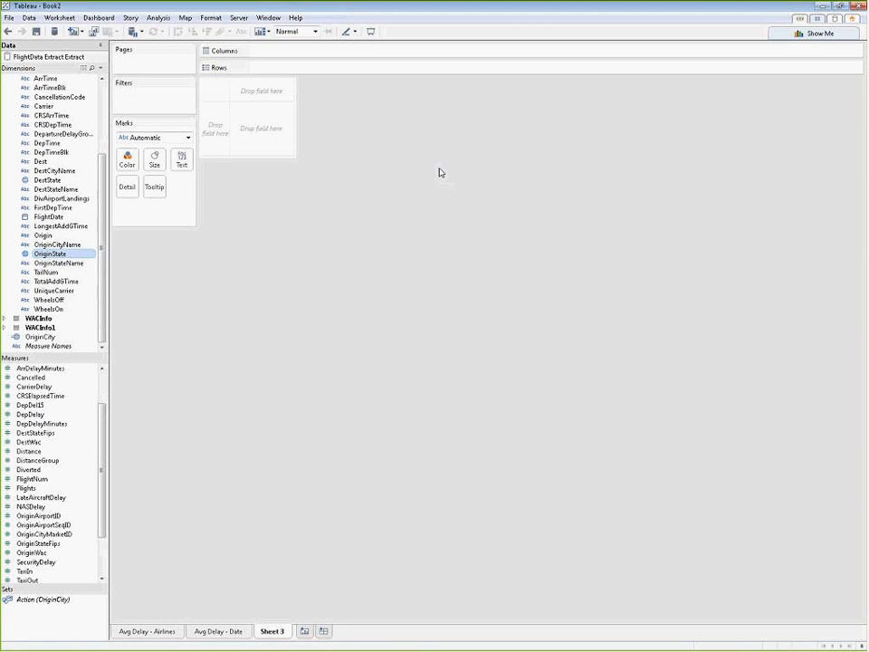
left_click(46, 337, "ctrl")
left_click(791, 36)
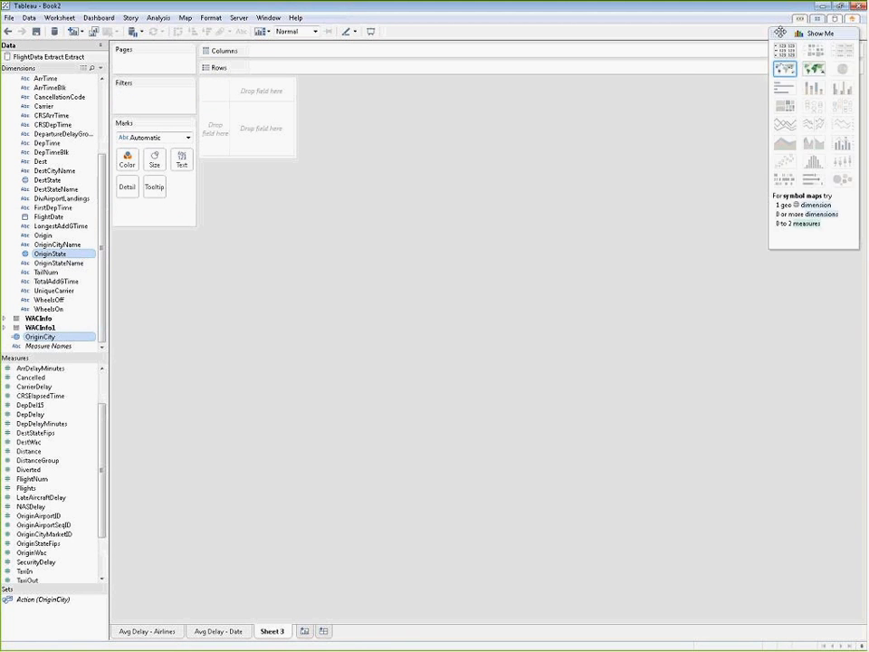
left_click(786, 72)
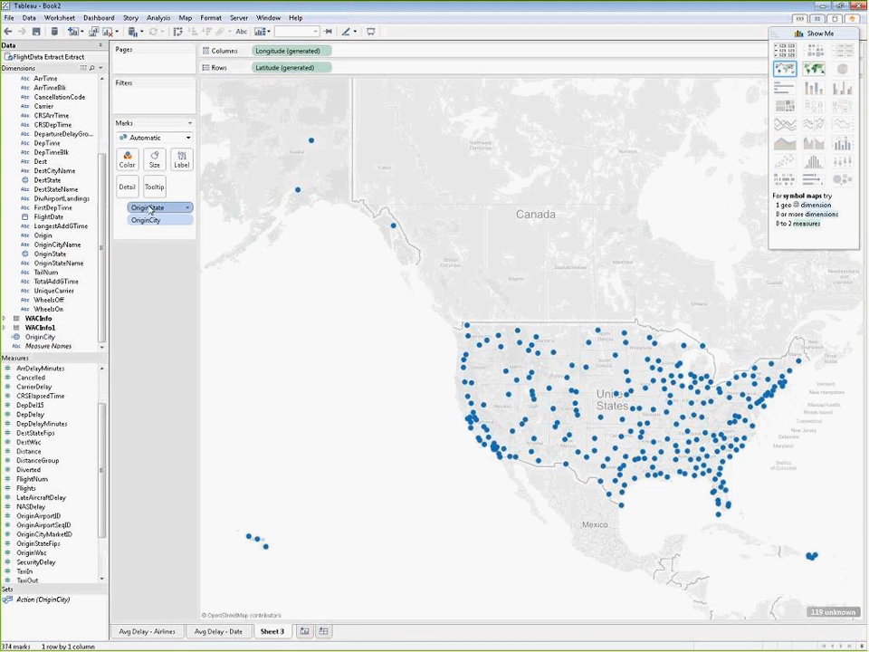
Step: Filter OriginState on the rebuilt map to exclude Null, the blank value, AK, PR and HI
right_click(148, 213)
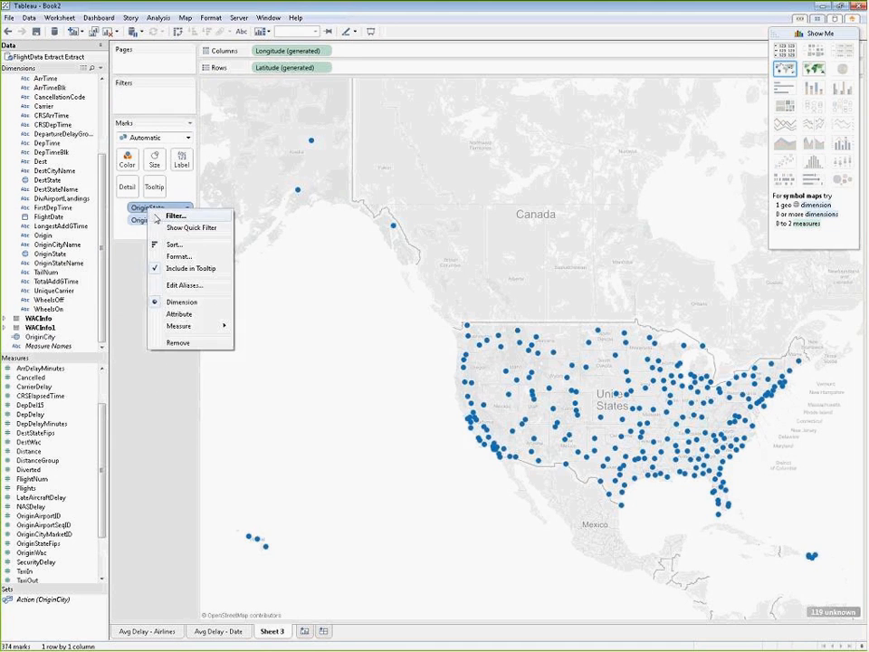
left_click(154, 216)
left_click(332, 250)
left_click(332, 260)
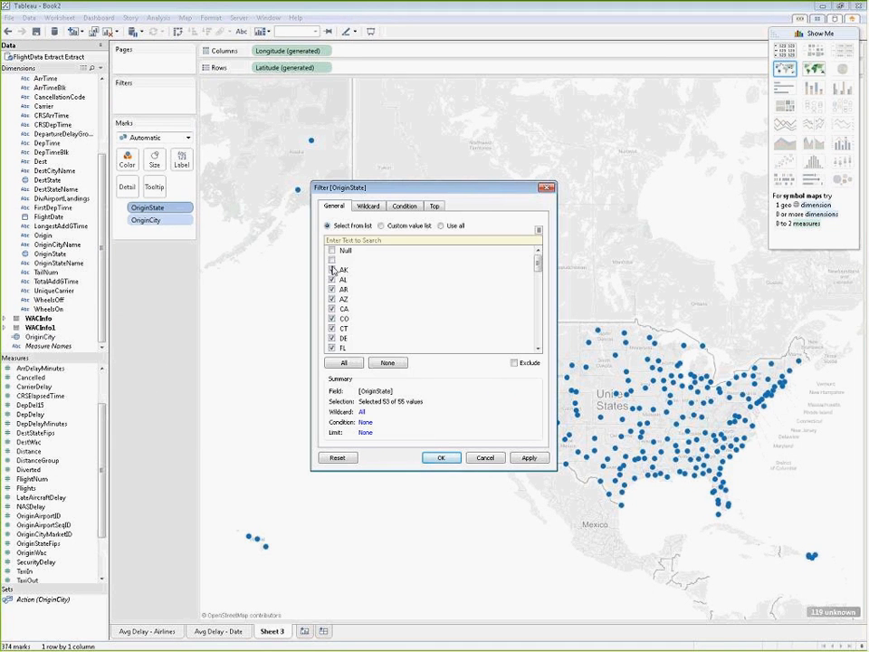
left_click(332, 269)
left_click_drag(538, 266, 538, 317)
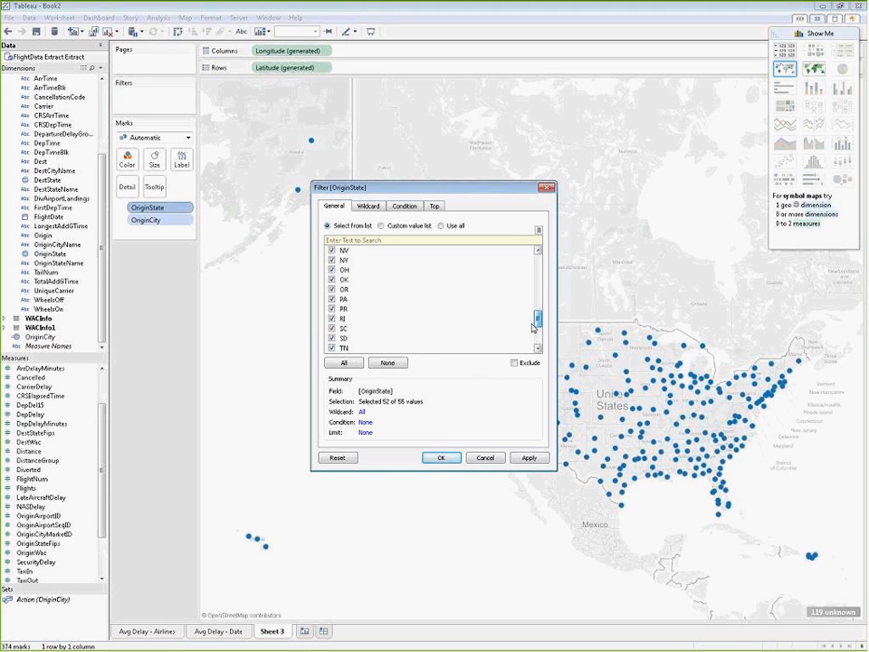
left_click(334, 309)
left_click_drag(538, 318, 538, 281)
left_click(331, 270)
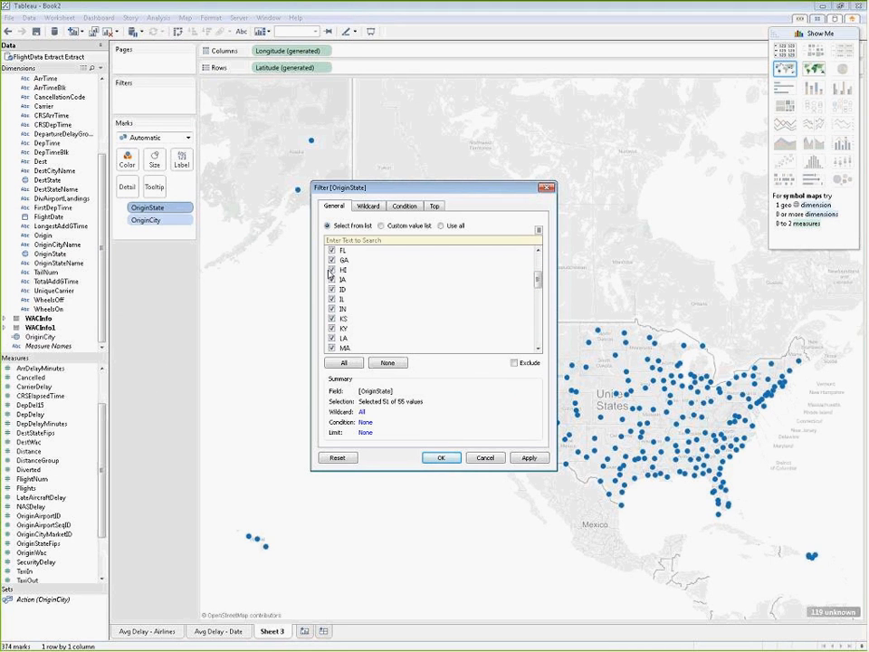
left_click(529, 459)
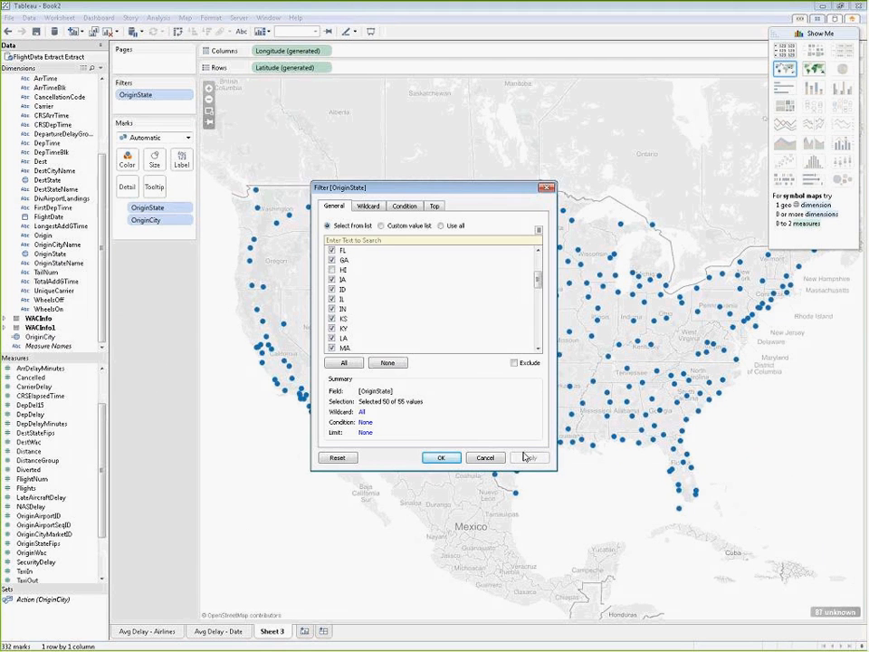
left_click(441, 457)
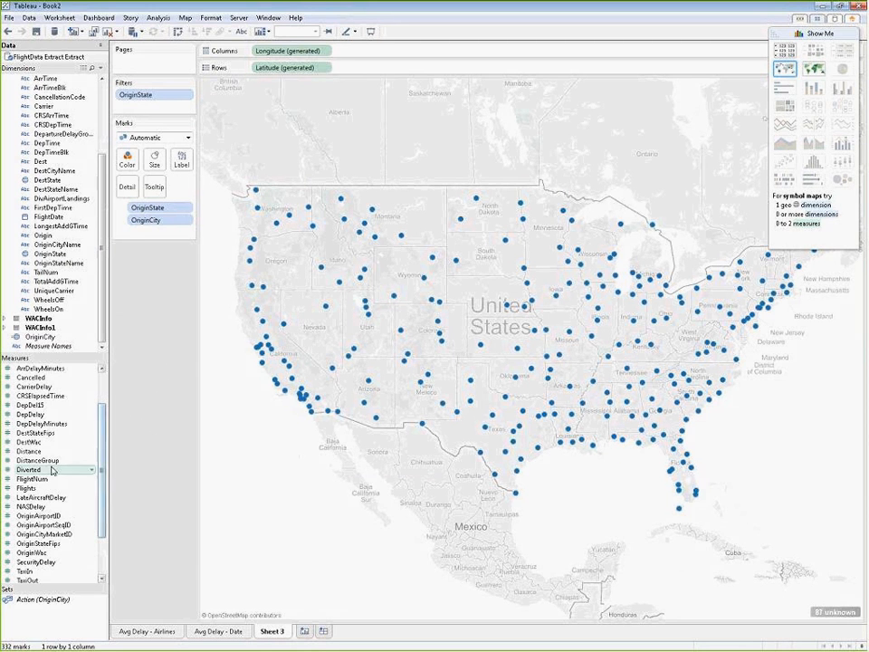
Step: Size the rebuilt map's city marks by the sum of Flights and enlarge the overall mark size
left_click_drag(27, 488, 154, 163)
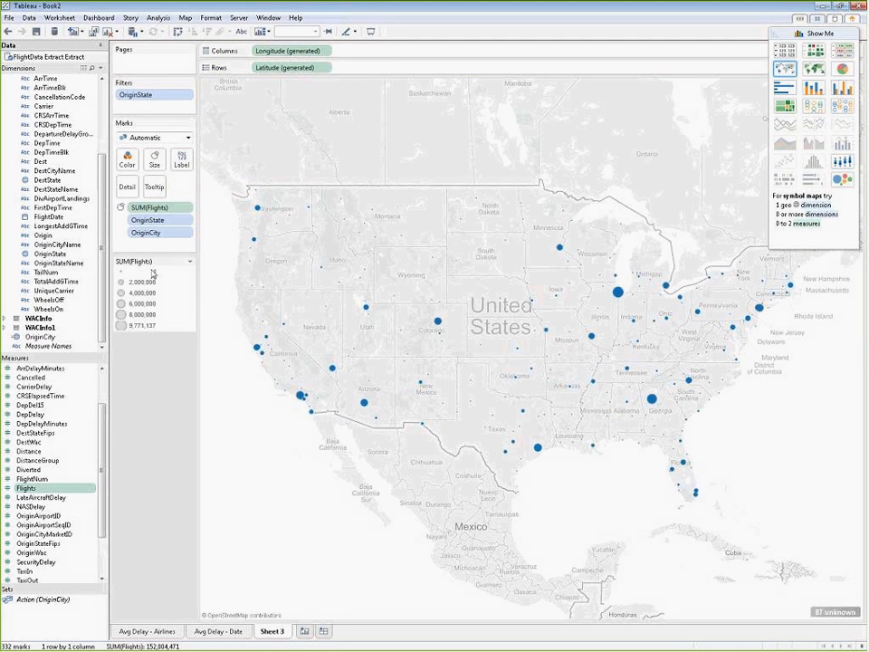
left_click(155, 160)
left_click_drag(173, 185, 202, 187)
left_click(142, 360)
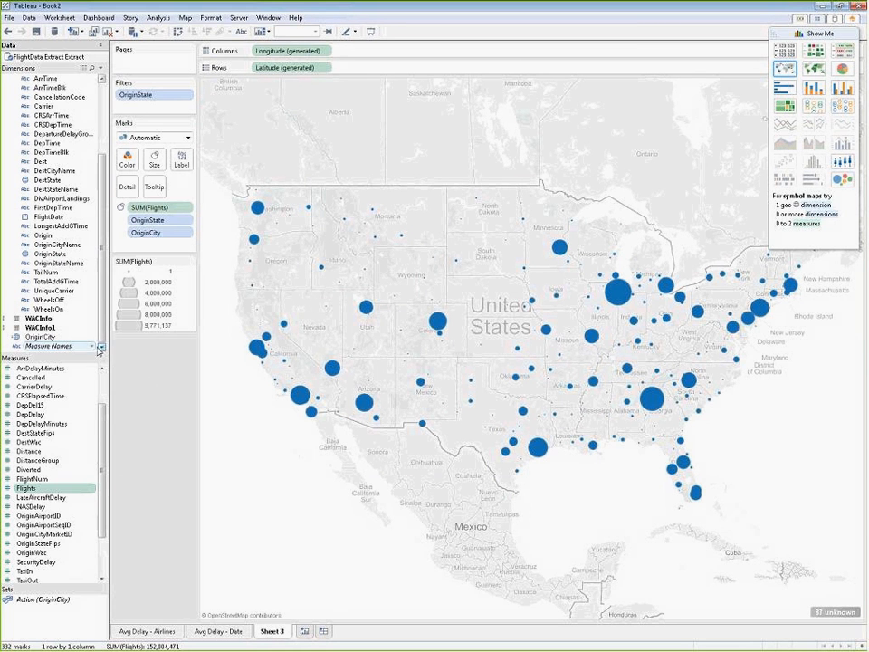
Step: Color the city marks by the average of DepDelayMinutes, choosing AVG as the aggregation when adding the field
left_click(78, 424)
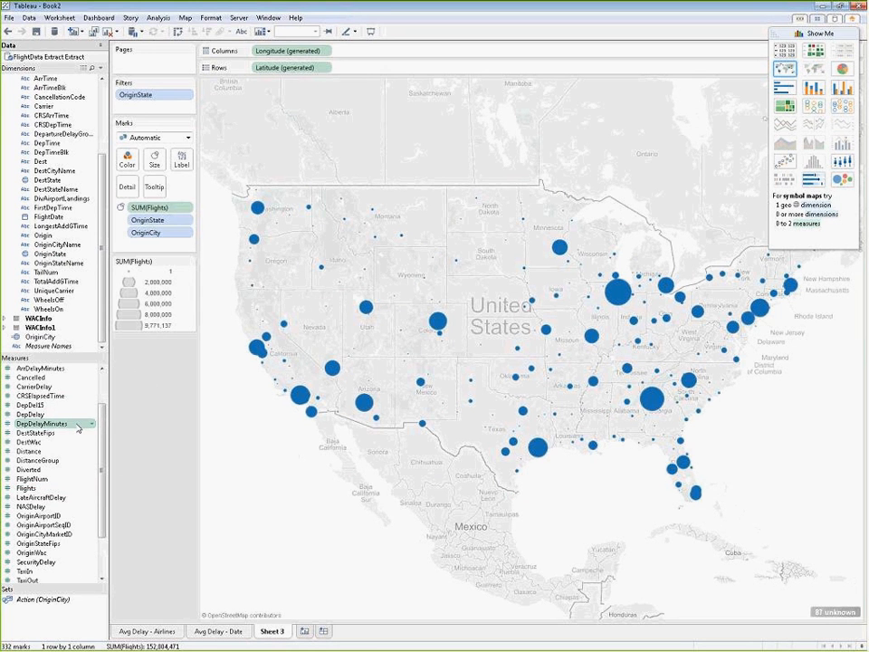
left_click_drag(78, 429, 129, 165)
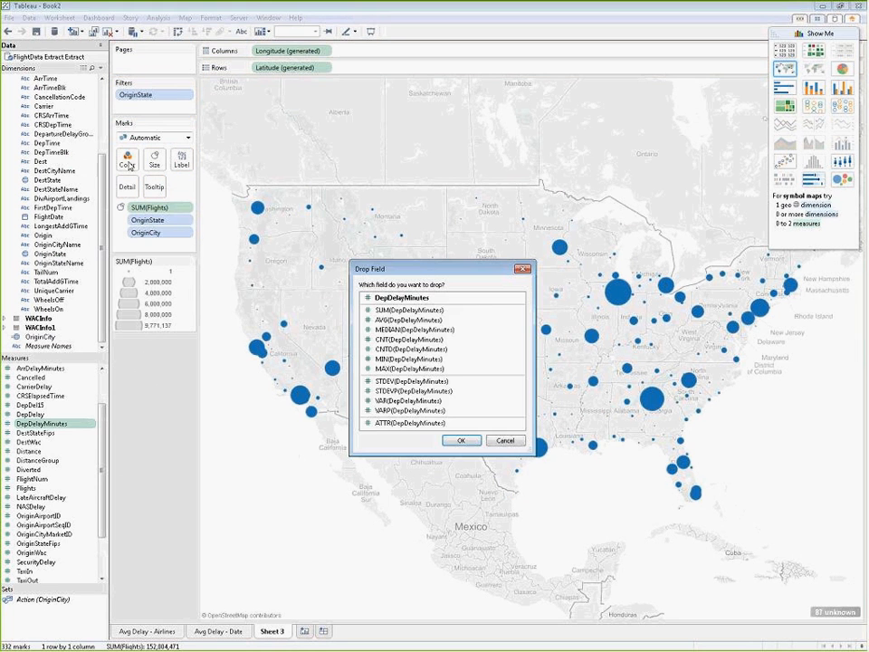
left_click(380, 320)
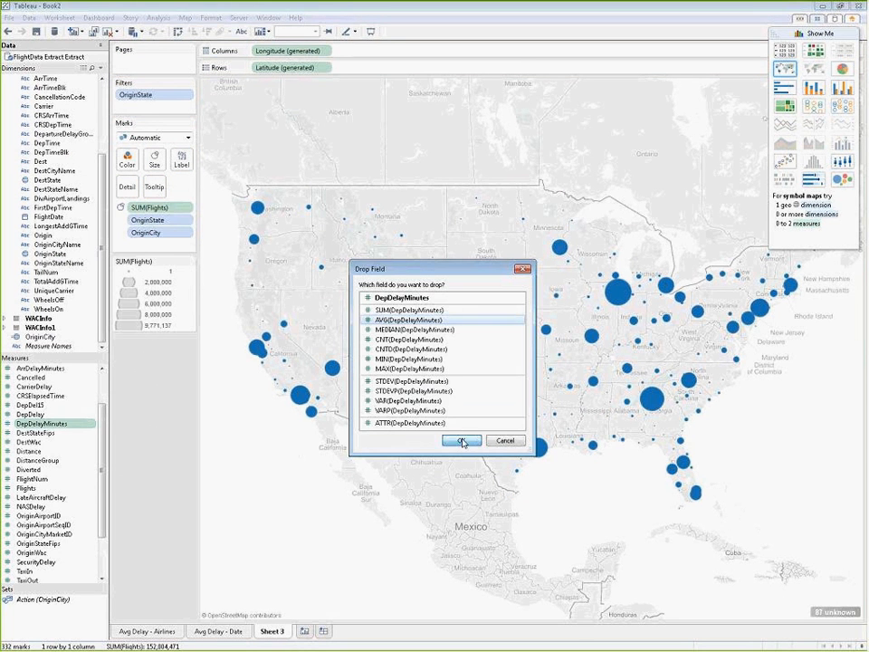
left_click(461, 441)
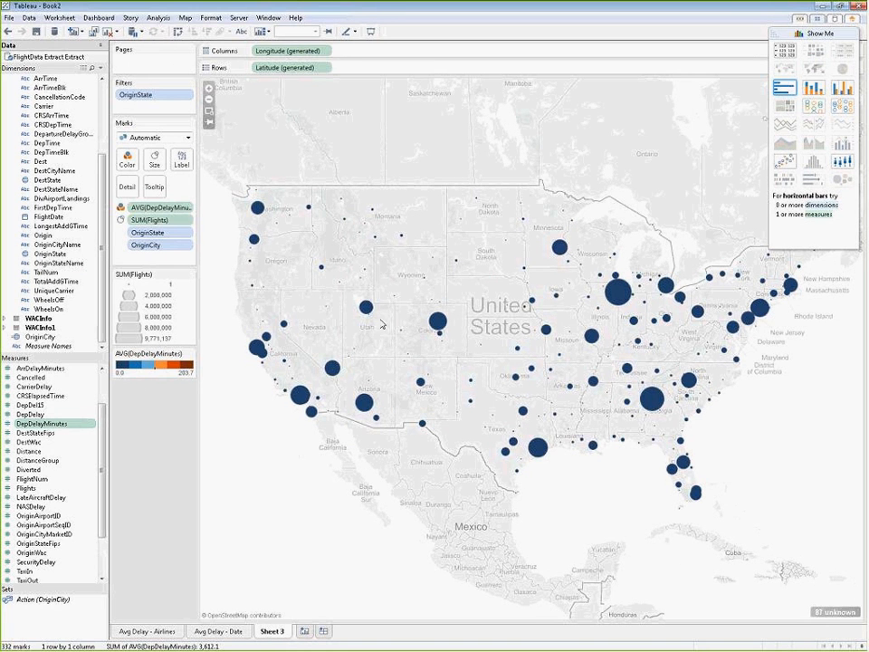
Step: Set a fixed end value of 25 for the average DepDelayMinutes color range in the advanced color options
mouse_move(437, 321)
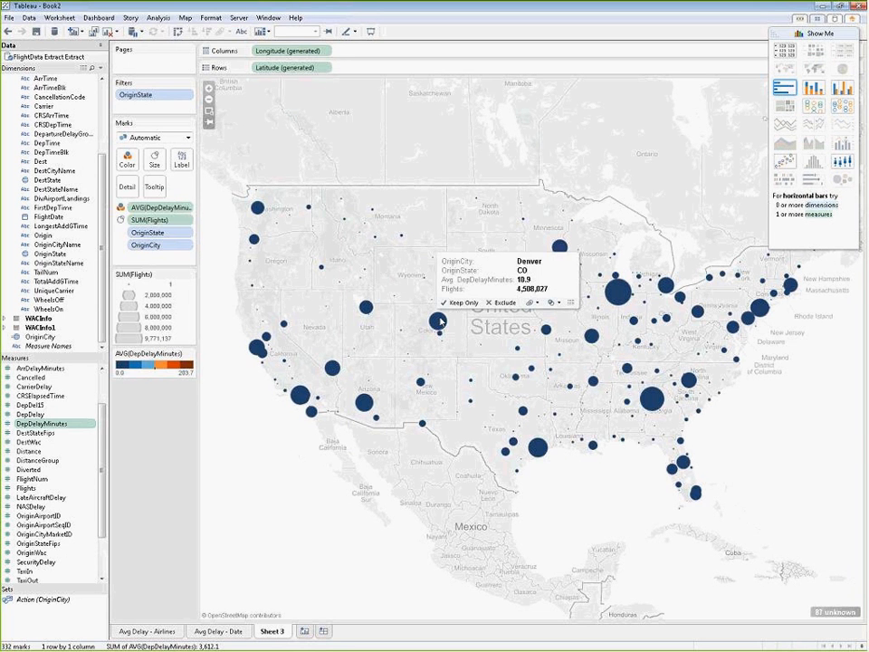
mouse_move(369, 308)
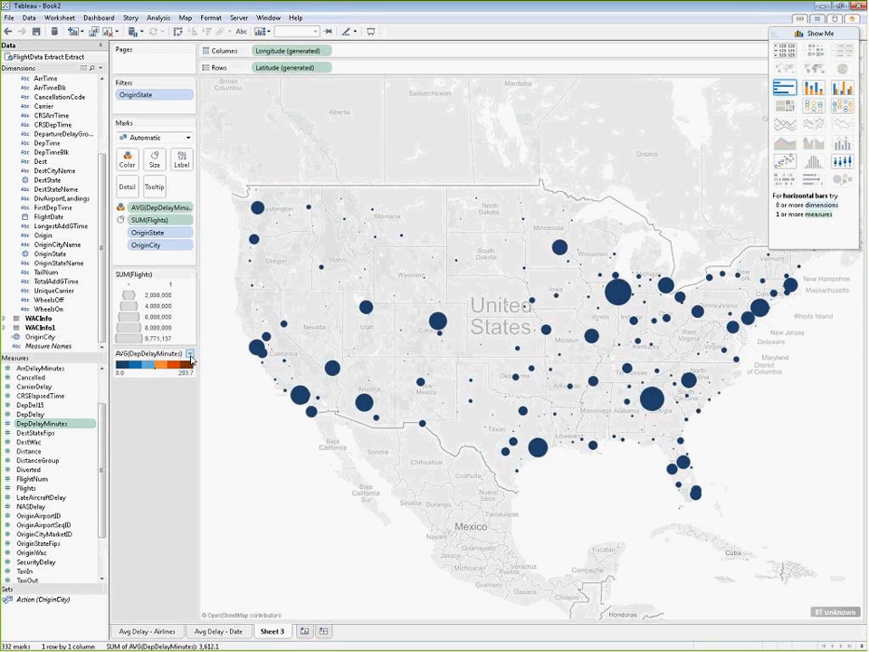
left_click(190, 354)
left_click(154, 368)
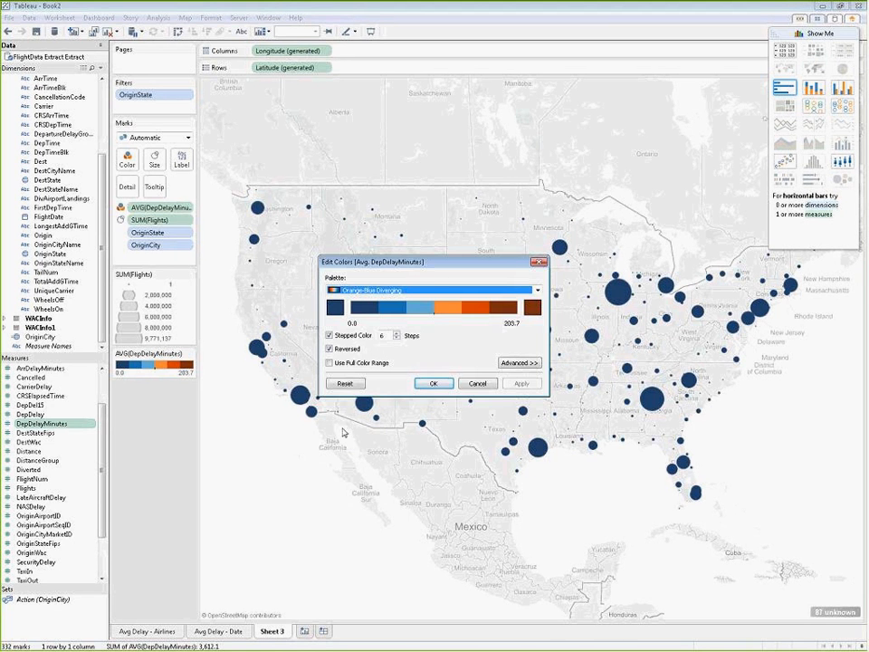
left_click_drag(420, 261, 343, 430)
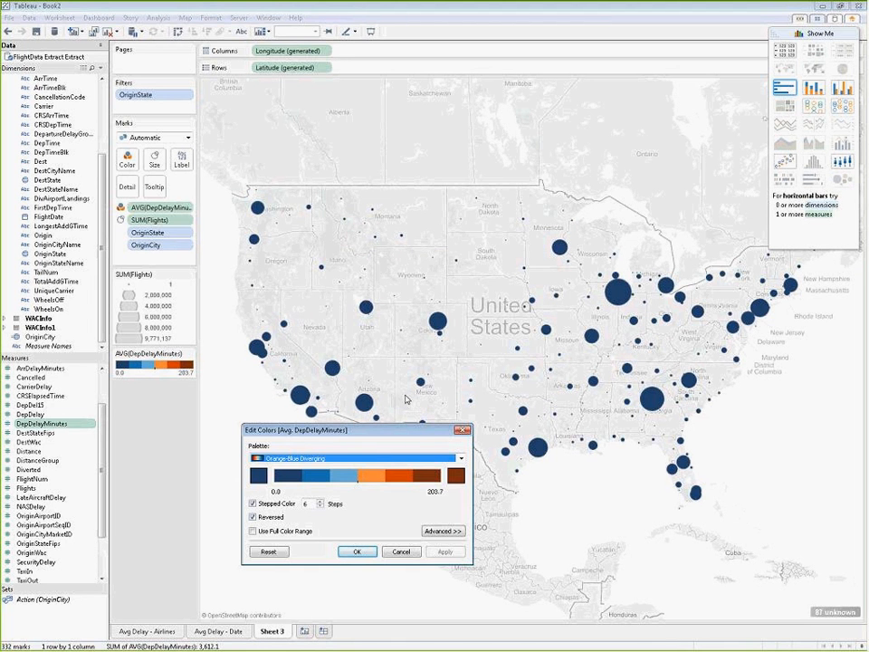
left_click(443, 531)
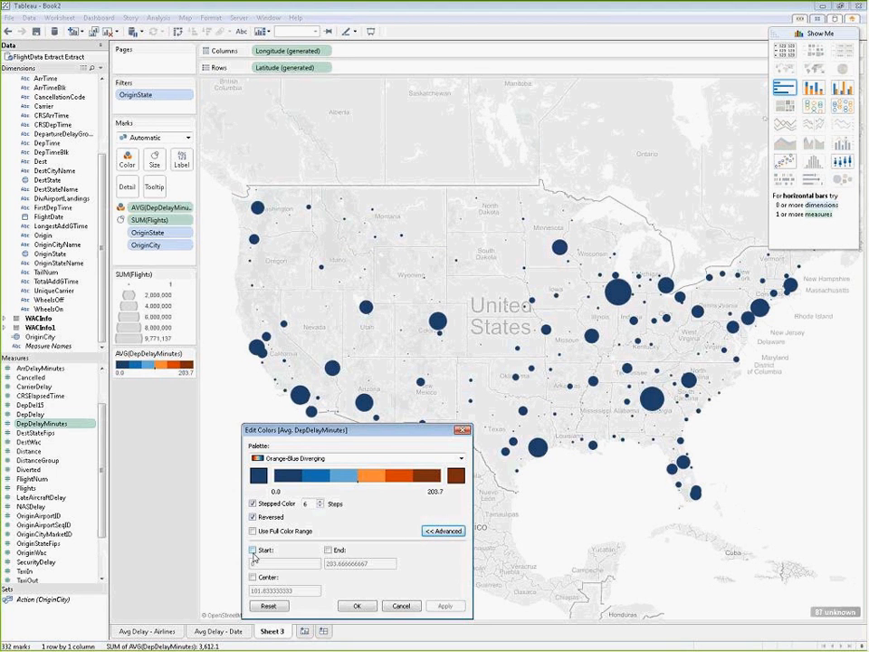
left_click(327, 549)
left_click_drag(374, 562, 301, 562)
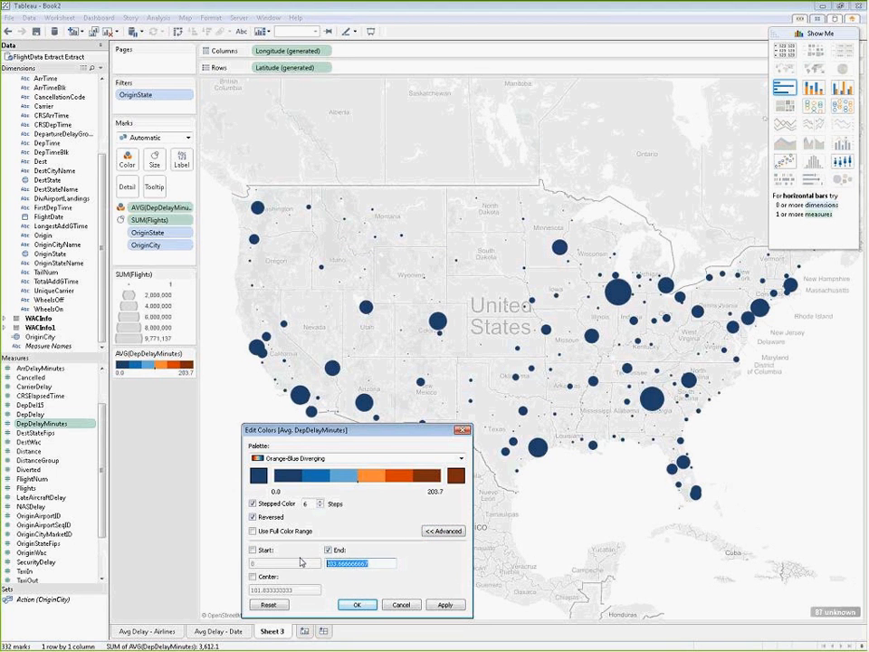
type("25")
left_click(444, 605)
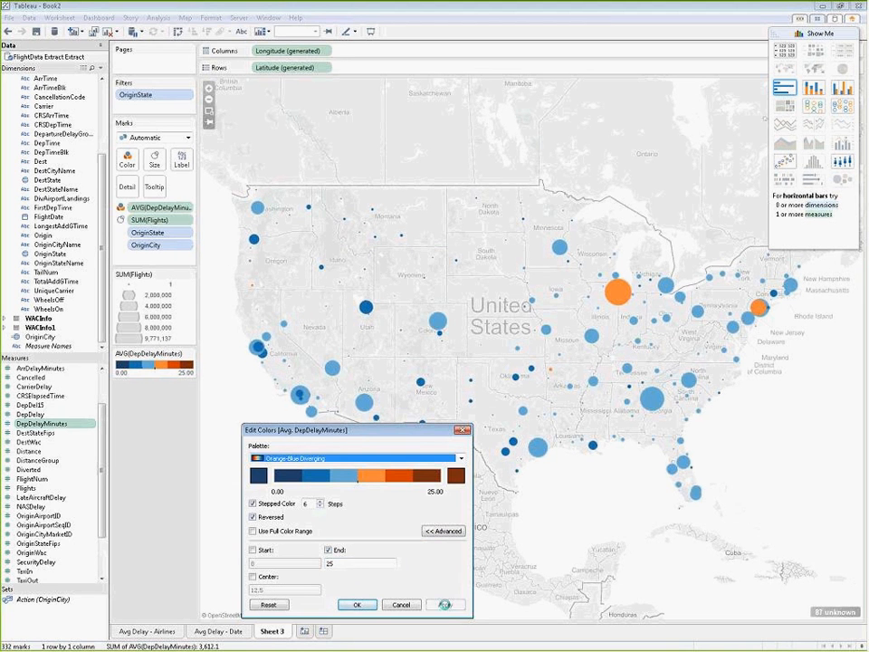
left_click(360, 605)
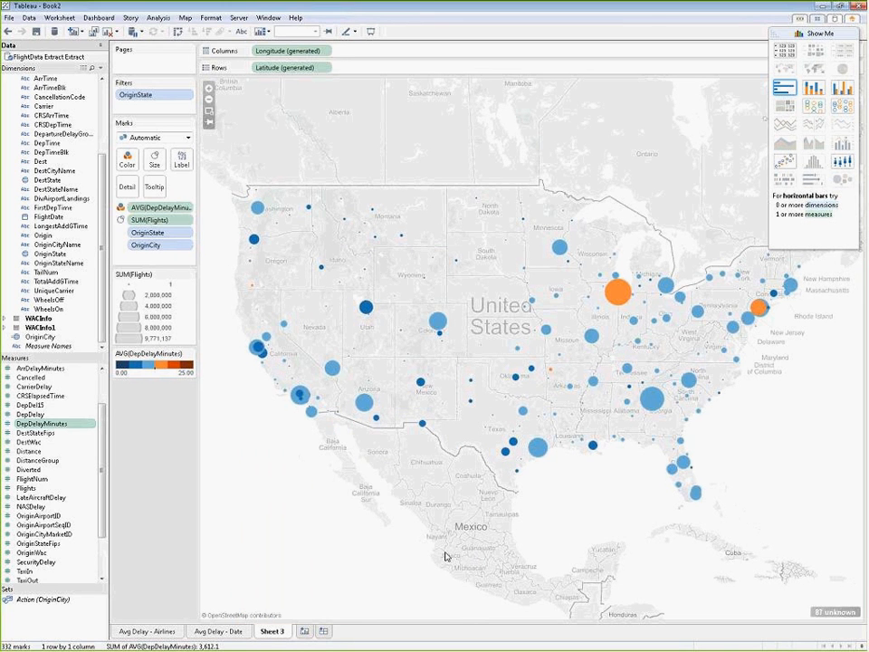
Step: Set the city marks' color transparency to 60% and give them a dark gray border
mouse_move(615, 297)
left_click(127, 159)
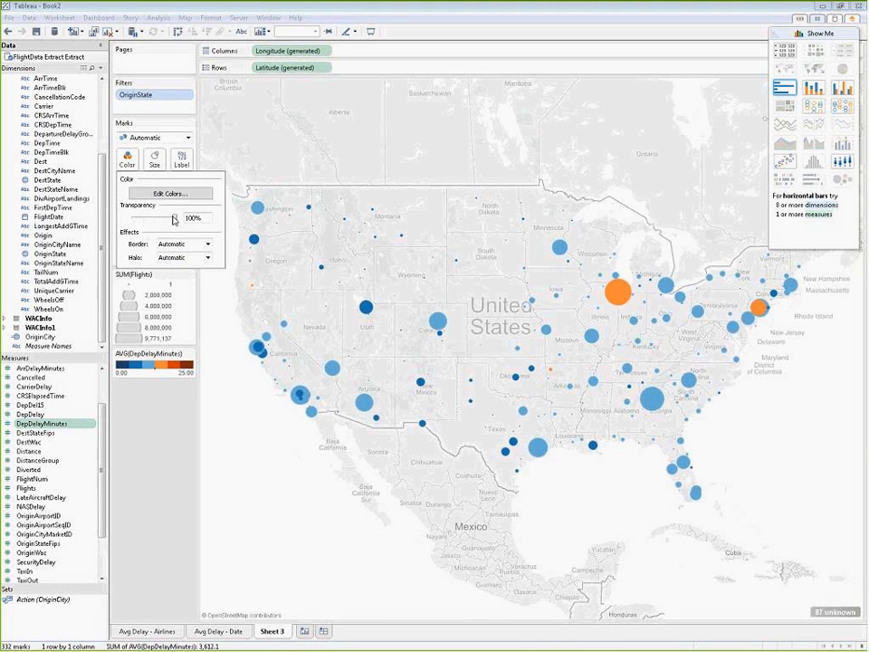
left_click_drag(174, 218, 159, 221)
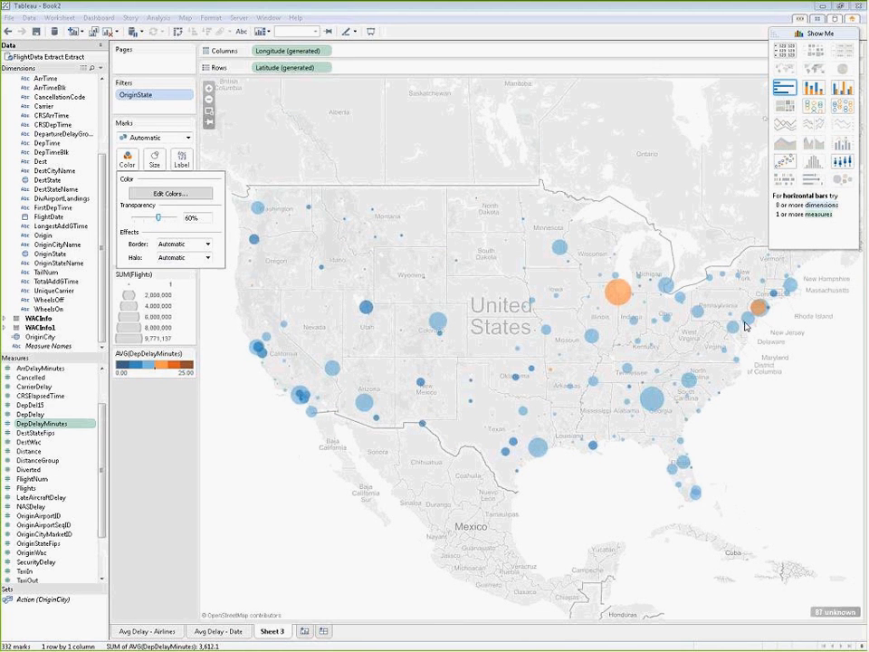
left_click(207, 244)
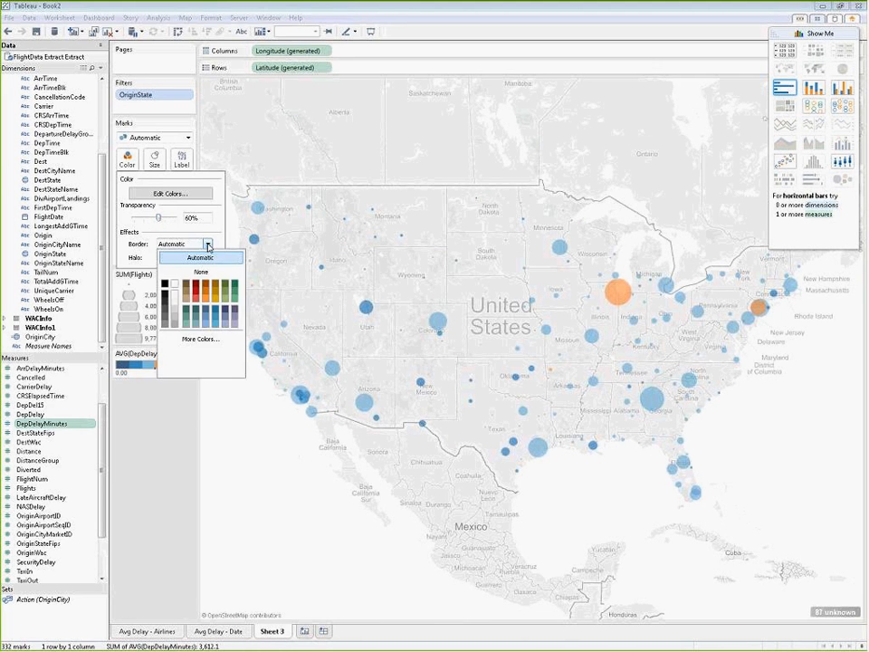
left_click(165, 311)
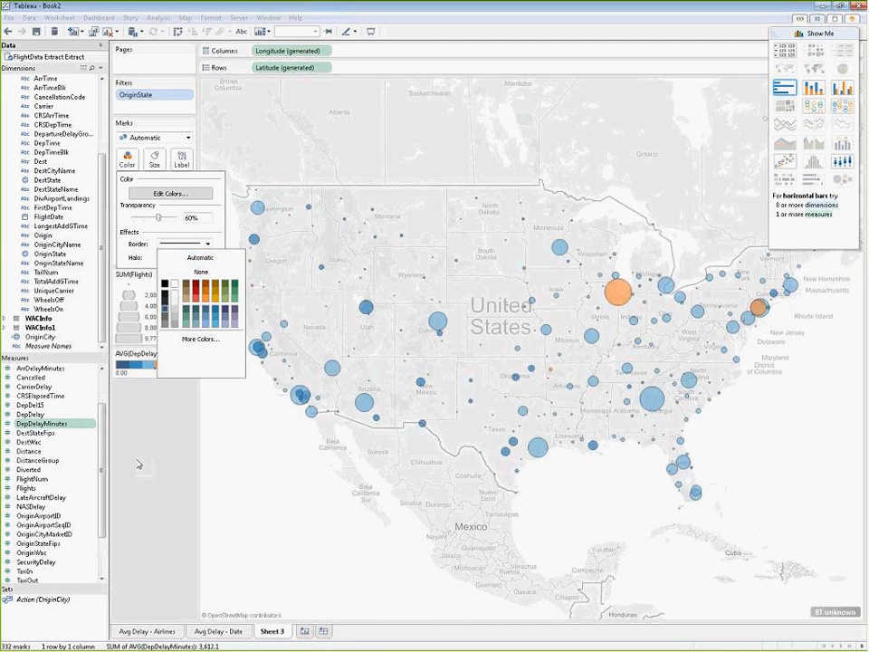
left_click(138, 465)
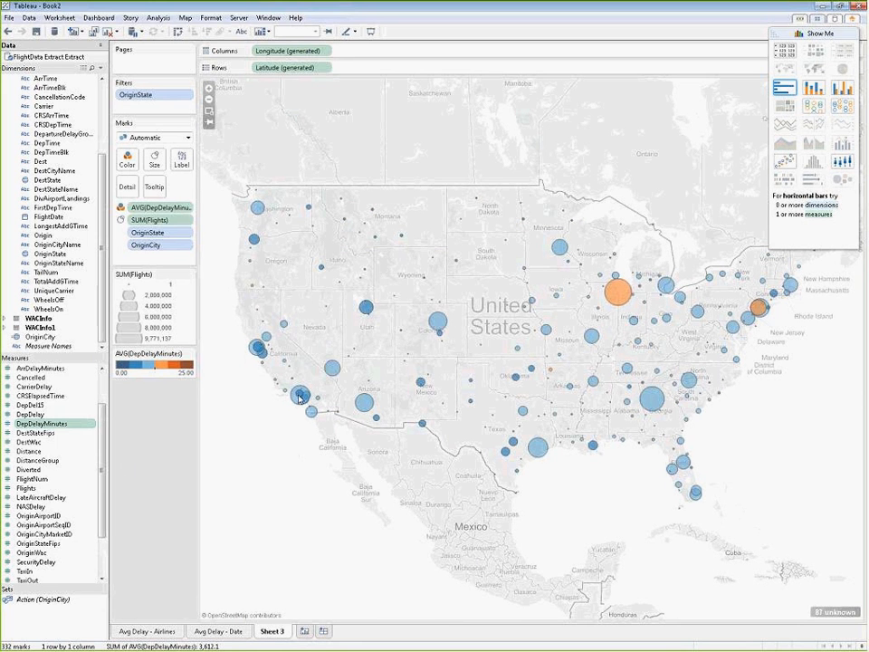
mouse_move(300, 399)
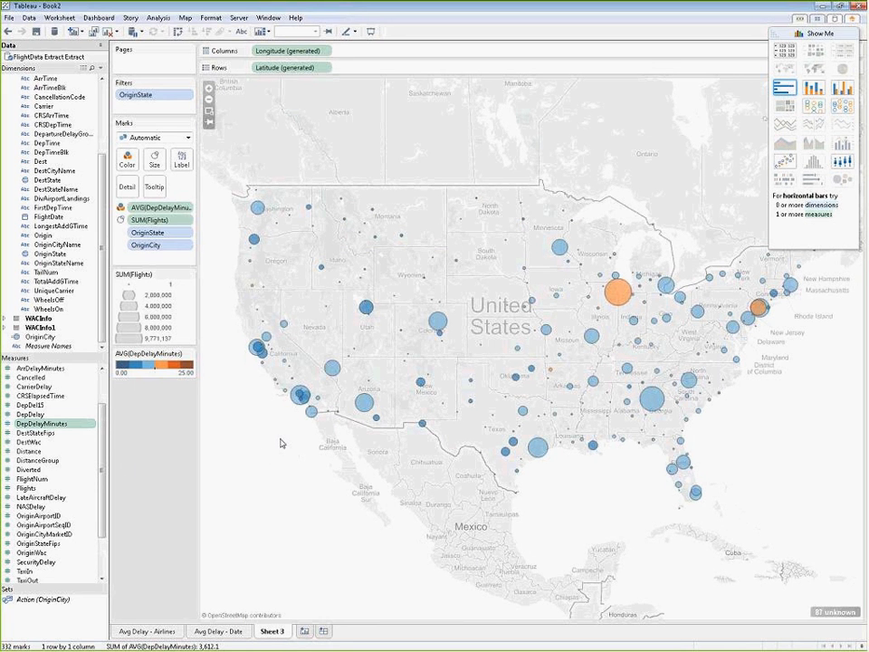
Step: Rename the map sheet as "Avg Delay - Origin City"
double_click(271, 631)
type("Avg")
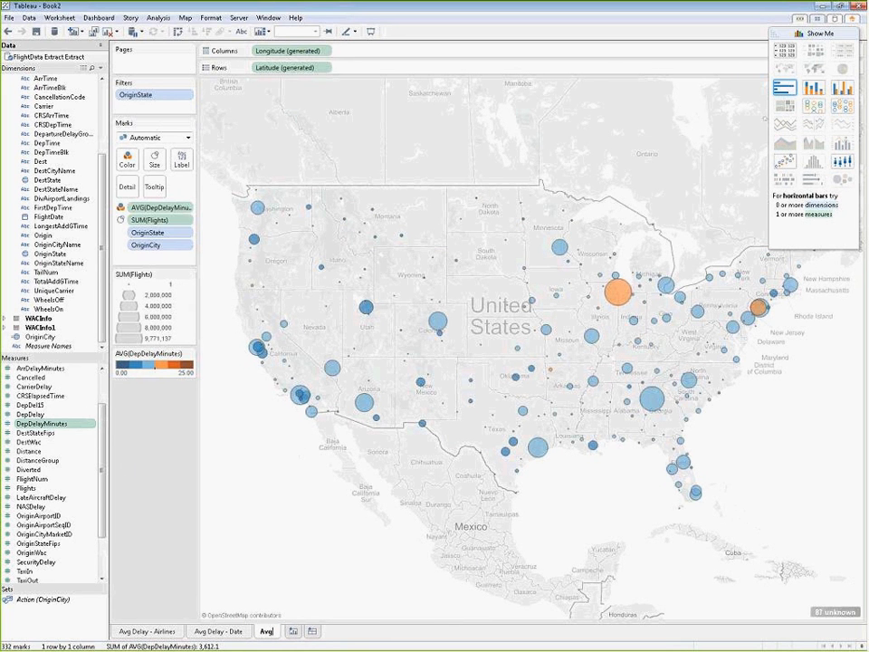
type(" Delay -")
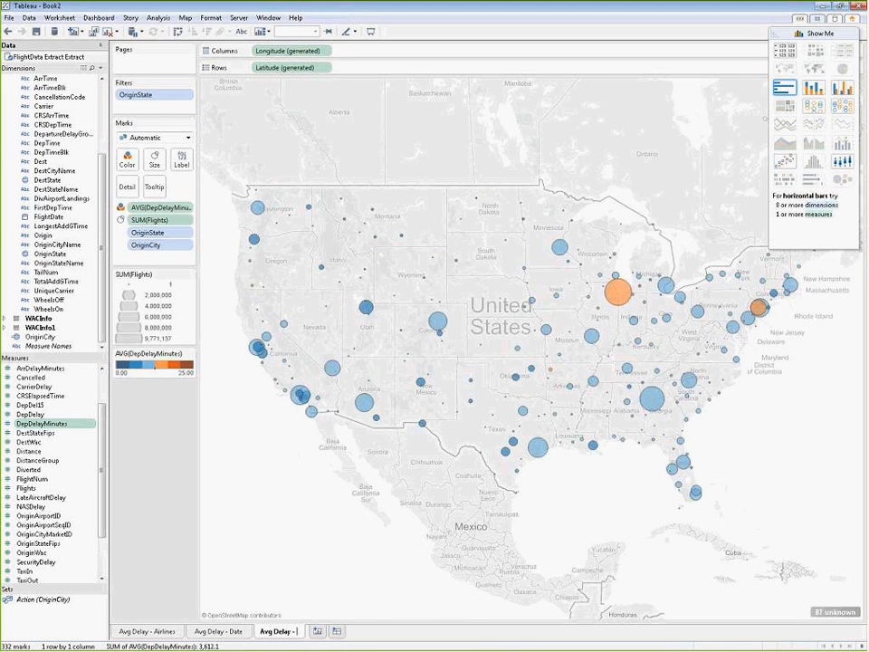
type(" ORigi")
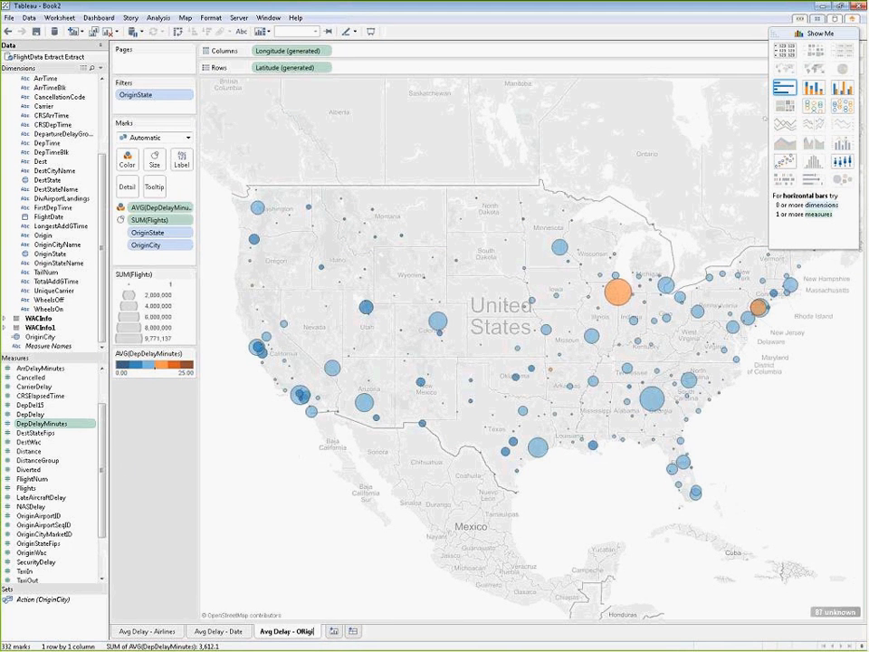
type("n City")
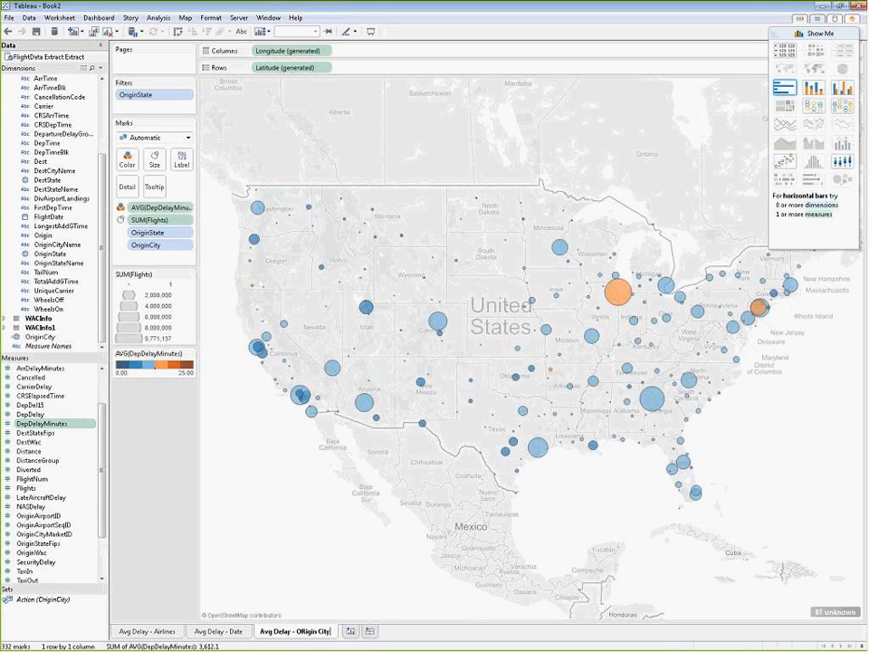
key("Return")
key("BackSpace")
key("BackSpace")
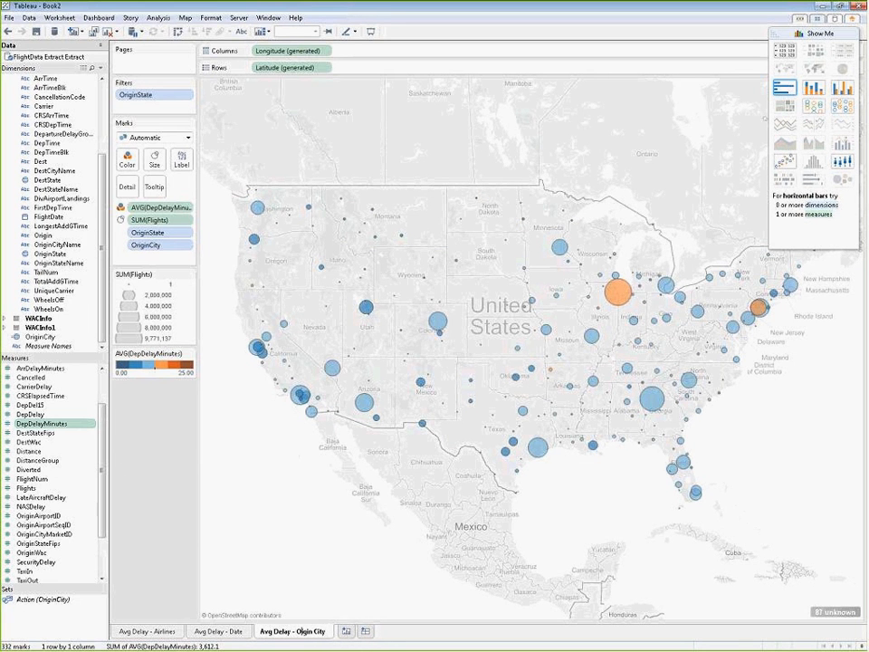
type("Or")
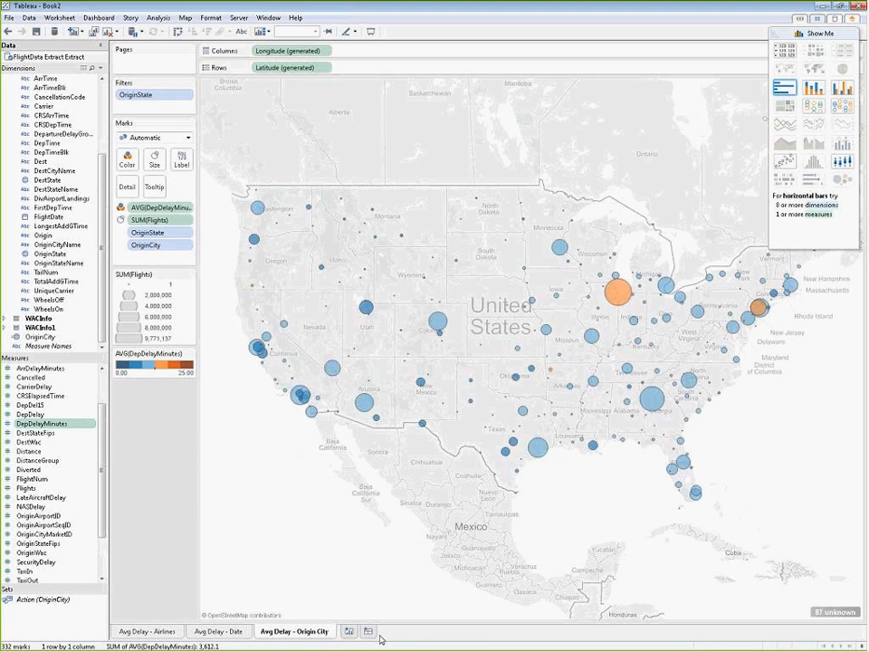
Step: Create a new worksheet and place the sum of Flights on Columns
left_click(348, 632)
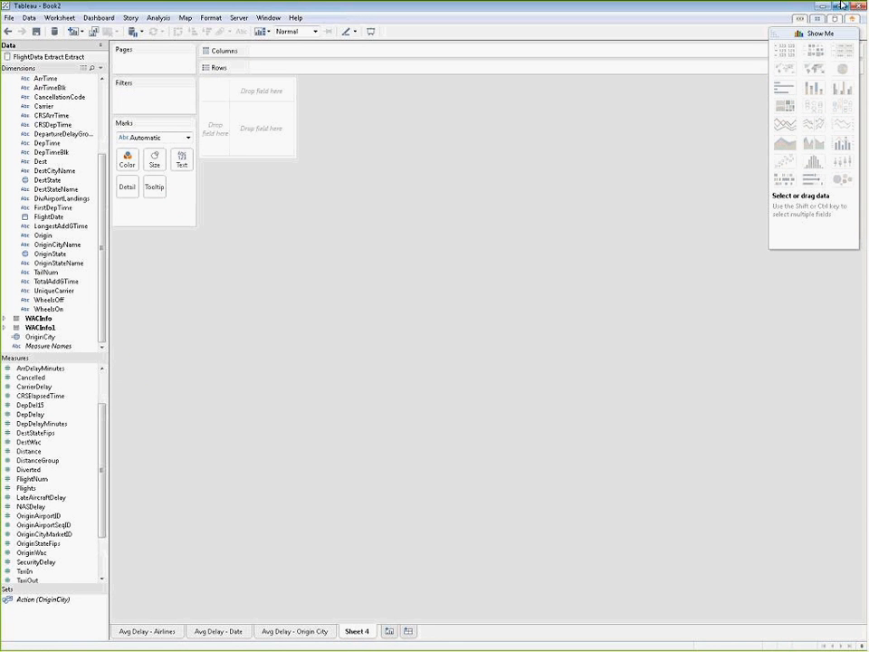
left_click_drag(37, 489, 291, 54)
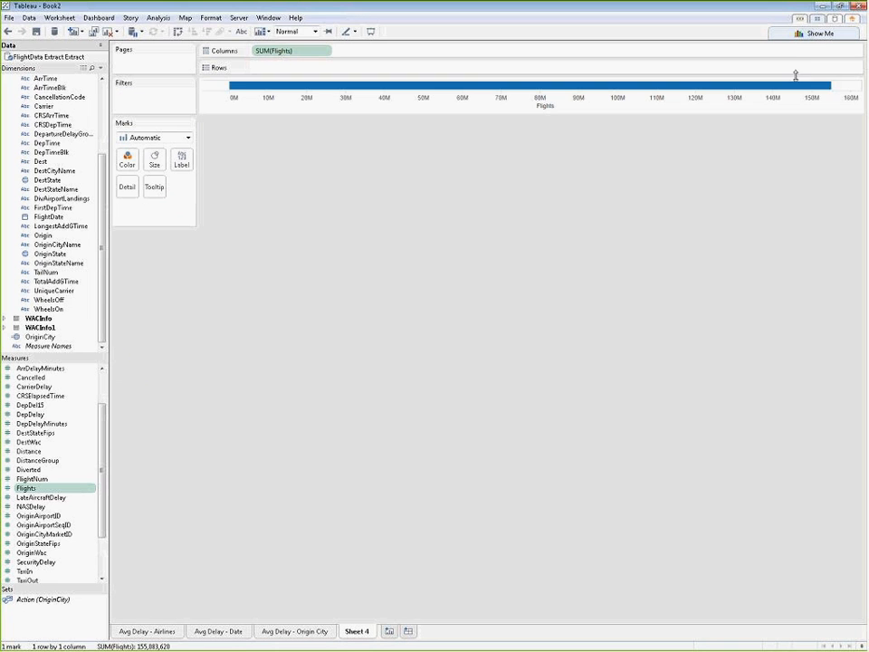
mouse_move(830, 90)
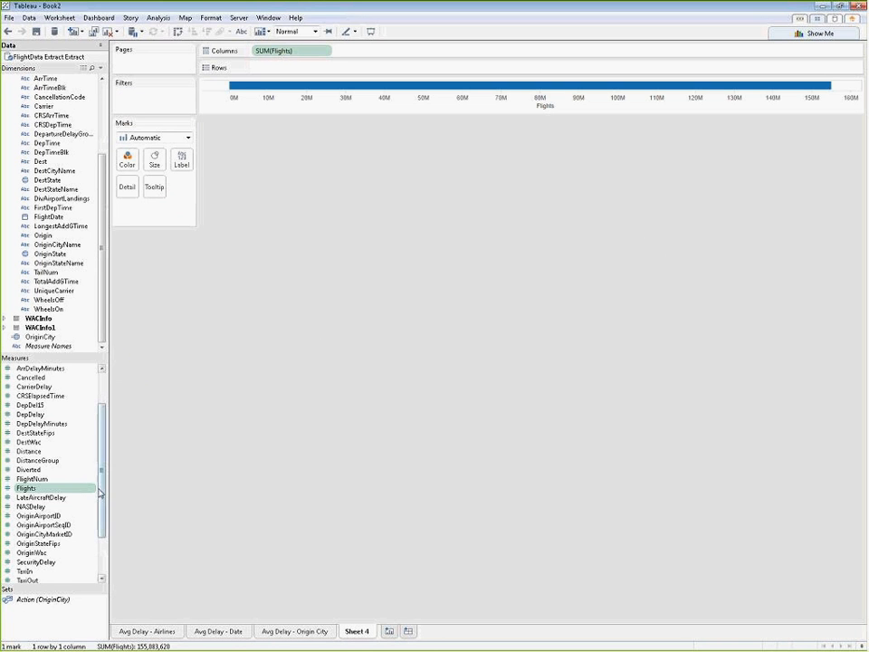
Step: Place DepDelayMinutes on Rows, choosing AVG as the aggregation when adding the field
scroll(101, 435, "up", 2)
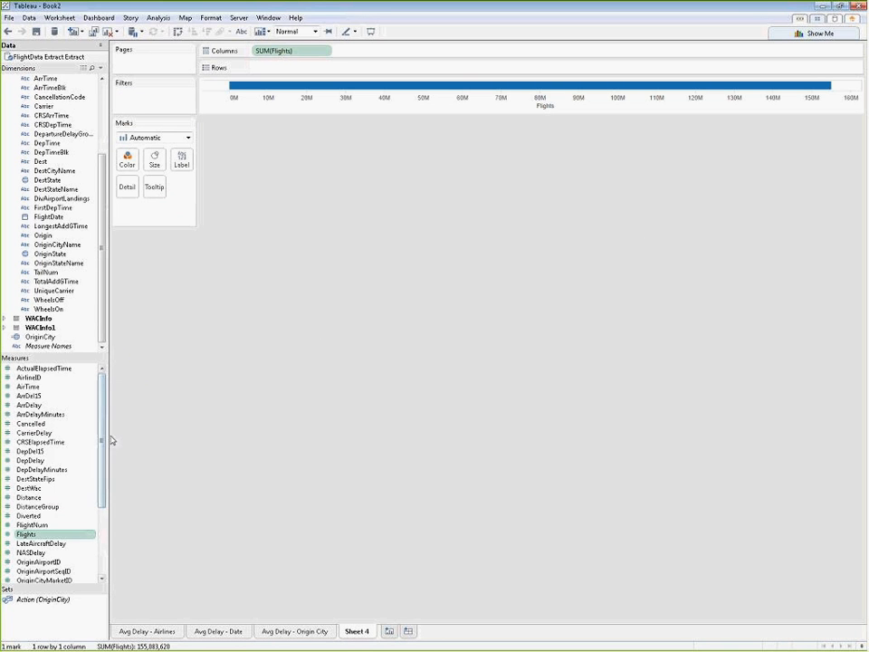
left_click(71, 470)
left_click_drag(72, 470, 323, 64)
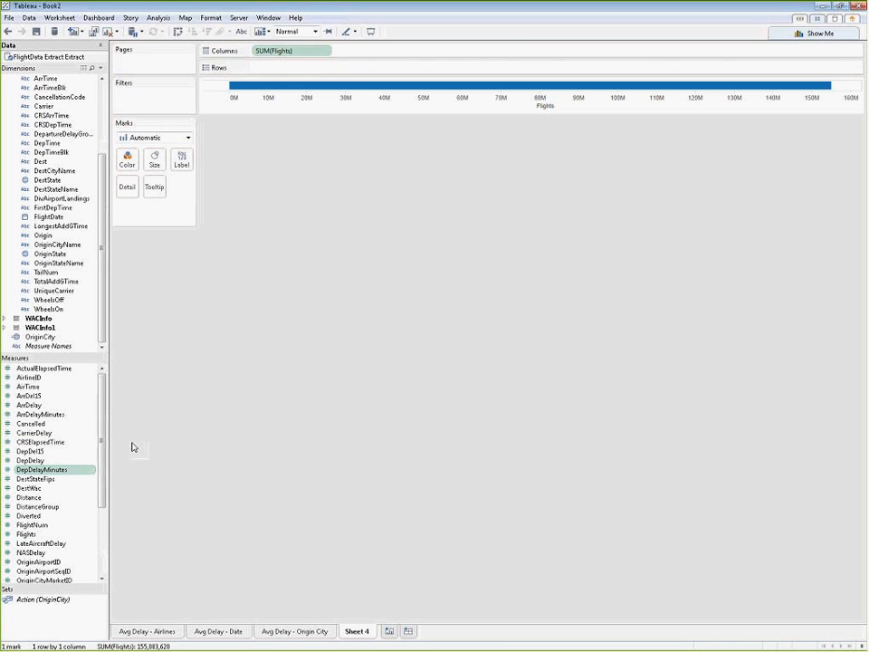
left_click_drag(43, 470, 264, 71)
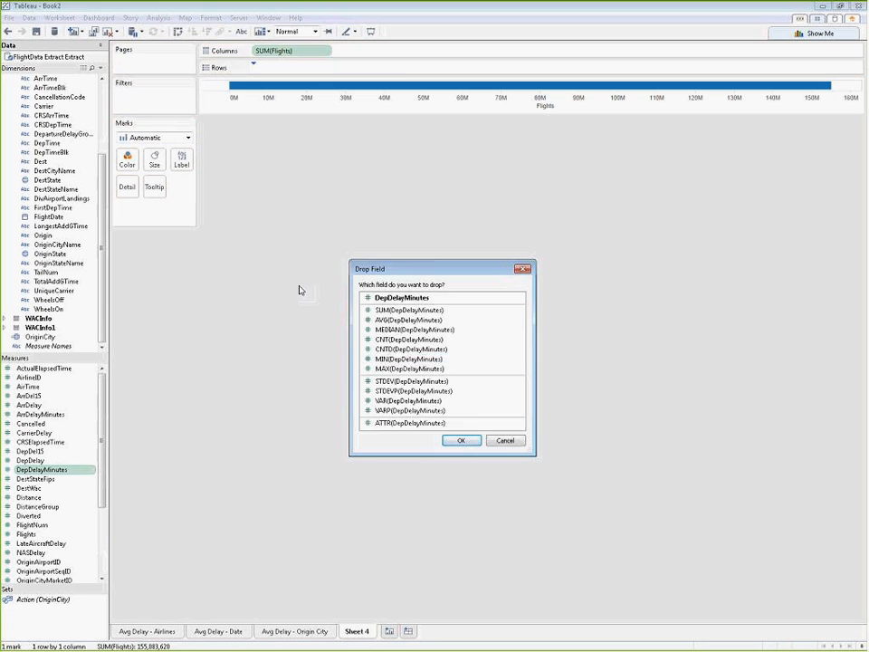
left_click(389, 321)
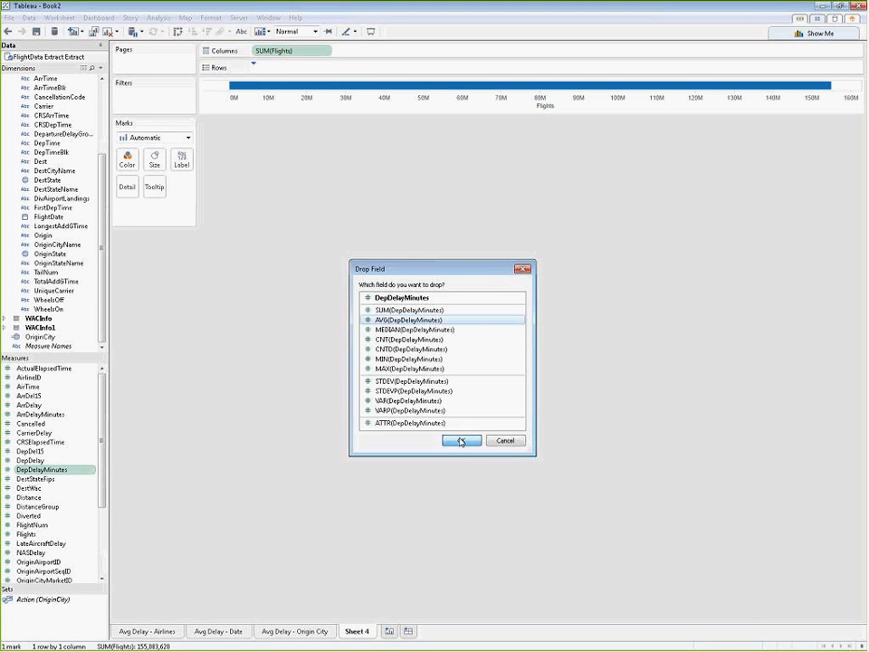
left_click(461, 441)
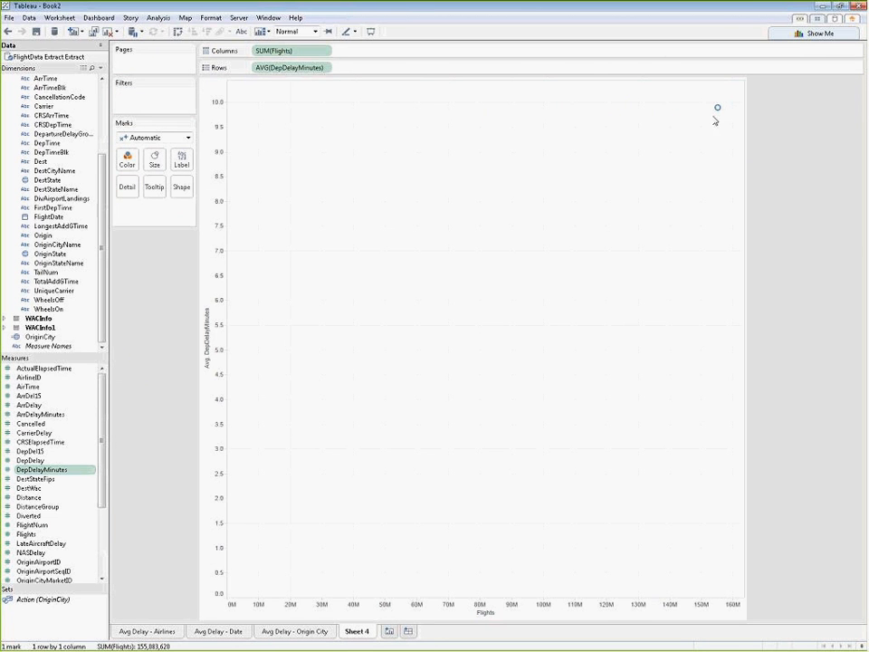
Step: Color the scatter plot marks by Airline Description and exclude the Null airline
mouse_move(718, 111)
scroll(82, 136, "up", 2)
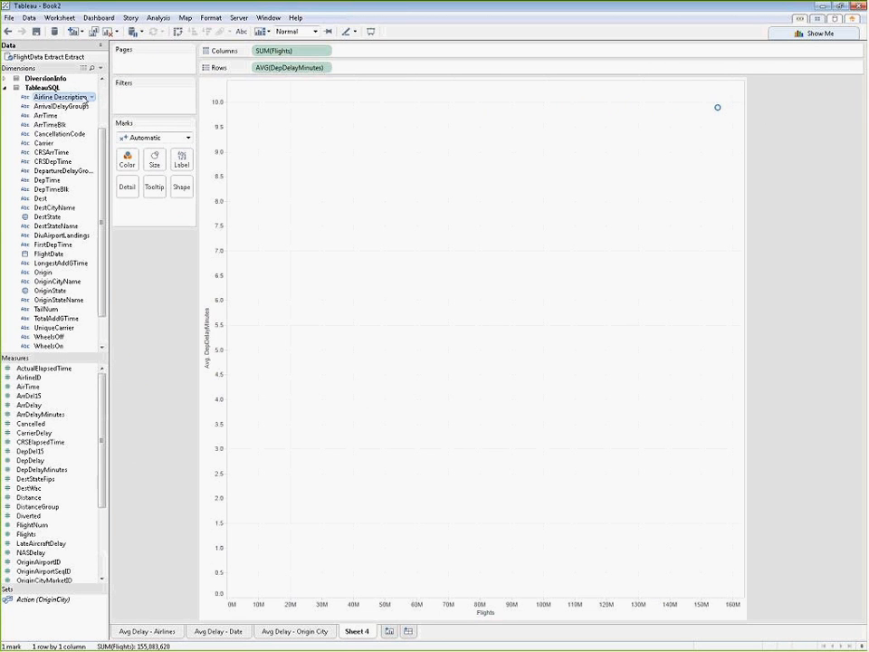
left_click_drag(84, 97, 128, 159)
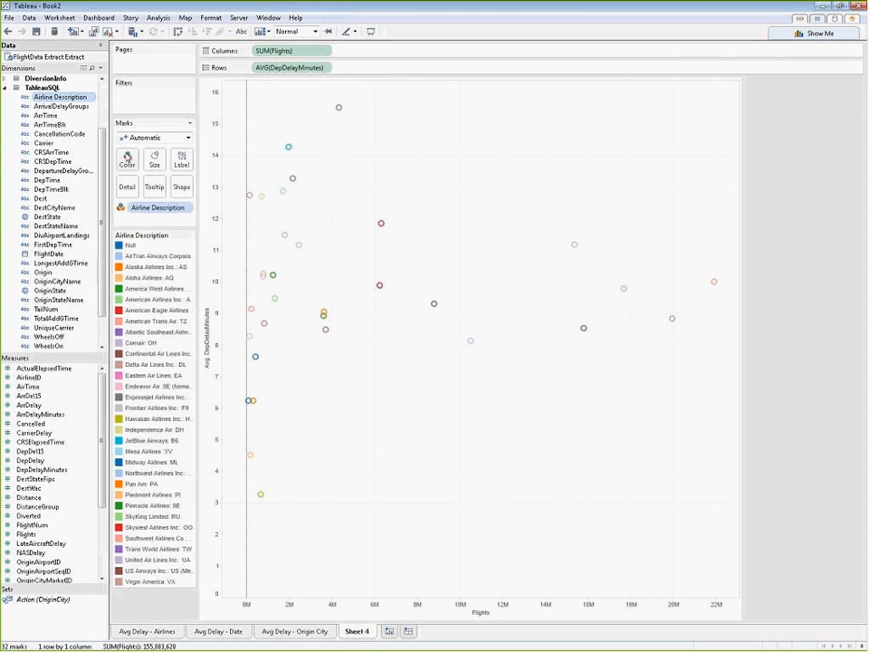
left_click(129, 246)
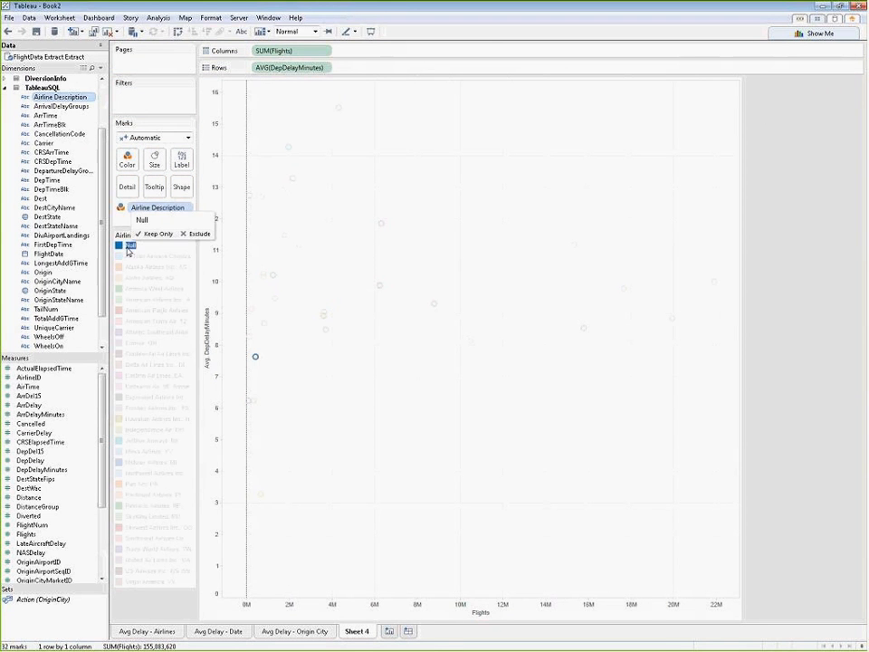
left_click(198, 234)
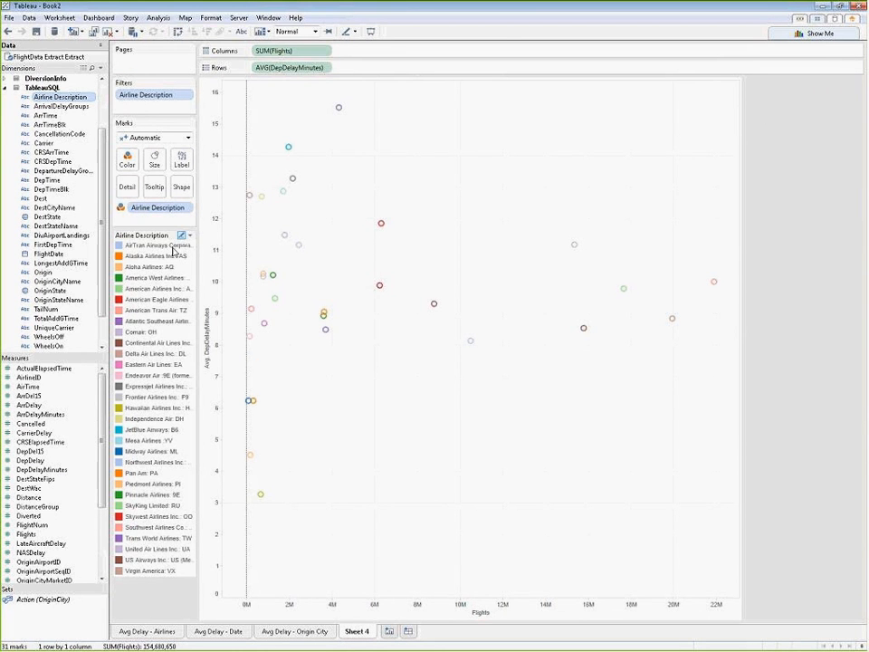
Step: Convert FlightNum from a measure to a dimension and add it to the scatter plot as detail
mouse_move(382, 227)
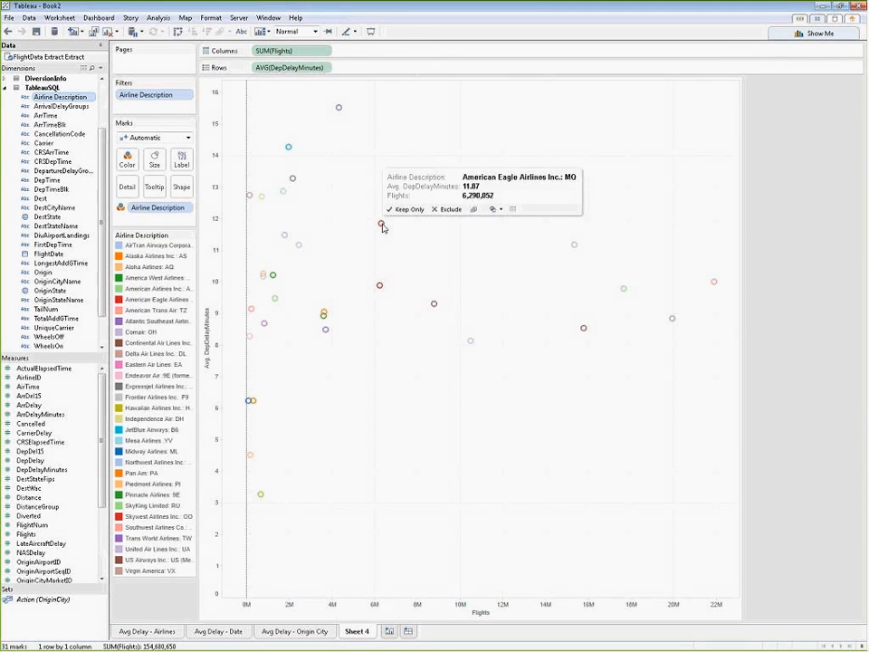
mouse_move(379, 289)
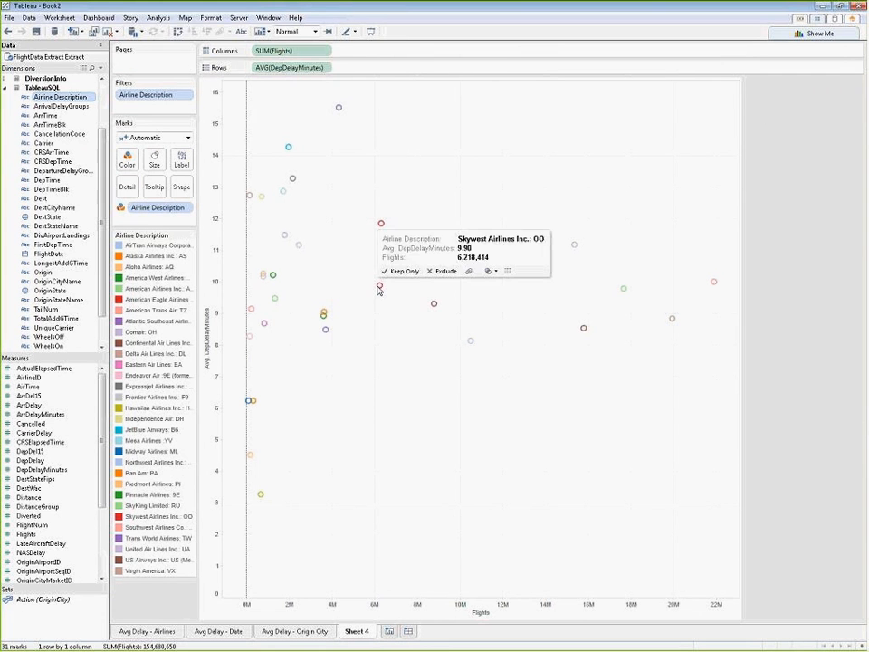
mouse_move(338, 108)
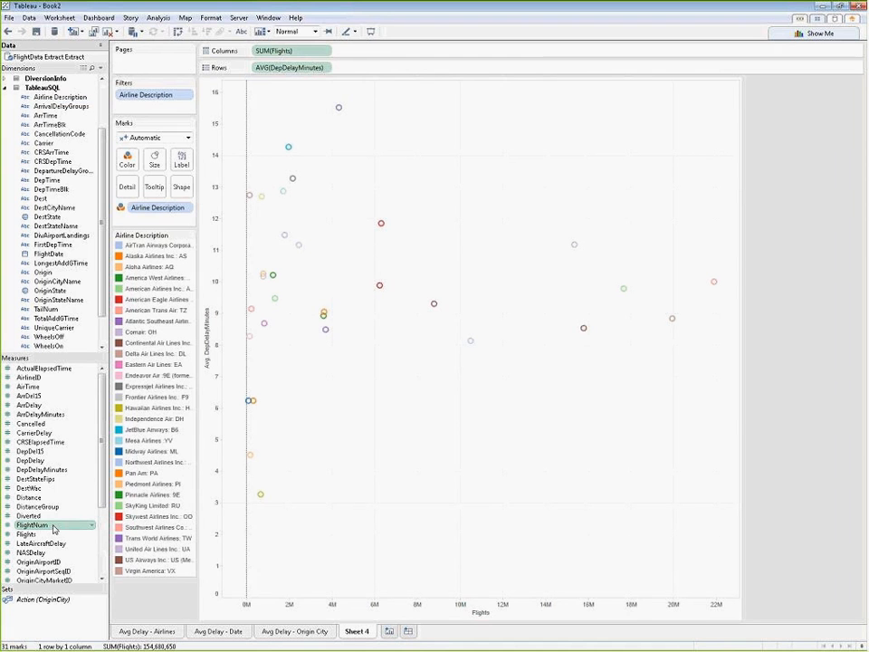
left_click_drag(53, 527, 70, 288)
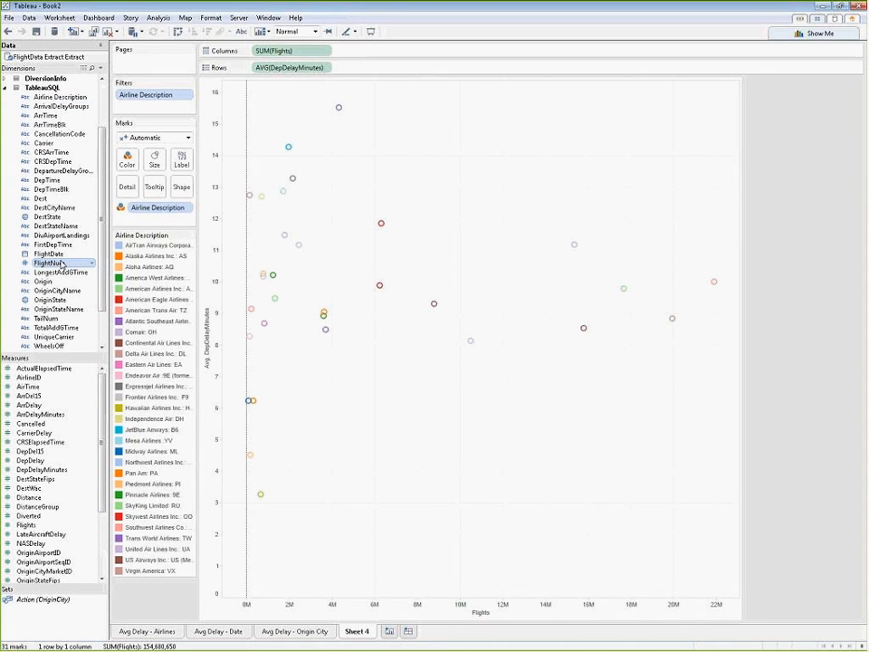
left_click_drag(62, 262, 512, 316)
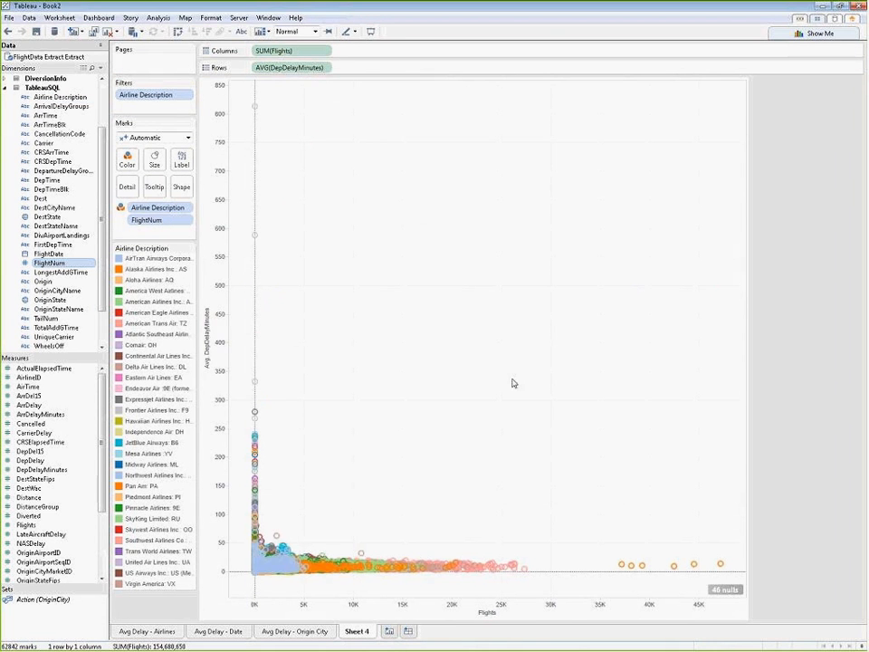
Step: Change the scatter plot's mark type to Circle
mouse_move(278, 573)
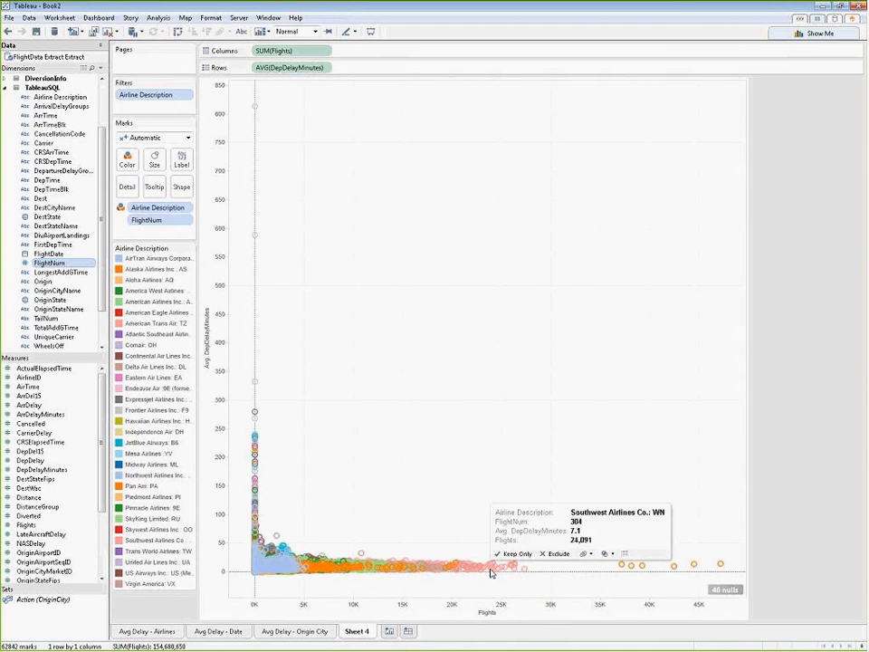
mouse_move(460, 567)
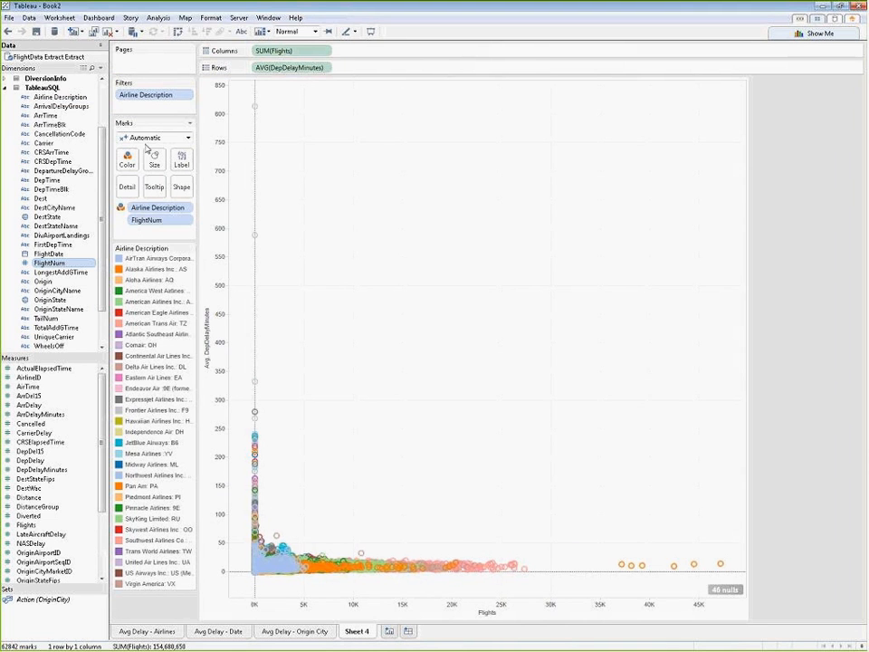
left_click(135, 163)
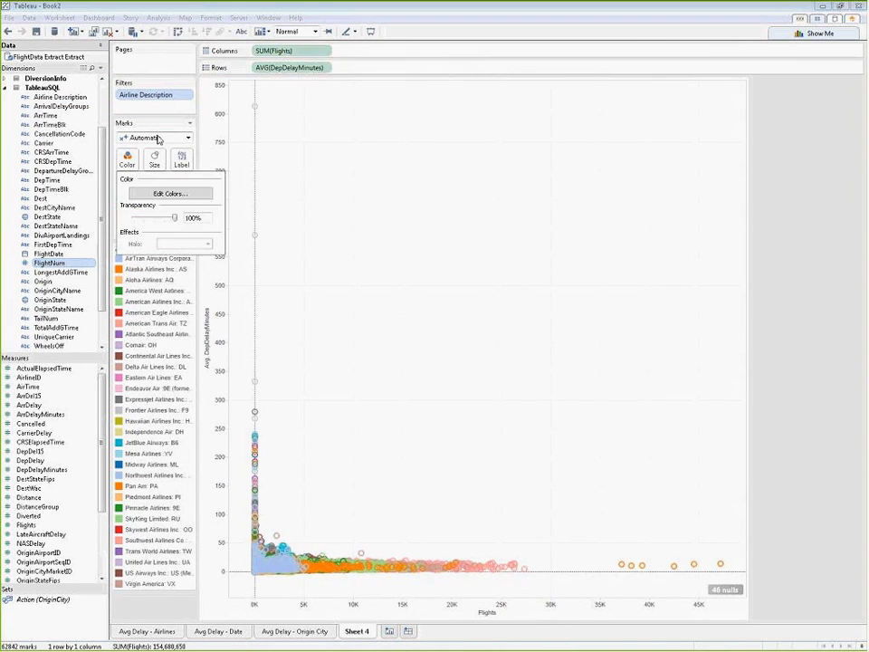
left_click(145, 137)
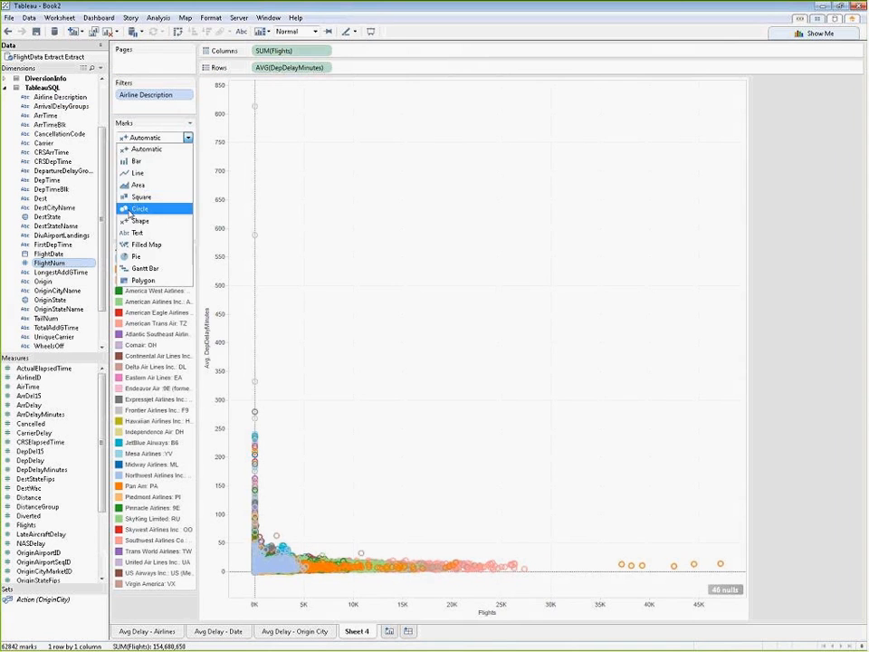
left_click(132, 208)
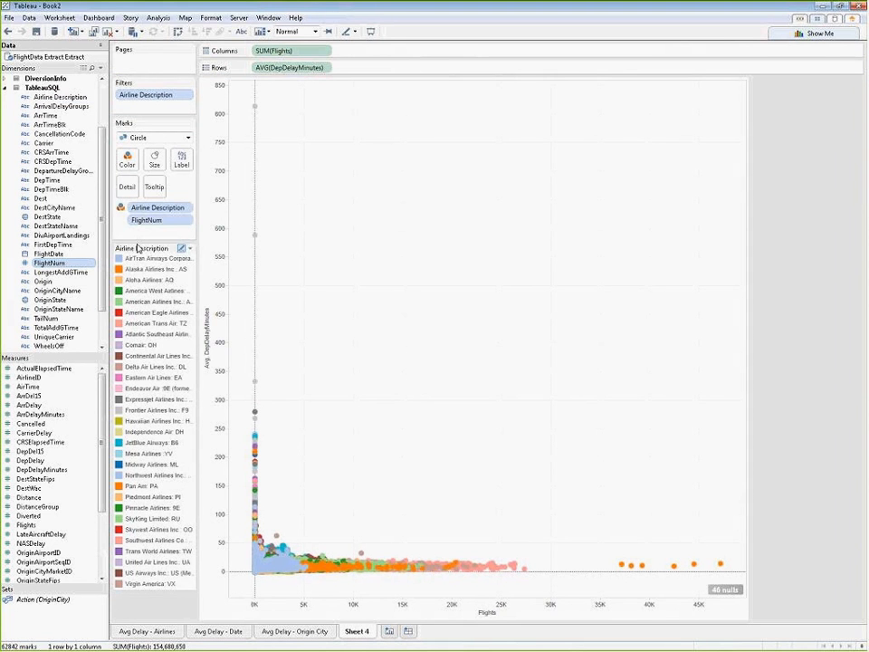
Step: Set the scatter plot marks' transparency to 71% and give them a dark border
left_click(128, 161)
left_click_drag(172, 218, 164, 221)
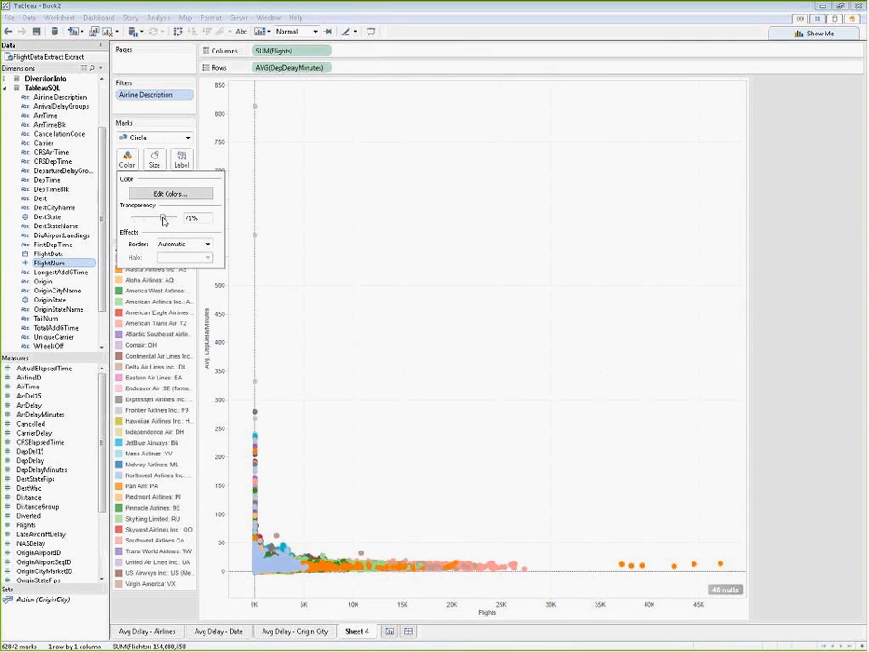
left_click(207, 243)
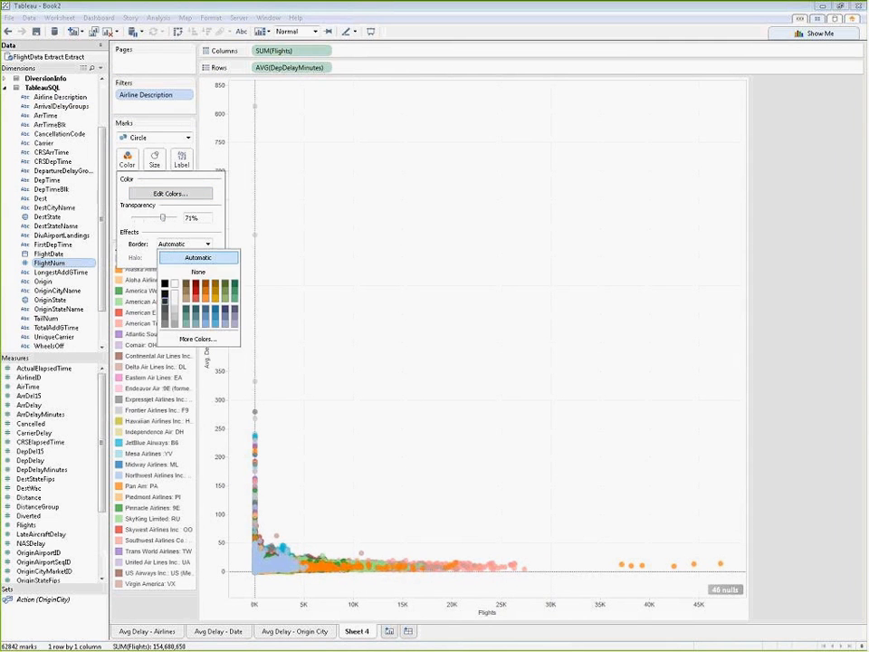
left_click(165, 304)
left_click(399, 283)
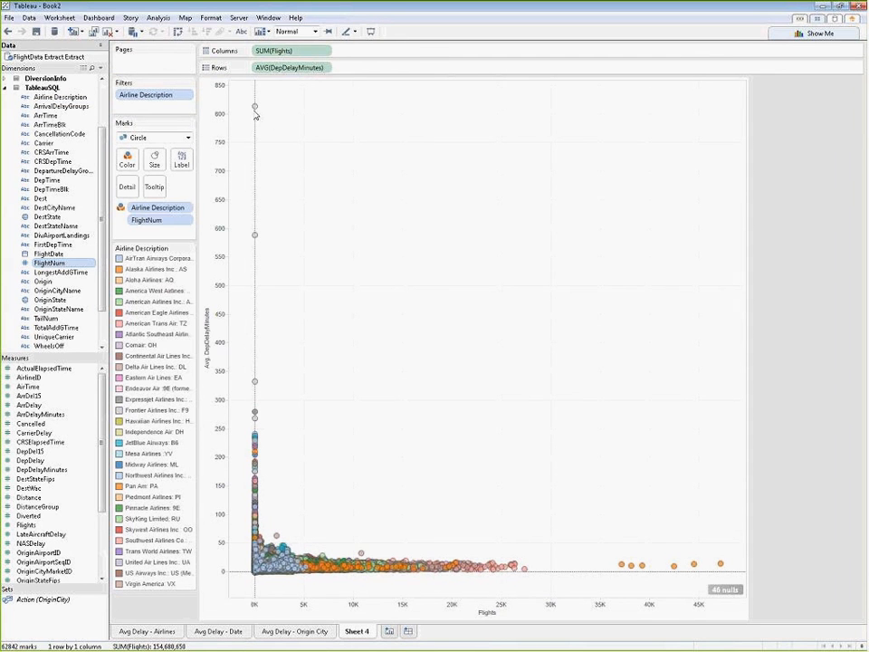
Step: Exclude the outlier marks with average departure delays above about 200 minutes from the scatter plot
mouse_move(254, 109)
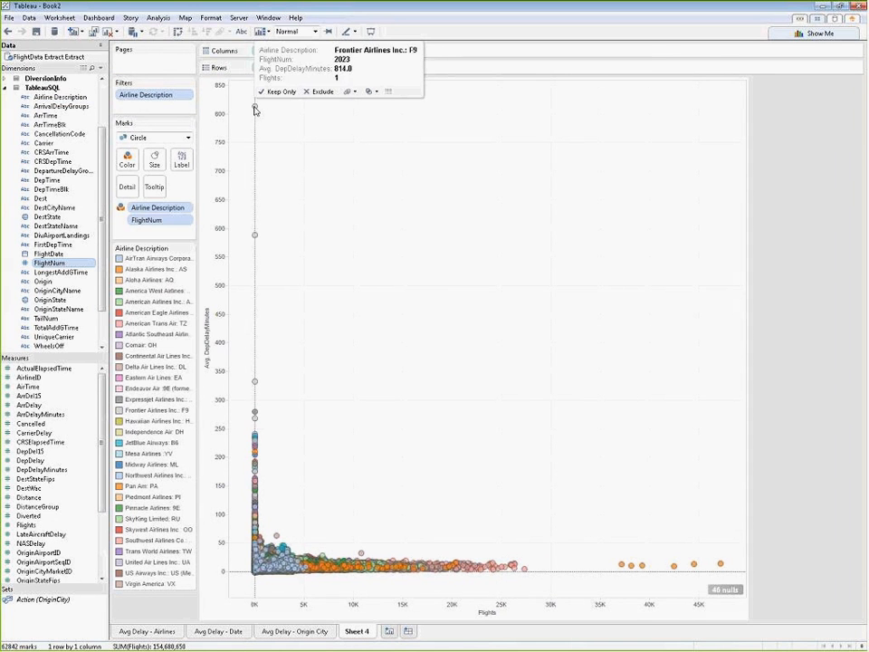
mouse_move(256, 240)
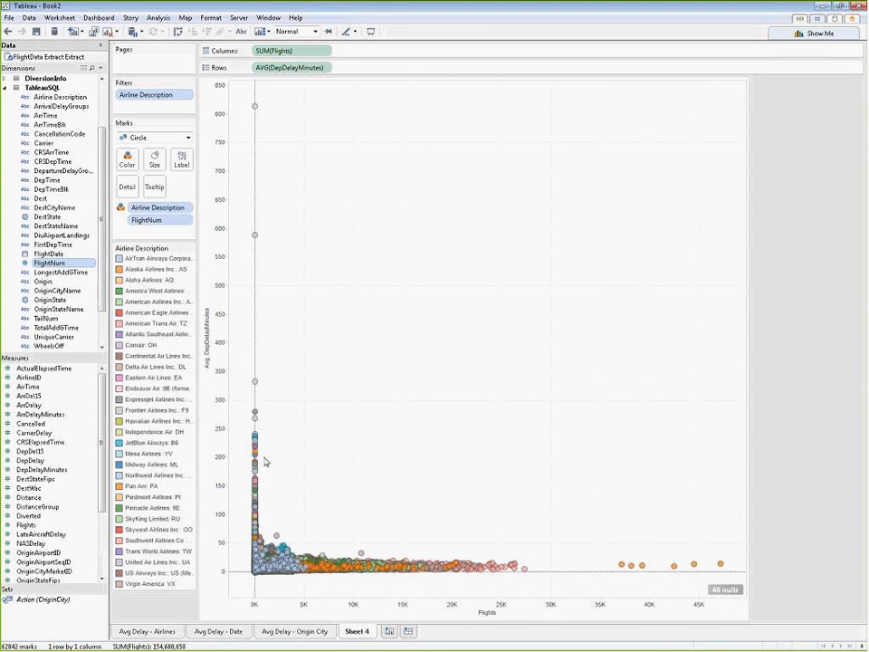
left_click_drag(265, 461, 244, 93)
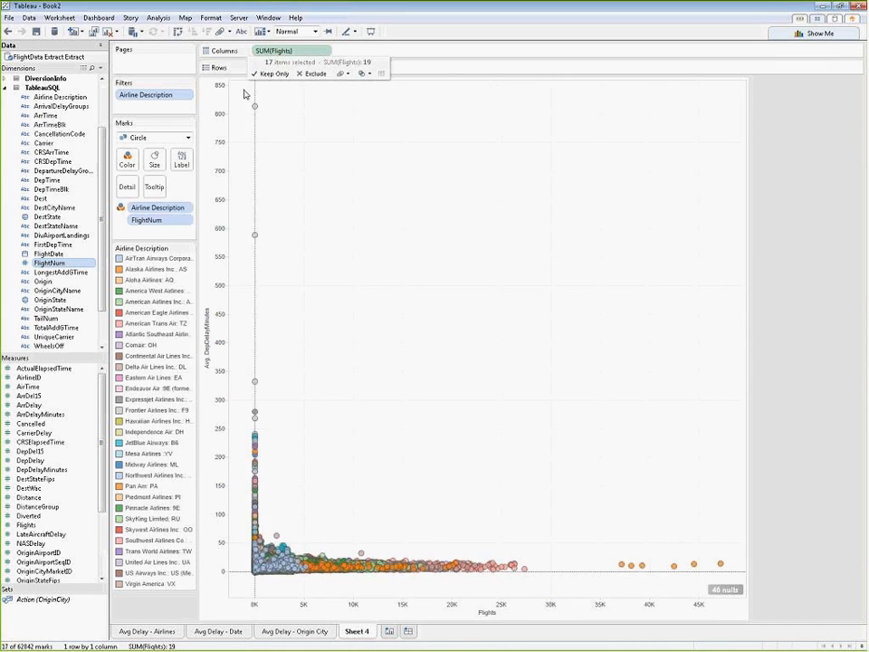
left_click(307, 75)
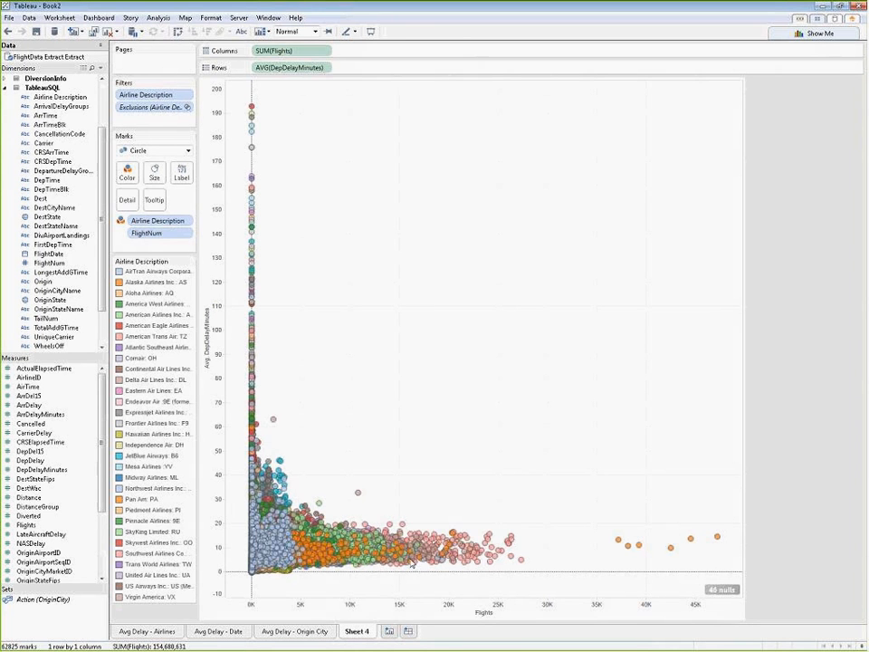
Step: Examine the dense cluster of marks, highlighting Alaska Airlines, Atlantic Southeast, Comair and Mesa Airlines in turn through the color legend
mouse_move(412, 562)
double_click(365, 556)
double_click(439, 326)
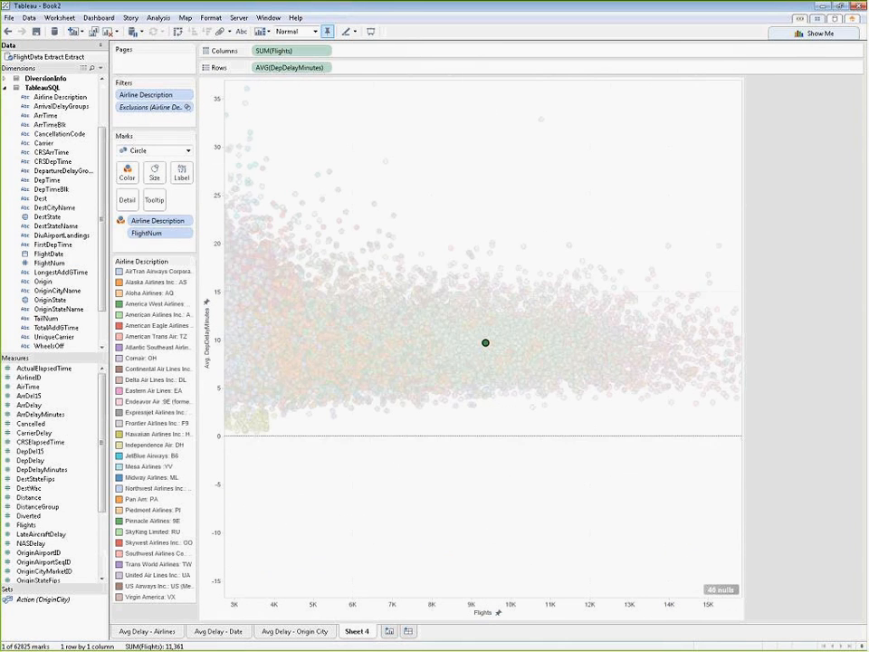
left_click(434, 208)
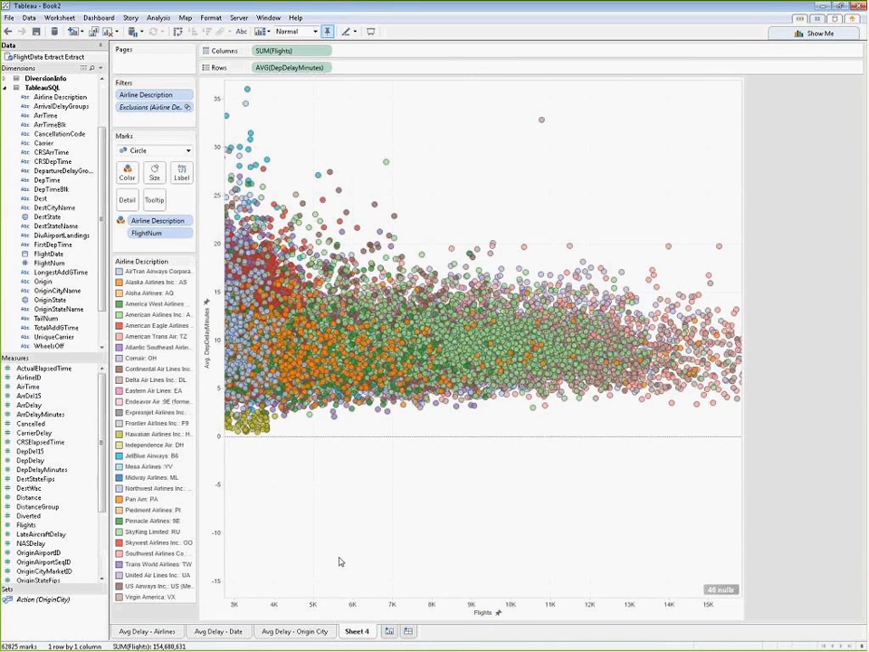
left_click(153, 283)
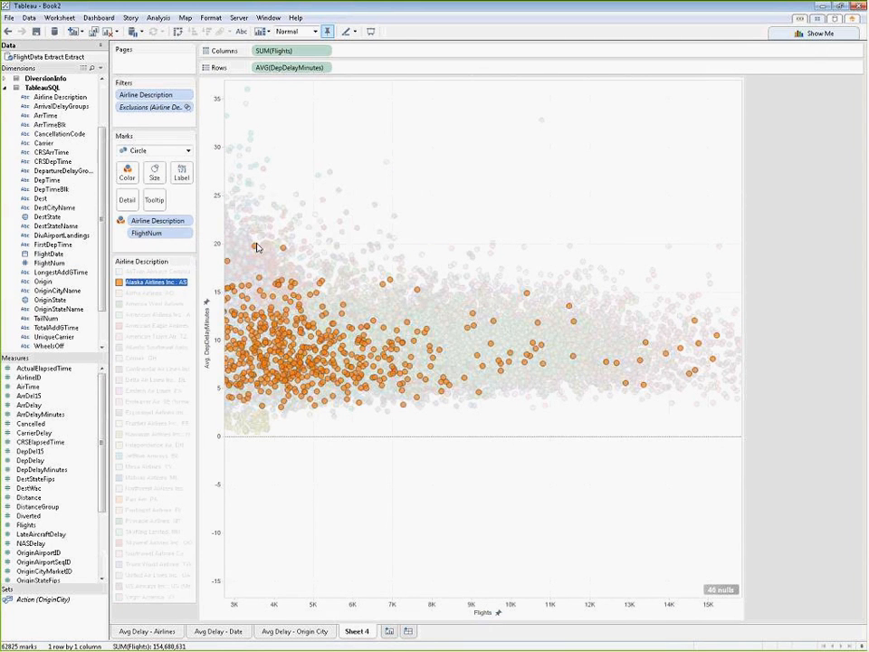
left_click(159, 348)
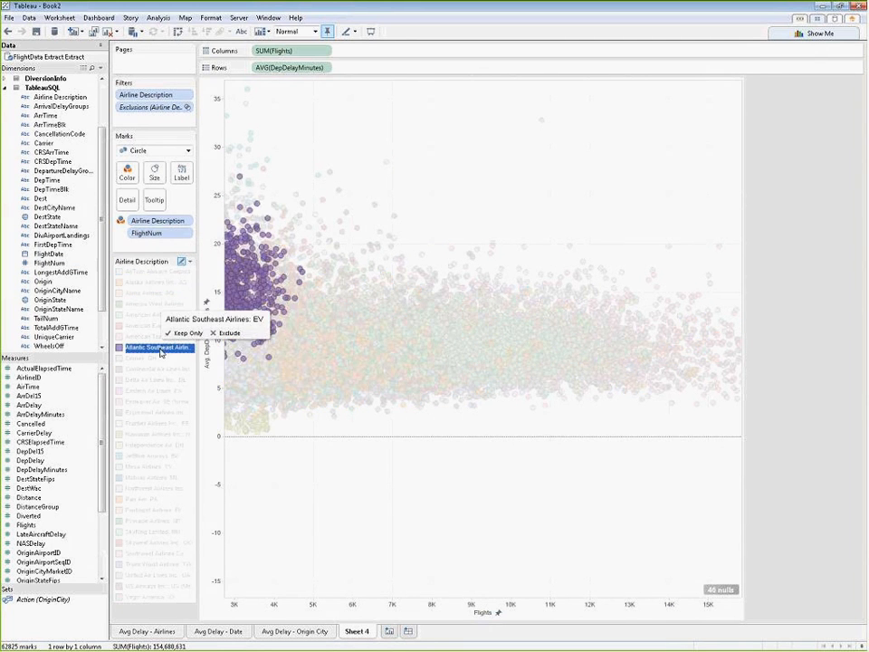
left_click(146, 360)
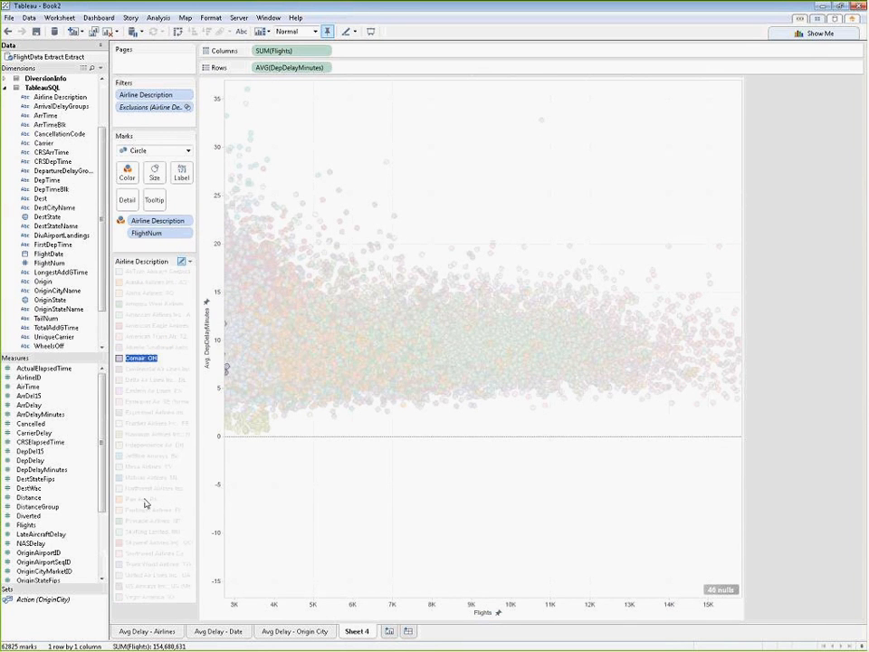
left_click(146, 466)
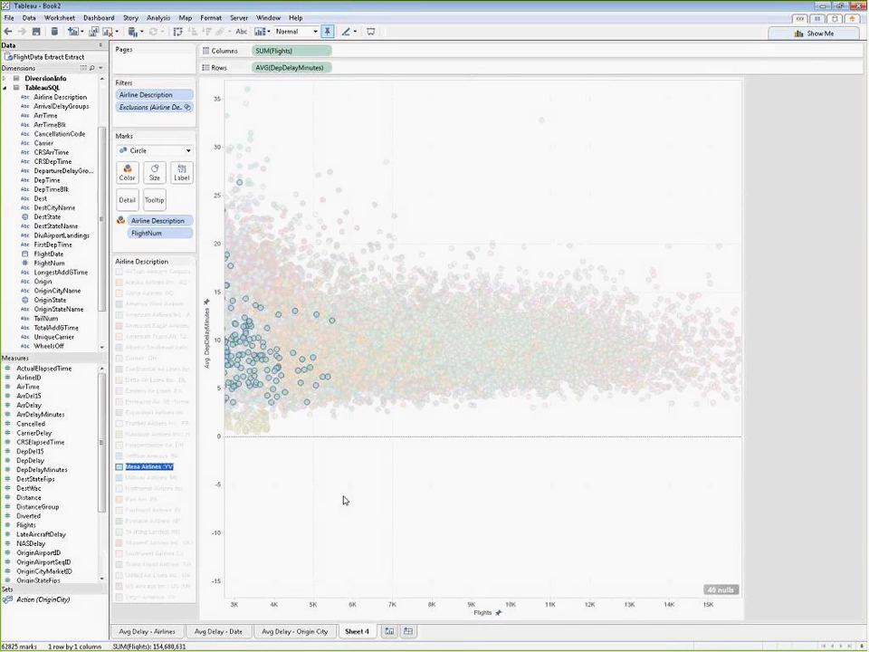
left_click(343, 500)
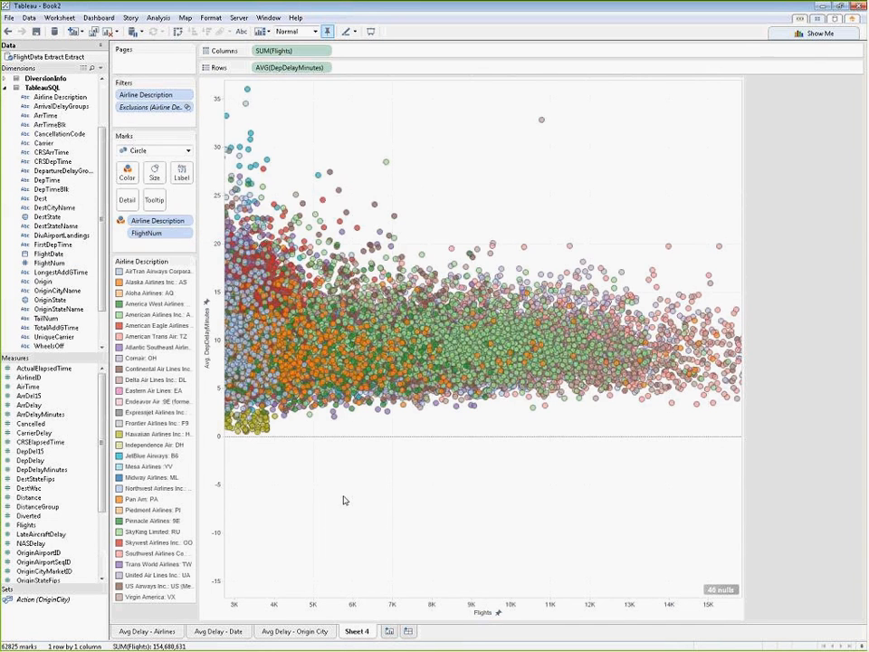
Step: Show the zoom controls and reset the scatter plot to its full axis range
right_click(344, 500)
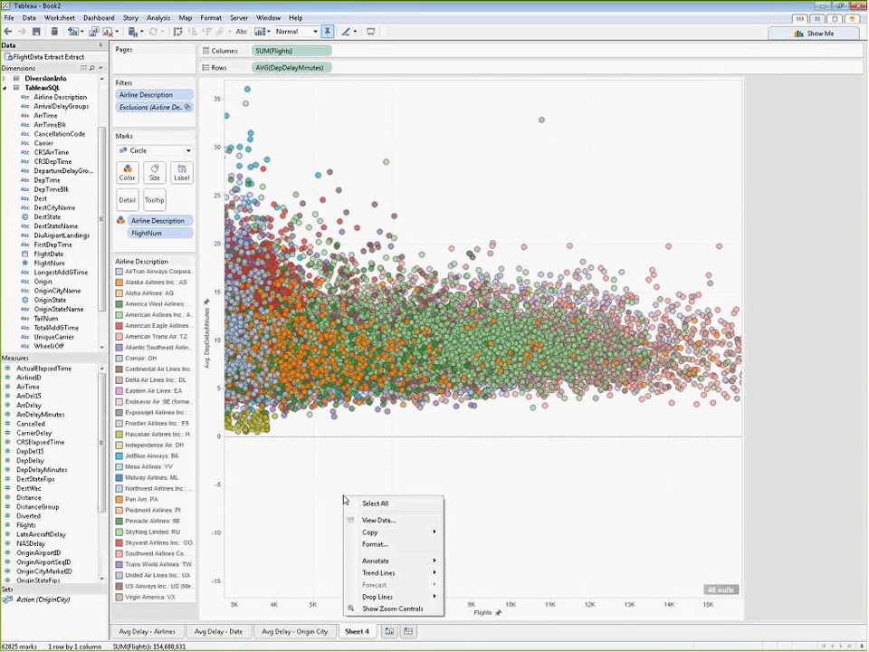
left_click(386, 609)
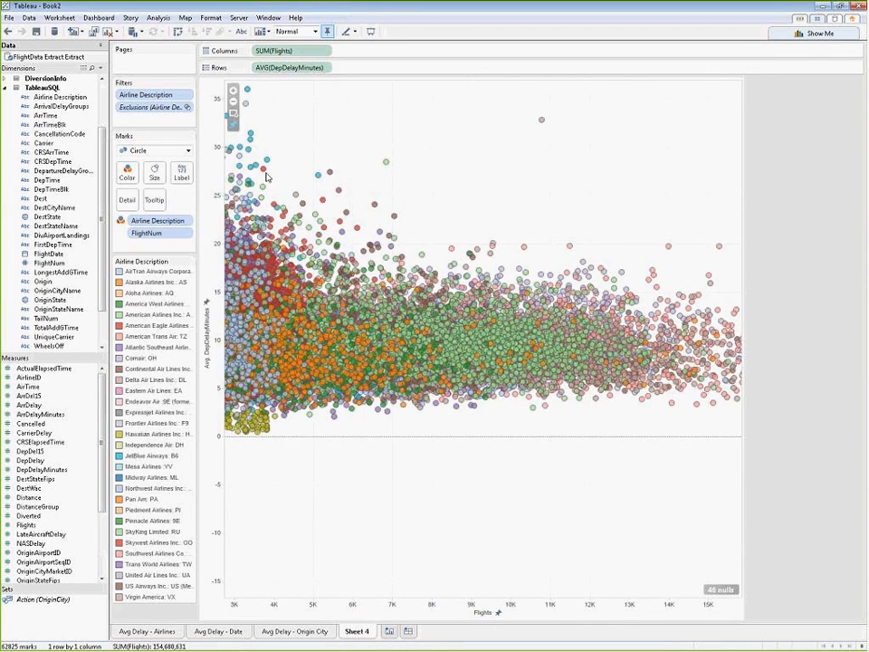
left_click(233, 113)
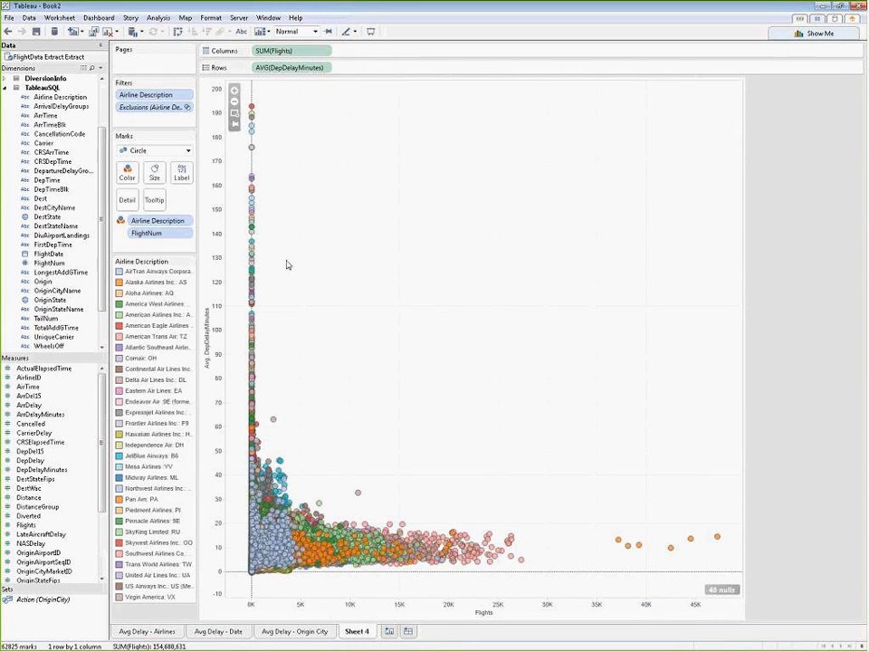
Step: Rename Sheet 4 as "Avg Delay - Outliers"
double_click(365, 632)
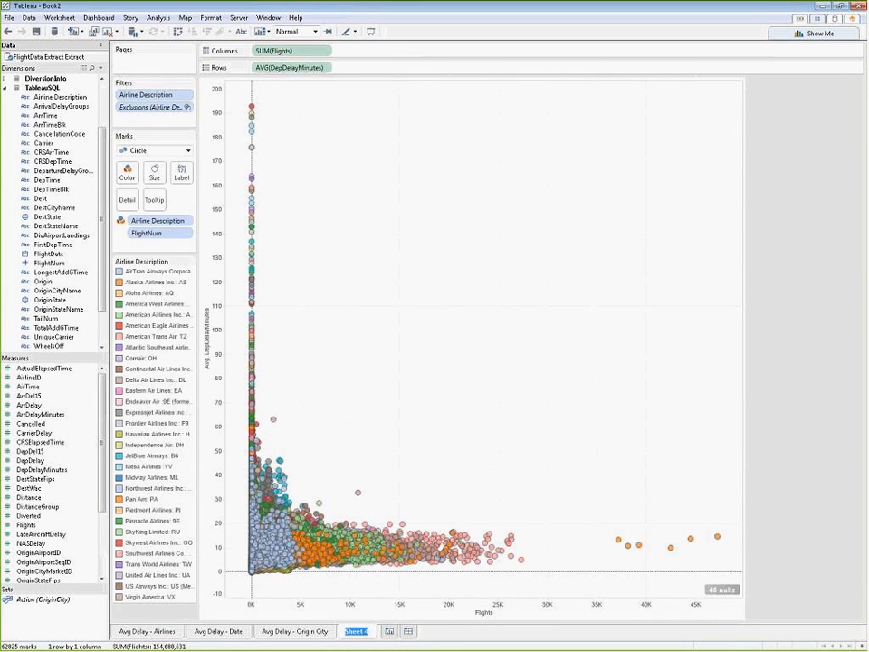
type("Avg")
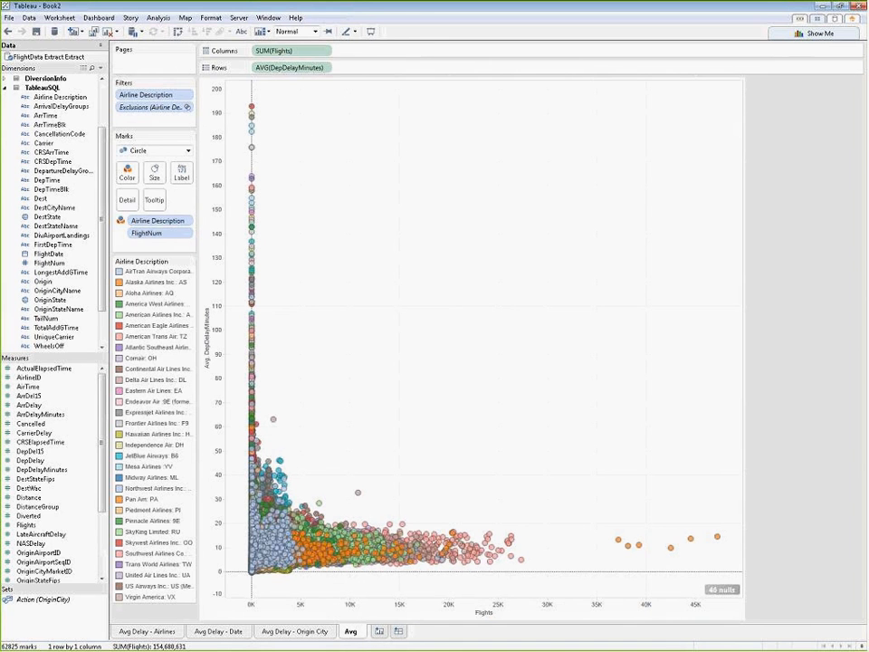
type(" Delay - ")
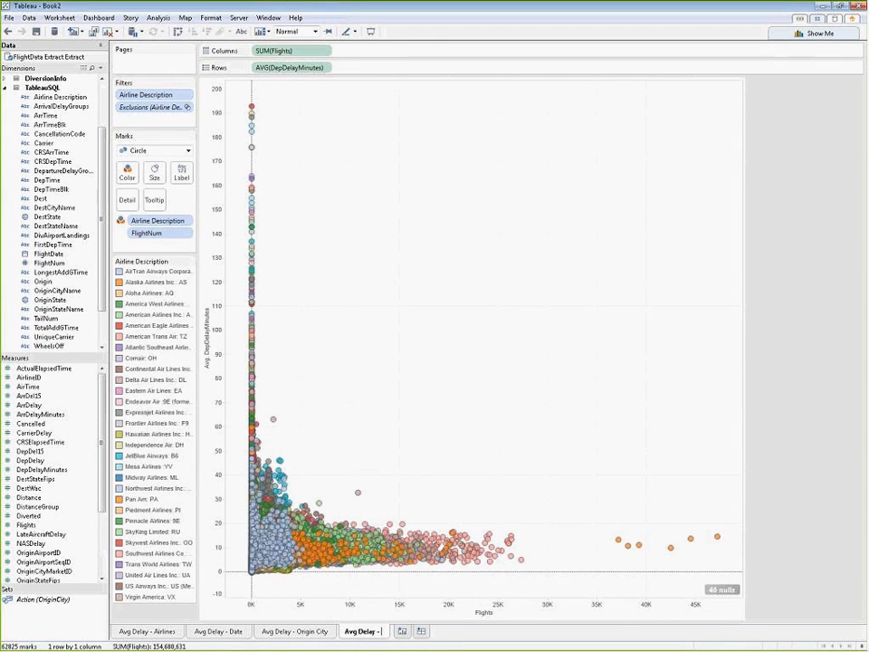
type("Outliers")
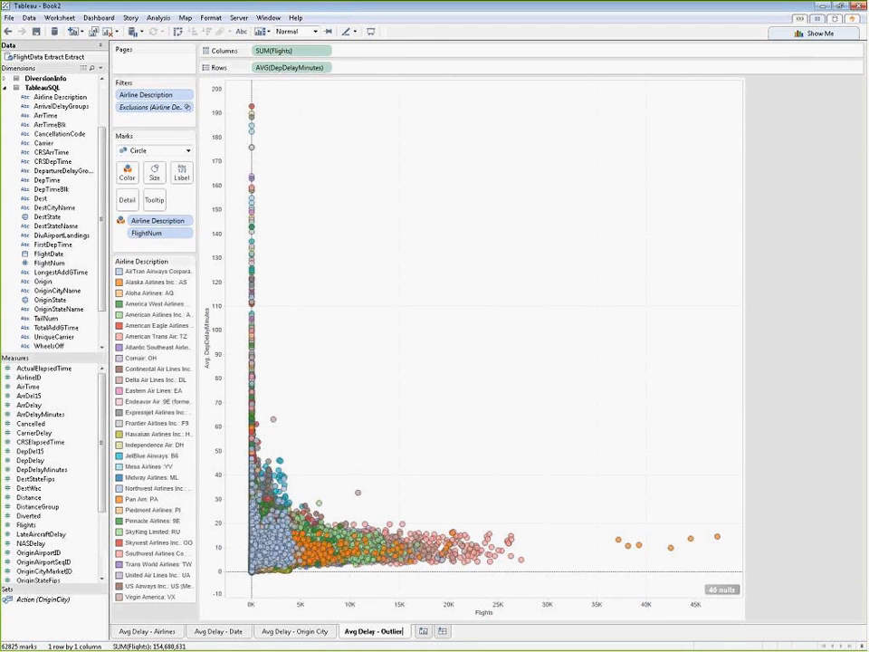
left_click(595, 637)
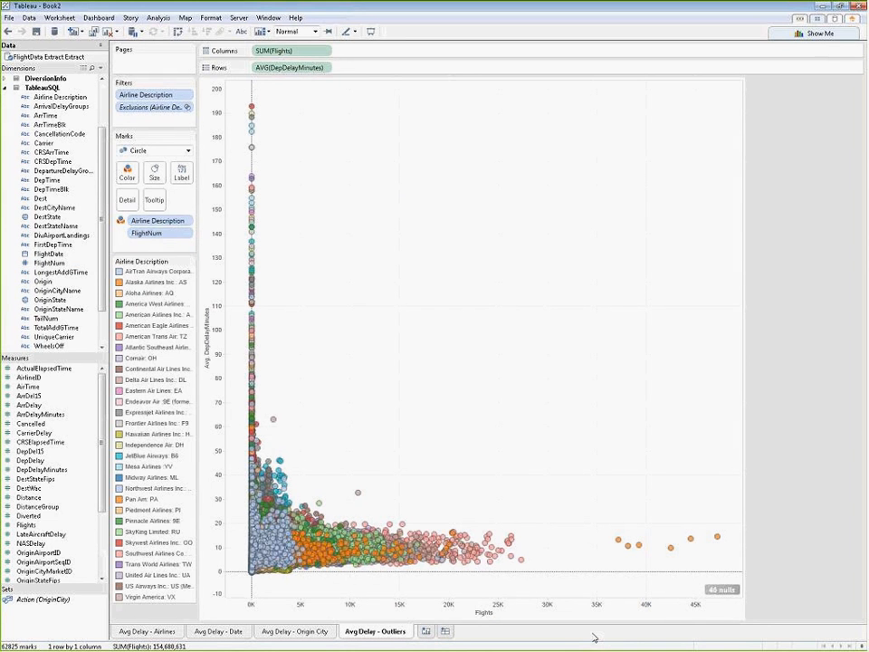
Step: Create a new dashboard containing the Avg Delay - Origin City map with the Avg Delay - Airlines chart beneath it
left_click(445, 632)
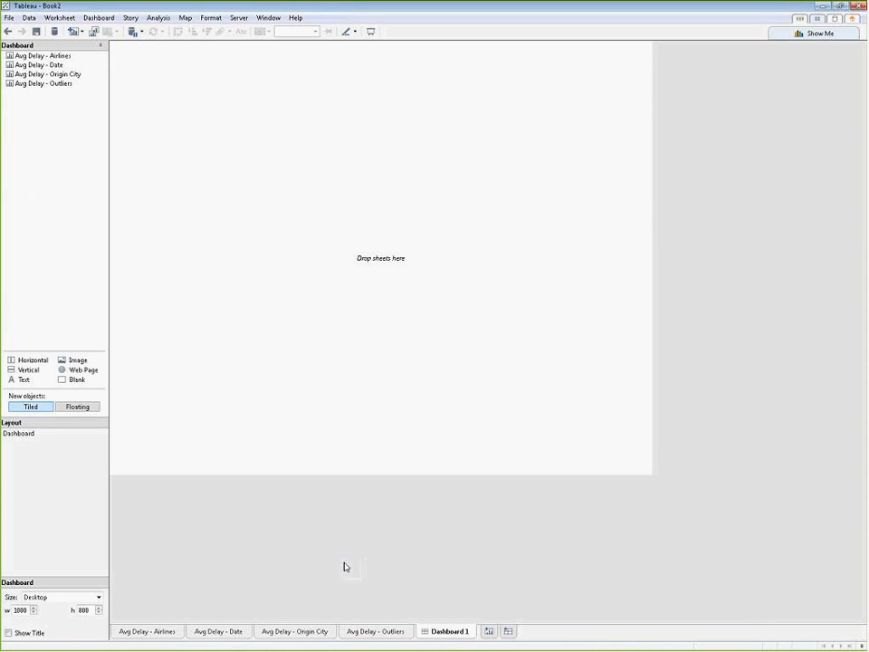
left_click(47, 76)
left_click_drag(47, 79, 287, 92)
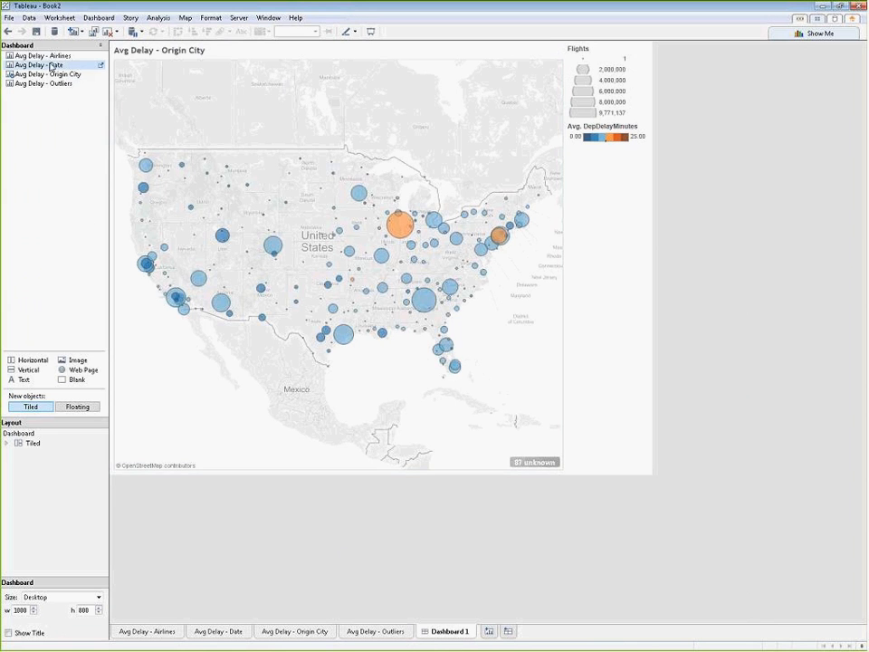
left_click_drag(54, 56, 332, 343)
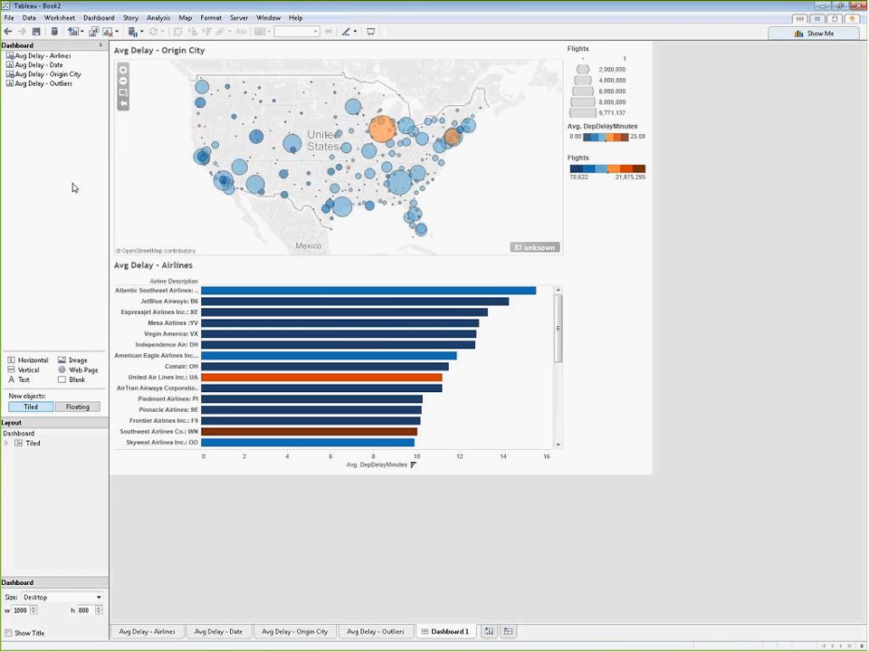
Step: Add Avg Delay - Date beside the map and Avg Delay - Outliers beside the Airlines chart on the dashboard
left_click(42, 69)
left_click_drag(42, 69, 509, 166)
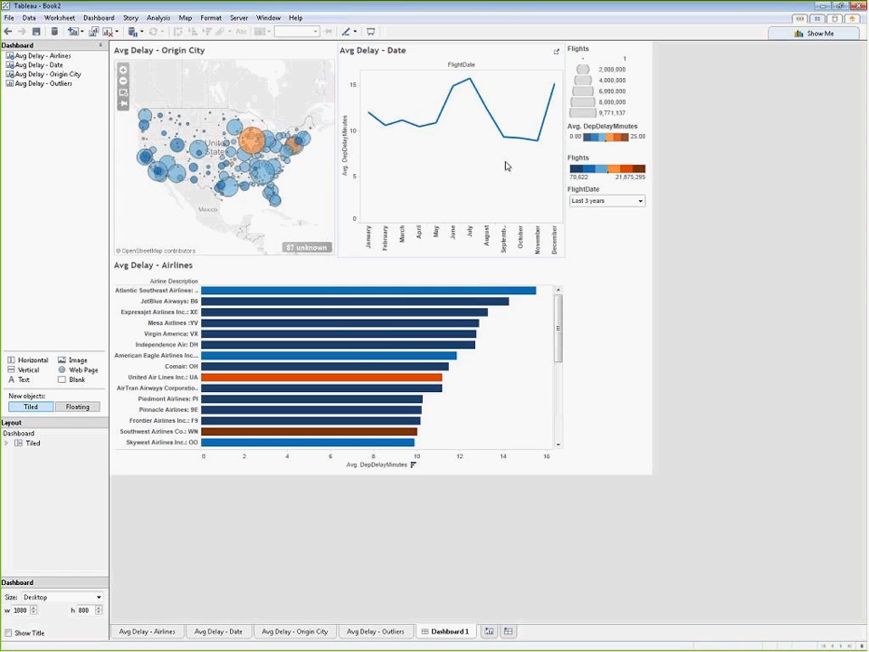
left_click(36, 83)
left_click_drag(90, 113, 497, 361)
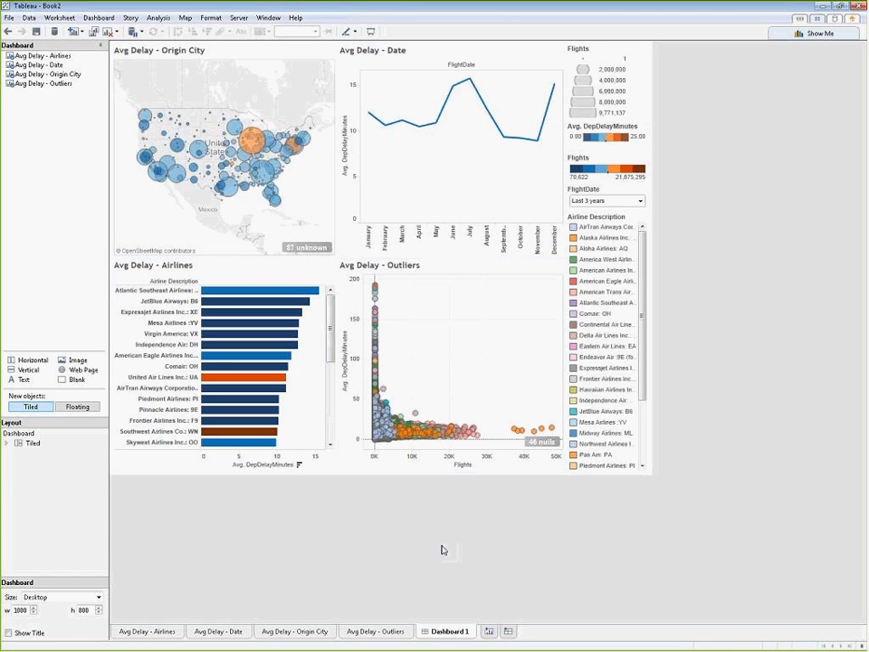
Step: Use the Avg Delay - Origin City map as a filter for the dashboard
left_click(324, 52)
left_click(326, 47)
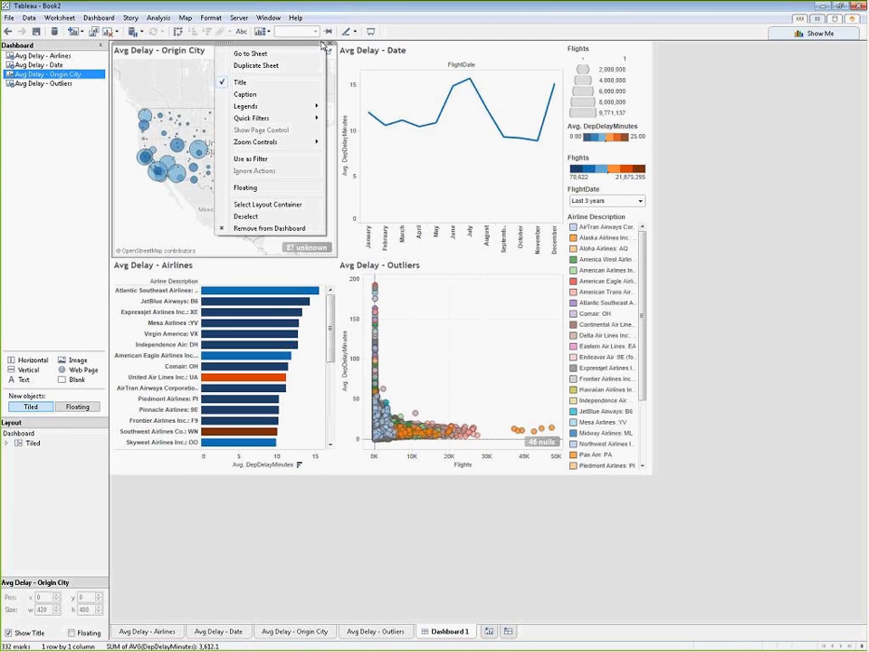
left_click(261, 159)
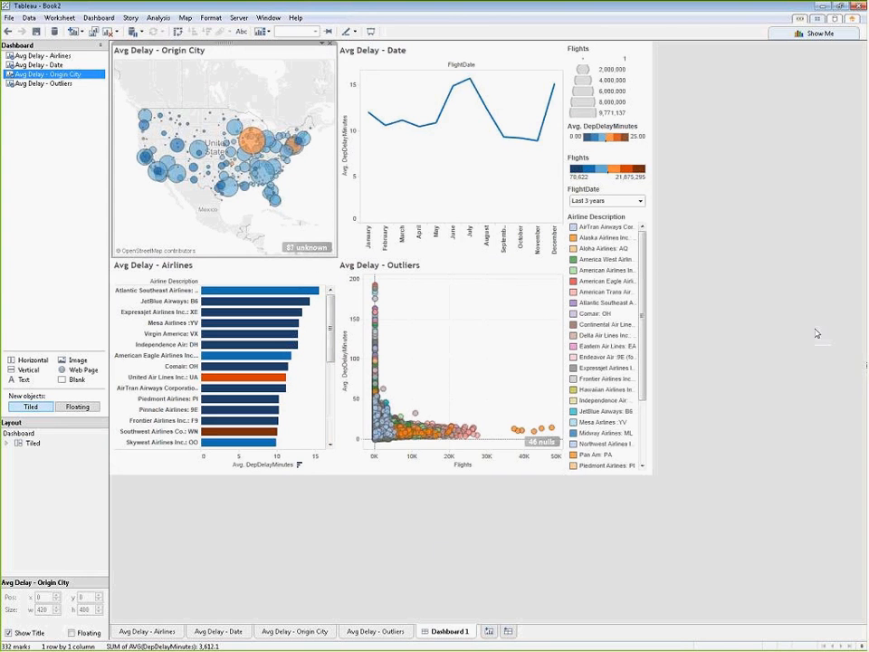
Step: Remove the Flights color legend from the dashboard
left_click(651, 169)
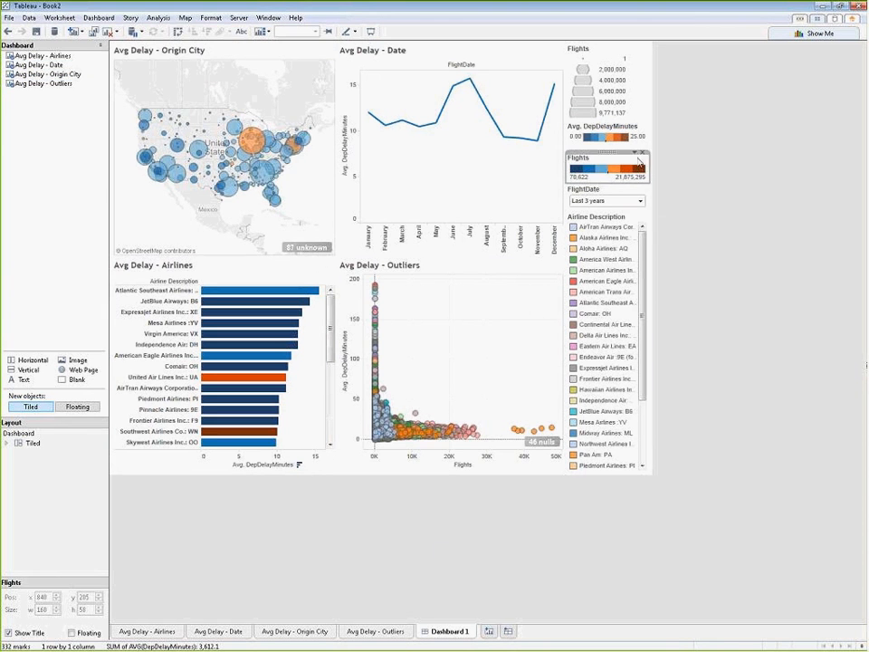
left_click(646, 154)
Step: Make the Avg. DepDelayMinutes legend floating and place it beside the Avg Delay - Airlines title, at about x 237, y 407
left_click(633, 129)
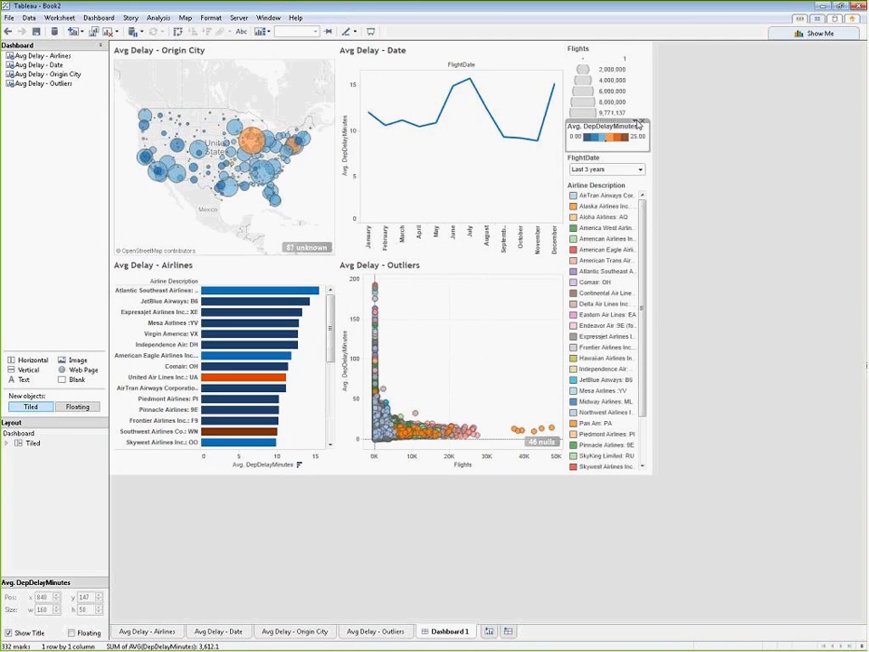
left_click(632, 101)
left_click(635, 130)
left_click(636, 124)
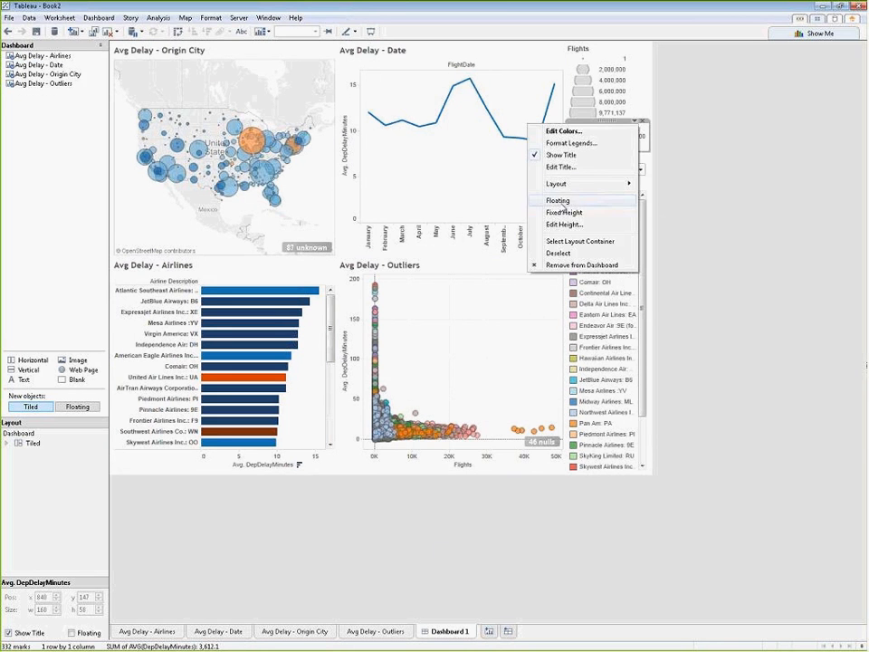
left_click(556, 200)
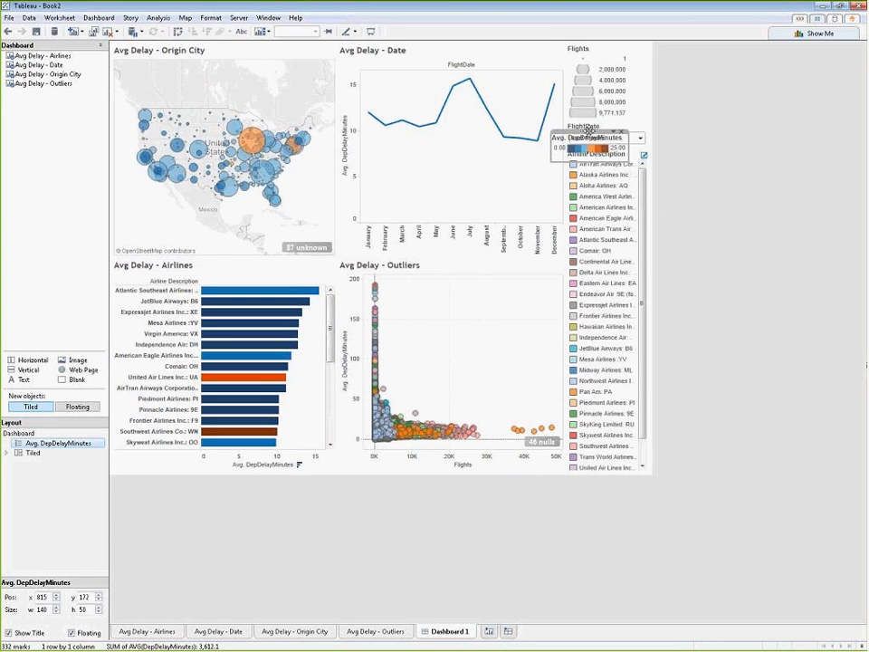
left_click_drag(590, 132, 278, 265)
left_click(312, 512)
left_click(284, 422)
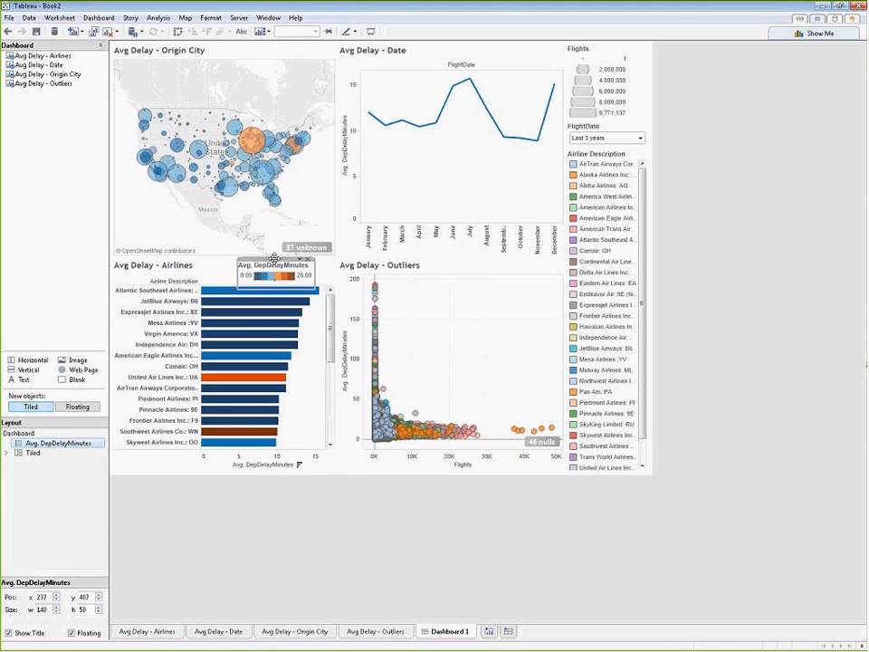
left_click(489, 314)
left_click(822, 417)
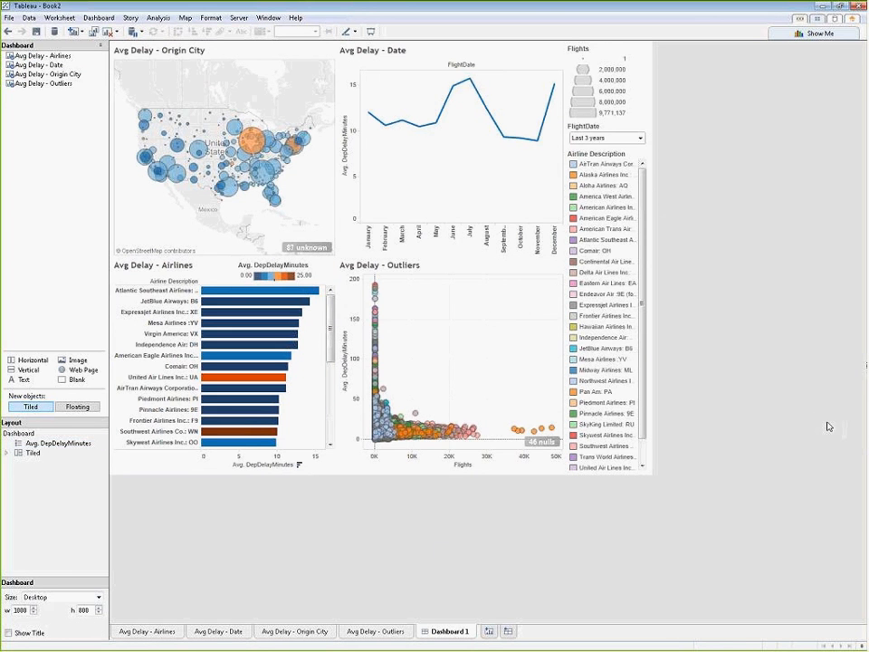
Step: Apply the FlightDate quick filter to all worksheets using this data source
left_click(645, 133)
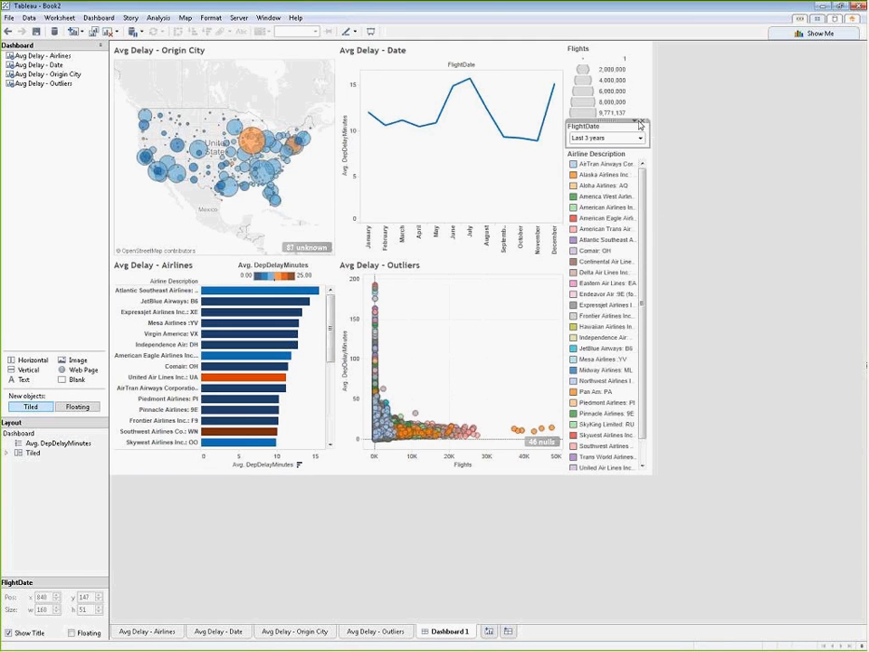
left_click(635, 122)
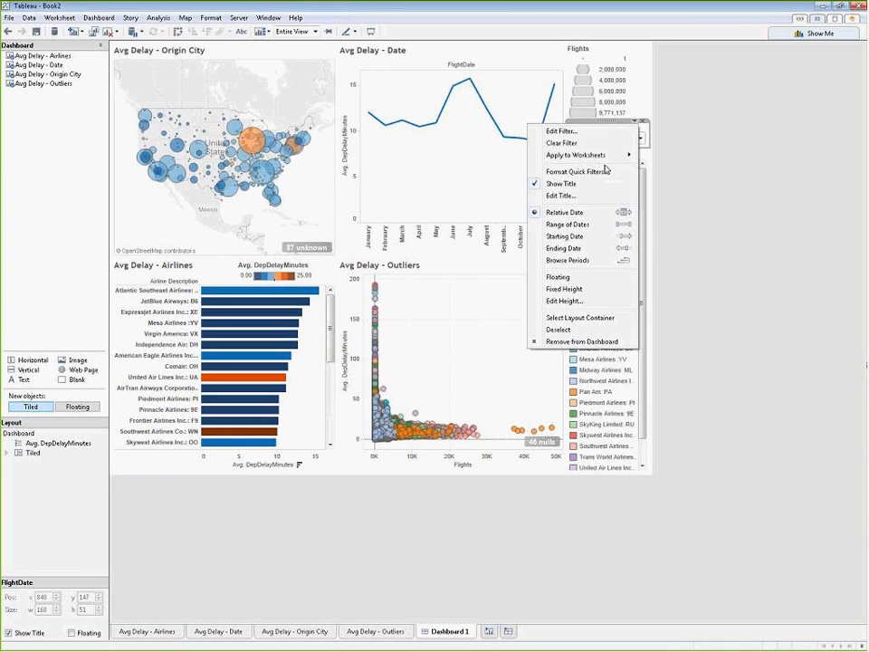
mouse_move(600, 158)
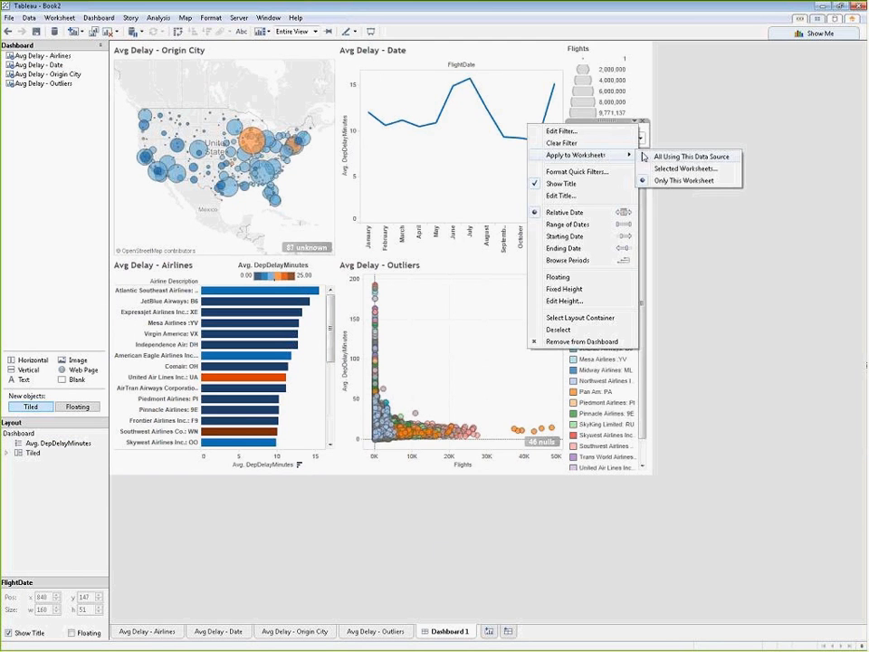
left_click(657, 157)
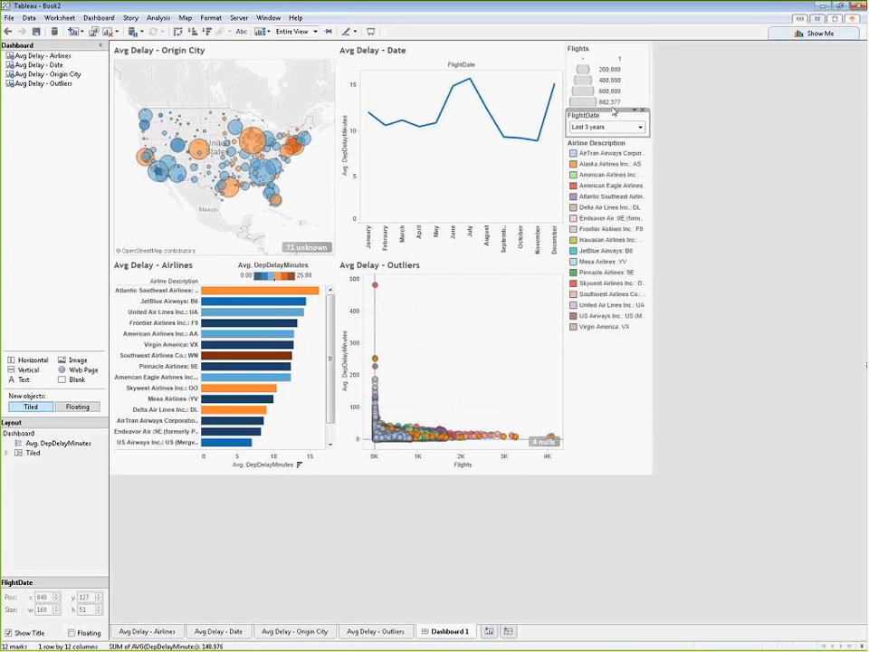
Step: Make the FlightDate filter floating and place it inside the Avg Delay - Date chart, below the line
left_click(635, 111)
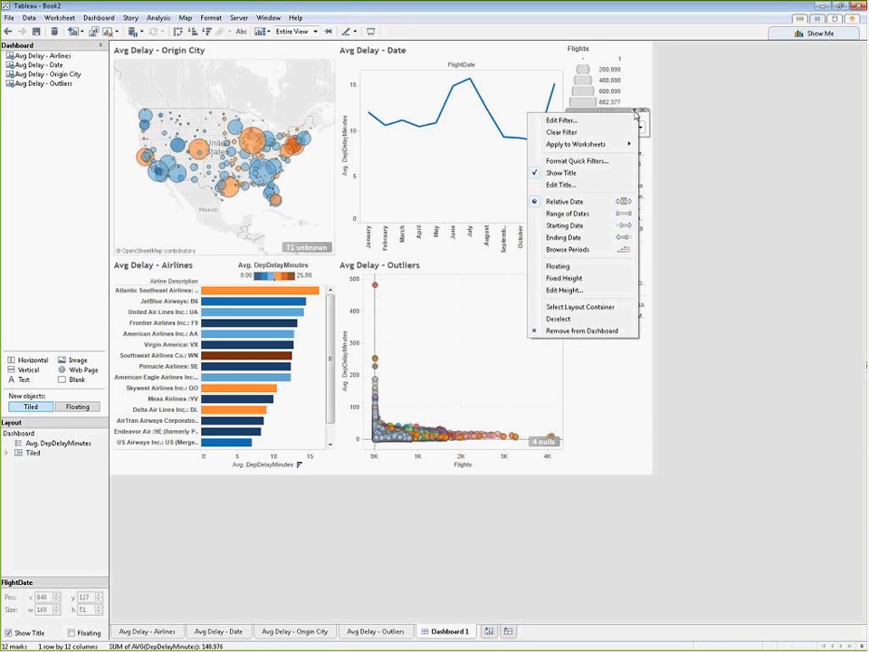
left_click(688, 122)
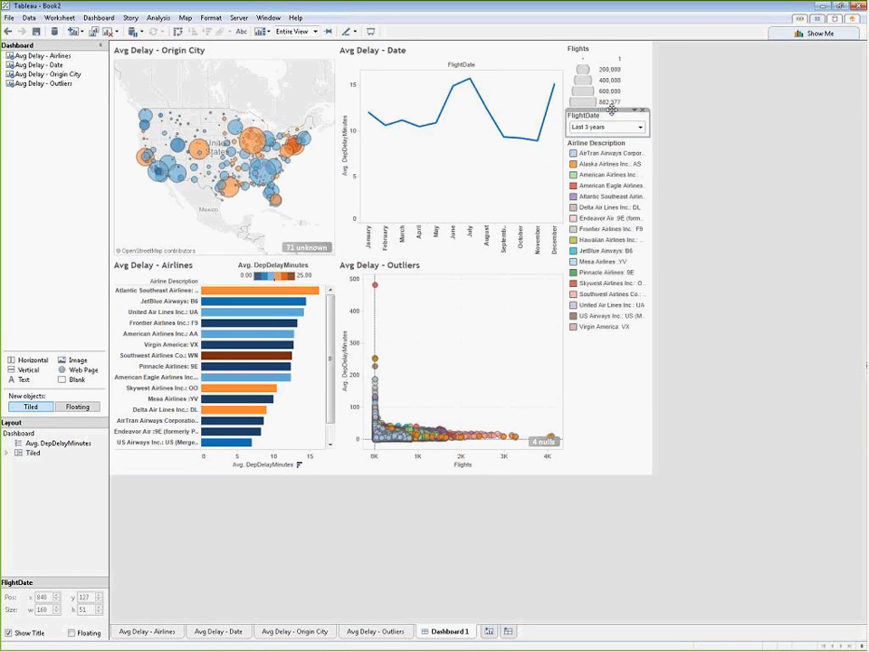
left_click(634, 111)
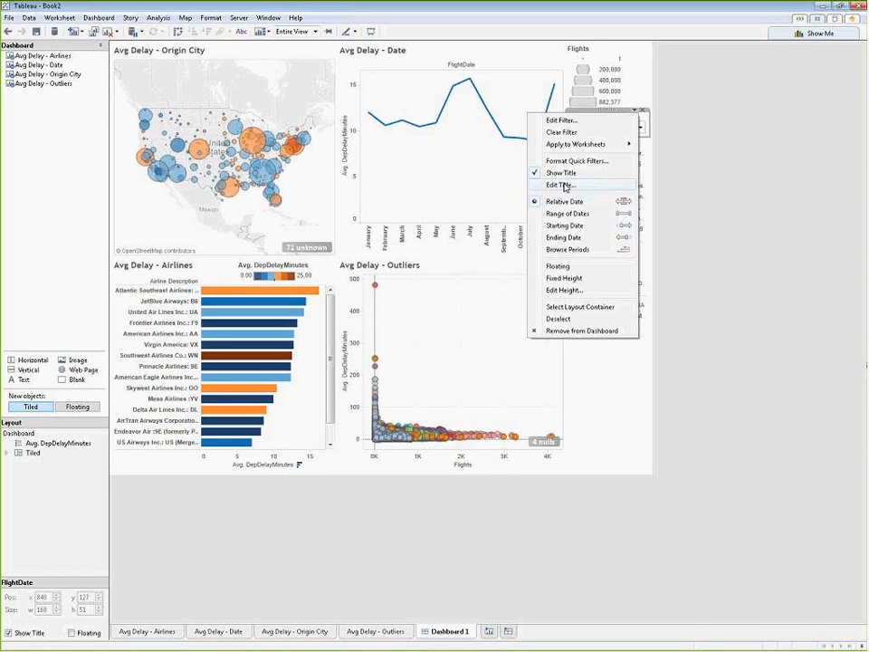
left_click(568, 265)
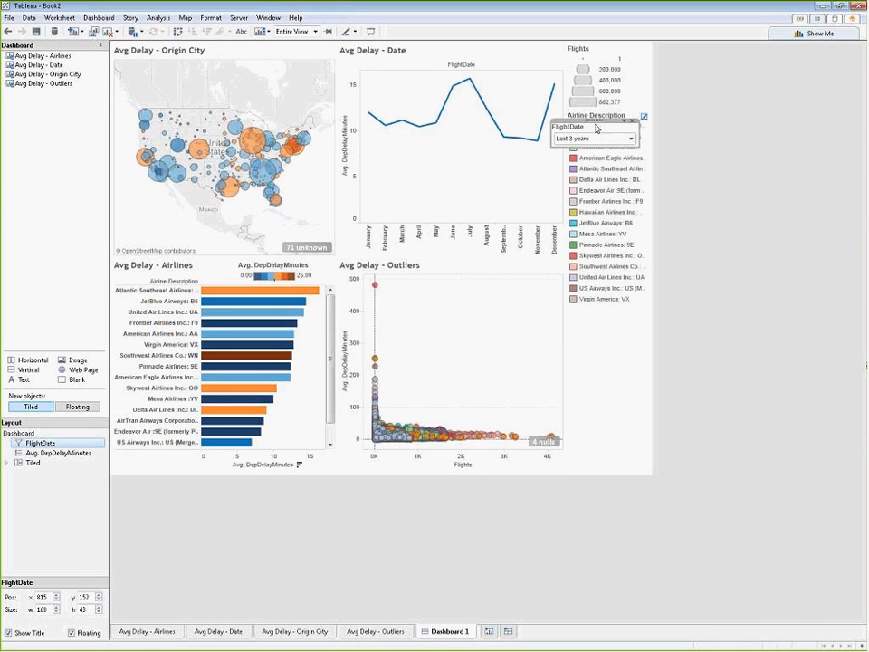
left_click_drag(595, 121, 487, 174)
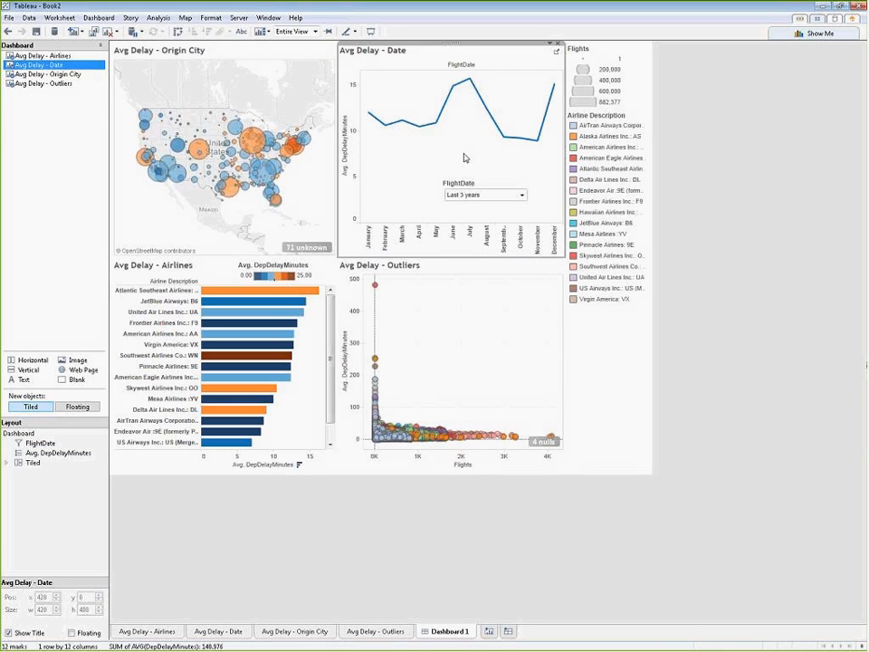
left_click(819, 340)
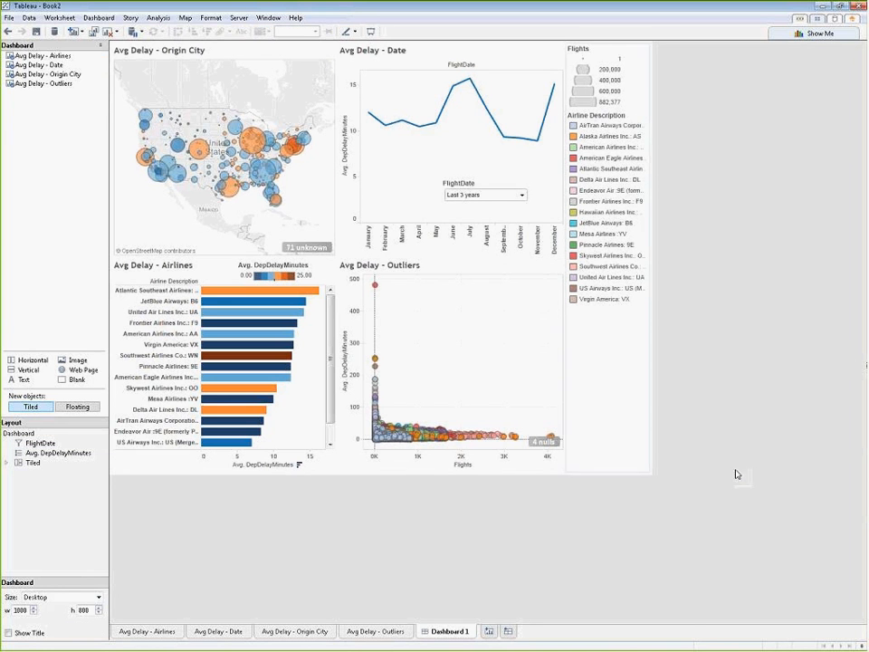
Step: Filter the dashboard to Newark, NJ by selecting its mark on the Avg Delay - Origin City map
mouse_move(296, 152)
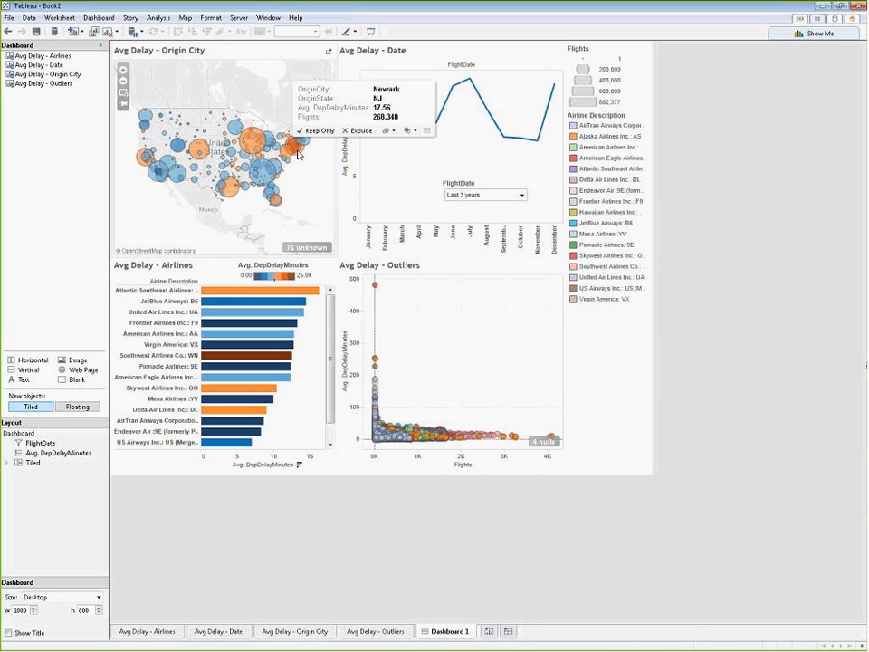
left_click(298, 153)
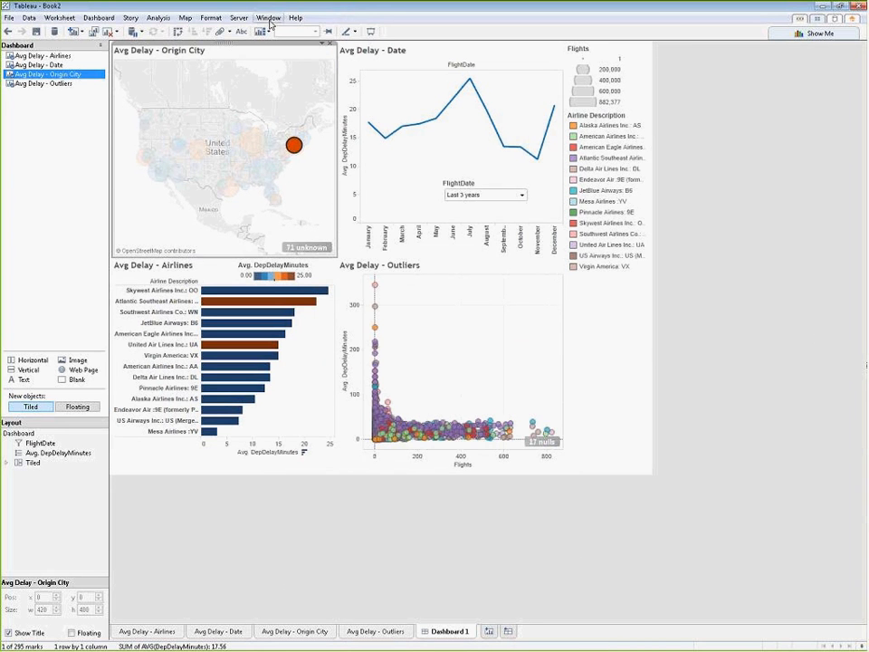
Step: Start publishing the workbook to Tableau Server, signing in with the account password and choosing the FYI Solutions site
left_click(239, 18)
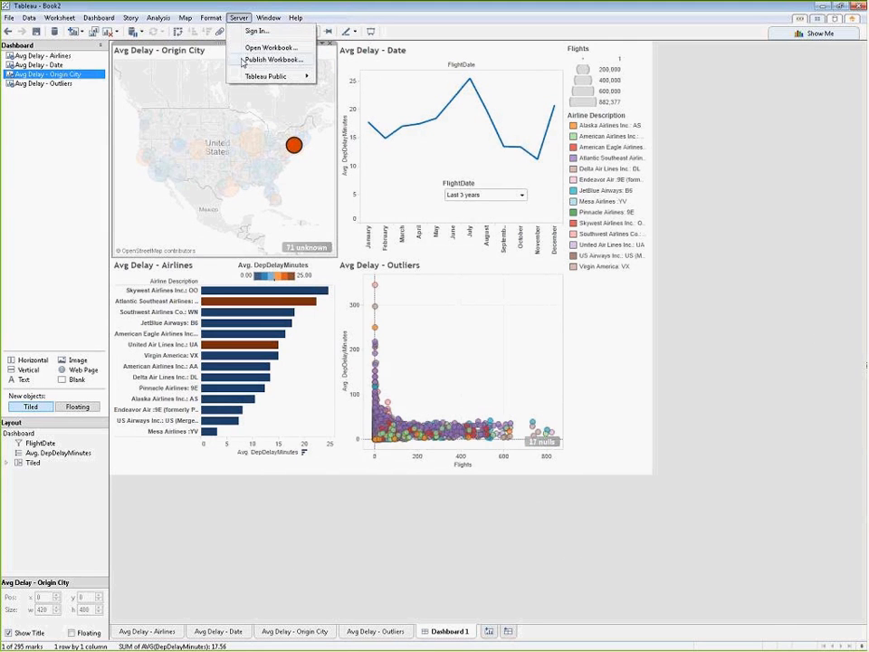
left_click(245, 59)
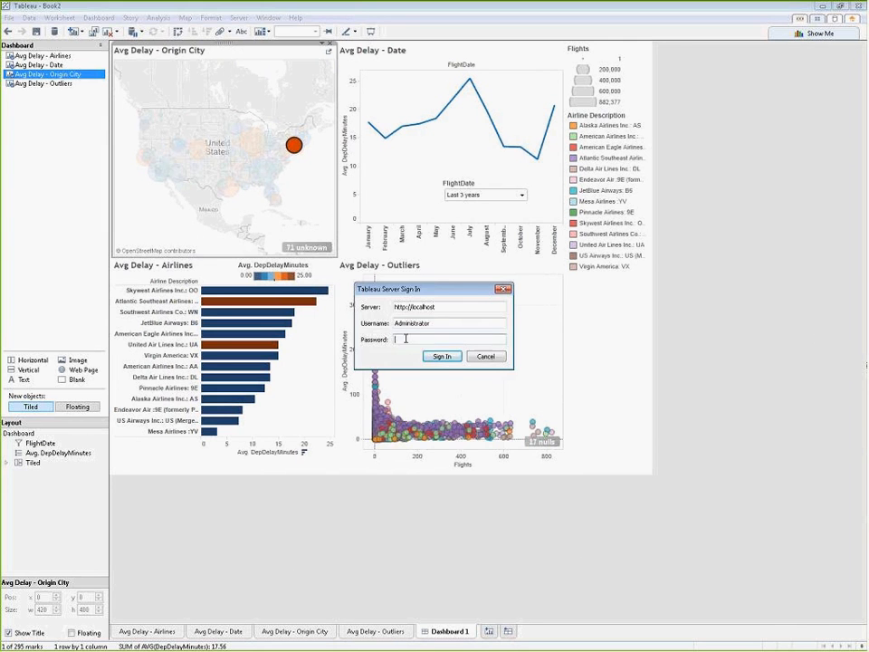
type("•••••")
left_click(442, 356)
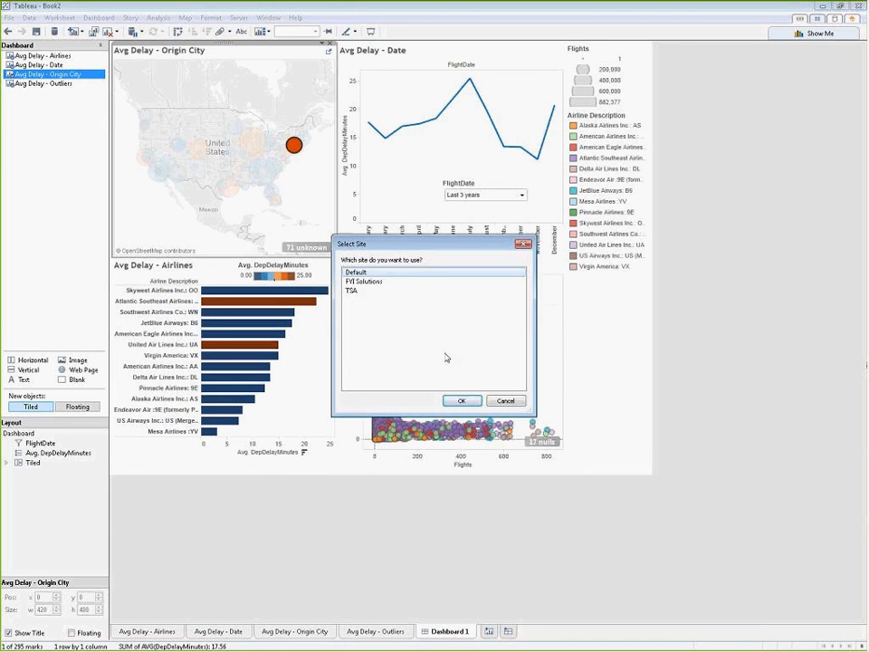
left_click(388, 282)
left_click(462, 402)
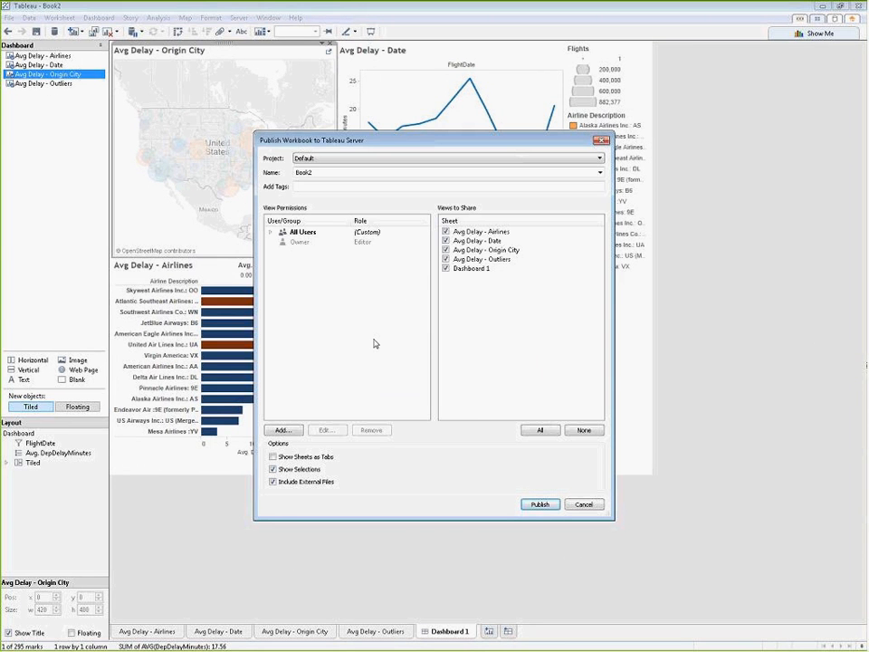
Step: Publish the workbook to the Default project under the name Demo, with external files excluded
left_click(288, 482)
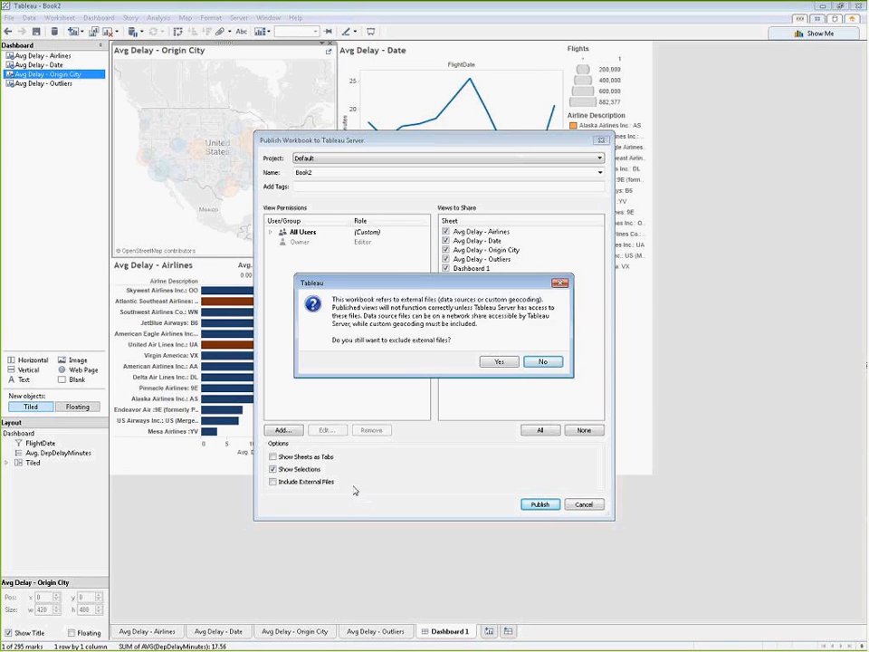
left_click(499, 363)
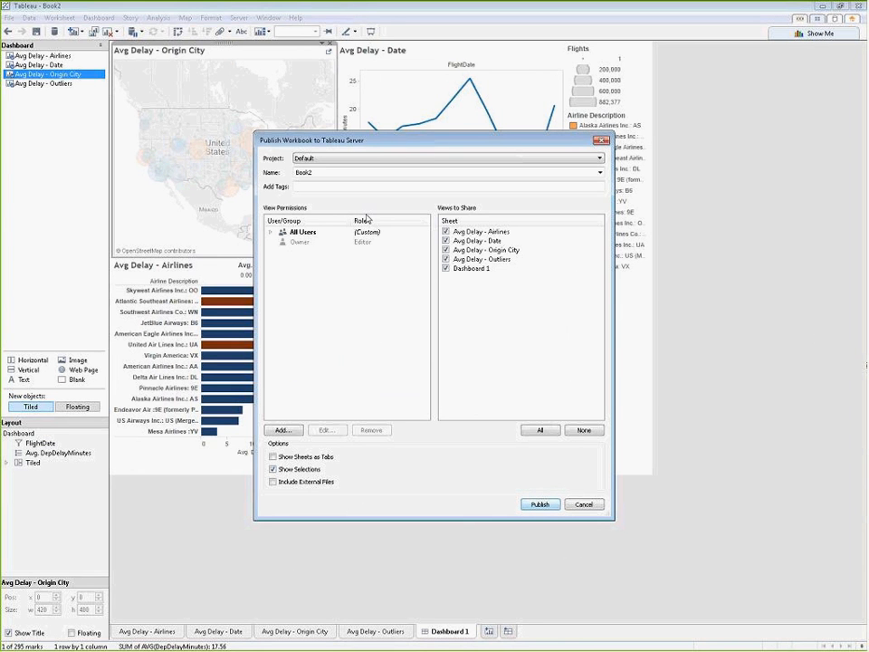
left_click_drag(316, 172, 287, 173)
type("Demo")
key("BackSpace")
type("o")
left_click(540, 505)
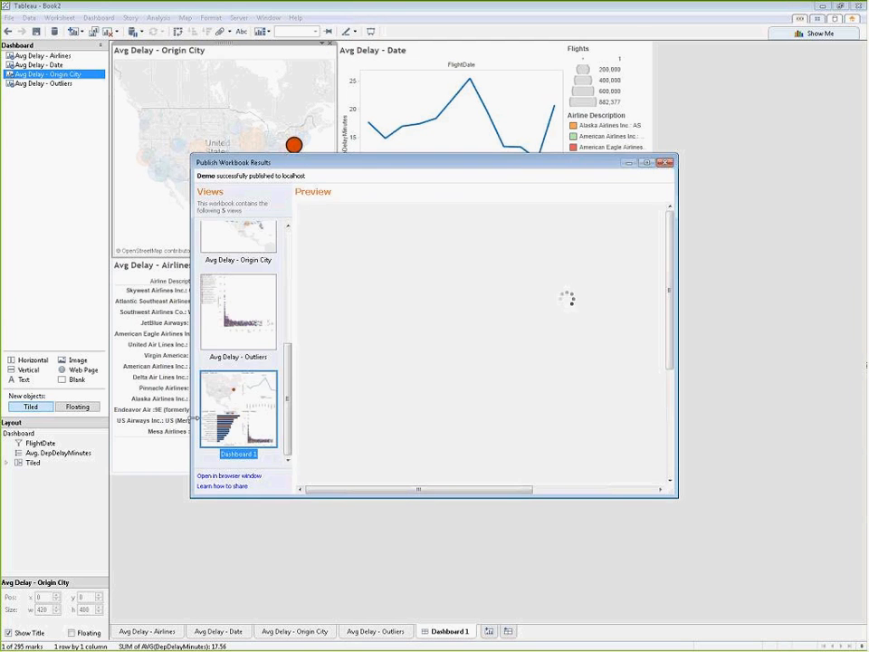
Step: Open the published Demo workbook in the browser and view its Dashboard 1
left_click(226, 476)
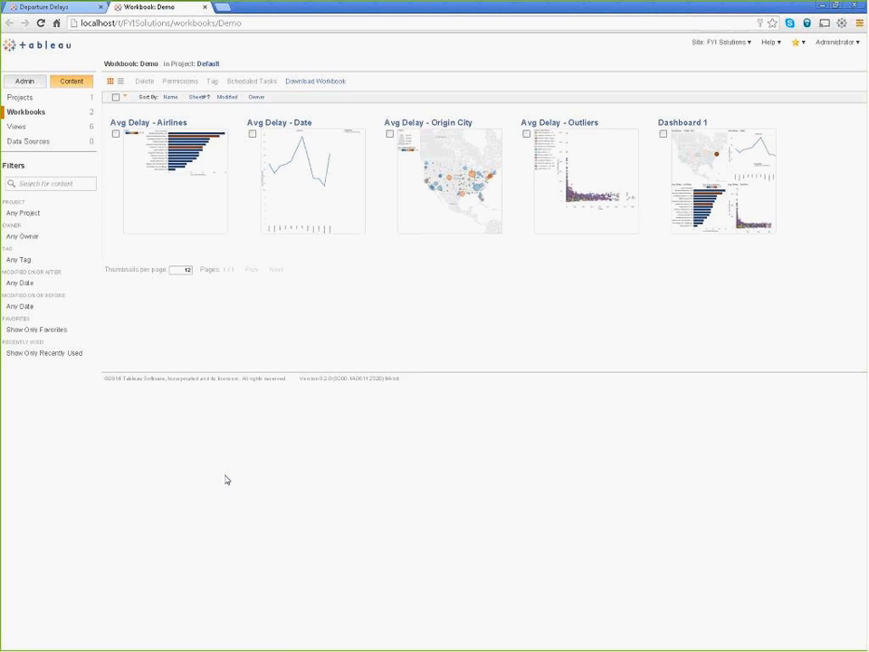
left_click(753, 222)
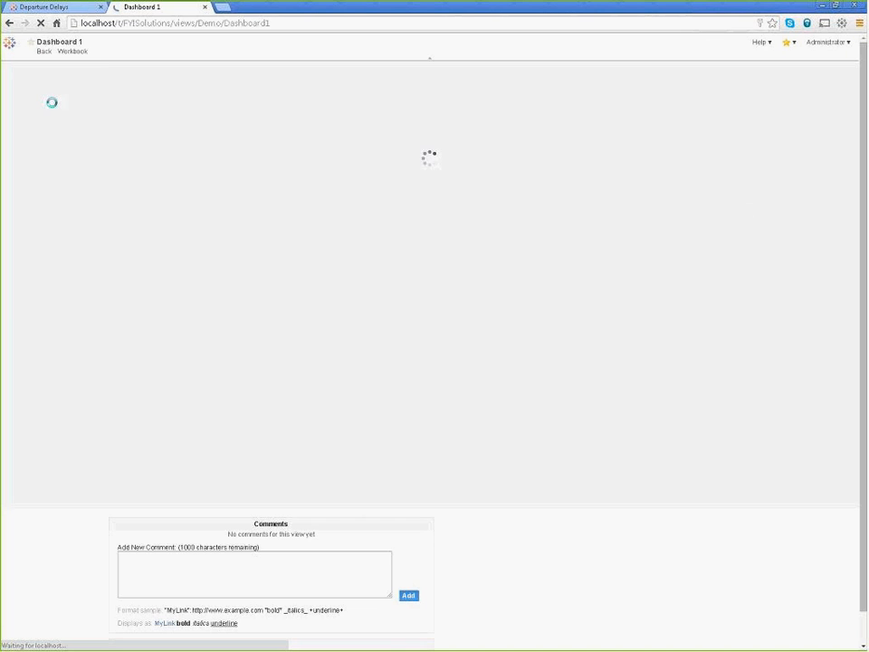
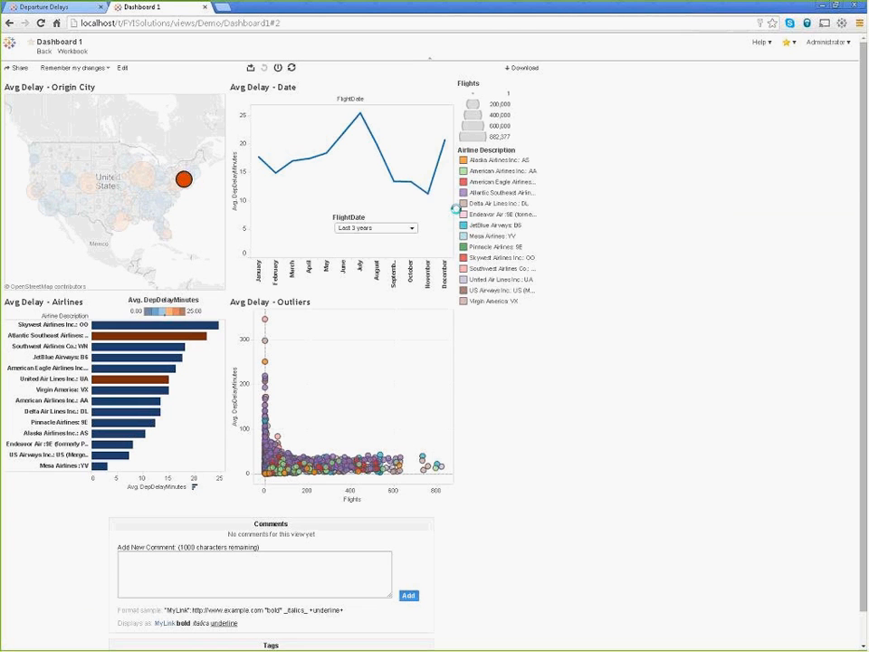
Step: Look over the published dashboard's export formats and its sharing links for email and embedding
left_click(164, 581)
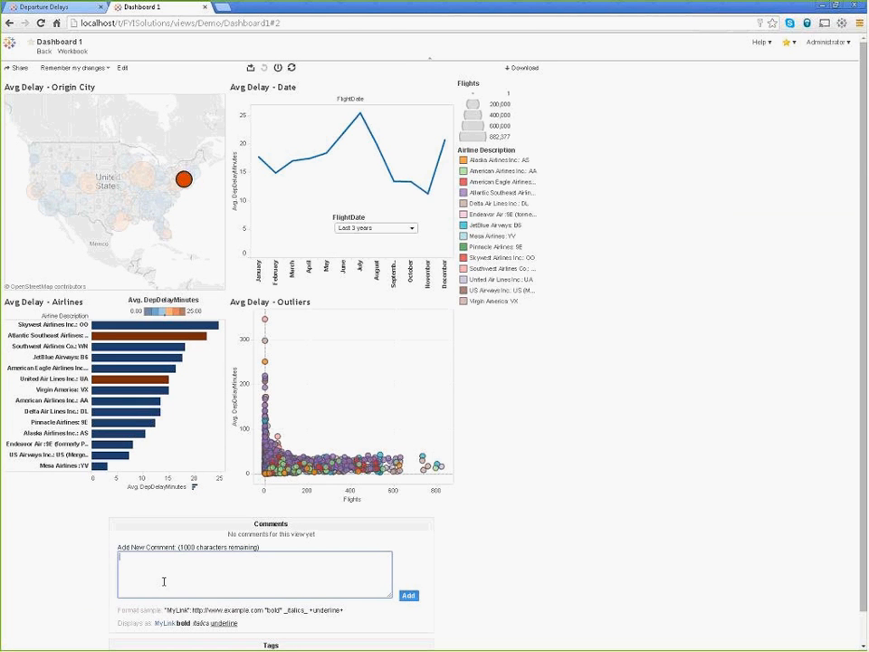
left_click(251, 68)
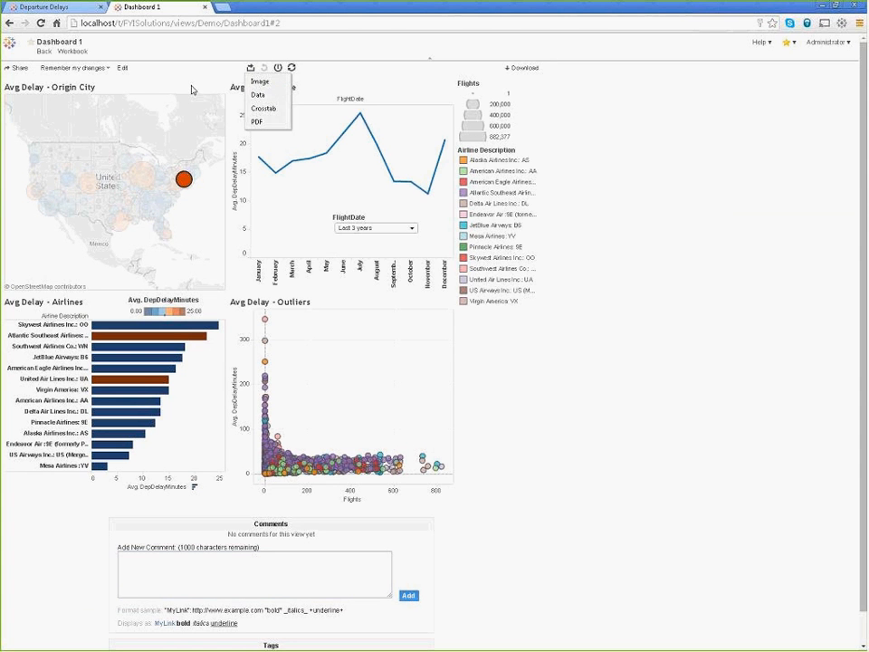
left_click(16, 68)
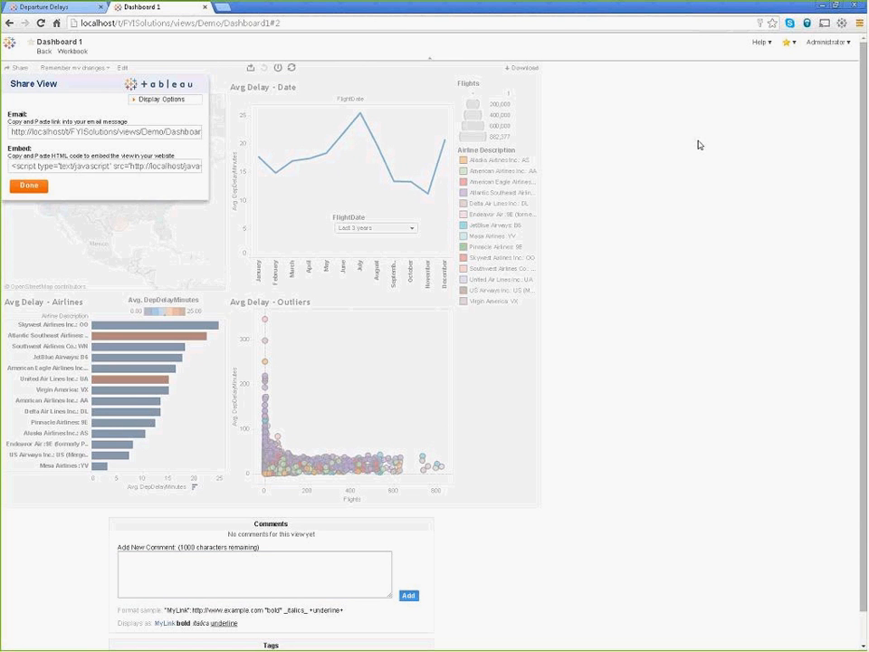
Step: Minimize the browser and the open Book2 workbook, and start a second Tableau Desktop session from the desktop
left_click(823, 9)
left_click(659, 192)
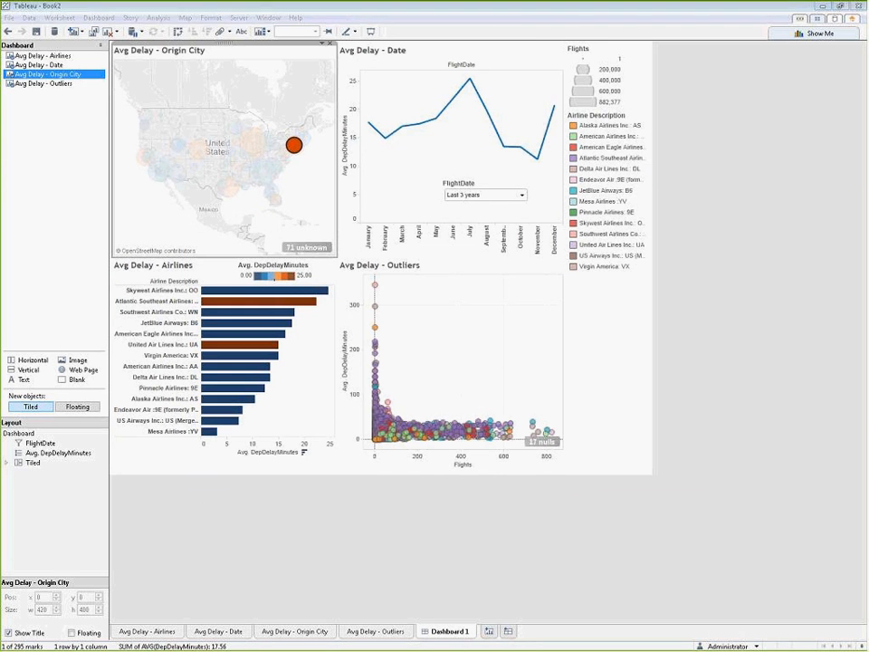
left_click(828, 9)
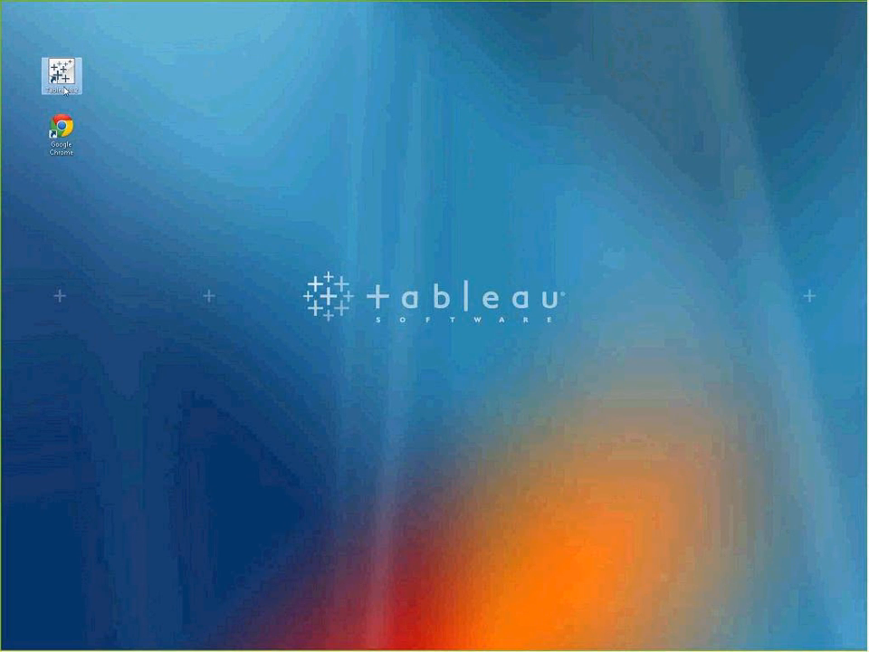
double_click(64, 88)
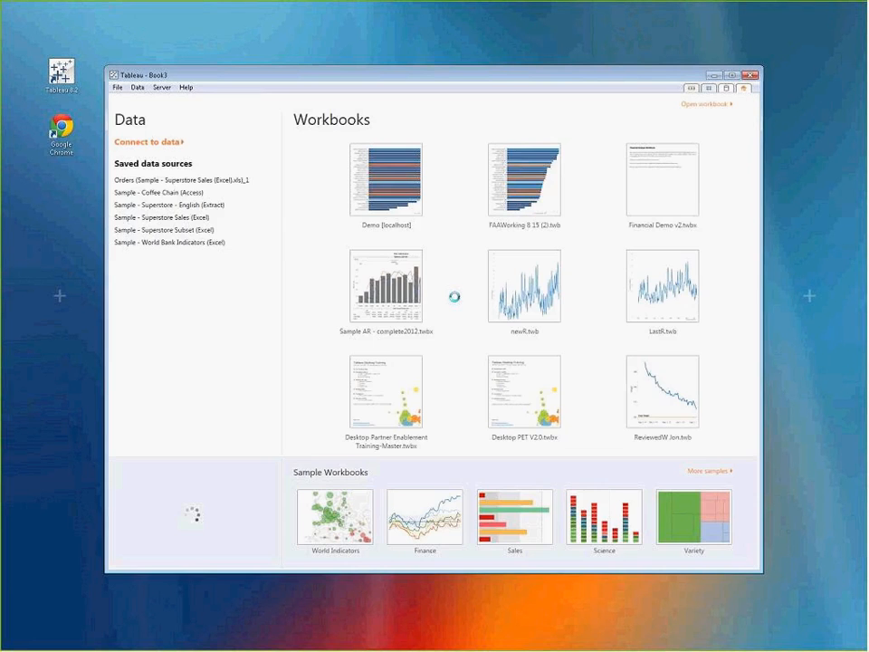
Step: Connect the new workbook to the Tableau data extract FlightData Extract.tde, keeping the connection name FlightData Extract Extract, and maximize the window
left_click(172, 142)
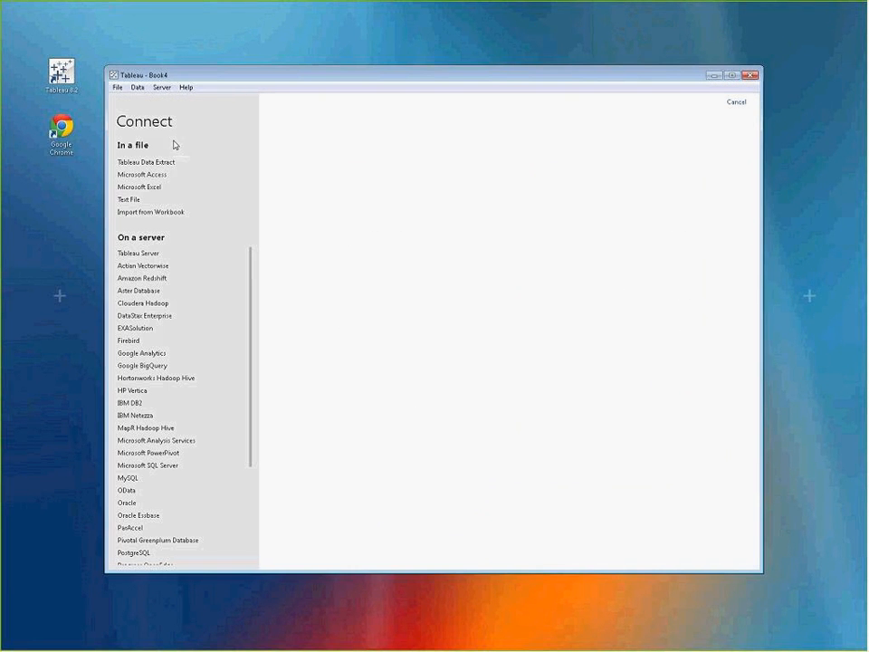
left_click(167, 163)
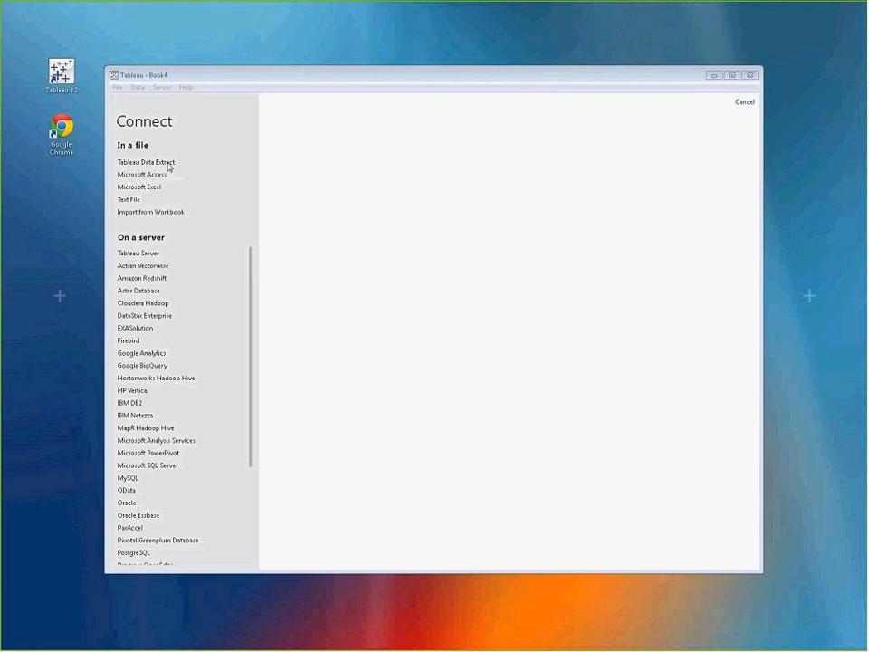
left_click(343, 157)
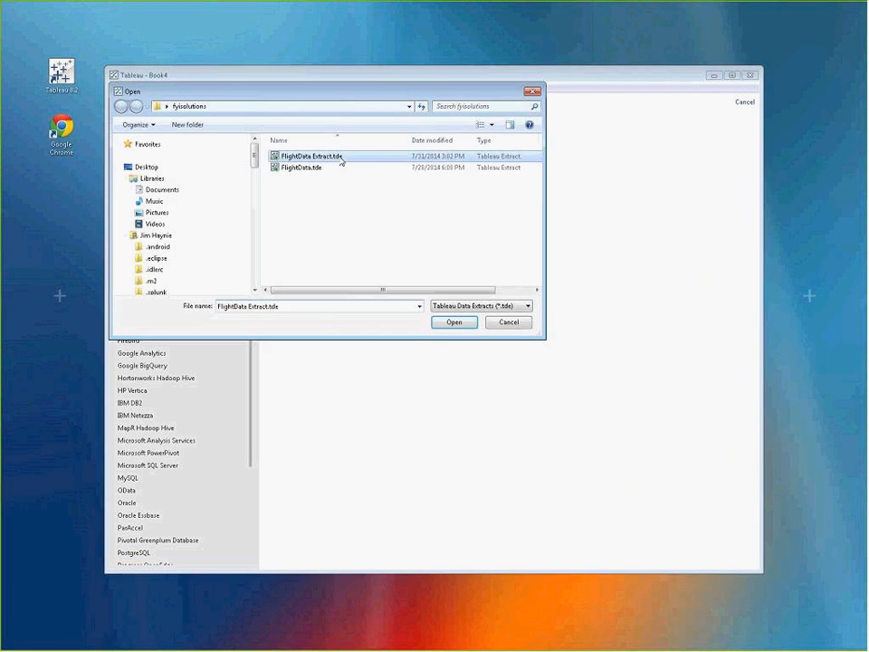
left_click(454, 323)
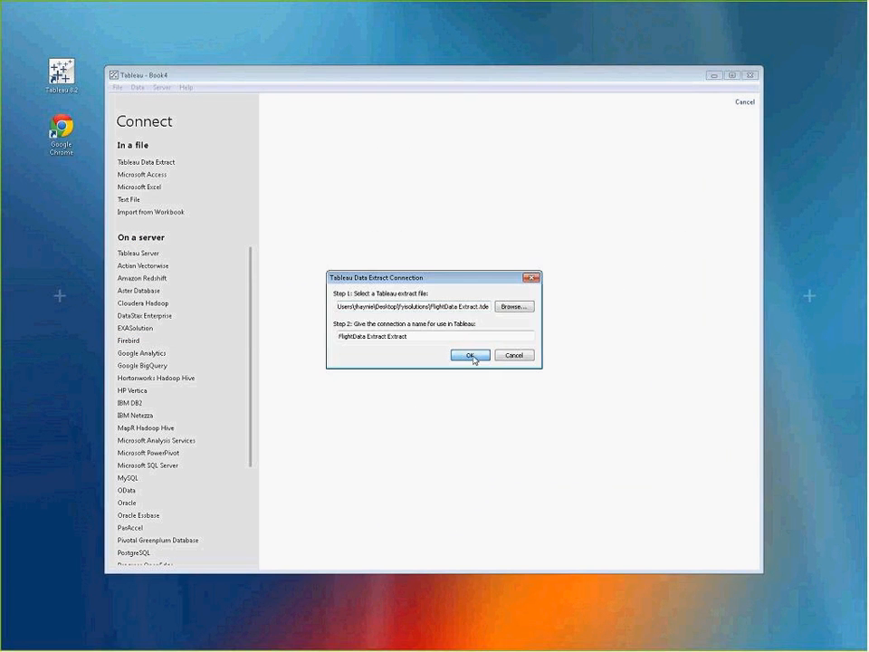
left_click(472, 357)
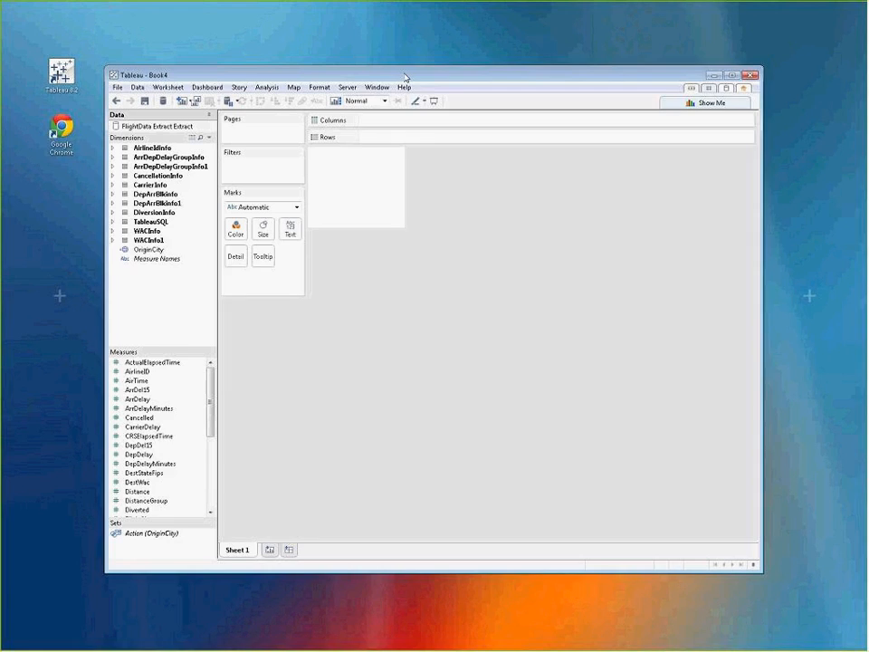
double_click(405, 78)
Step: Test the R connection to the Rserve service on localhost, port 6311, and read the details of the test message
left_click(295, 18)
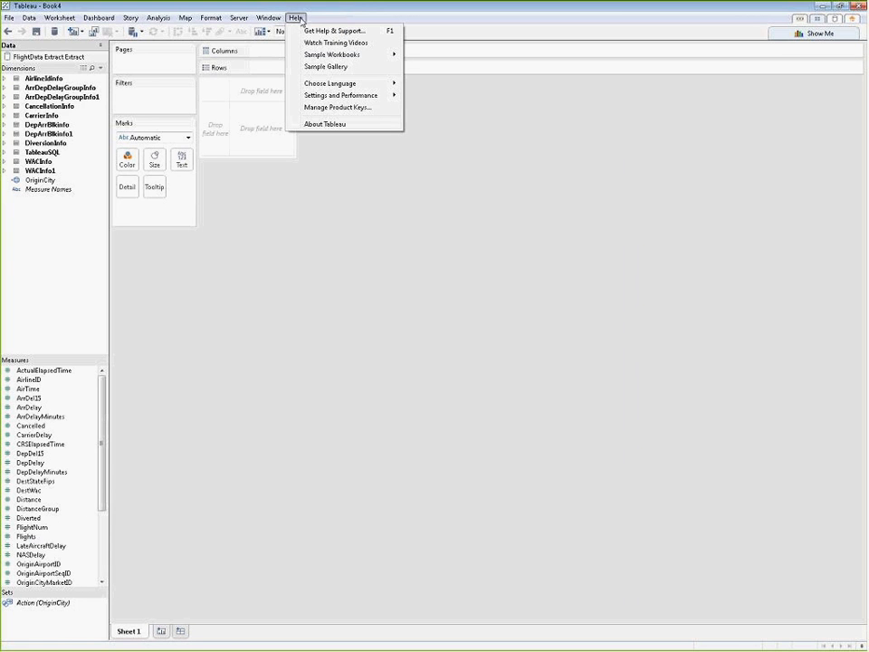
mouse_move(330, 97)
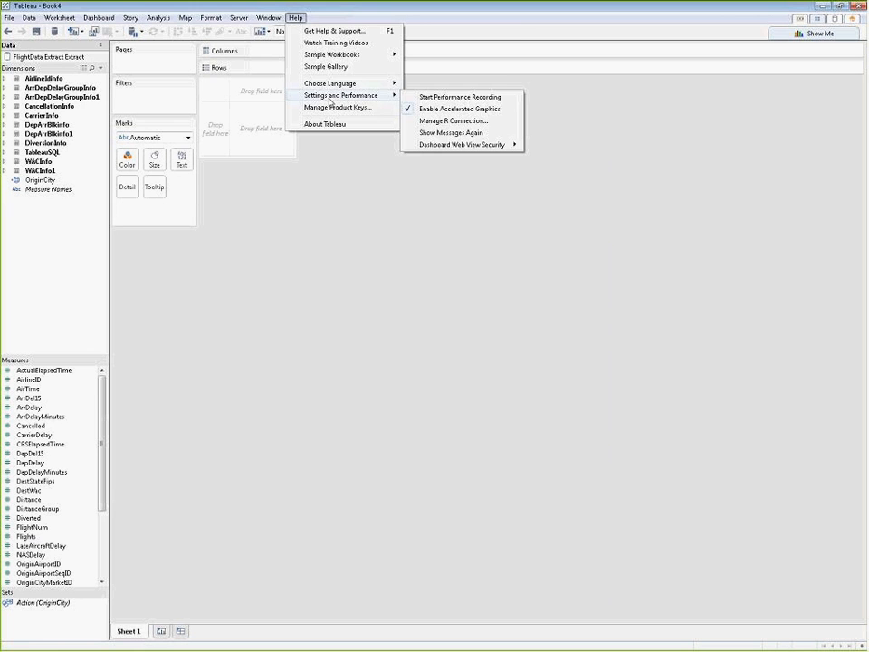
left_click(484, 122)
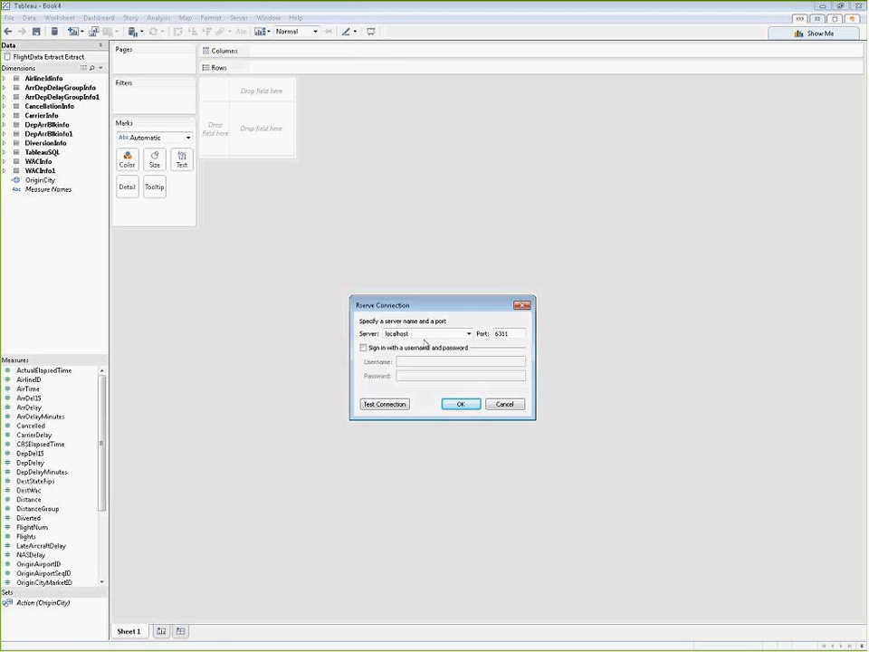
left_click(393, 406)
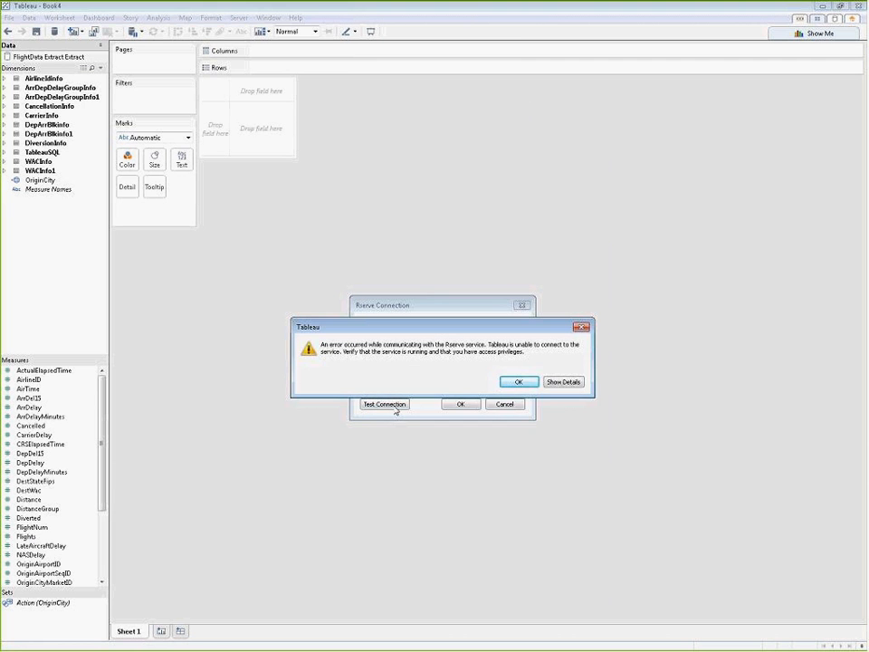
left_click(554, 383)
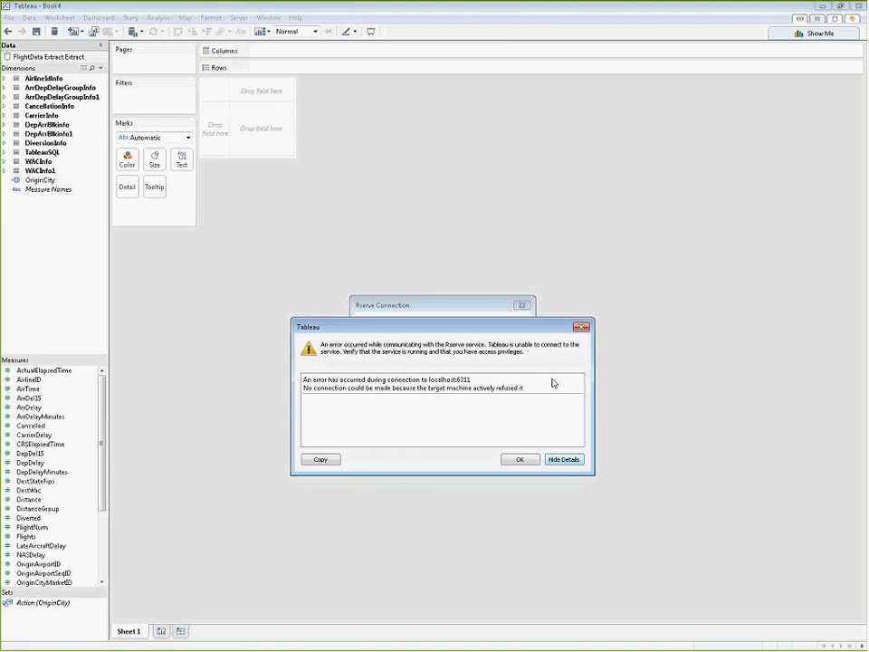
left_click(520, 459)
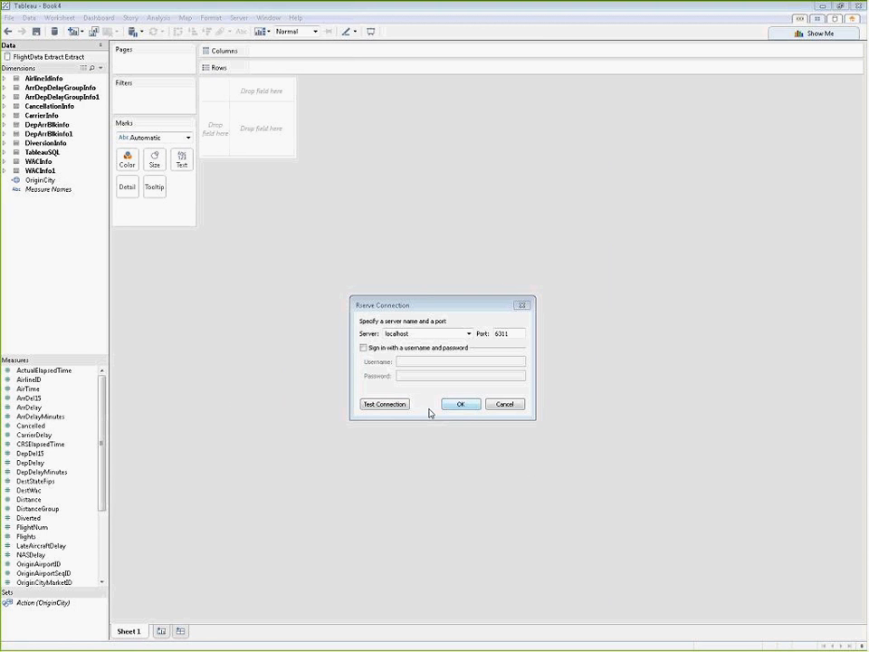
Step: Test the Rserve connection again and close the connection settings
left_click(393, 407)
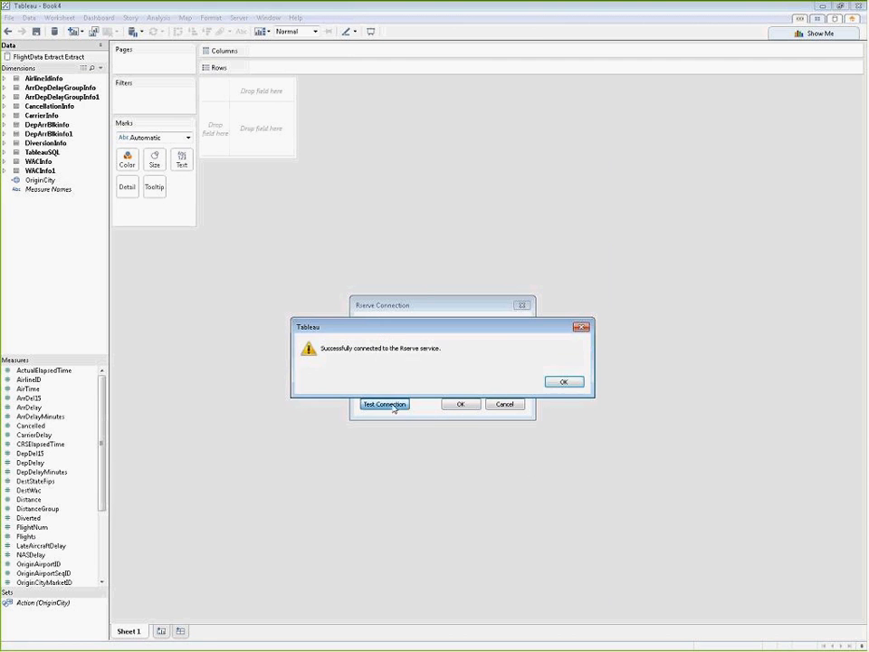
left_click(562, 382)
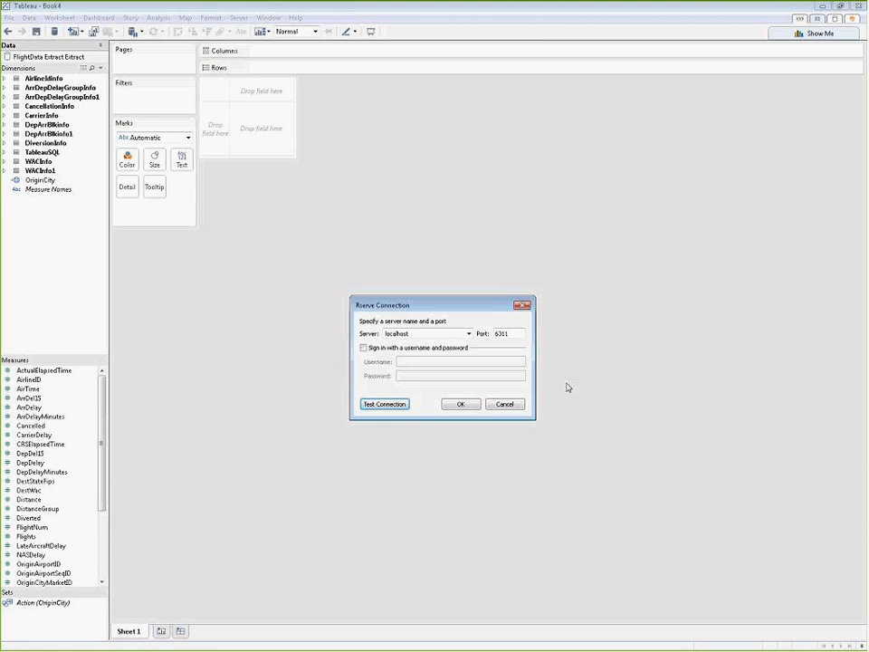
left_click(521, 306)
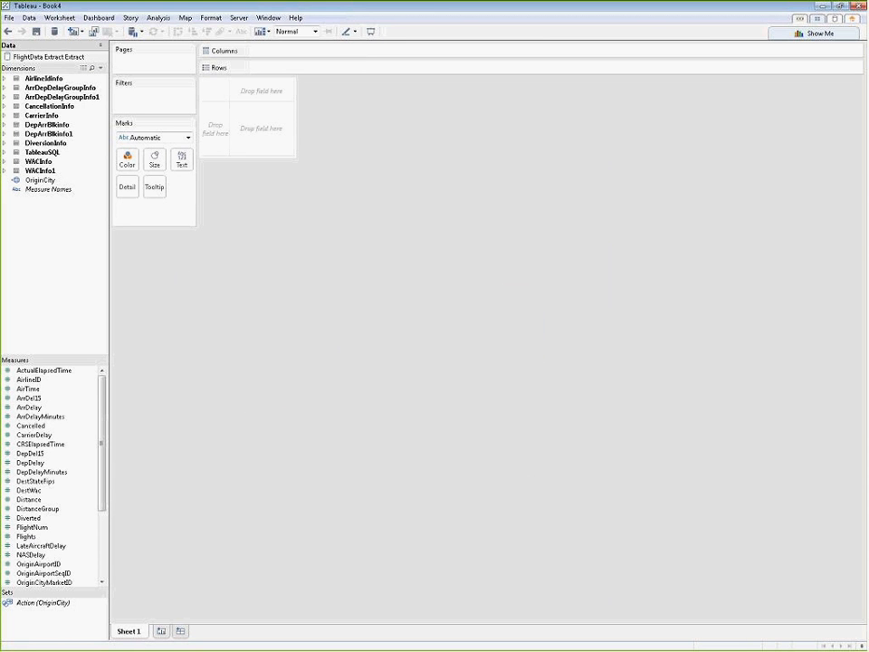
Step: Start a calculated field and paste in the R forecast formula using SCRIPT_REAL with AVG([DepDelayMinutes]) and 7 as its arguments
left_click(4, 152)
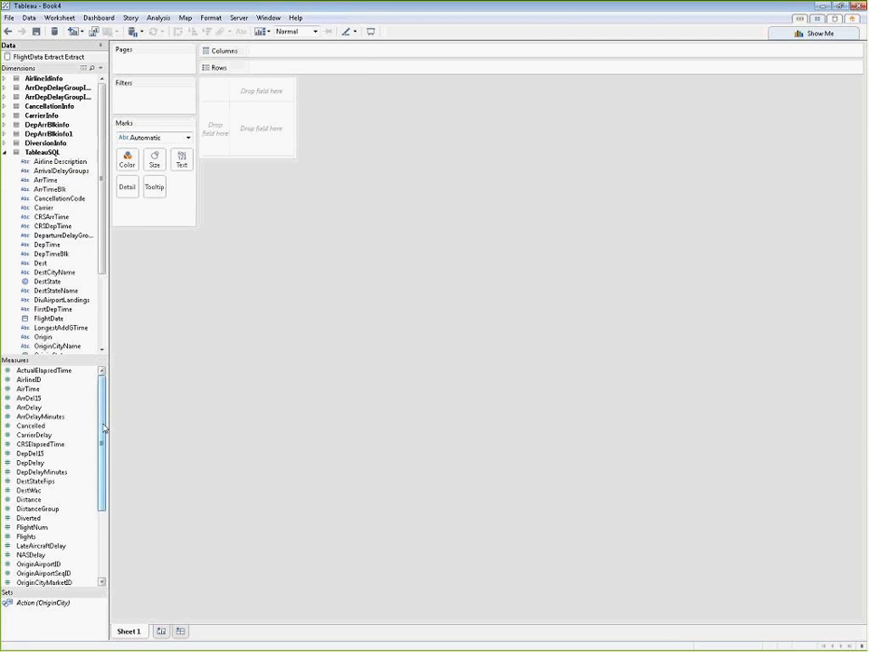
left_click_drag(103, 435, 107, 501)
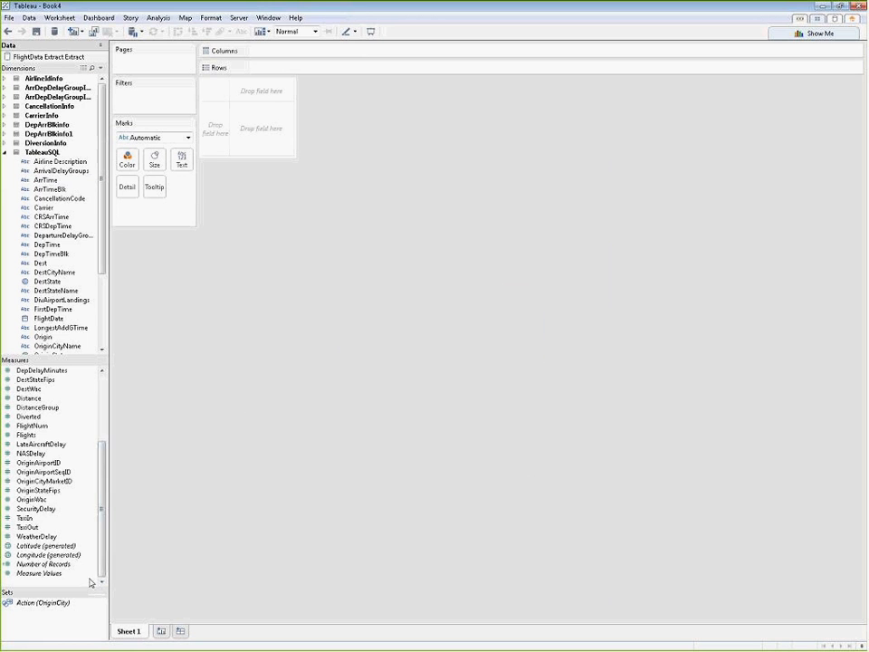
right_click(68, 436)
left_click(137, 460)
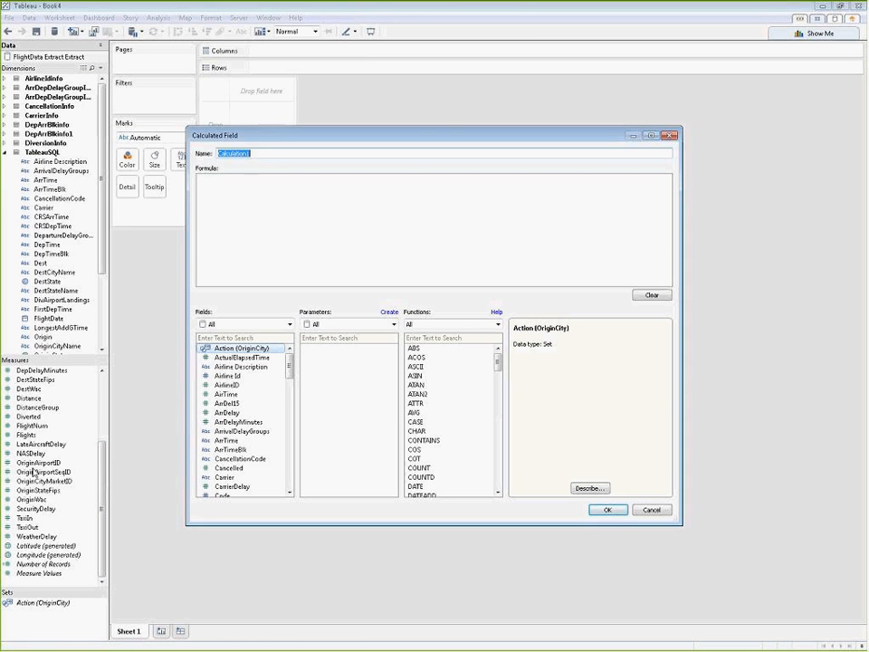
key("alt+Tab")
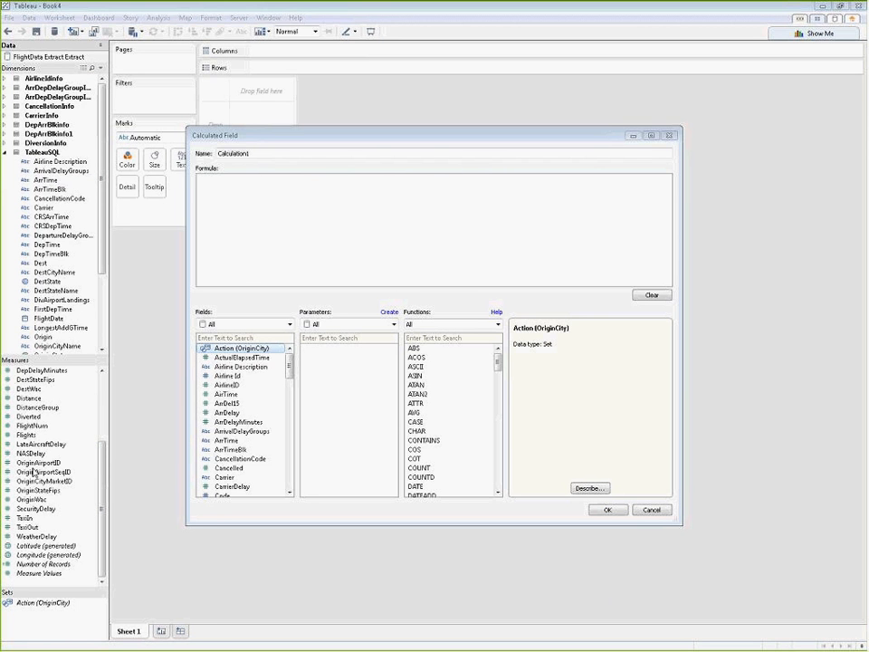
left_click(200, 183)
key("ctrl+v")
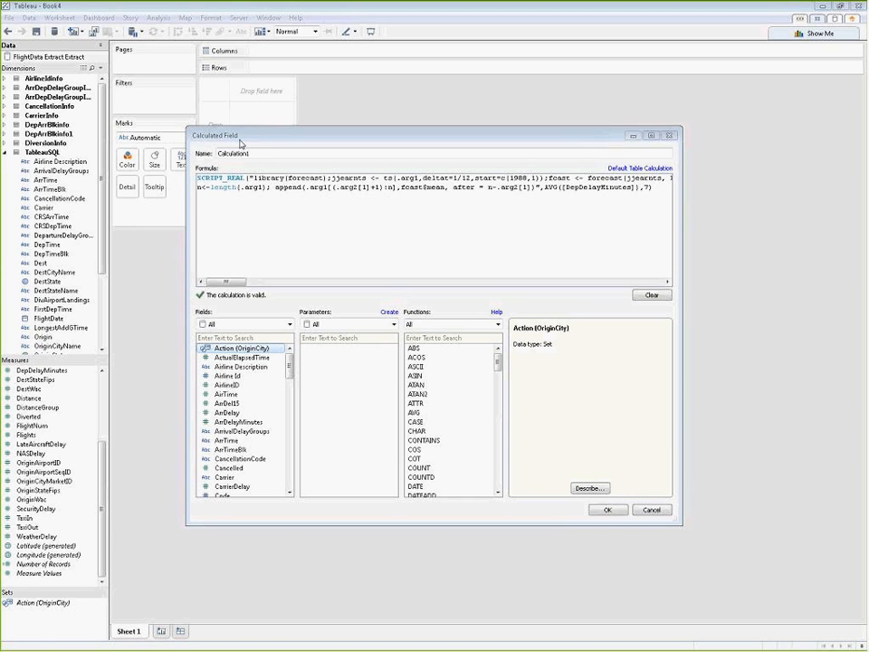
Step: Name the calculated field "Forecast- Date Shifting" and save it
left_click_drag(259, 153, 191, 153)
type("Forecast- Date Shiftin")
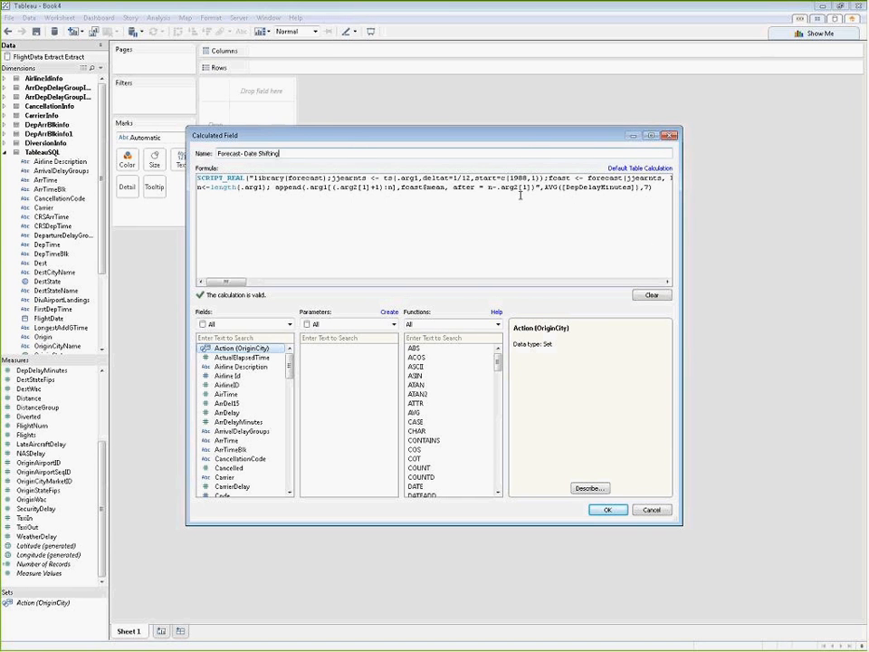
type("g")
left_click(608, 510)
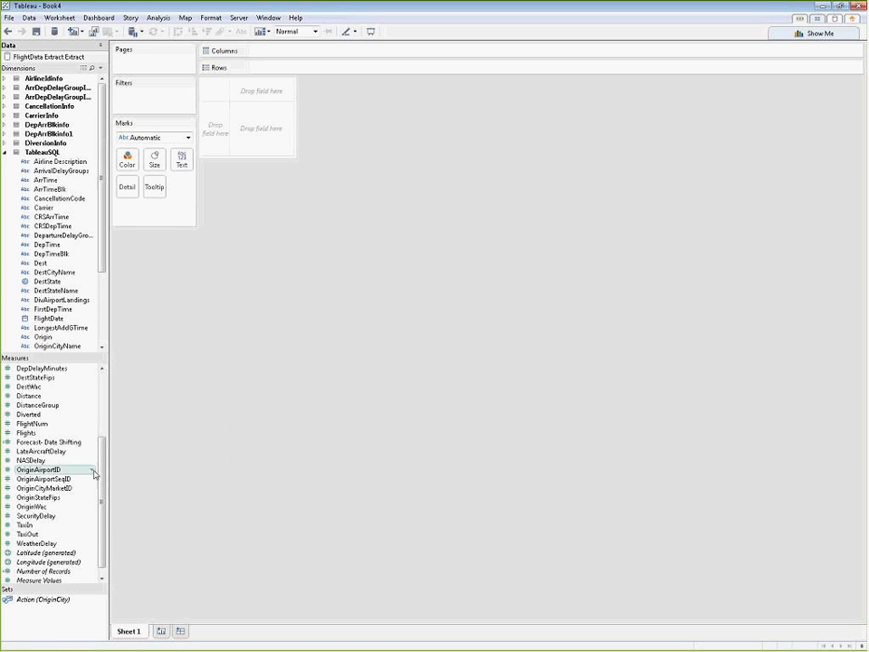
Step: Create a calculated field named Predicted vs Actual with the formula IF INDEX() < SIZE() - 7 THEN 'Actual' ELSE 'Forecasted' END
scroll(81, 543, "down", 1)
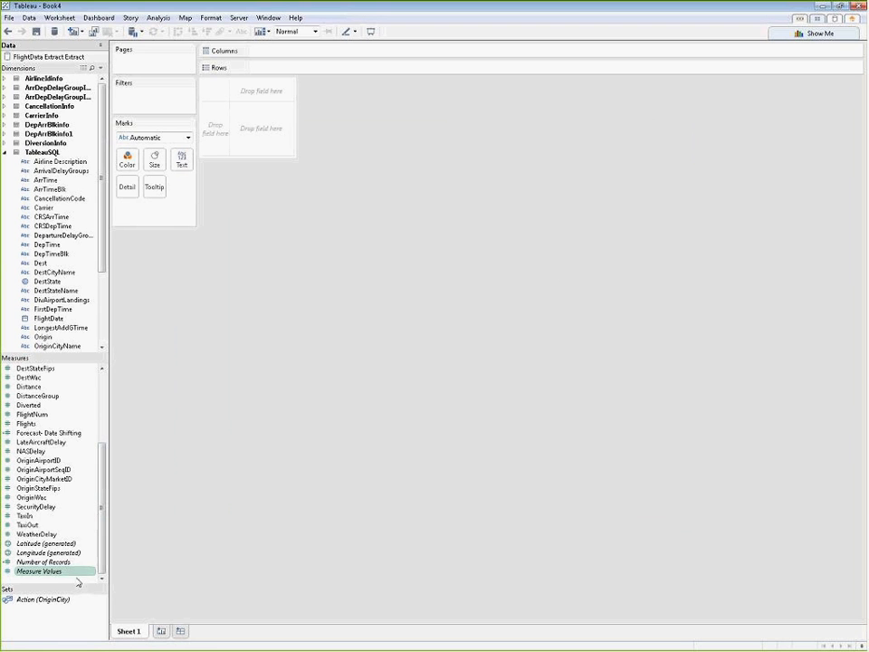
right_click(80, 583)
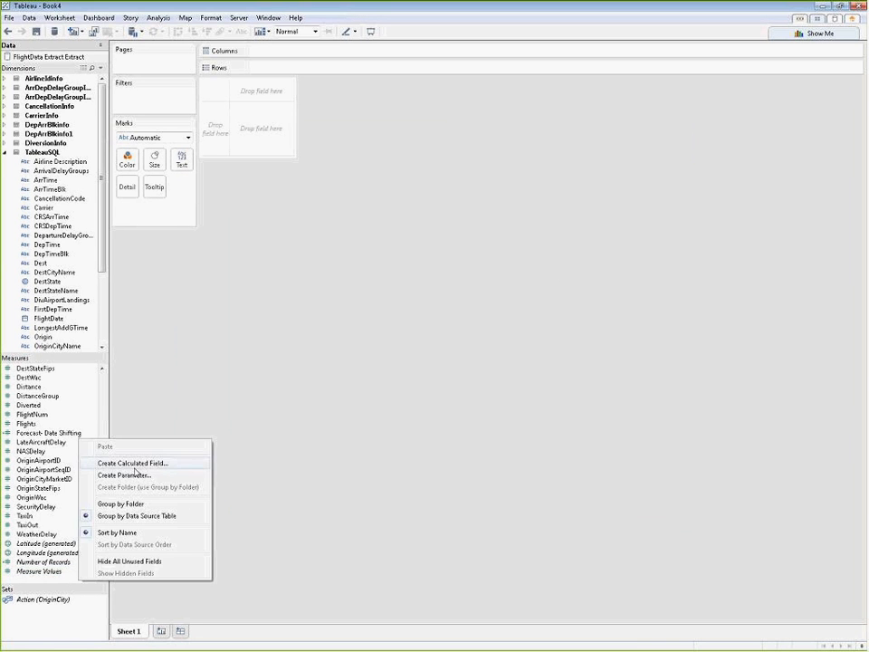
left_click(134, 463)
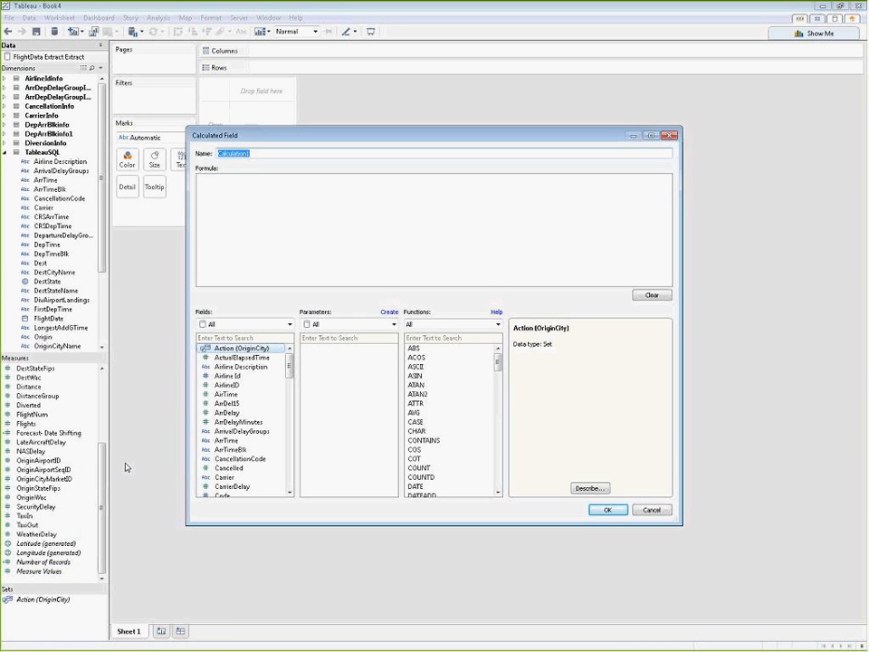
key("alt+Tab")
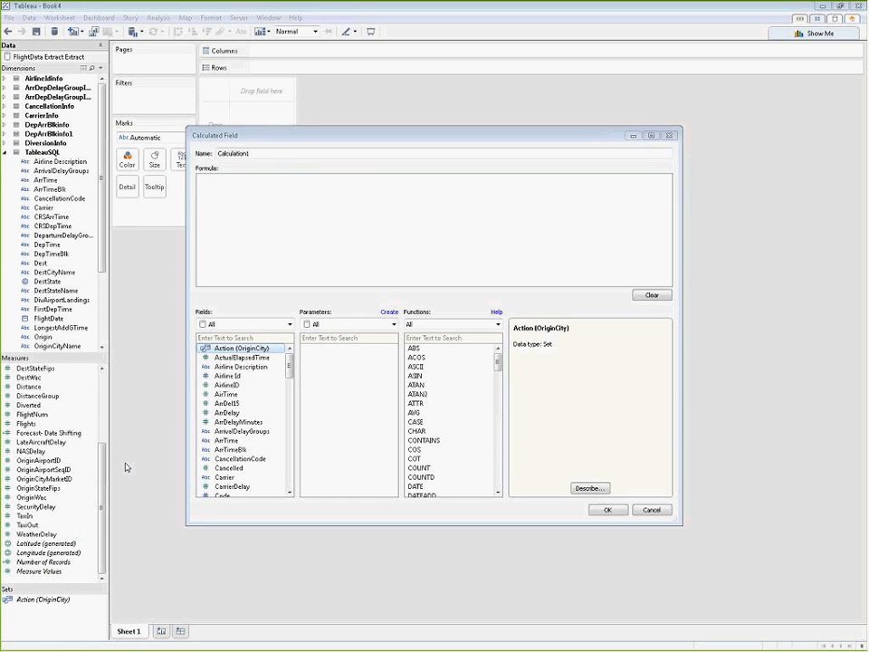
left_click(217, 180)
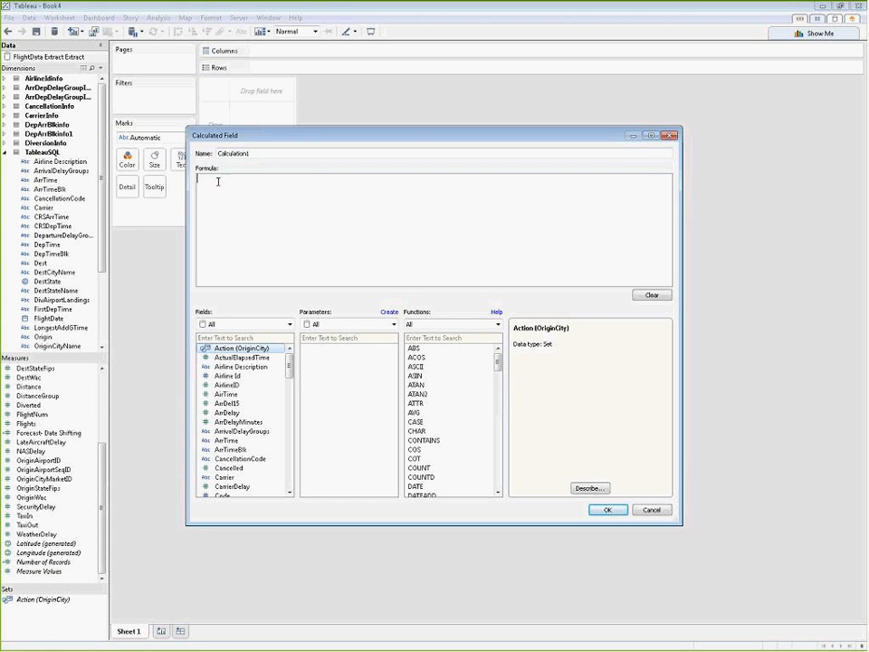
type("IF INDEX() < SIZE() - 7 THEN 'Actual' ELSE 'Forecasted' END")
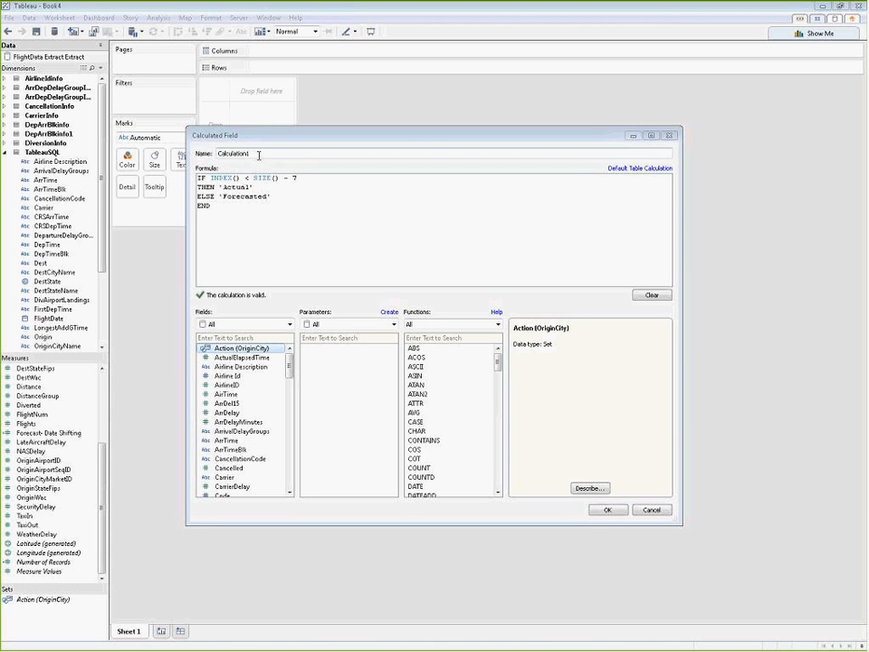
double_click(234, 153)
type("Predicted vs Actual")
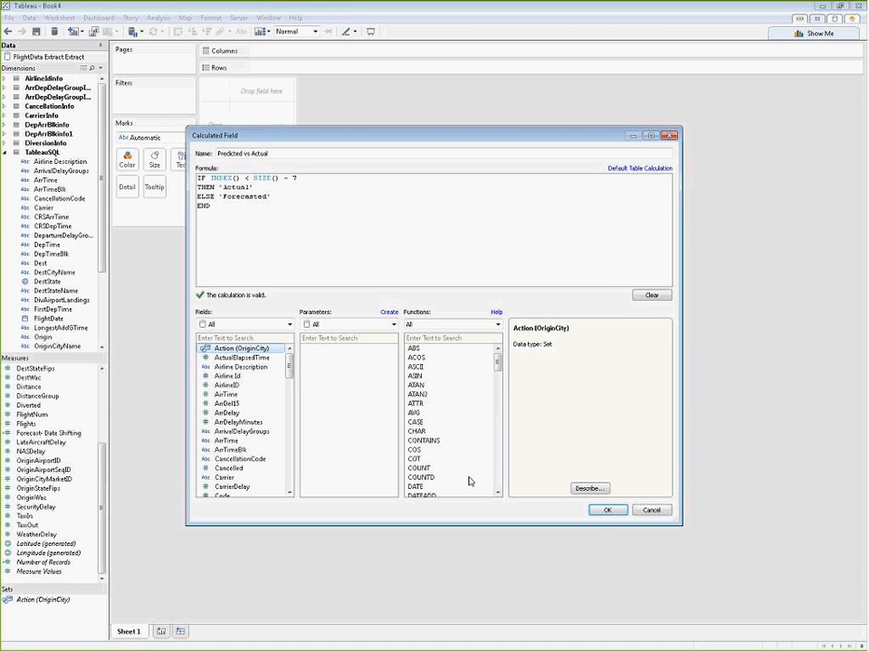
left_click(609, 511)
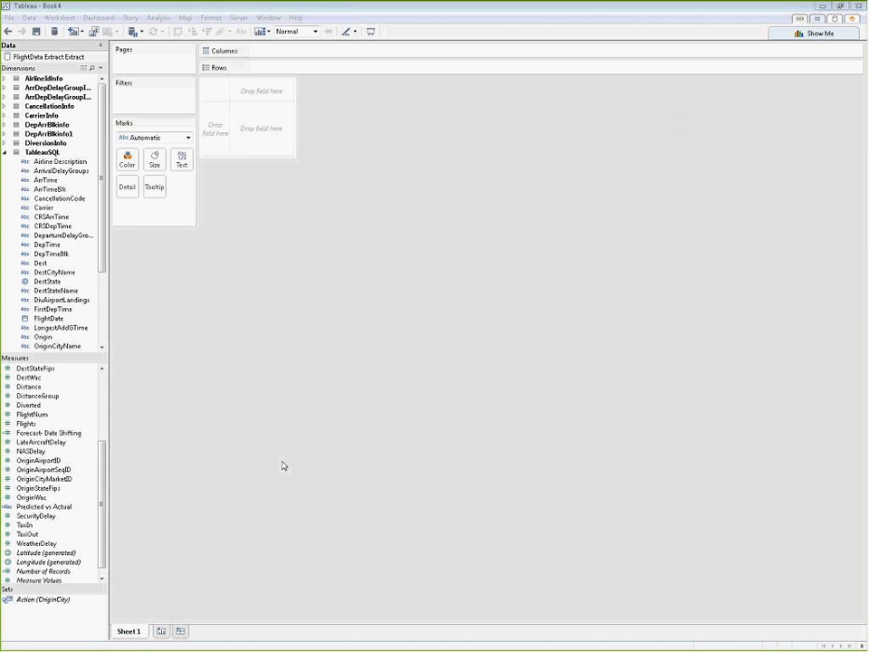
Step: Create a calculated field named add month with the formula min(dateadd('month',7,FlightDate))
left_click_drag(100, 546, 101, 578)
right_click(80, 584)
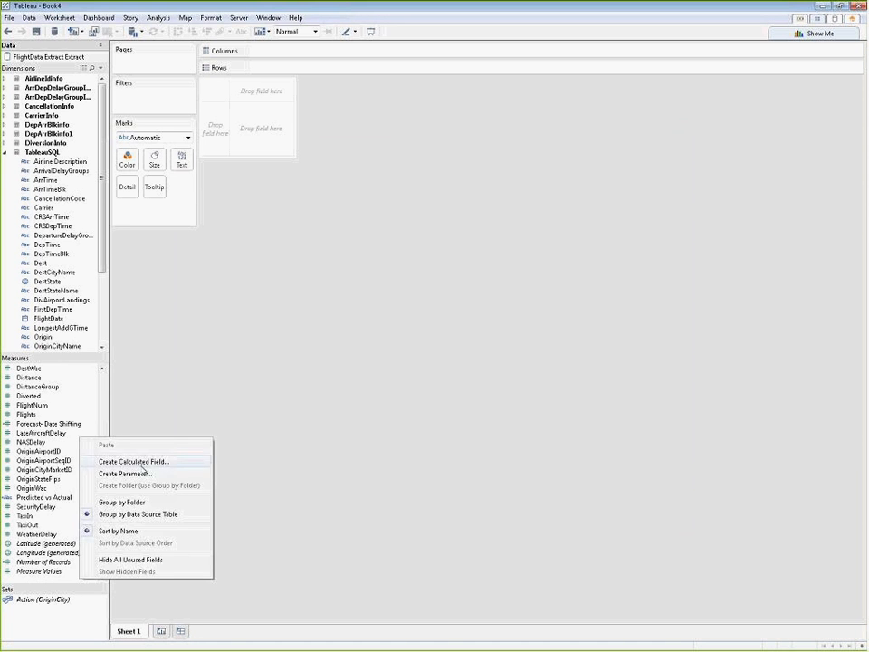
left_click(136, 462)
left_click(254, 199)
type("min(dateadd('month',7,FlightDate))")
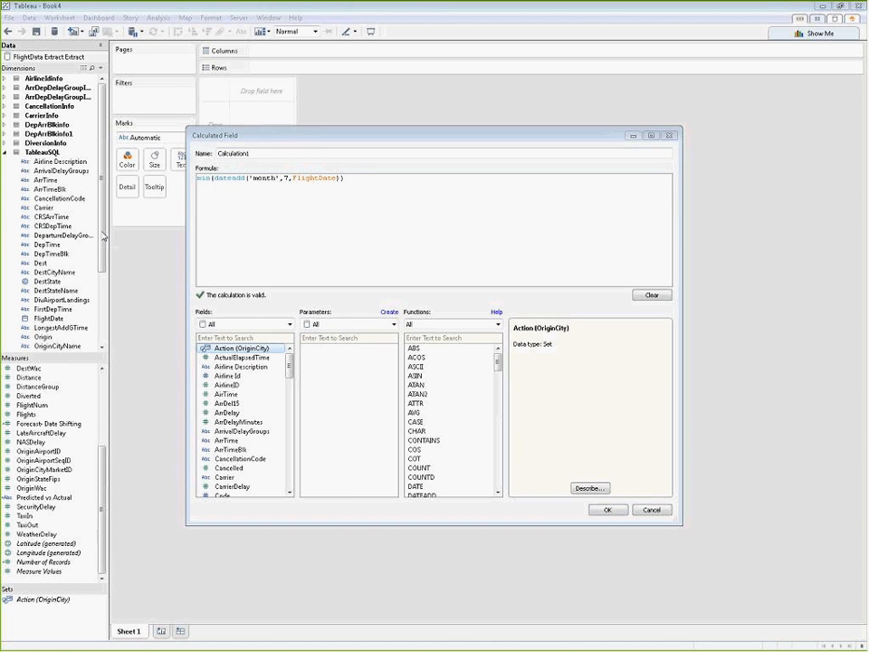
double_click(270, 152)
type("add mont")
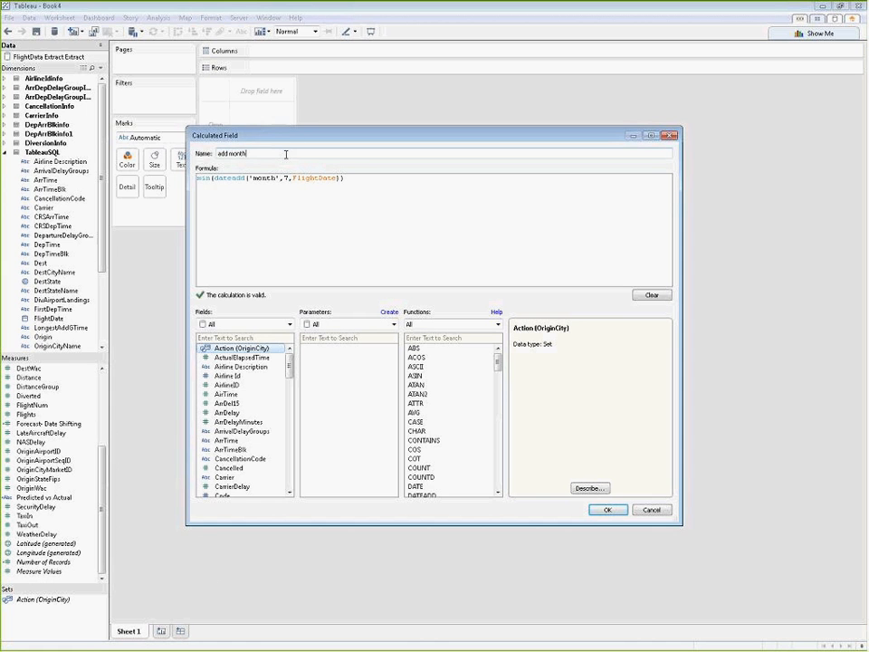
type("h")
left_click(608, 510)
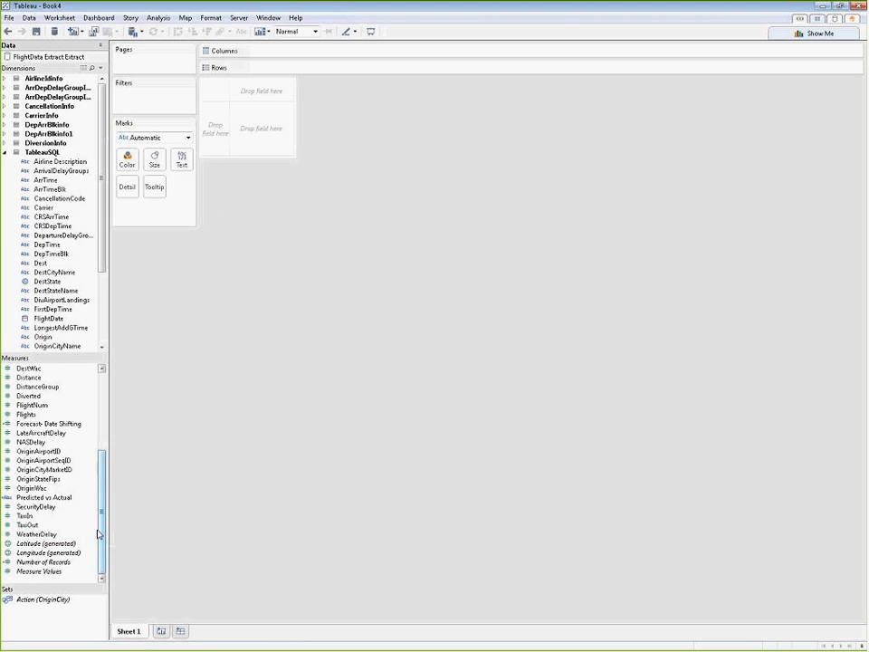
Step: Set the default date format of the add month field to the "March, 2001" style
scroll(91, 462, "up", 5)
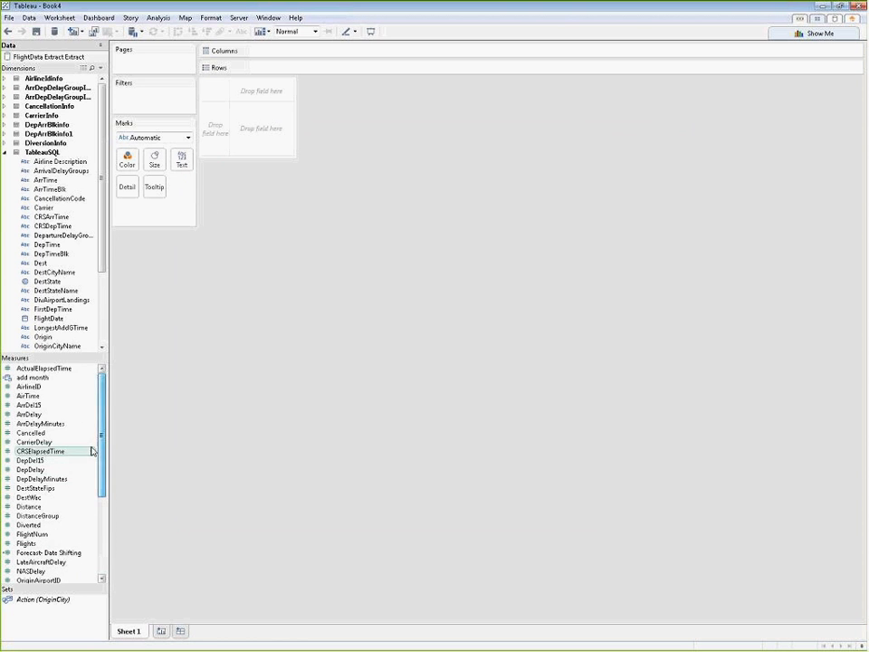
right_click(38, 377)
mouse_move(158, 589)
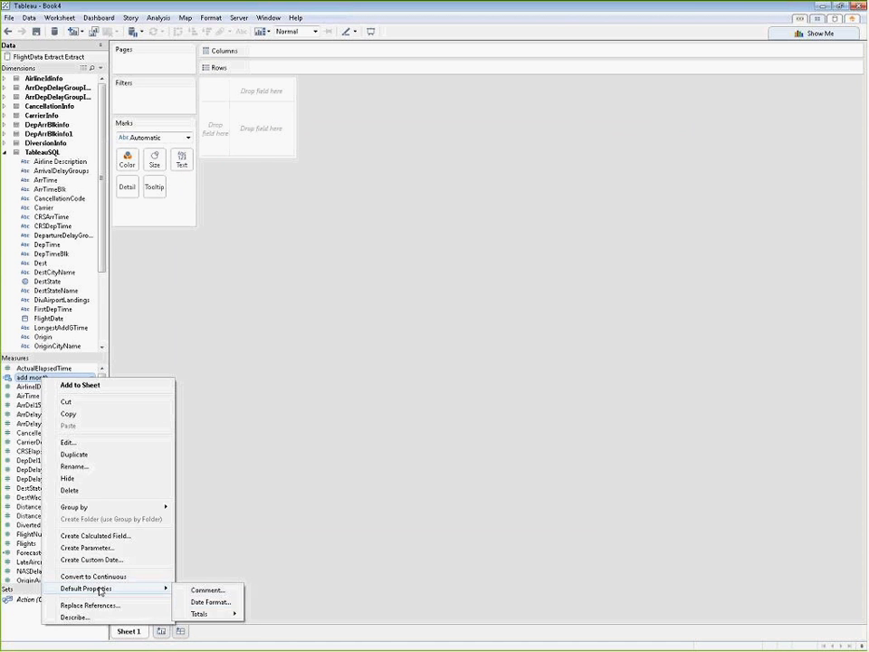
left_click(187, 603)
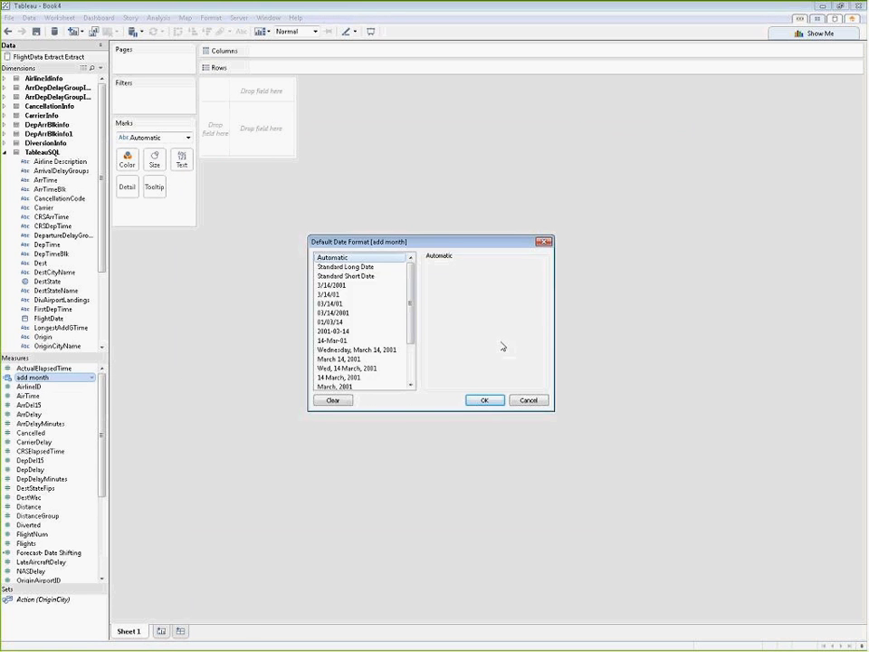
left_click(355, 387)
left_click(485, 401)
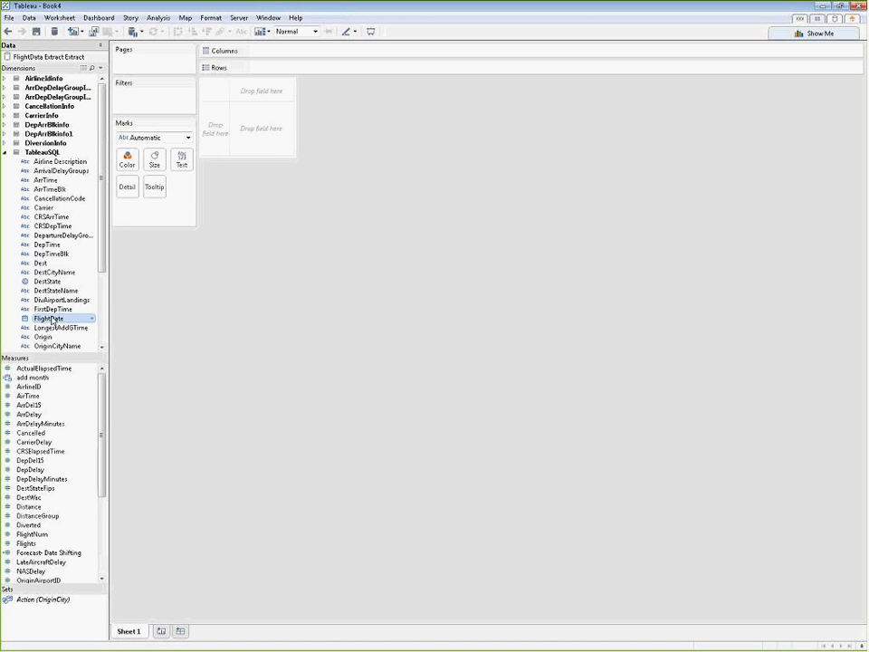
Step: Place FlightDate on Columns as the continuous MONTH(FlightDate)
mouse_move(52, 319)
left_mouse_down()
mouse_move(486, 58)
mouse_move(405, 56)
left_mouse_up()
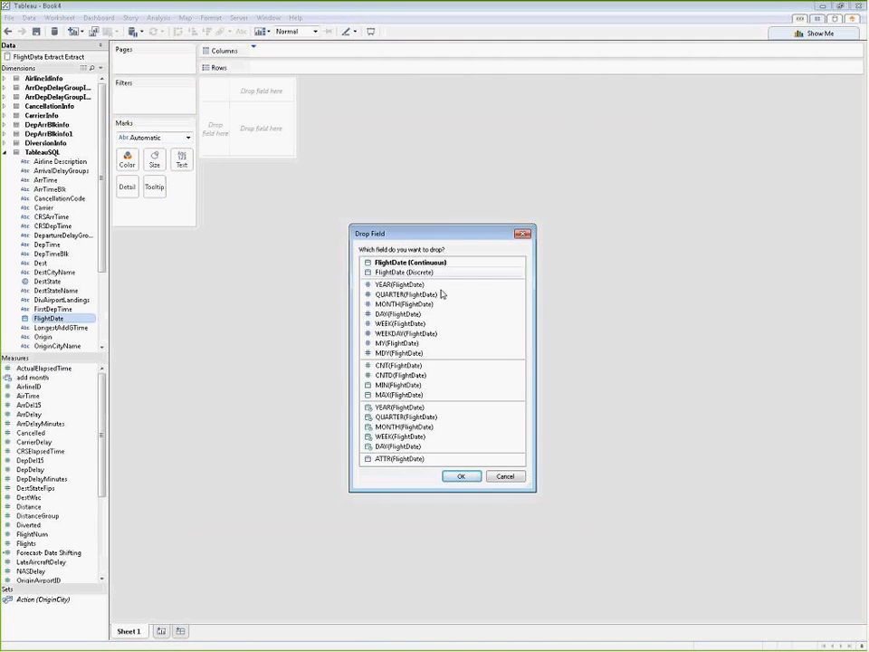
left_click(422, 426)
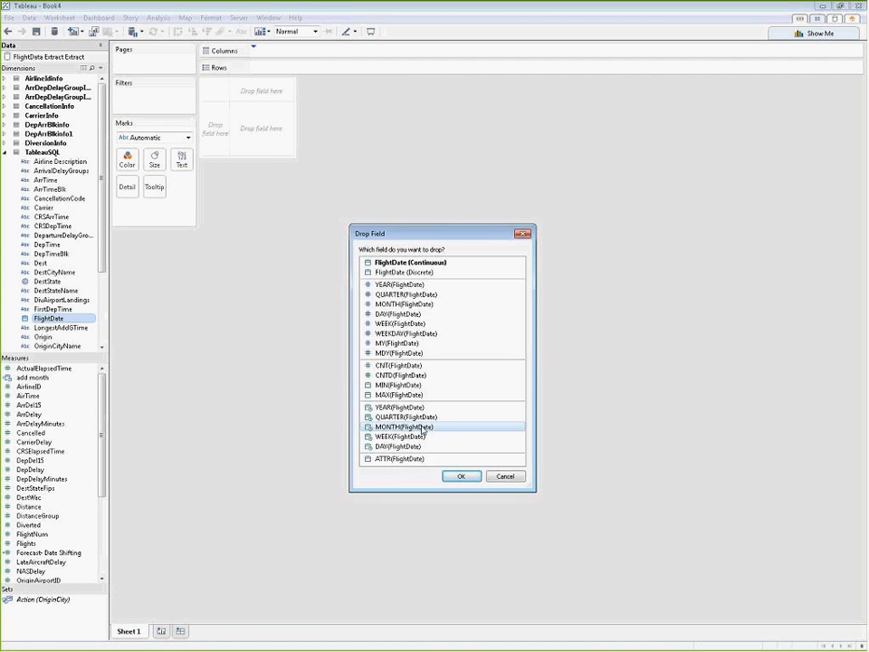
left_click(463, 477)
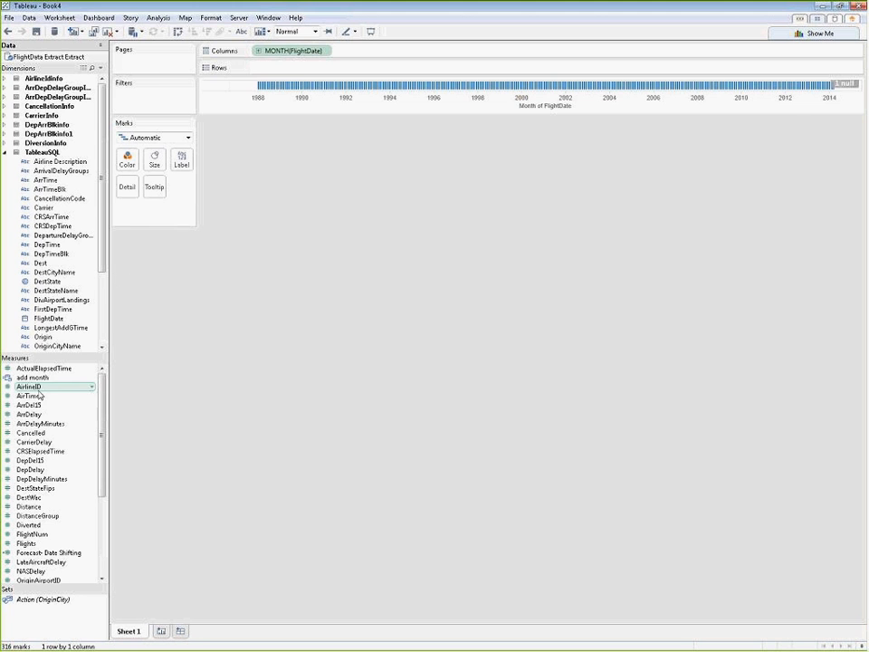
Step: Add the add month field to the marks as detail and place Forecast- Date Shifting on Rows
left_click_drag(36, 377, 158, 214)
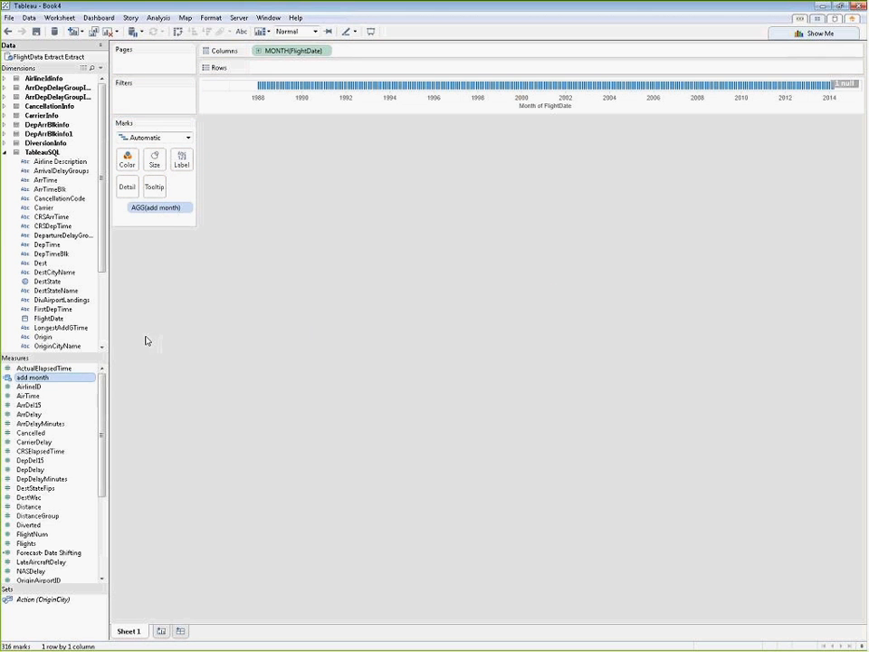
left_click_drag(102, 396, 94, 463)
left_click(64, 436)
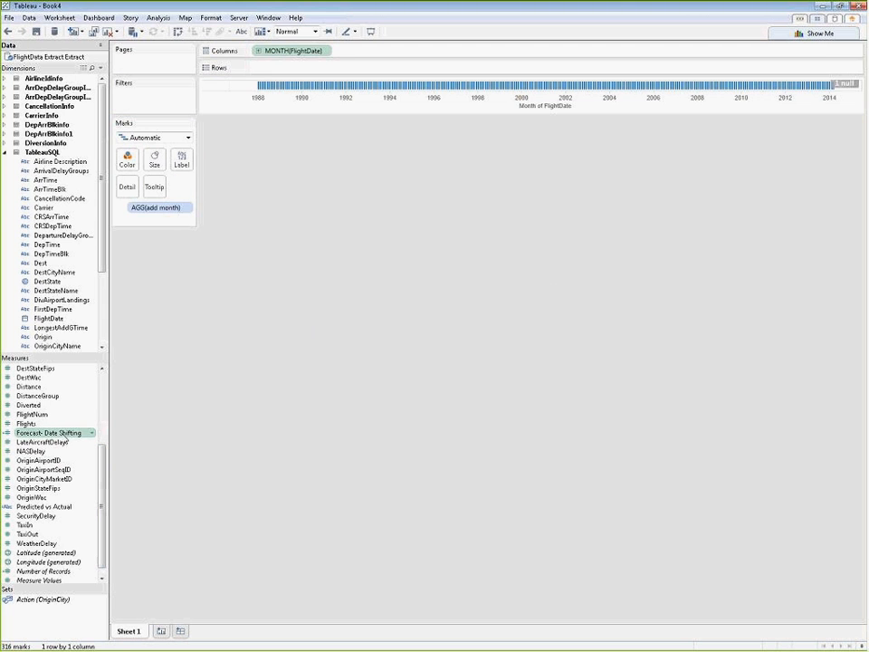
left_click_drag(65, 441, 287, 70)
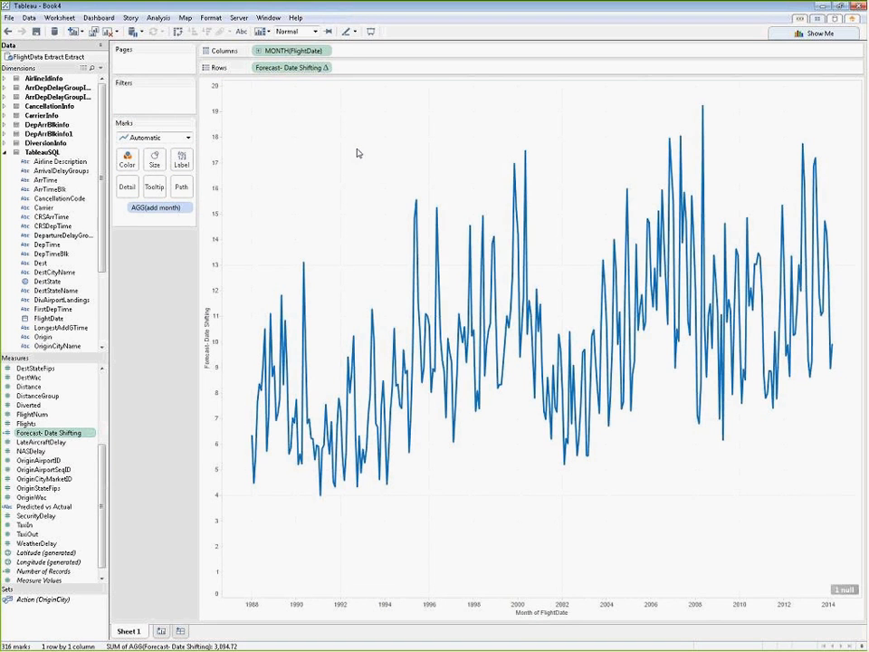
Step: Remove the Month of FlightDate line from the tooltip and color the marks by Predicted vs Actual
left_click(154, 187)
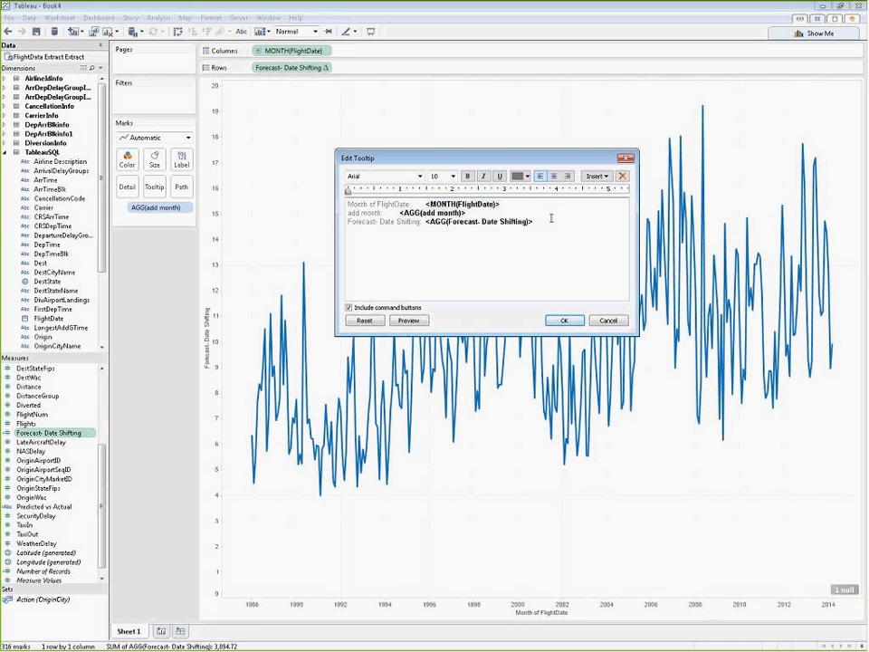
left_click_drag(520, 203, 305, 203)
key("Delete")
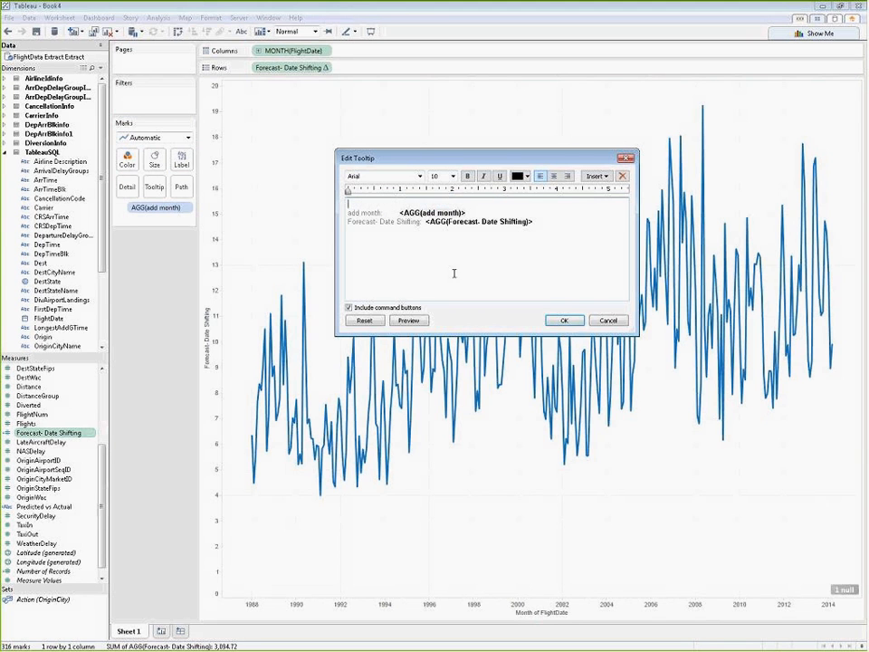
left_click(572, 322)
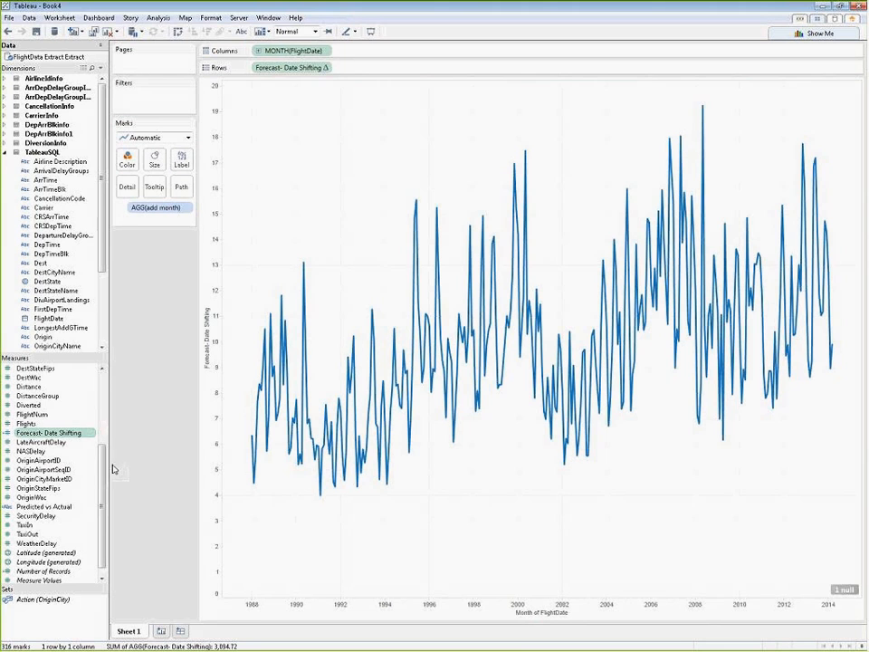
left_click_drag(45, 506, 140, 154)
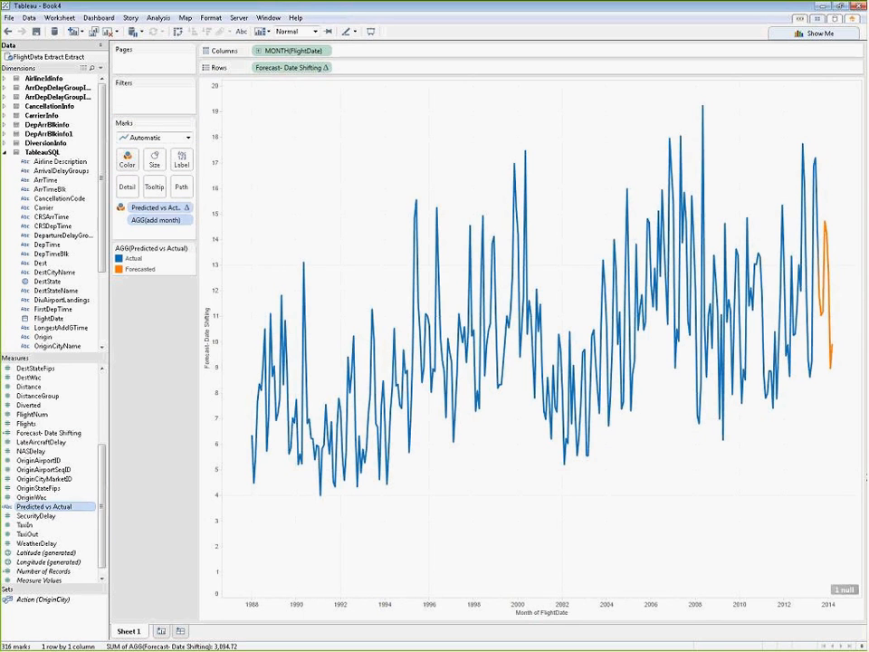
mouse_move(834, 351)
Step: Create an integer parameter named R Forecast Period with a current value of 7
right_click(55, 625)
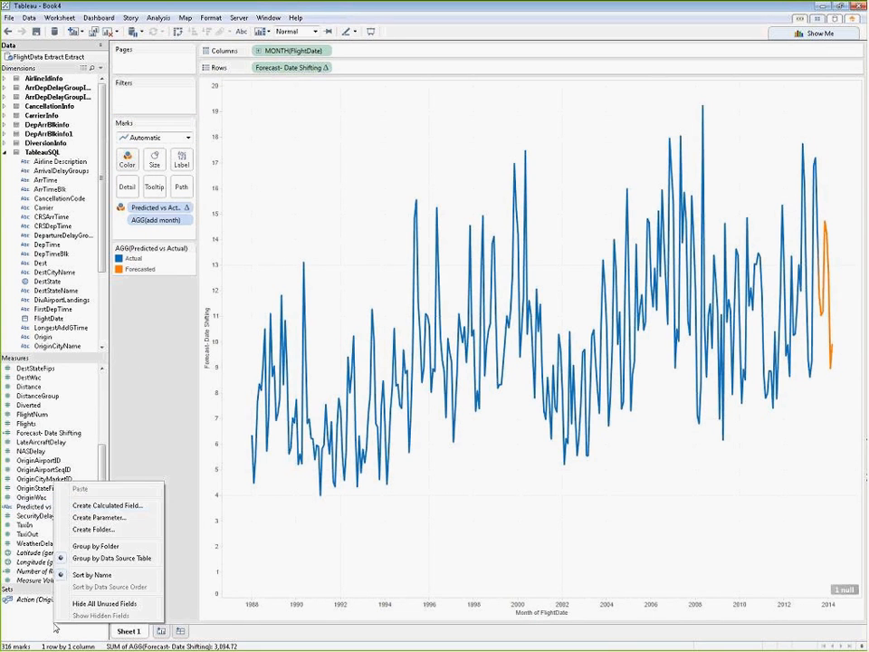
left_click(95, 517)
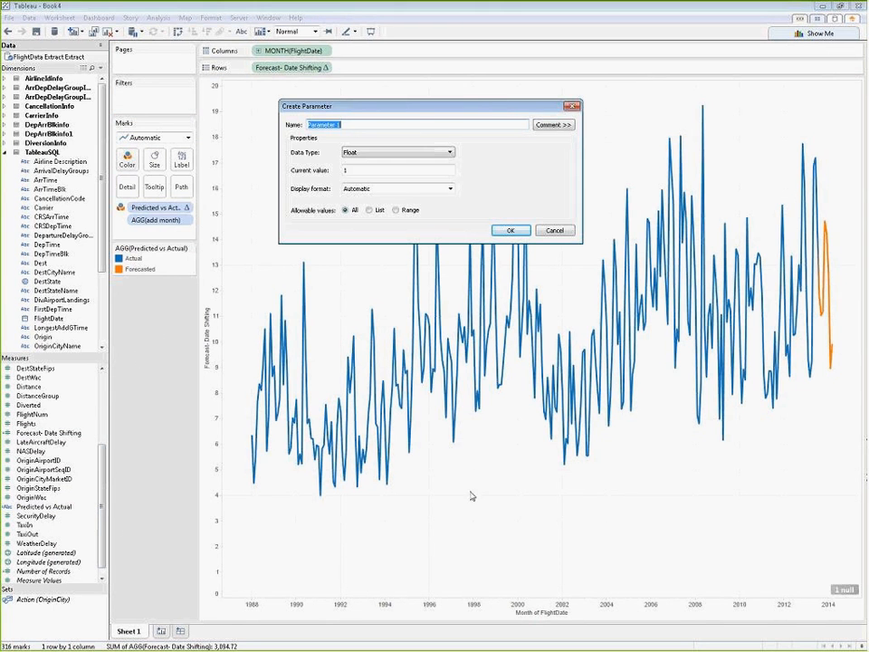
left_click(448, 153)
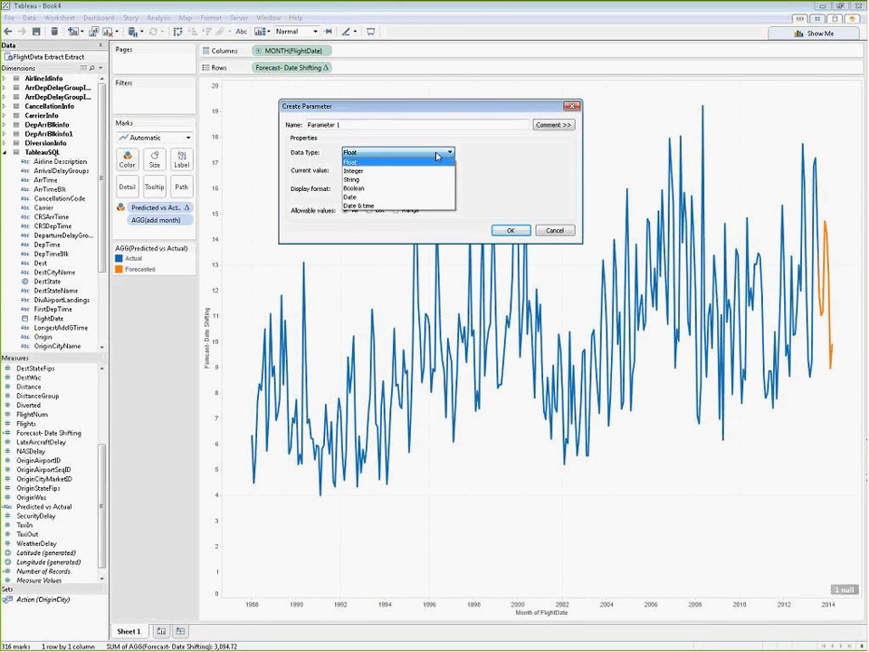
left_click(433, 170)
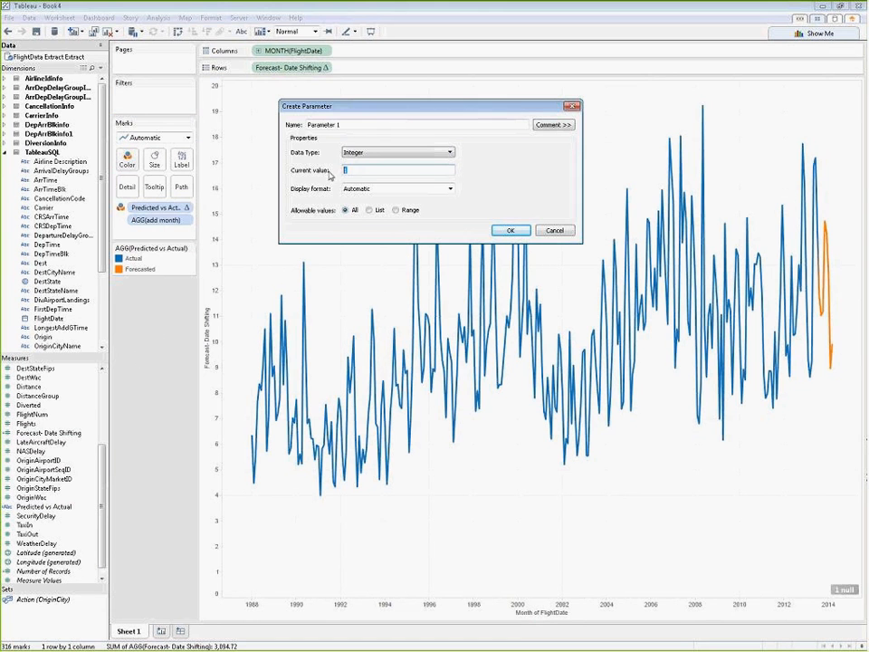
type("7")
left_click(370, 122)
left_click_drag(370, 122, 265, 122)
type("R")
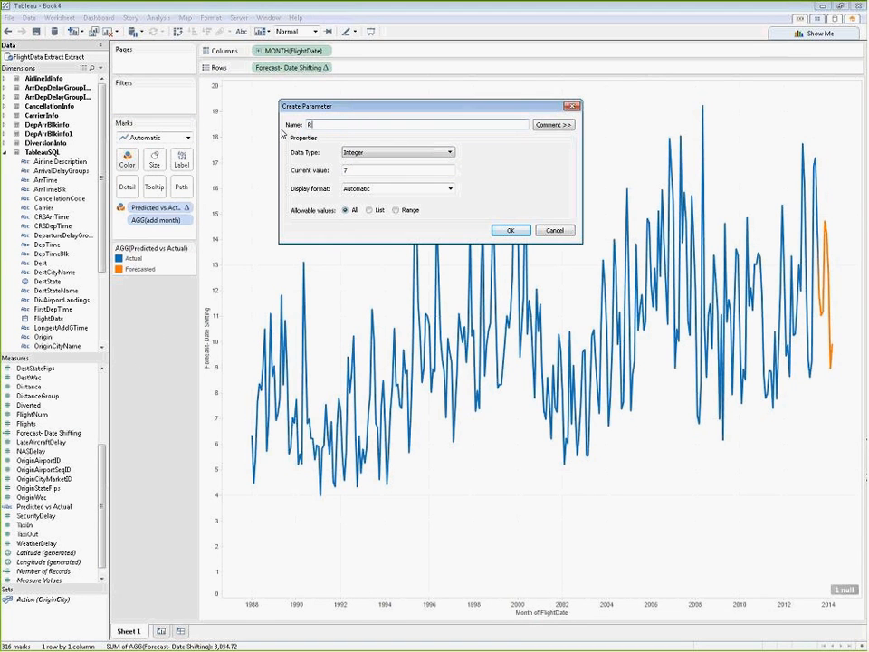
type(" Forecast Period")
left_click(510, 231)
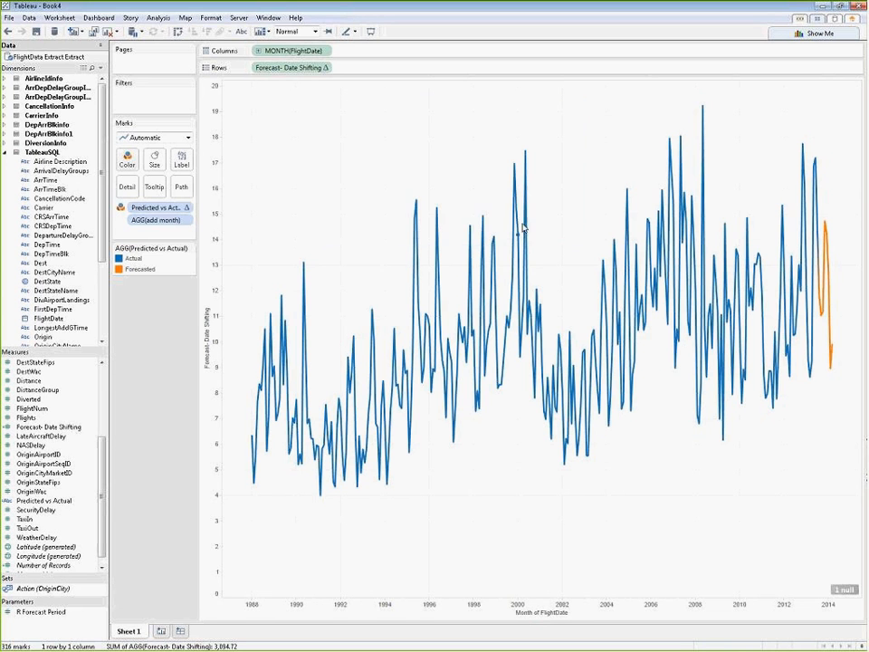
Step: Replace the final argument 7 in the Forecast- Date Shifting formula with the R Forecast Period parameter
right_click(80, 428)
left_click(107, 258)
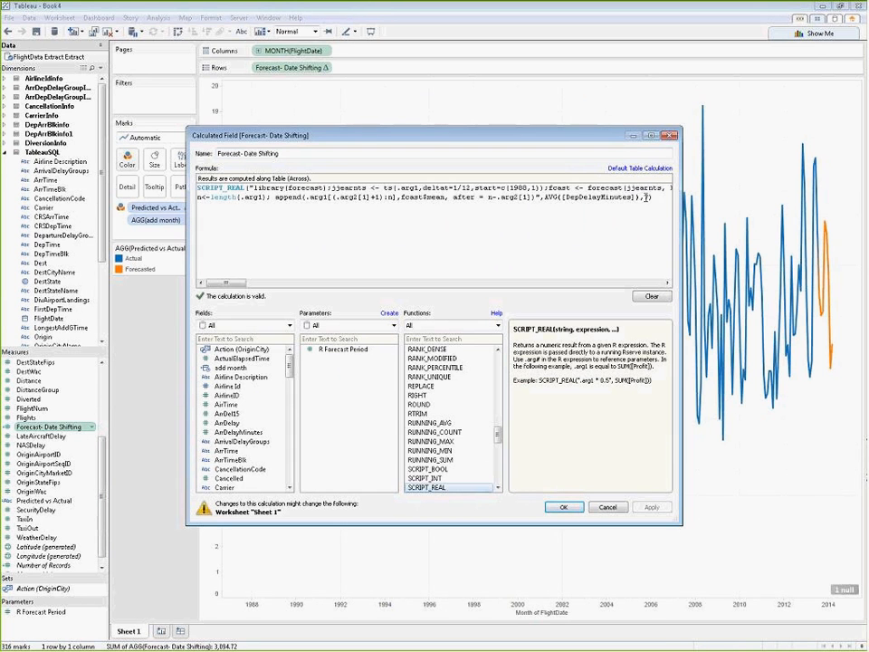
left_click_drag(645, 196, 651, 197)
double_click(344, 352)
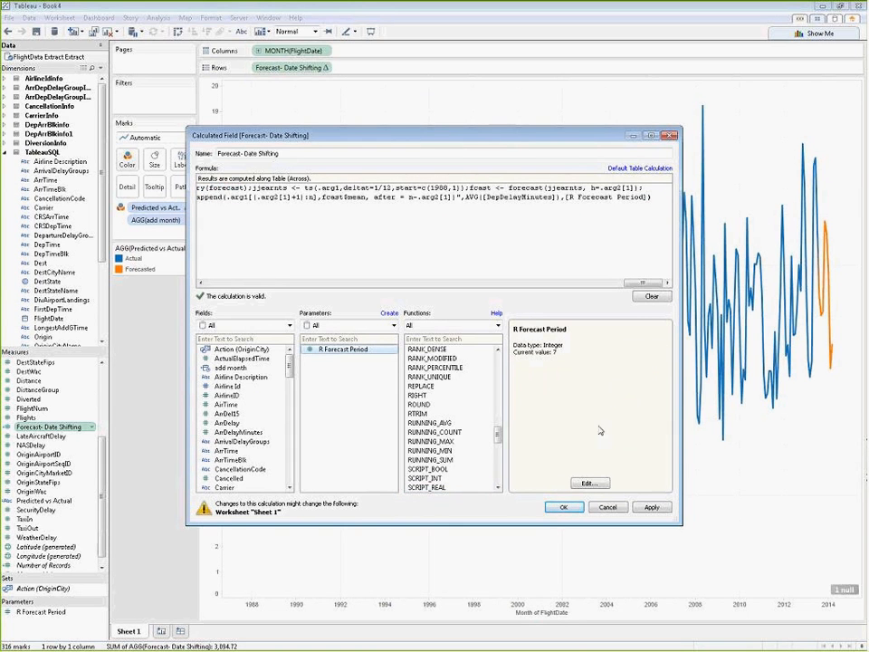
left_click(565, 508)
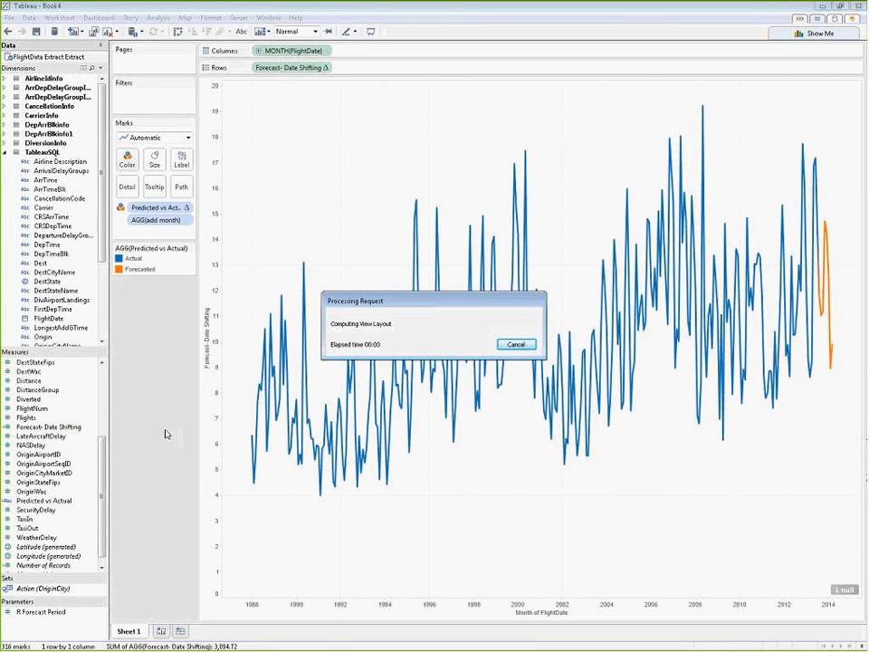
Step: Replace the 7 after SIZE() in the Predicted vs Actual formula with the R Forecast Period parameter
right_click(56, 502)
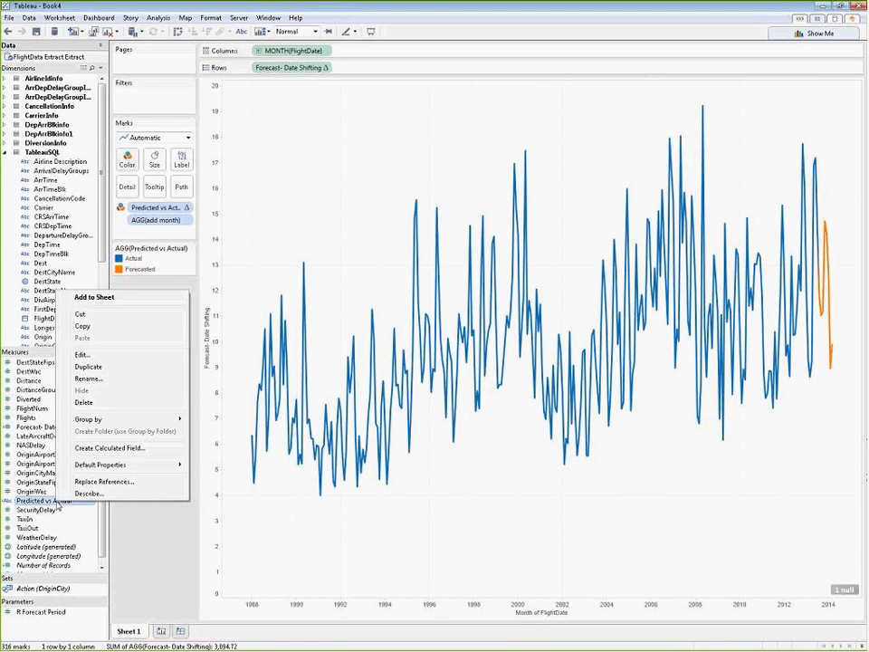
left_click(81, 354)
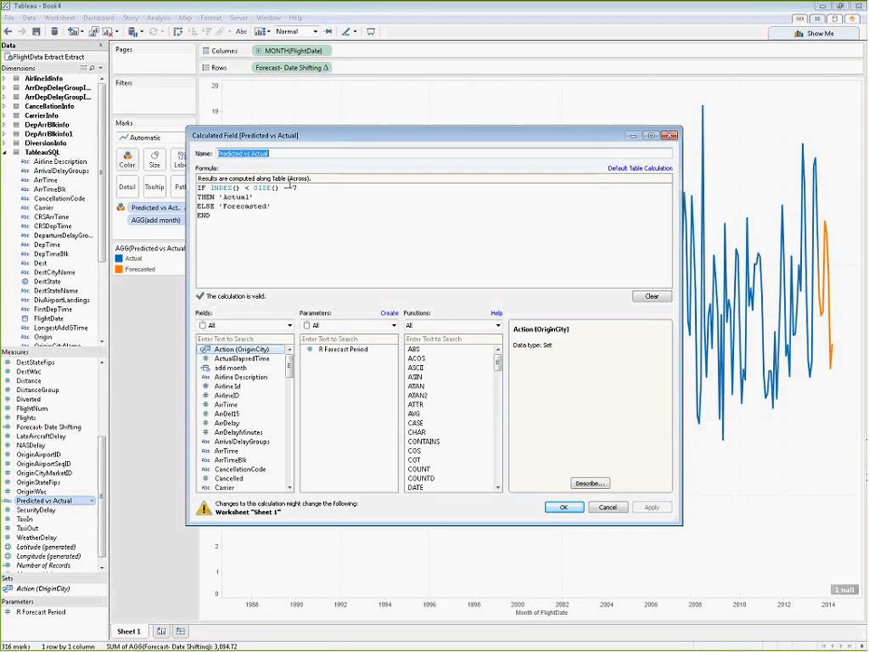
left_click_drag(291, 188, 307, 187)
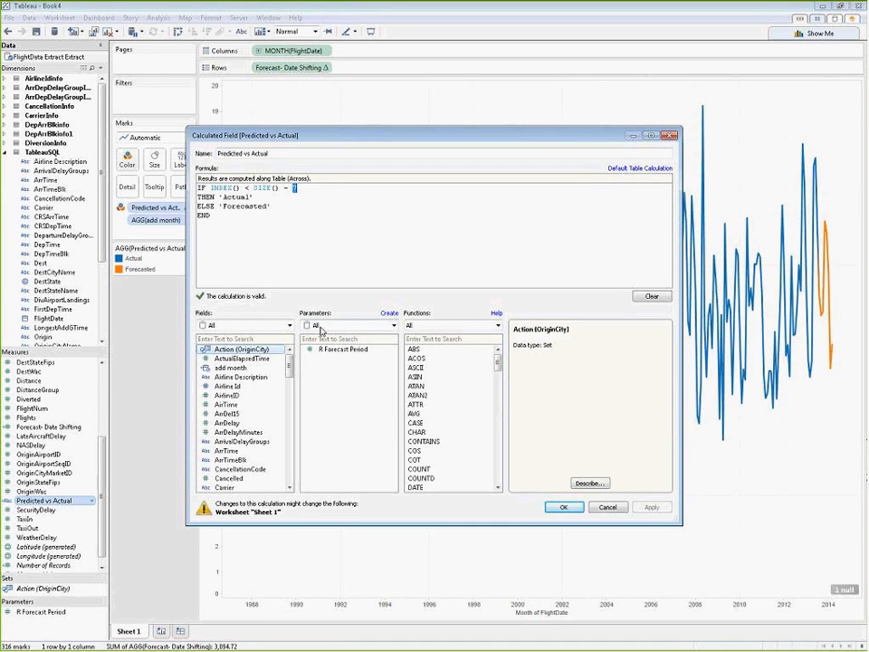
left_click(336, 350)
double_click(334, 355)
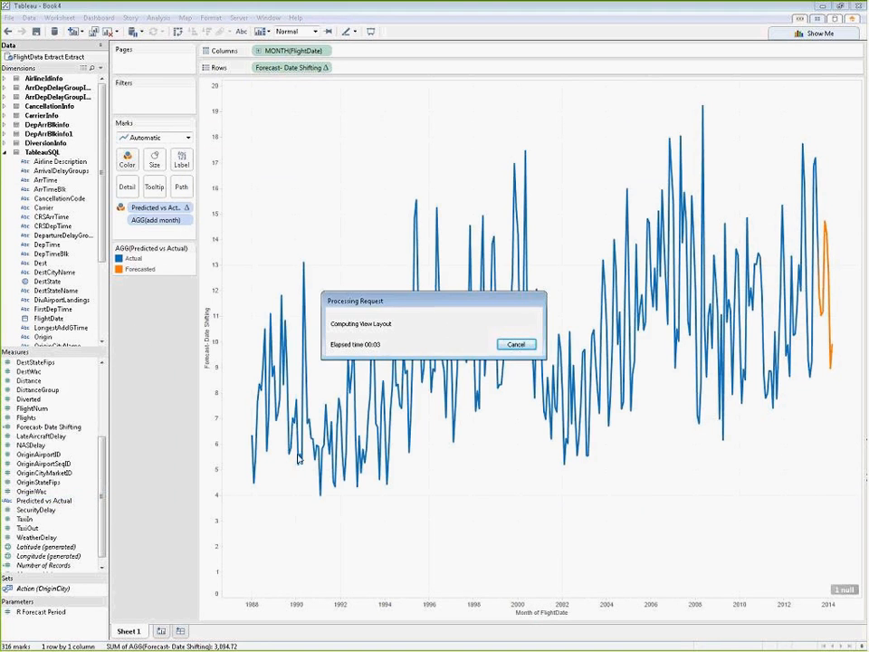
Step: Replace the 7 in the add month formula with the R Forecast Period parameter and save the calculated field
left_click_drag(102, 476, 111, 389)
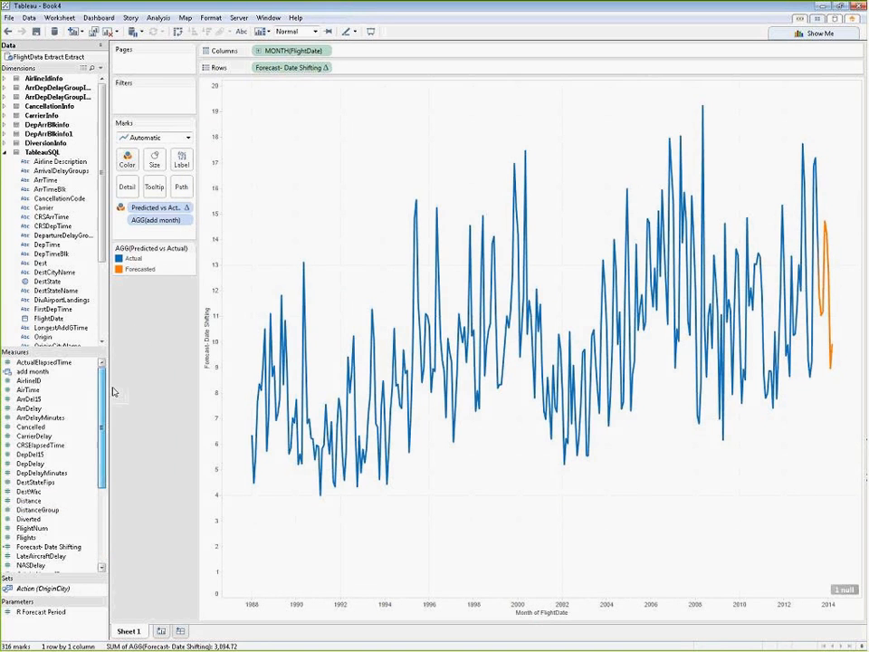
right_click(52, 372)
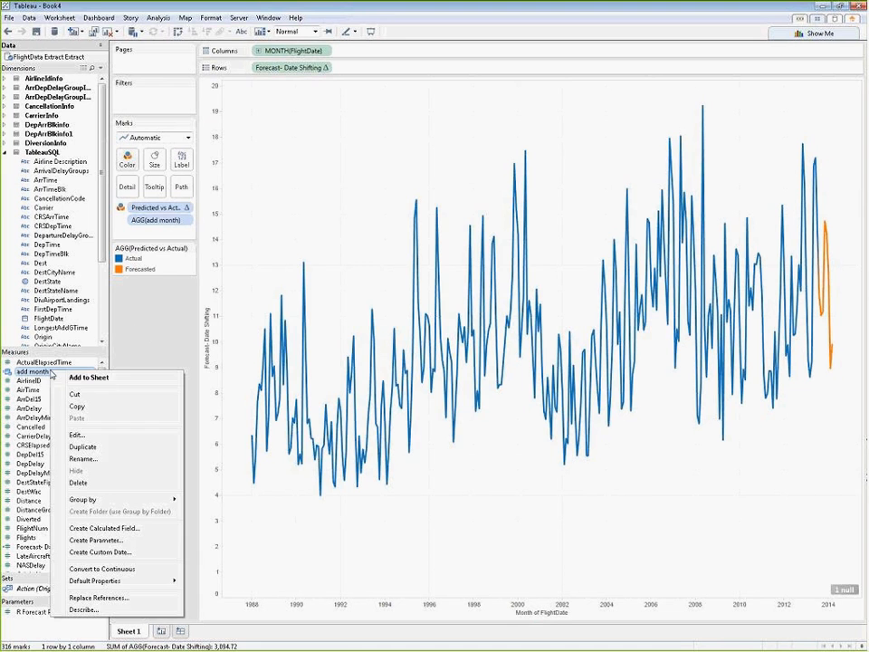
left_click(77, 435)
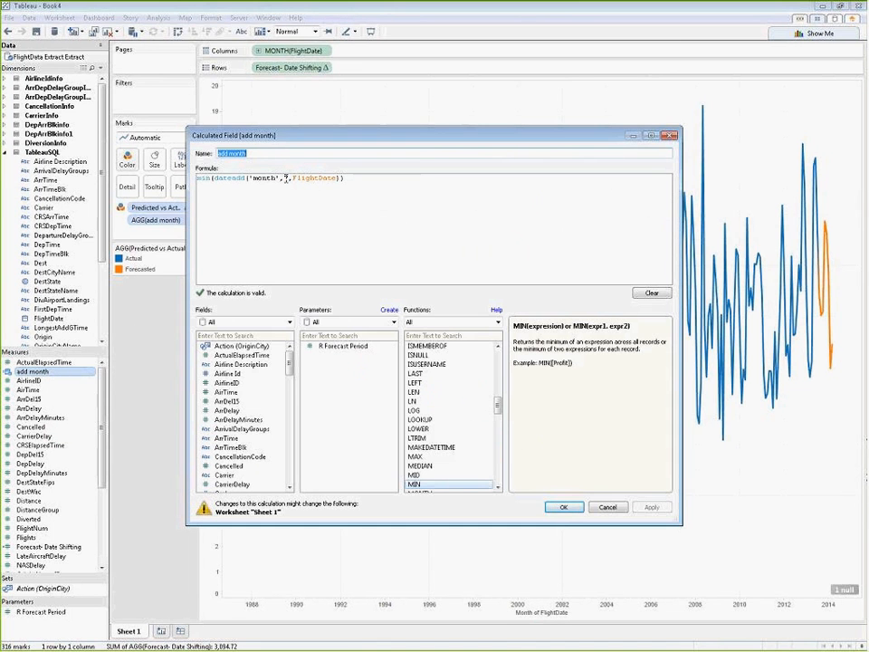
double_click(283, 179)
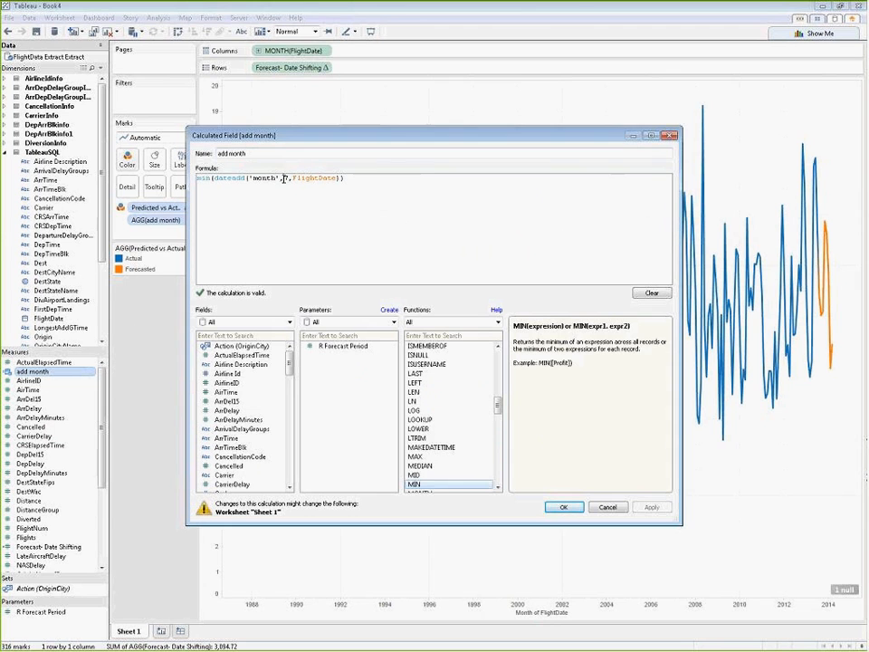
left_click(353, 348)
double_click(353, 347)
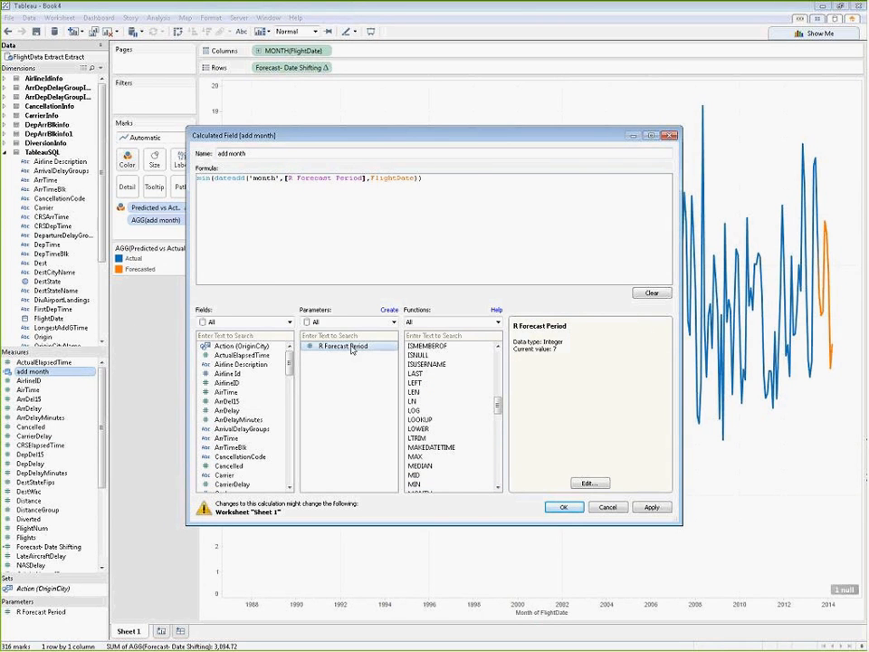
left_click(653, 509)
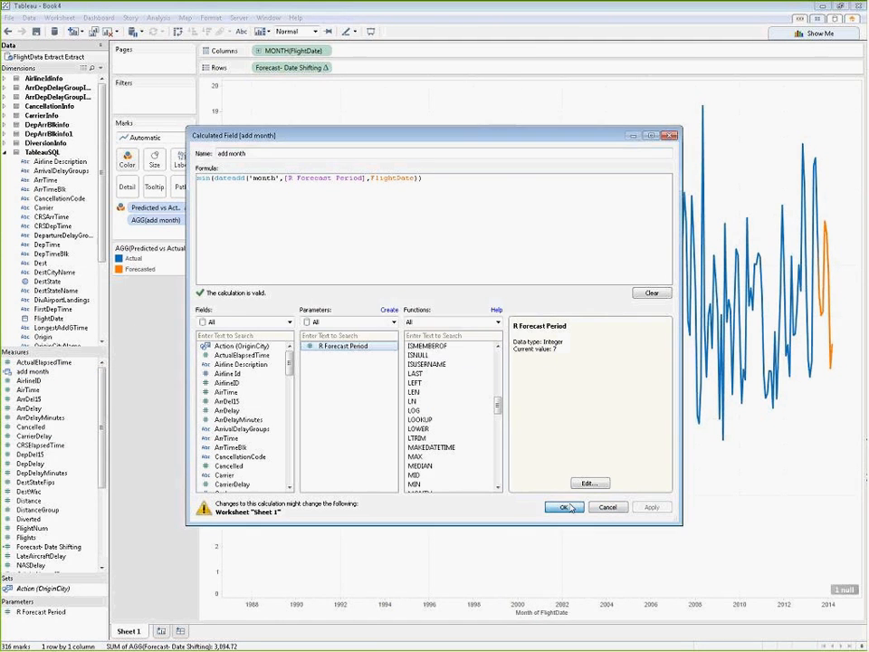
left_click(564, 507)
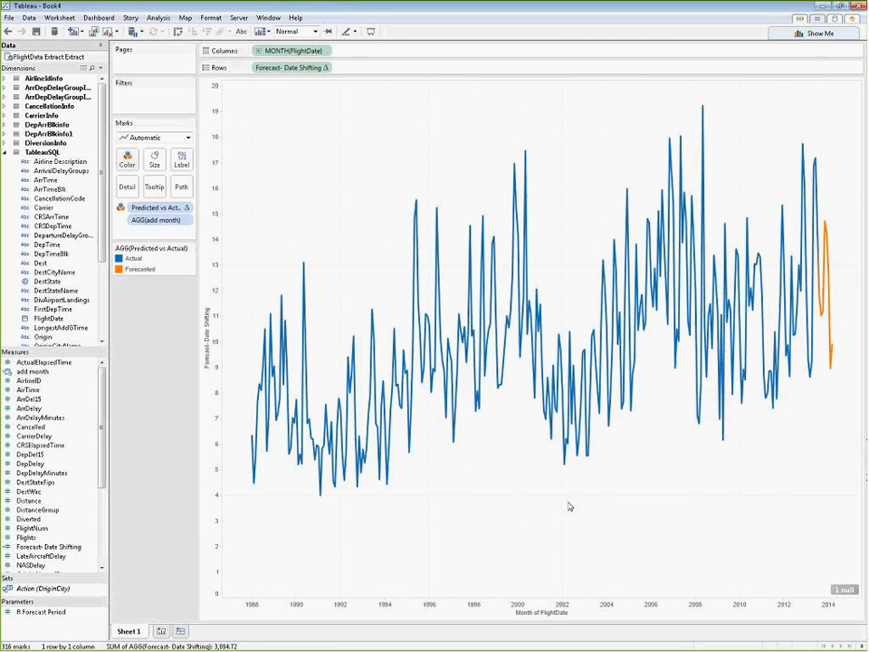
Step: Show the parameter control for R Forecast Period and set its value to 8
left_click(39, 614)
right_click(39, 617)
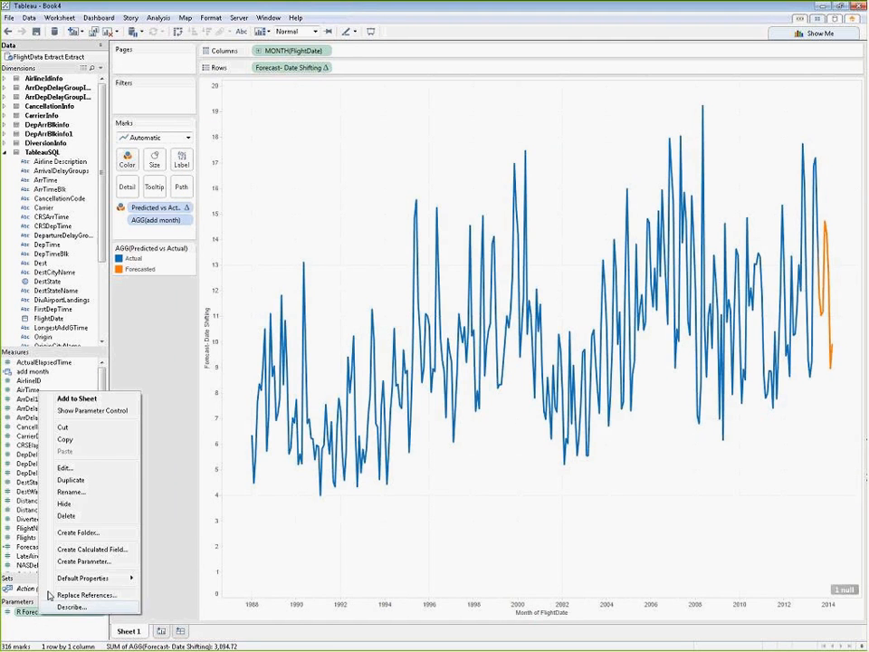
left_click(71, 314)
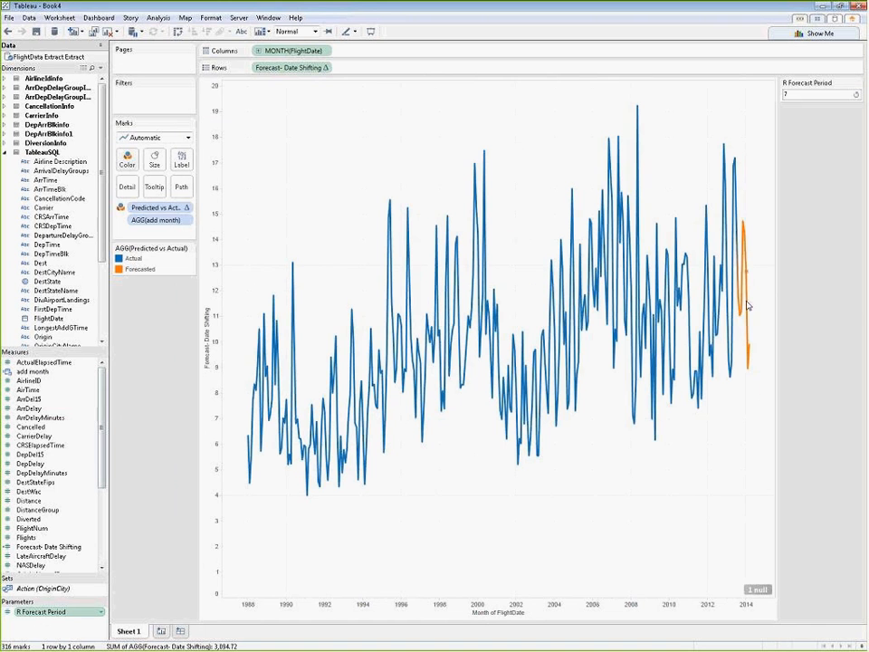
mouse_move(751, 347)
double_click(795, 93)
type("8")
left_click(811, 144)
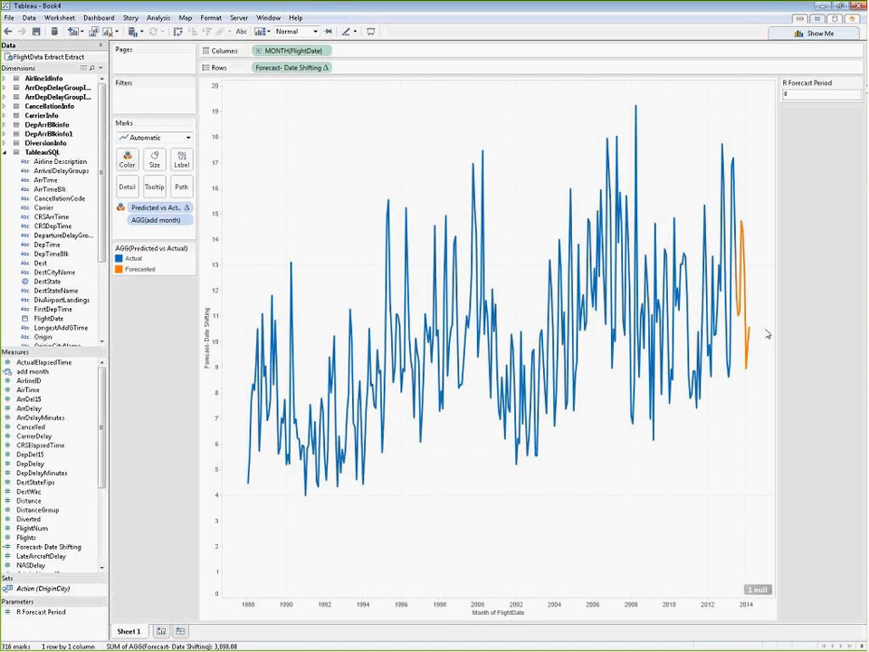
mouse_move(756, 334)
Step: Rename Sheet 1 as "Avg Delays By Date -R Forecast"
double_click(129, 632)
type("Avg")
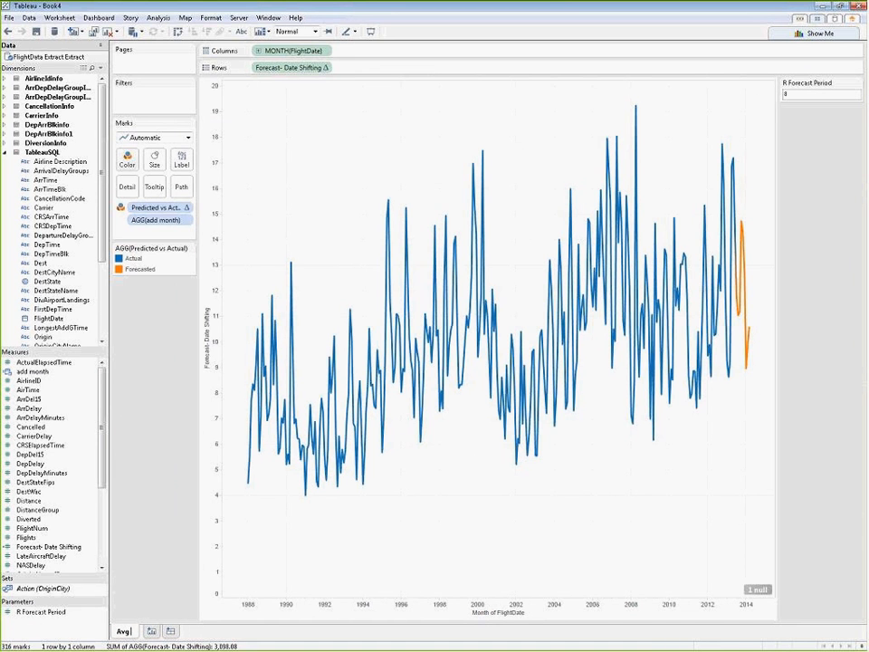
type(" Delays")
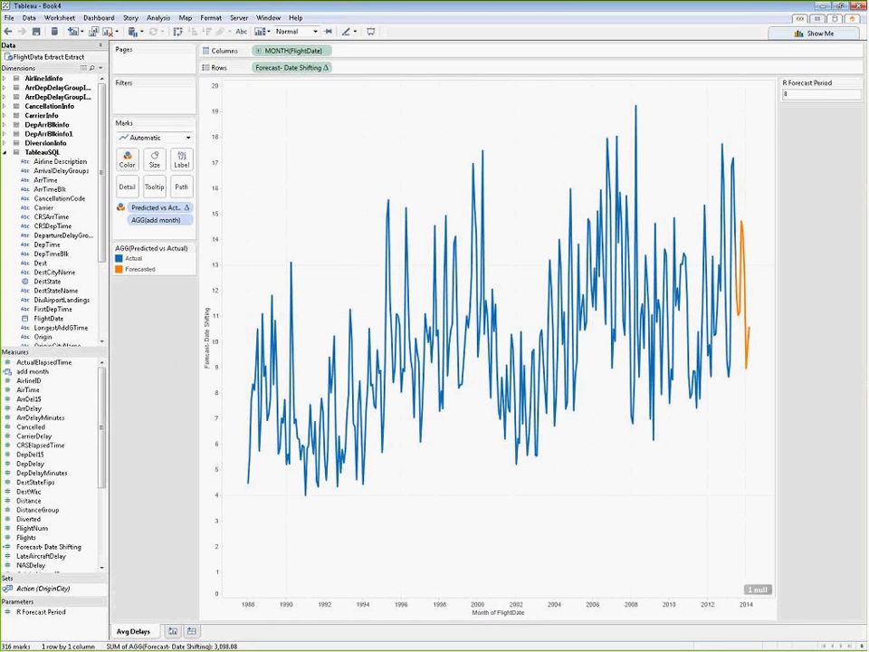
key("Return")
type("By Date")
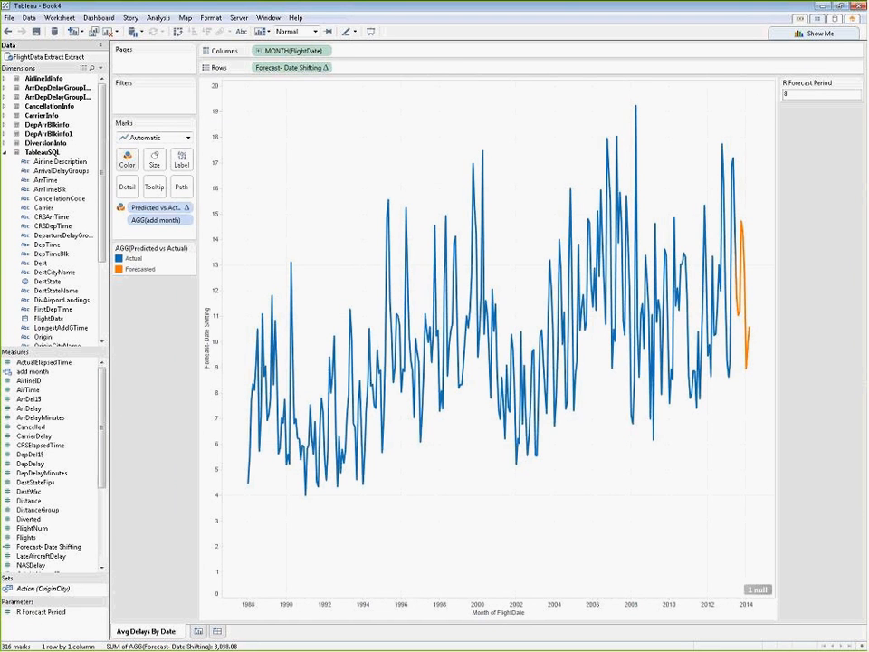
type(" R")
key("BackSpace")
type("-R Fore")
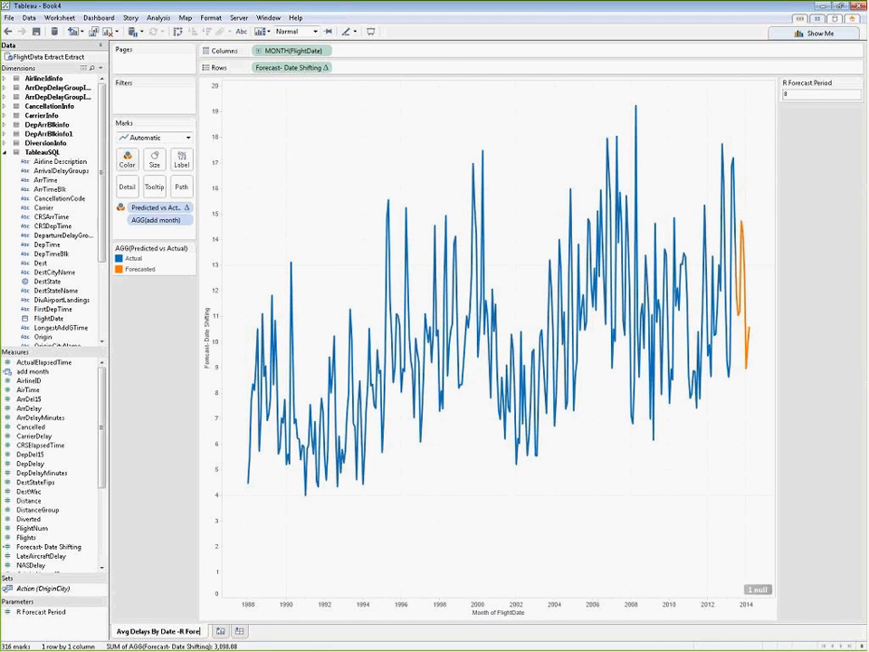
type("csast")
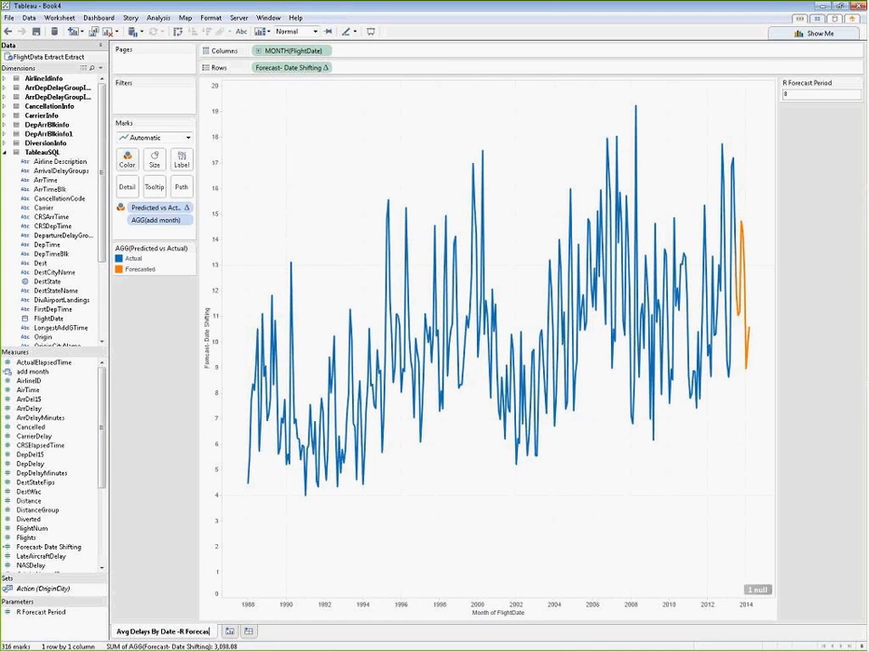
key("Return")
Step: Create a new worksheet and place FlightDate on Columns as a continuous MONTH date
left_click(228, 631)
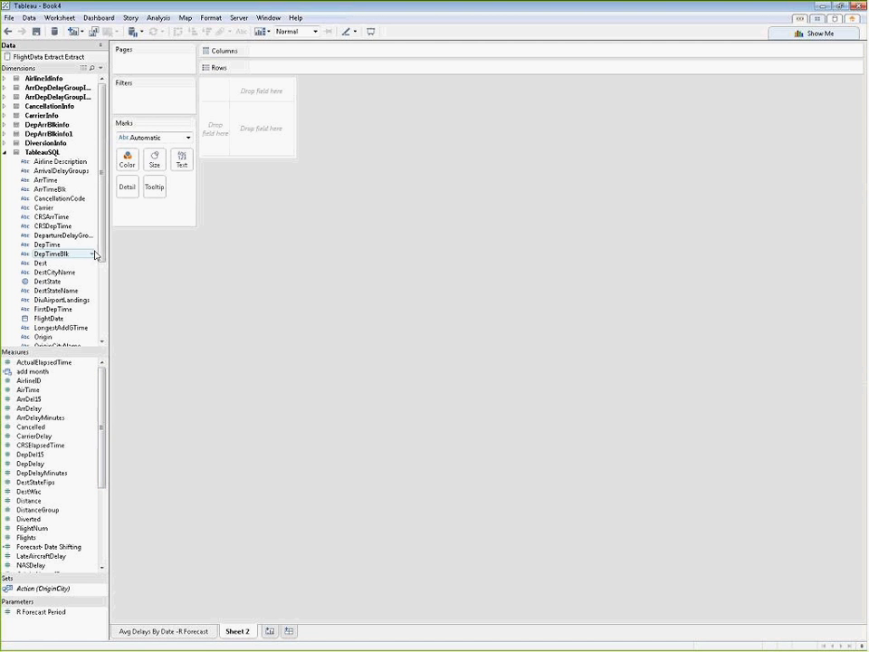
scroll(78, 295, "down", 1)
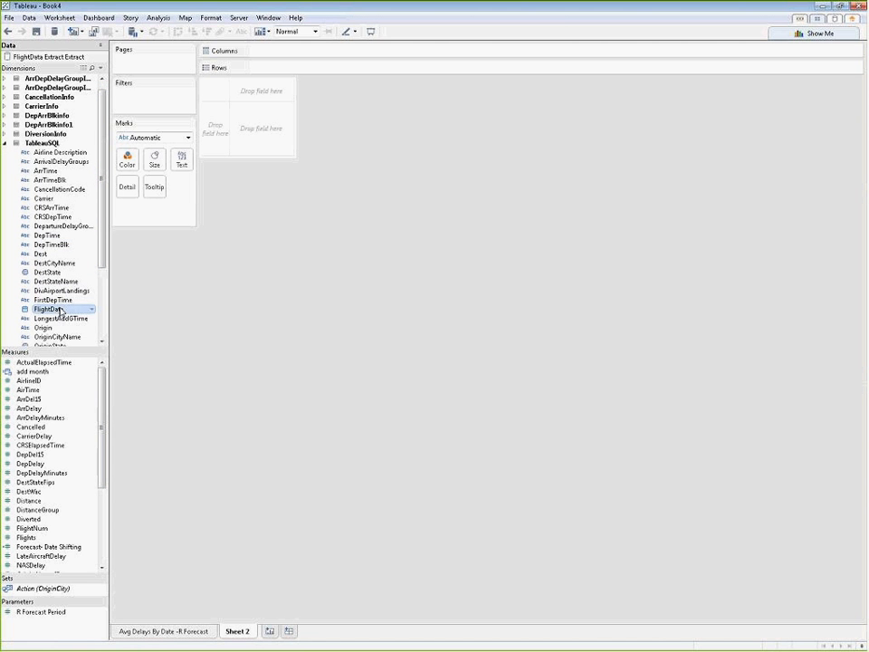
left_click_drag(61, 310, 288, 53)
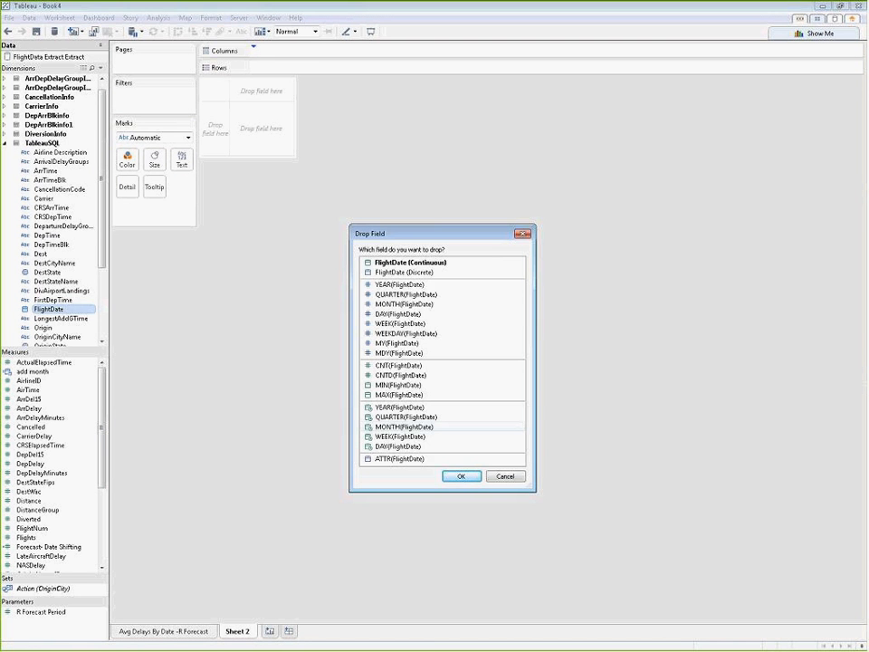
left_click(426, 426)
left_click(470, 476)
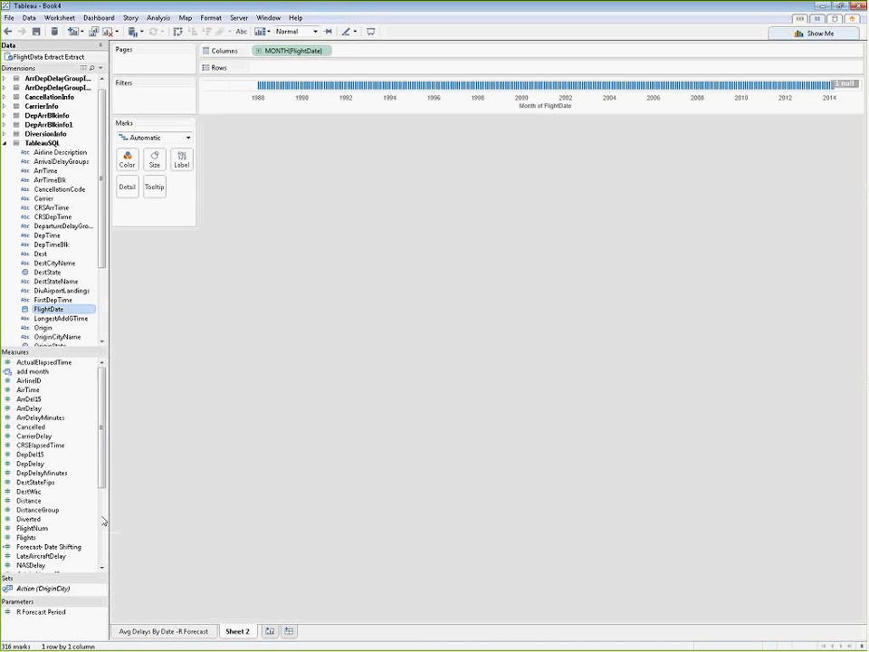
Step: Place DepDelayMinutes on Rows of Sheet 2, aggregated as an average
left_click(85, 476)
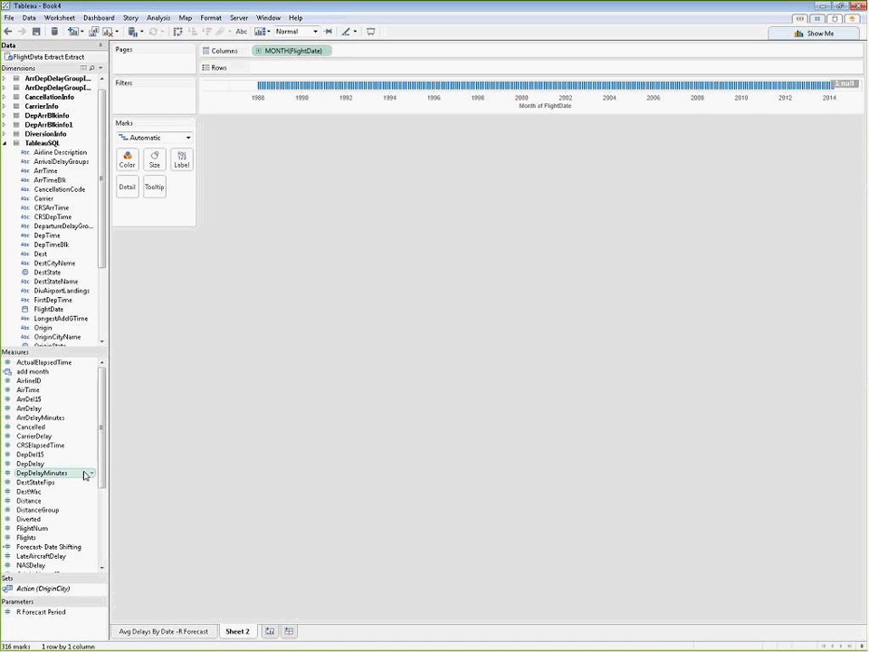
left_click_drag(85, 475, 320, 72)
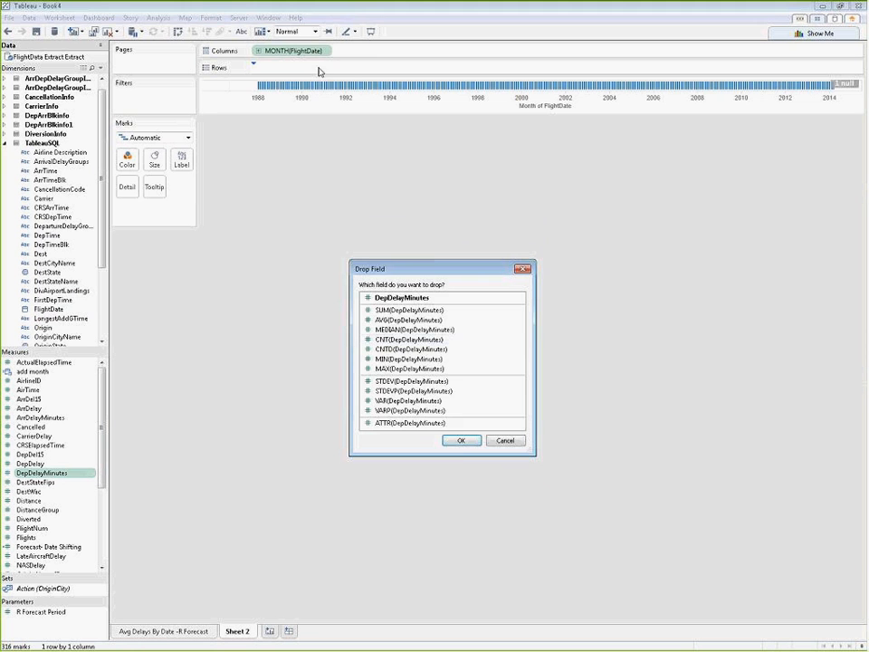
left_click(408, 319)
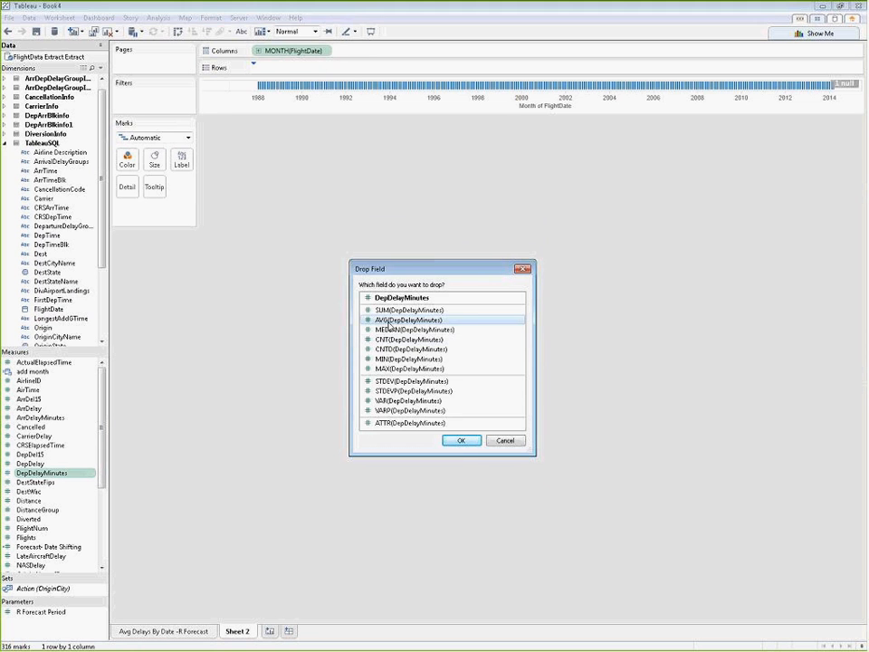
left_click(460, 440)
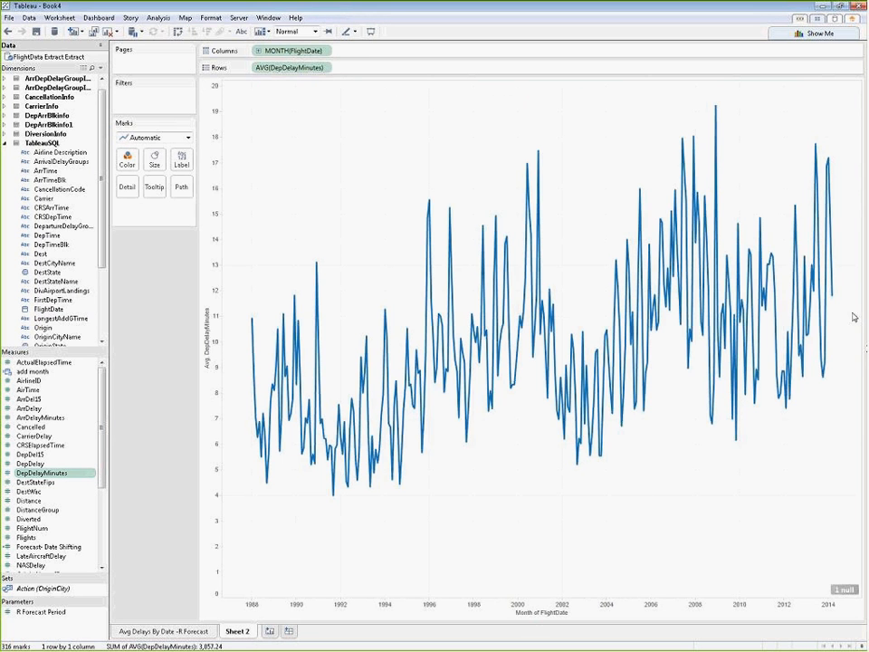
Step: Show Tableau's built-in forecast on the average DepDelayMinutes line chart
mouse_move(835, 300)
left_click(157, 17)
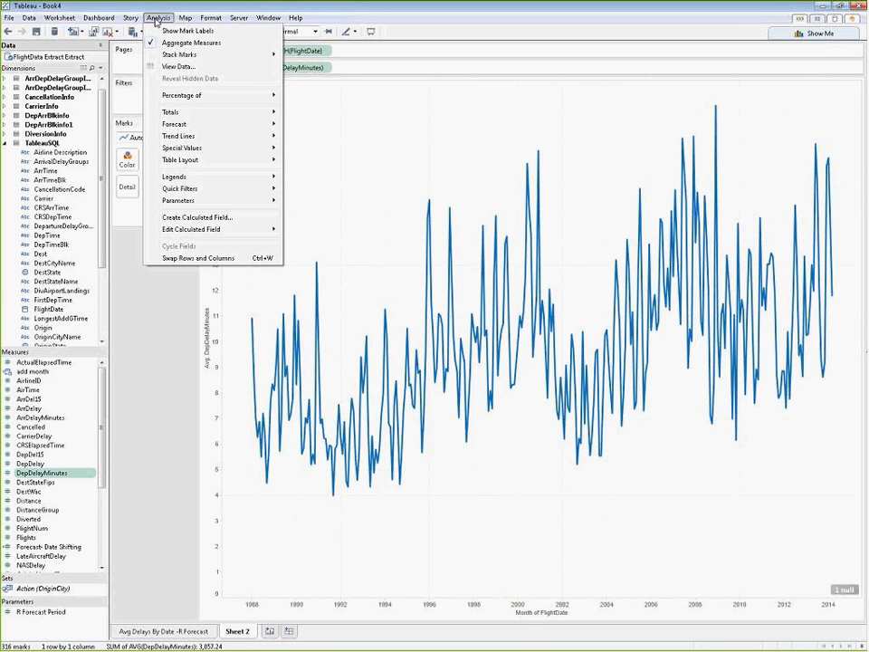
mouse_move(181, 125)
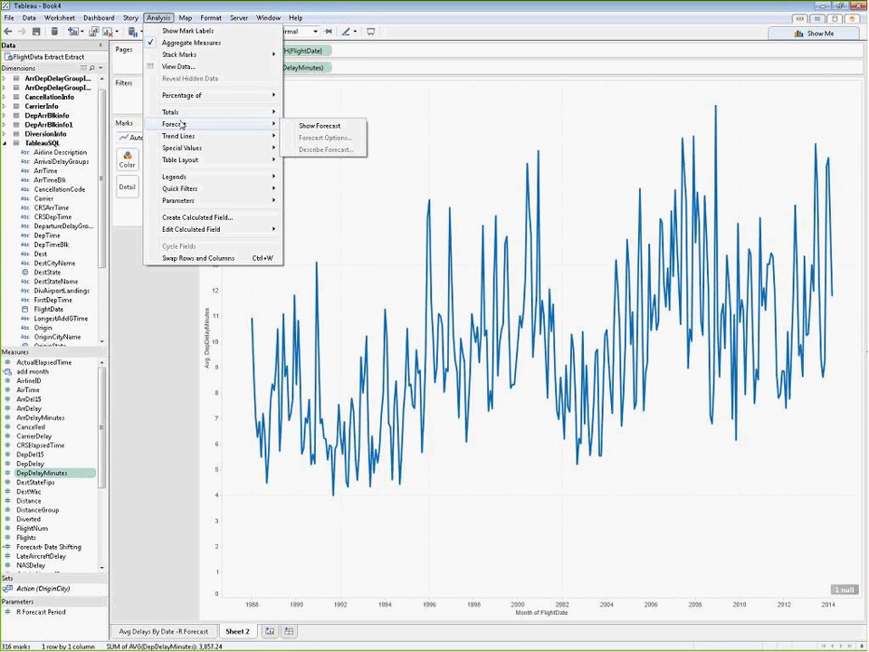
left_click(317, 126)
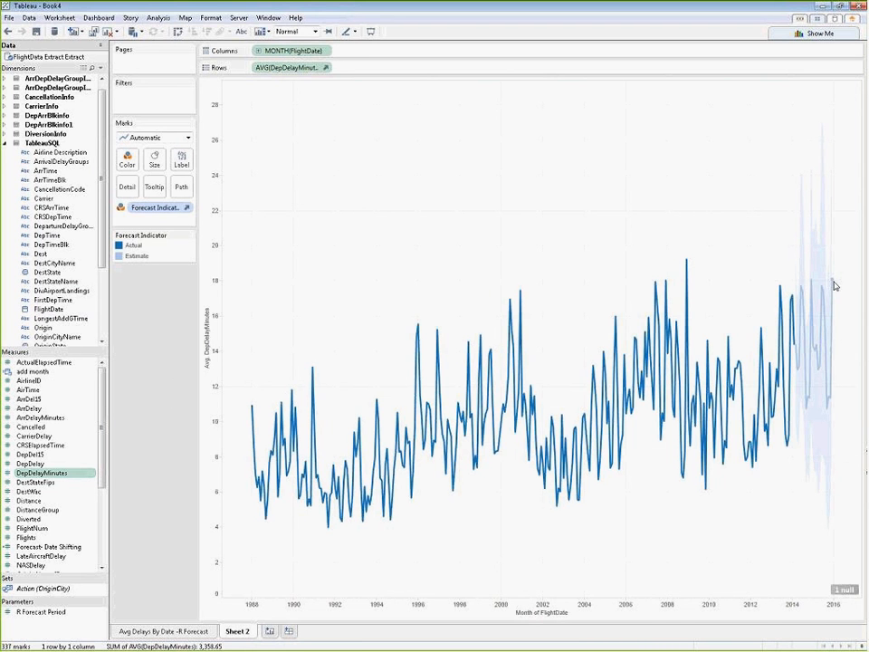
Step: Review the forecast description's summary and models, checking which computation method was used, and close it
mouse_move(834, 285)
left_click(161, 18)
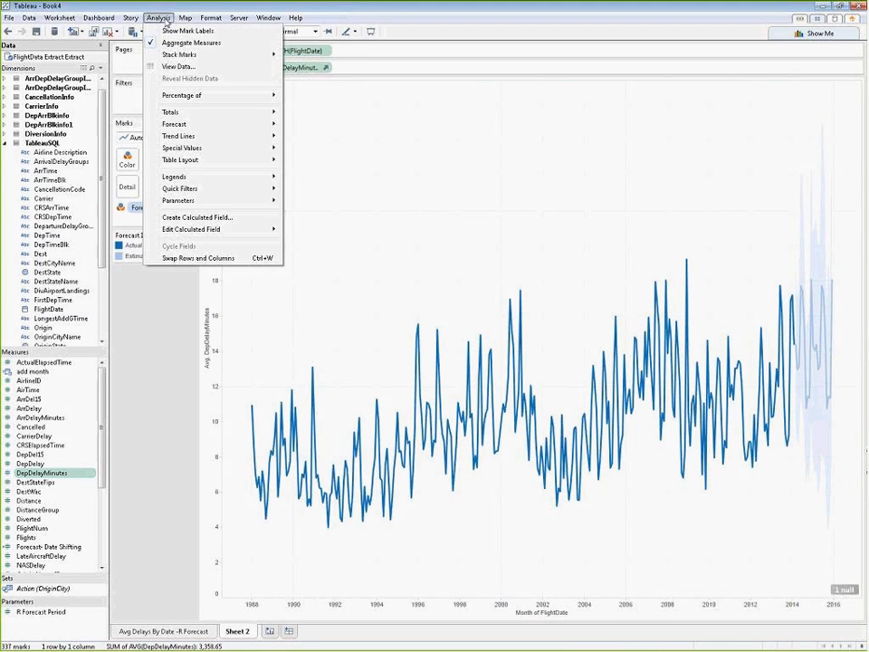
mouse_move(262, 124)
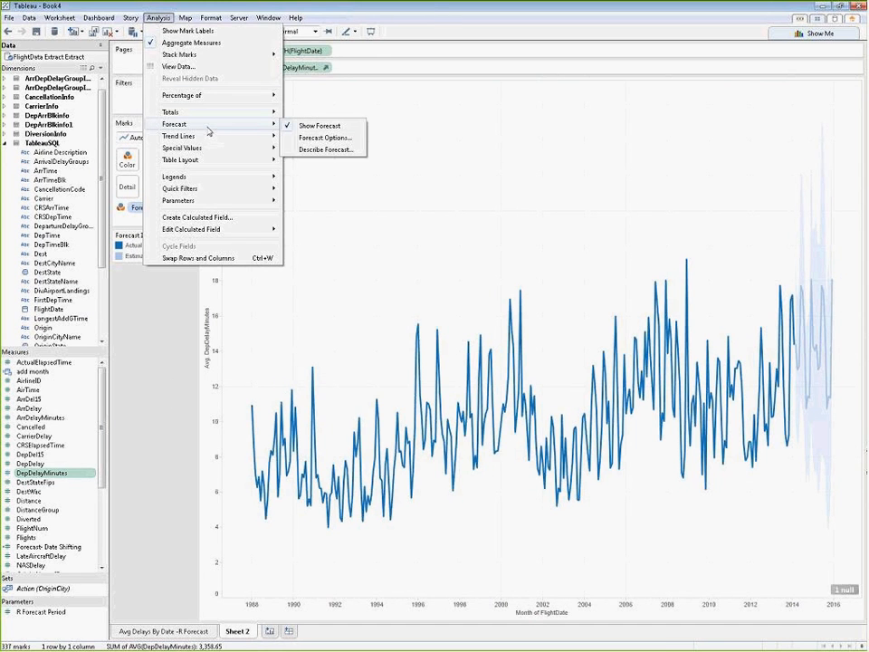
left_click(353, 149)
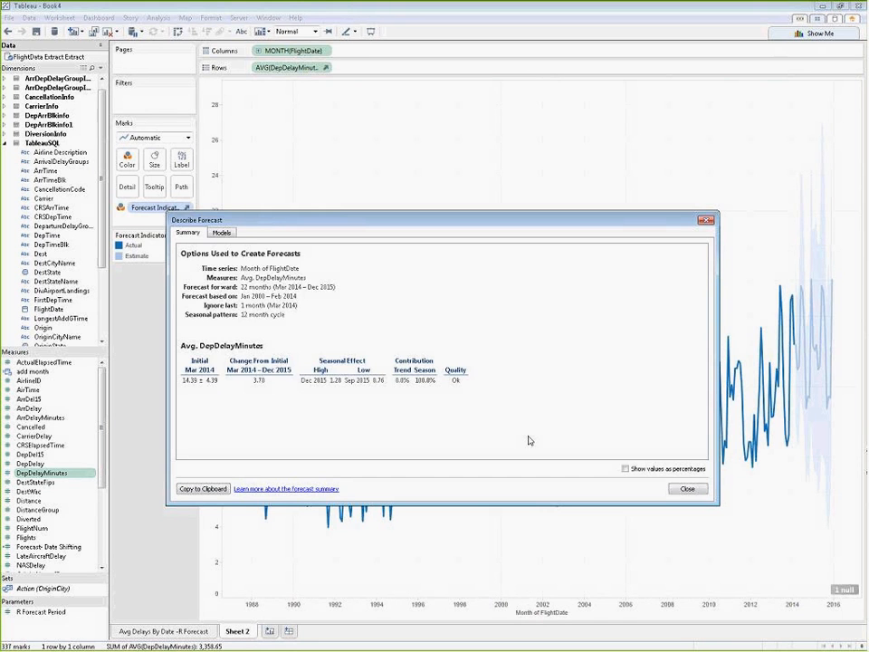
left_click(221, 233)
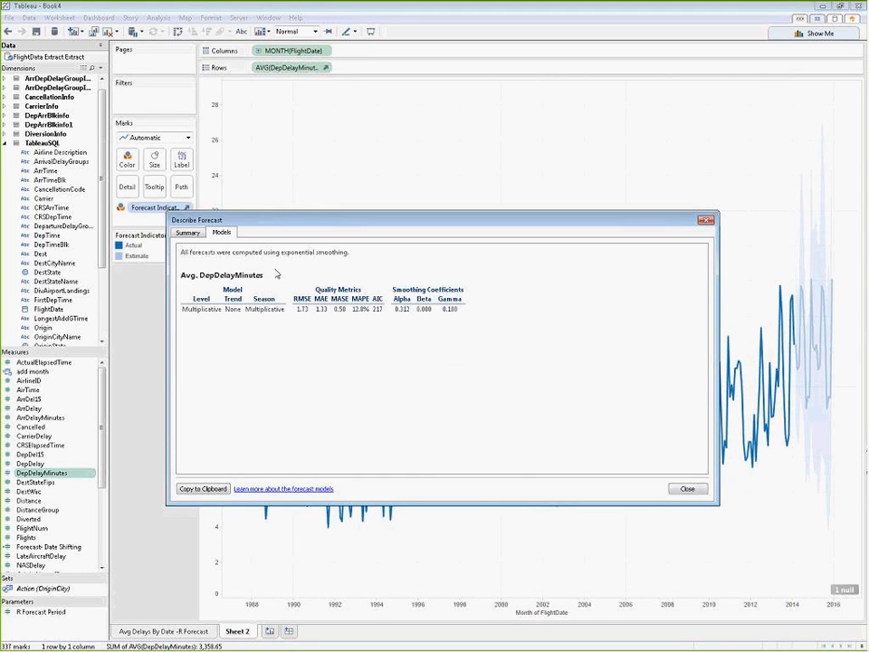
left_click_drag(282, 252, 369, 254)
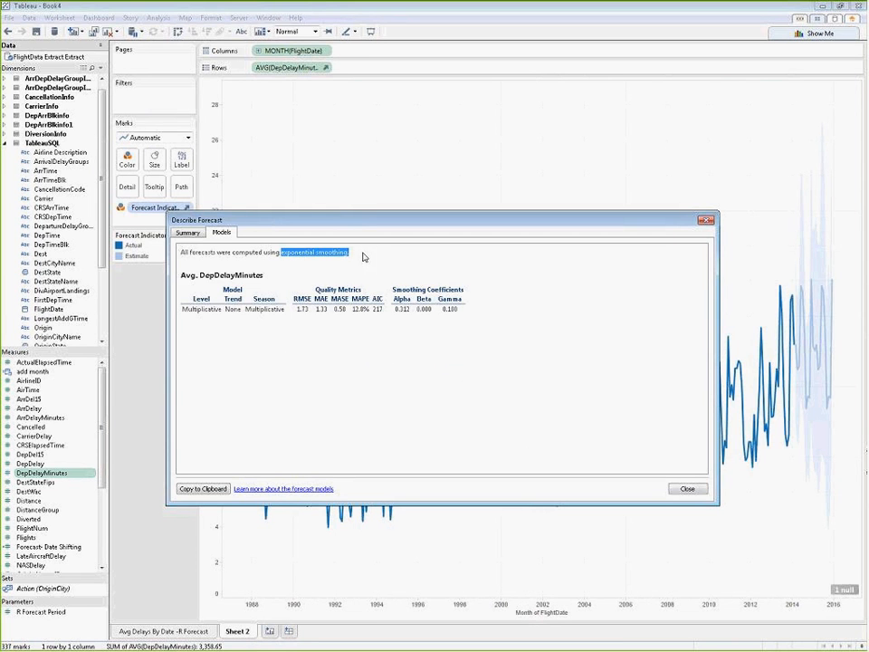
left_click(687, 489)
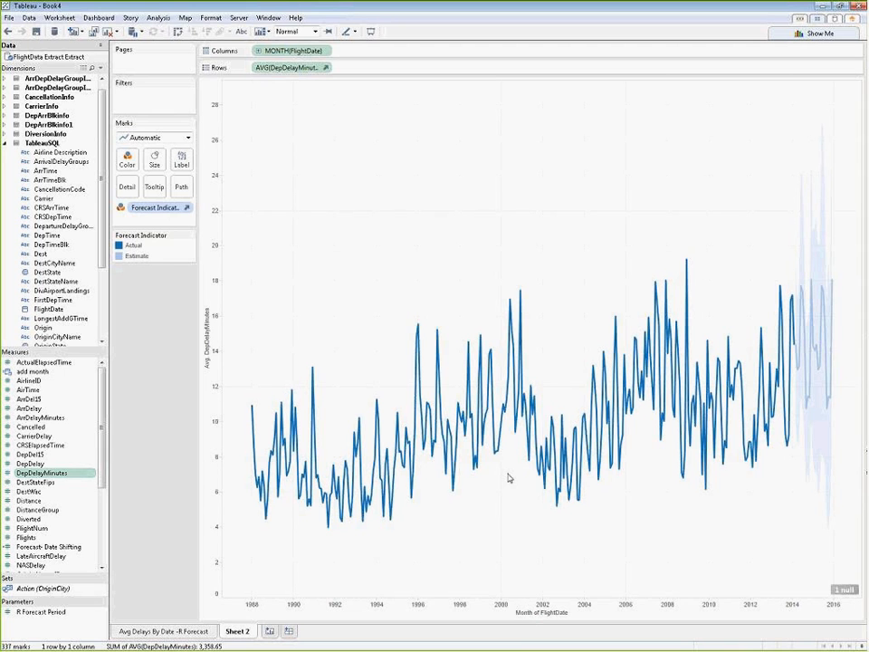
Step: Review the forecast options for length, source data, model and prediction intervals, and close them without changes
left_click(159, 17)
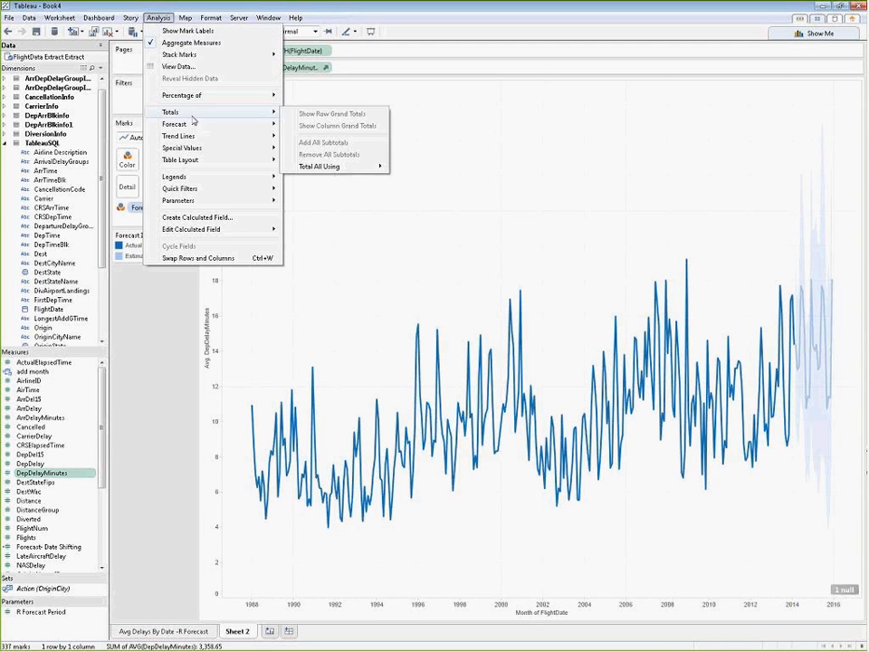
mouse_move(258, 124)
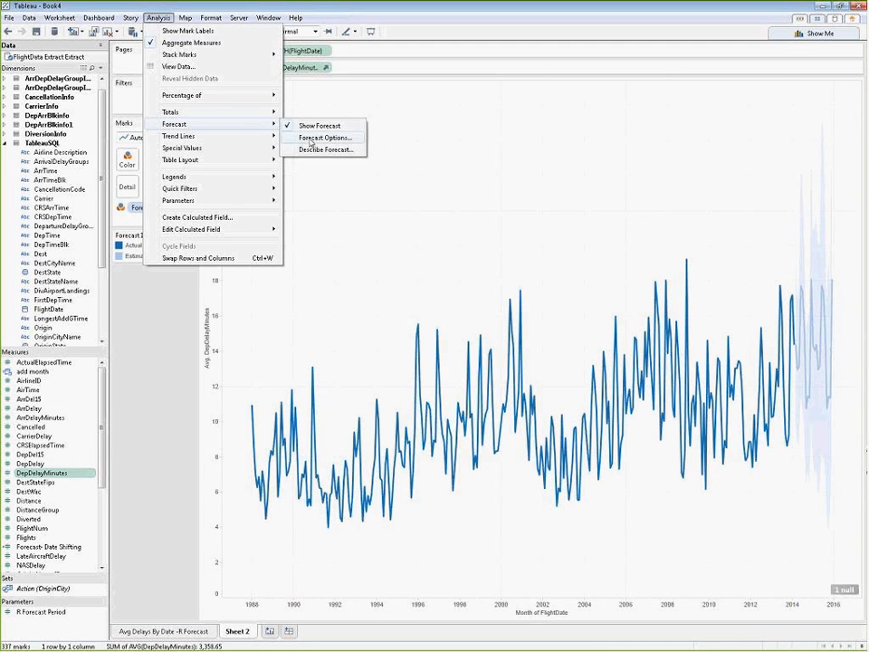
left_click(301, 140)
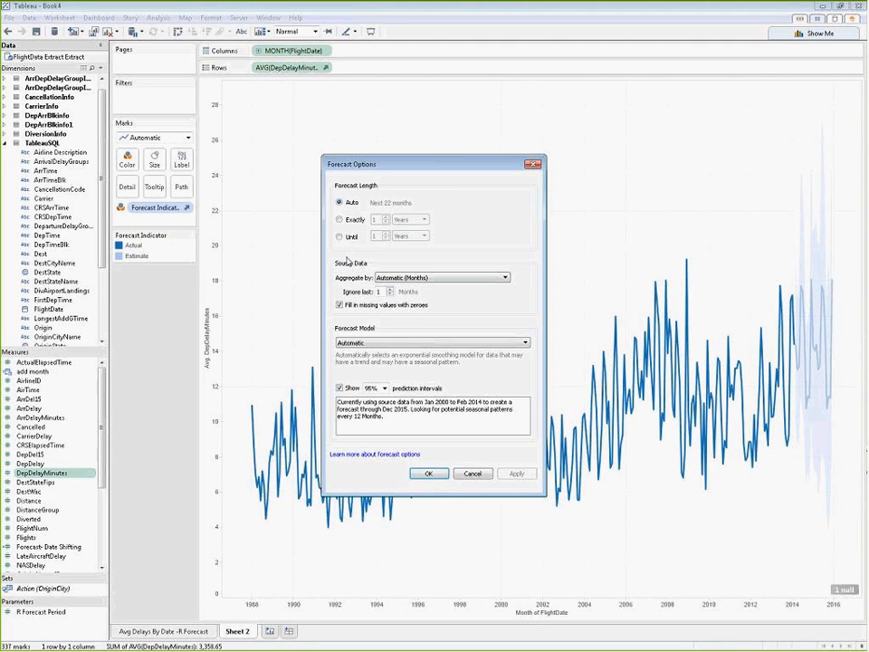
left_click(474, 480)
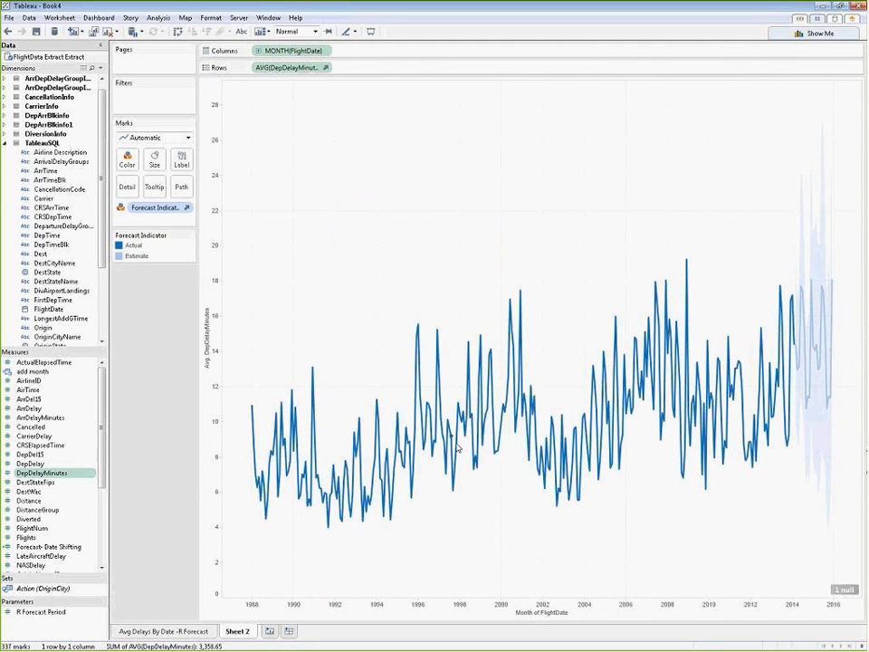
Step: Rename Sheet 2 as Tableau Forecast
mouse_move(461, 443)
double_click(238, 631)
type("Tab")
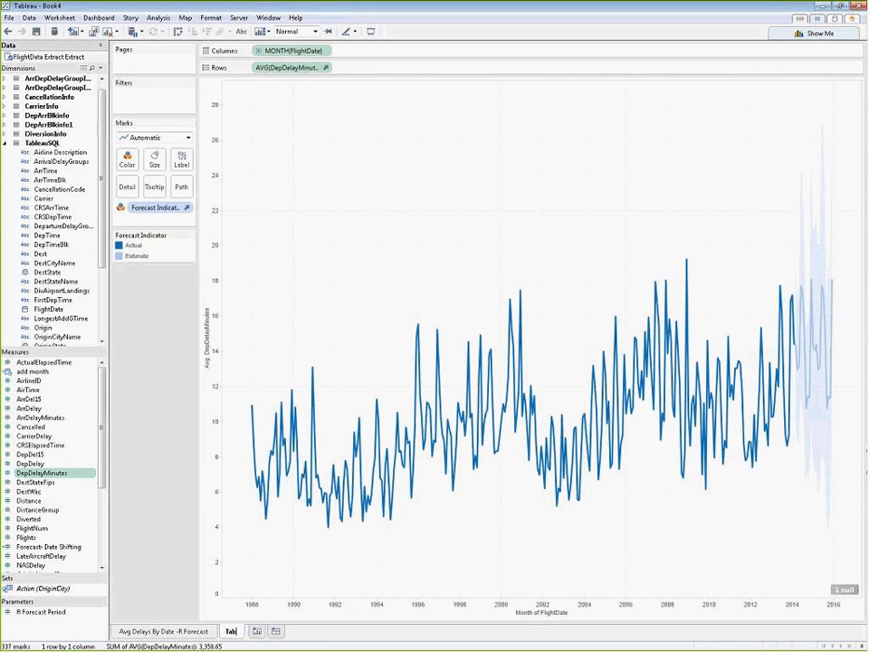
type("leau Forec")
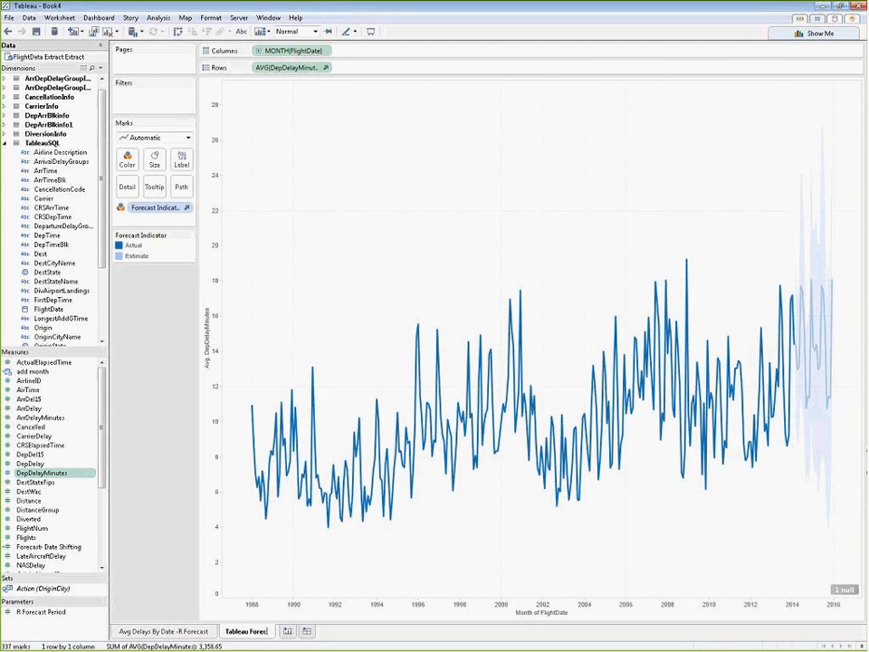
type("ast")
key("Return")
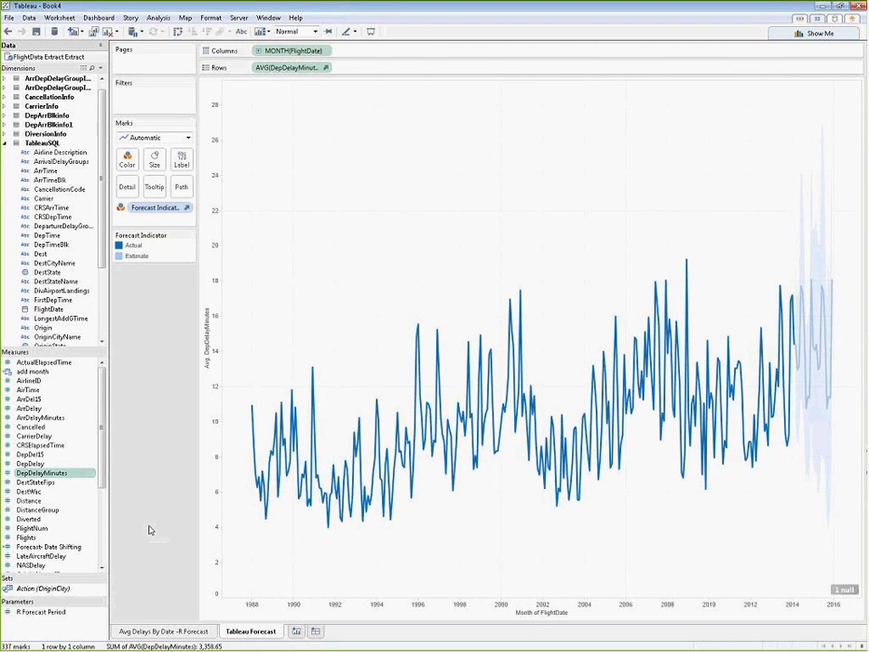
Step: Create a new worksheet and place AirTime on Columns, aggregated as an average
left_click(296, 631)
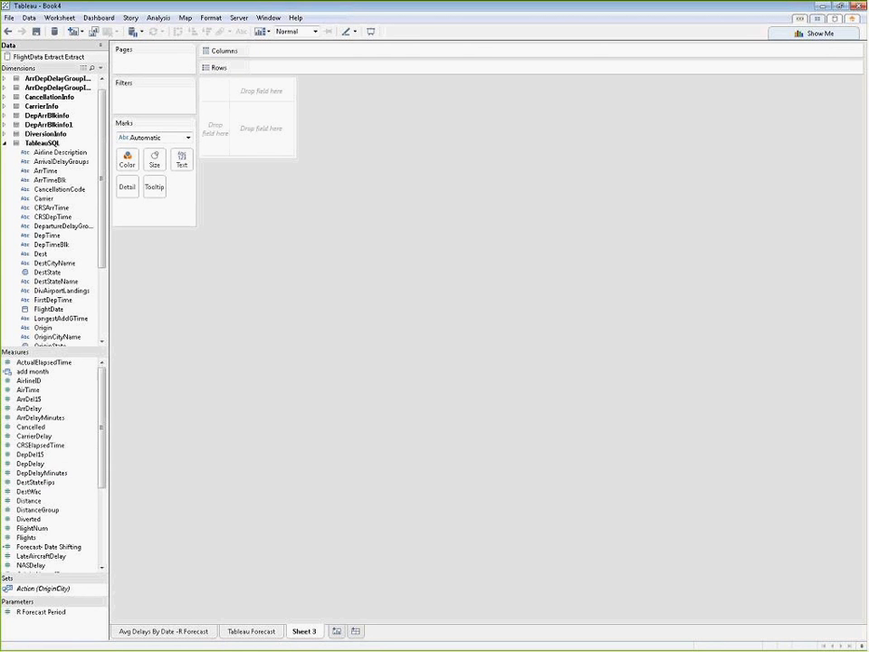
left_click(46, 390)
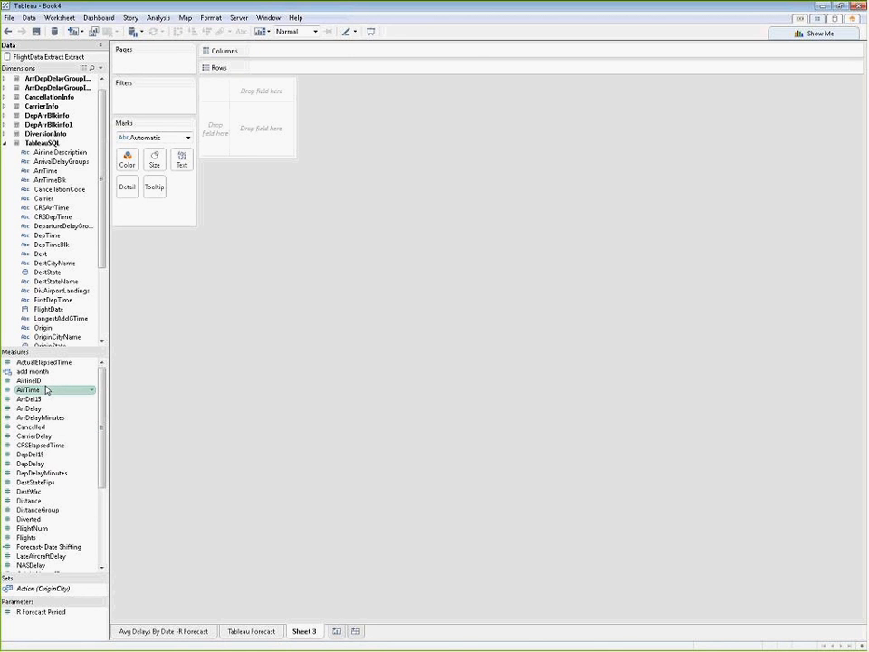
left_click_drag(46, 390, 306, 65)
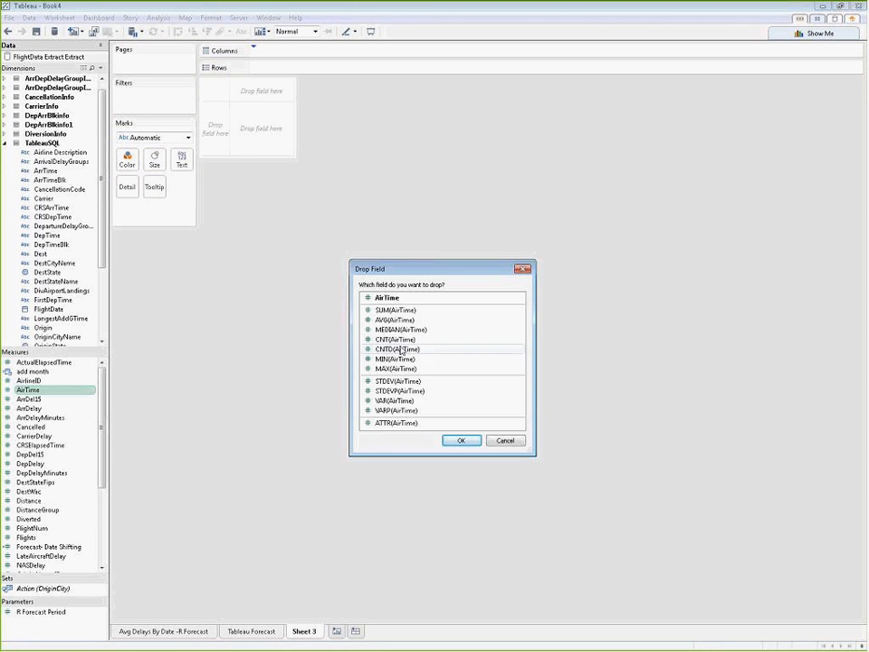
left_click(386, 320)
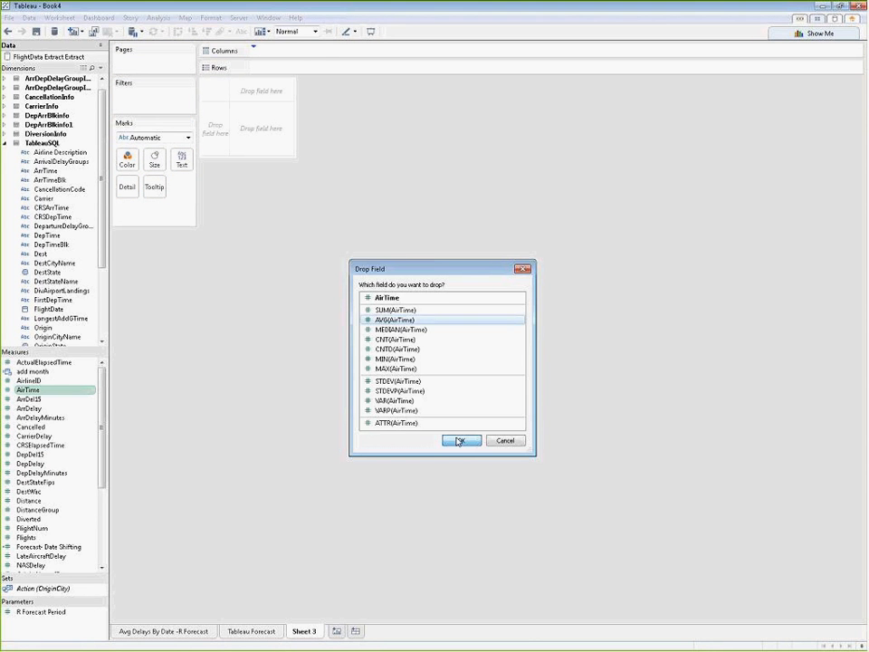
left_click(459, 441)
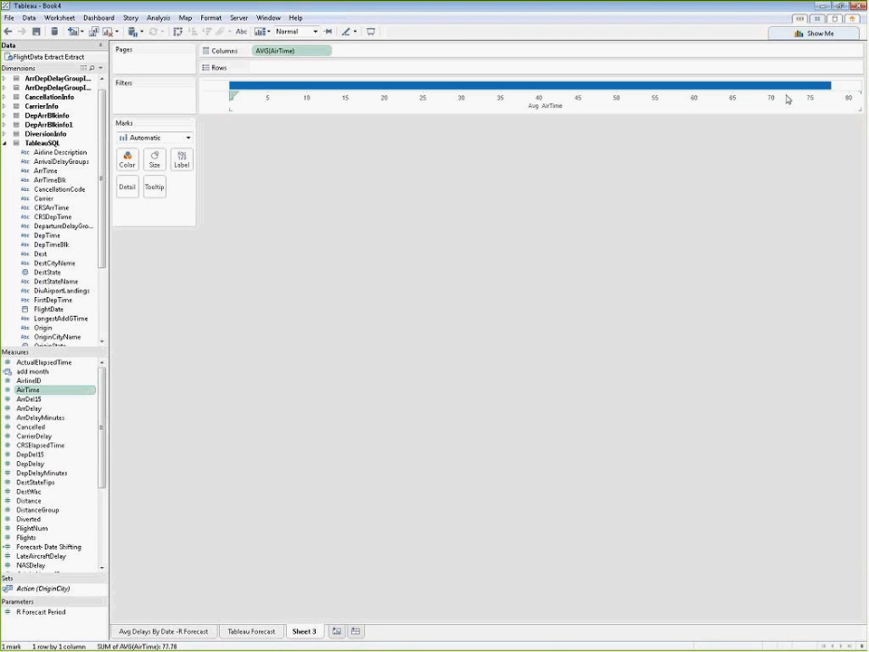
Step: Place DepDelayMinutes on Rows of Sheet 3, aggregated as an average
mouse_move(832, 92)
left_click(73, 477)
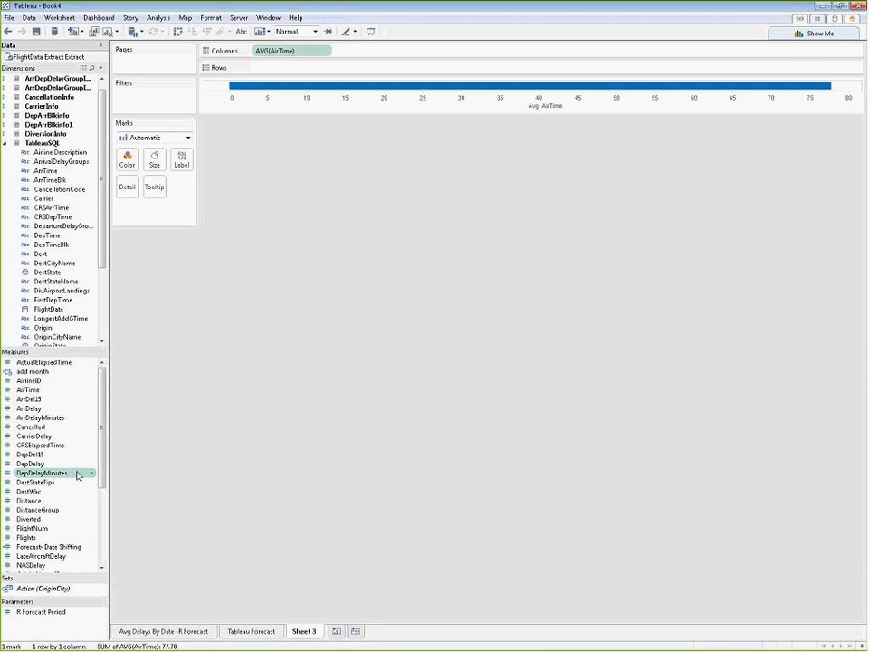
left_click_drag(73, 478, 286, 70)
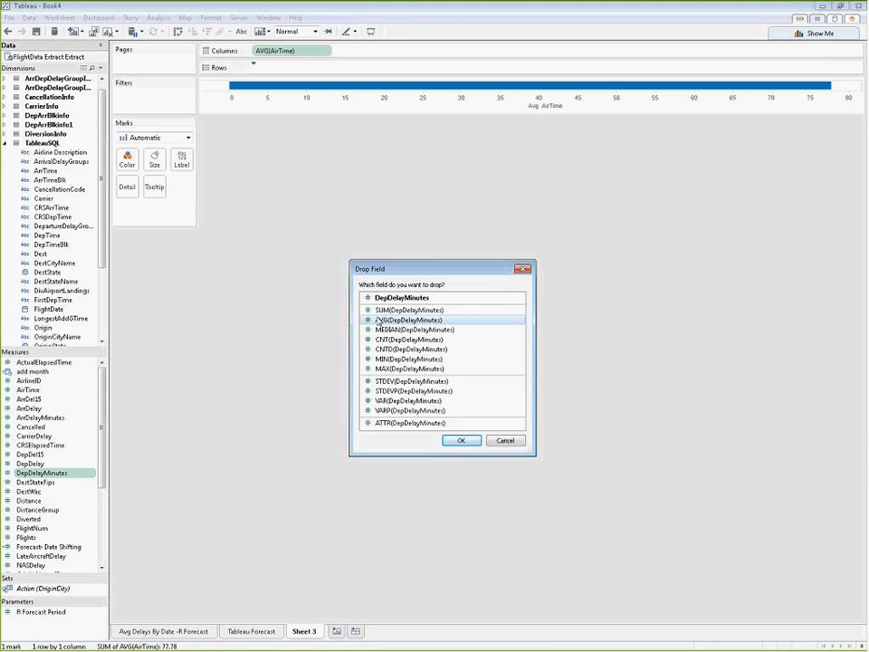
left_click(462, 442)
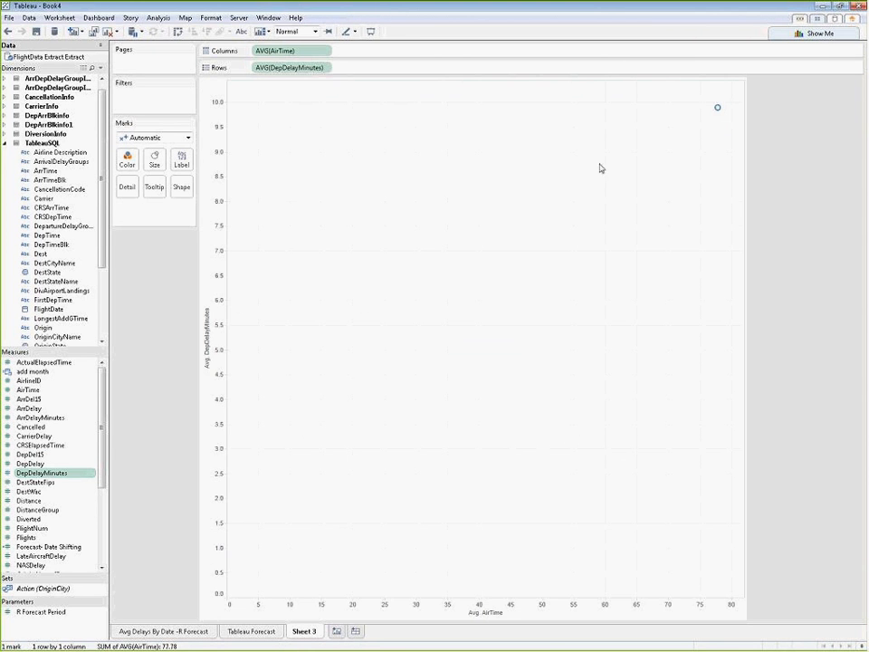
Step: Create a calculated field named Outliers with the formula SCRIPT_REAL("library(outliers); outlier(.arg1)", avg(DepDelayMinutes))
mouse_move(720, 109)
scroll(95, 537, "down", 4)
scroll(95, 537, "down", 1)
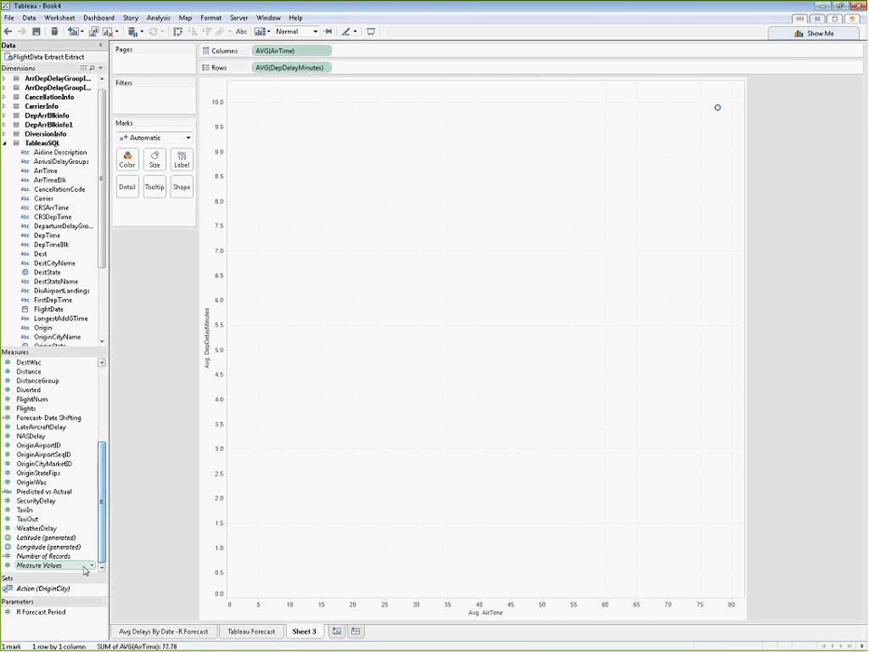
right_click(91, 565)
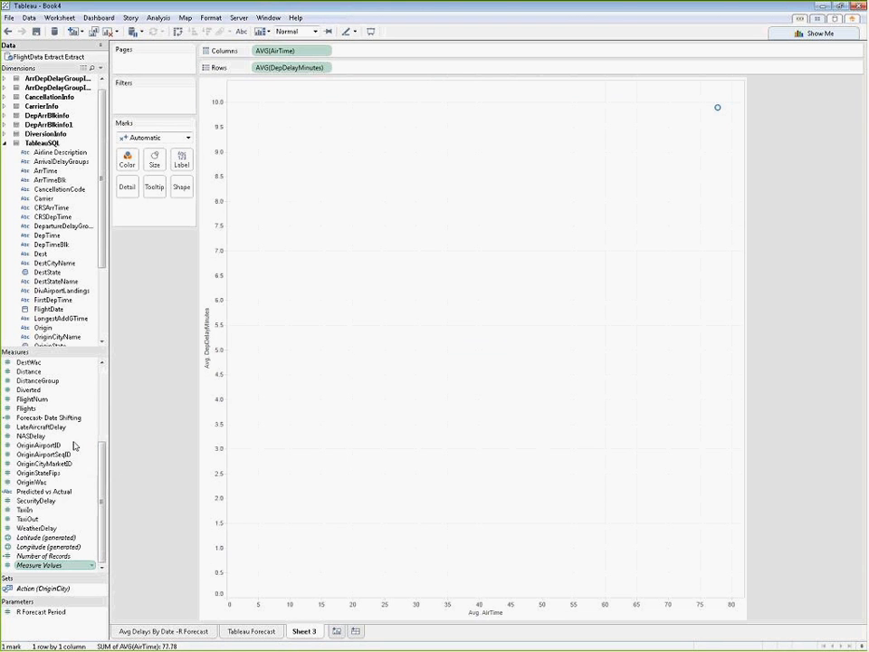
right_click(73, 445)
left_click(101, 308)
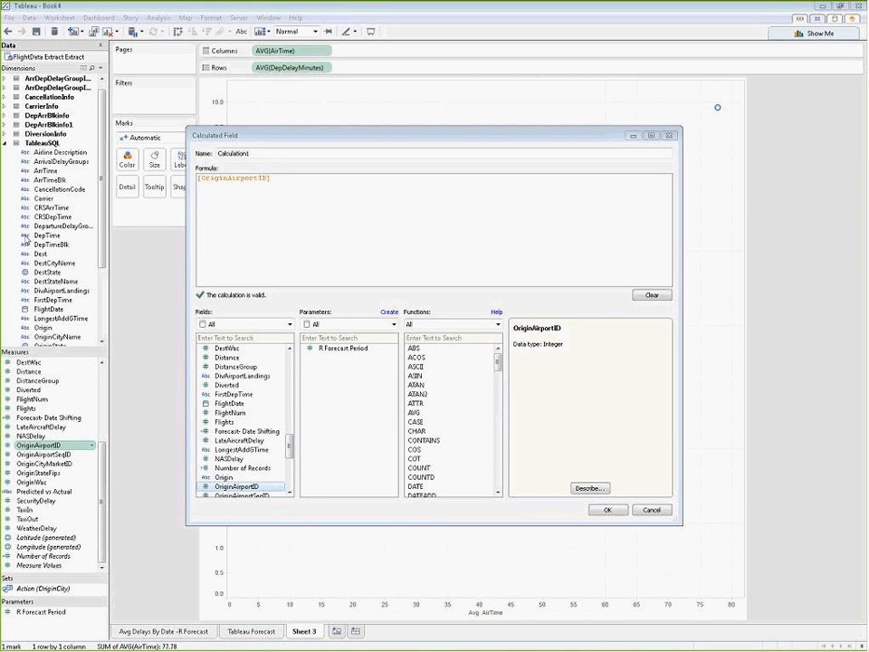
left_click_drag(354, 178, 167, 173)
type("SCRIPT_REAL(\"library(outliers); outlier(.arg1)\", avg([DepDelayMinutes]))")
left_click_drag(283, 153, 172, 156)
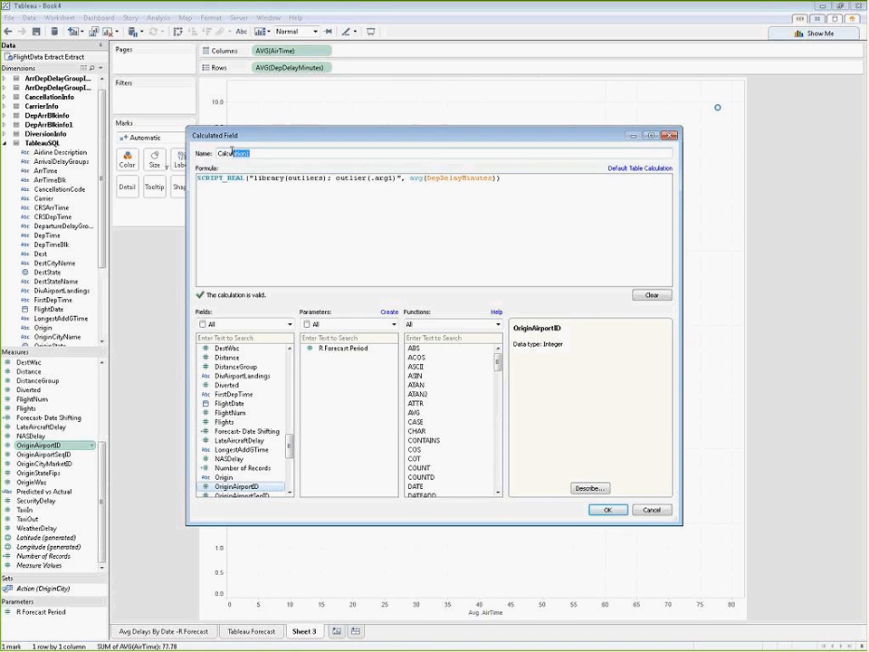
type("Outliers")
left_click(608, 510)
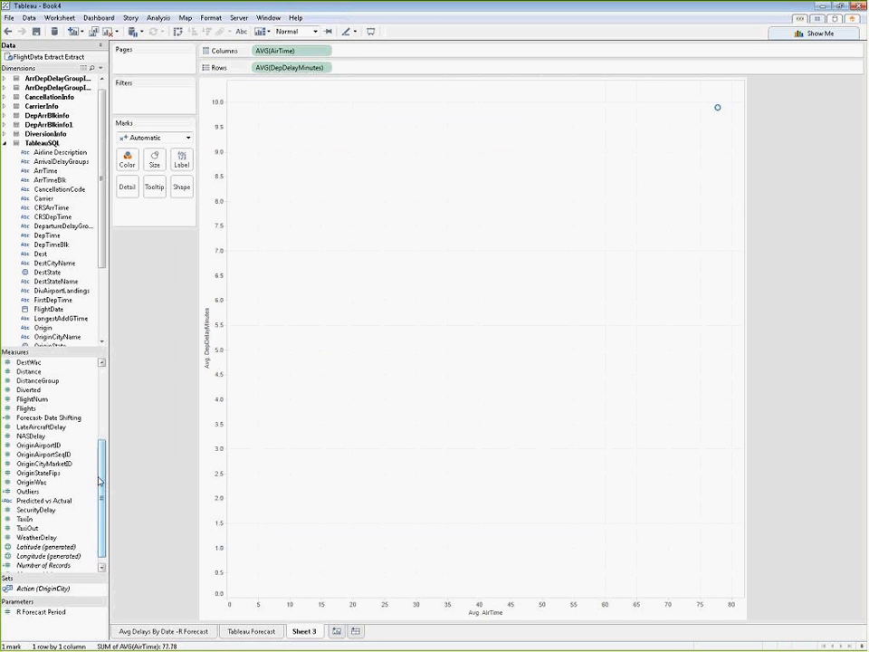
Step: Filter the sheet on all values of ArrDelay, keeping only non-null values
scroll(100, 448, "up", 2)
scroll(99, 448, "up", 3)
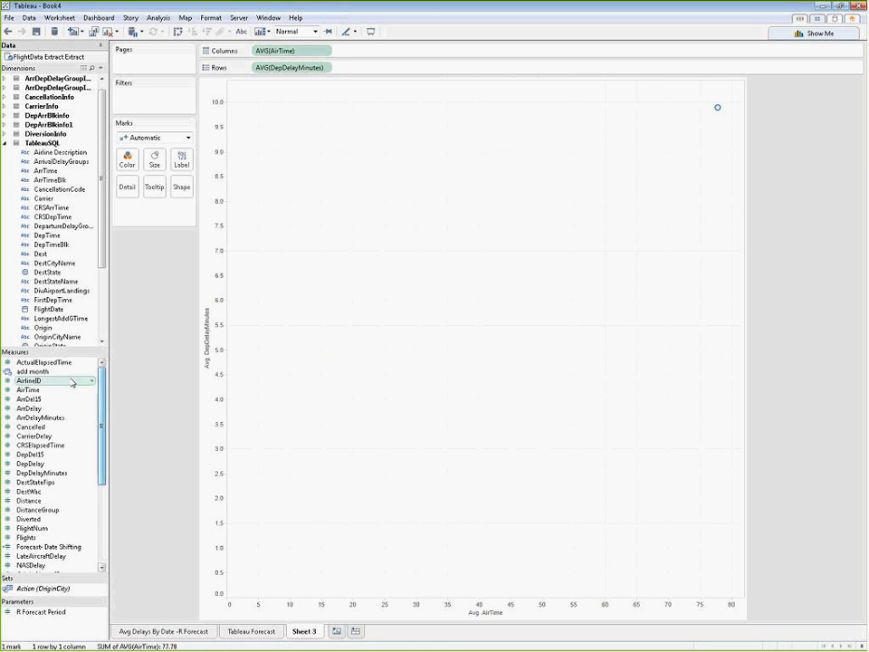
left_click(46, 410)
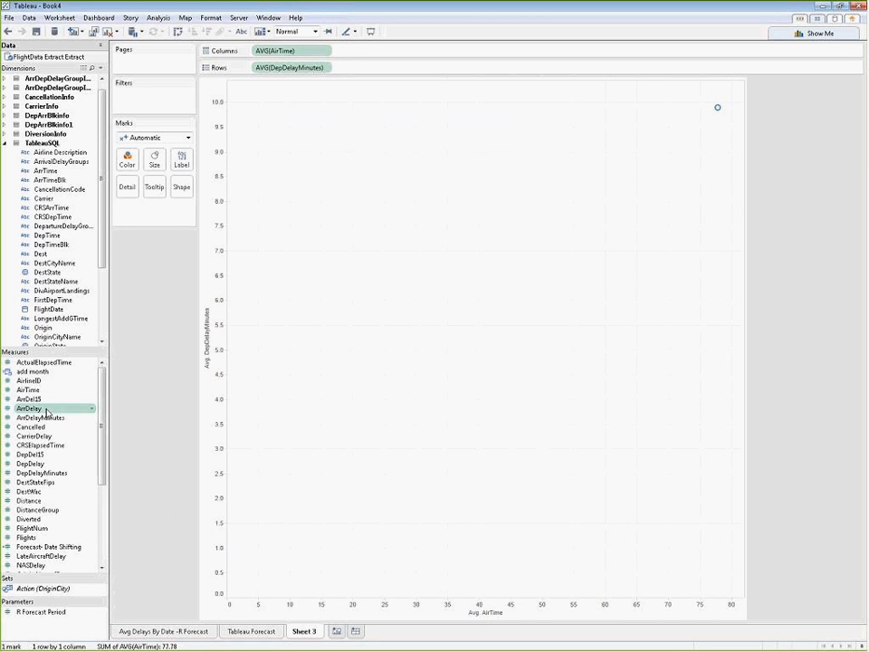
left_click_drag(46, 409, 161, 102)
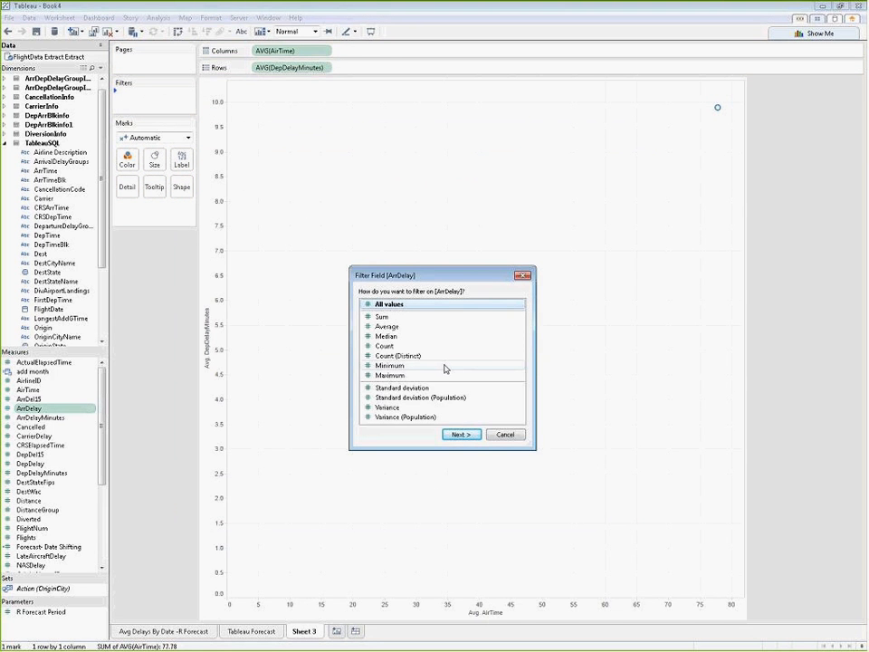
left_click(475, 436)
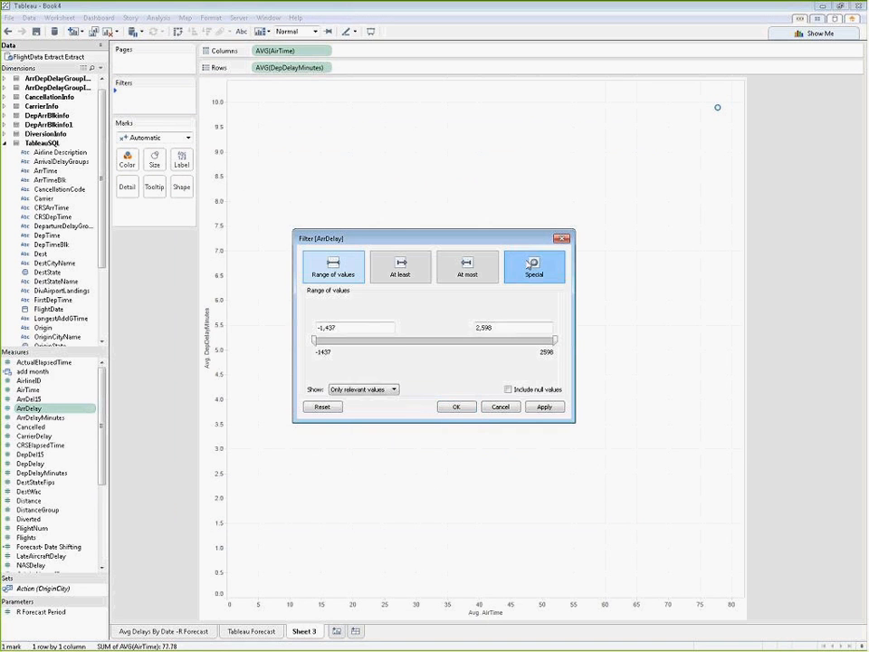
left_click(533, 269)
left_click(313, 317)
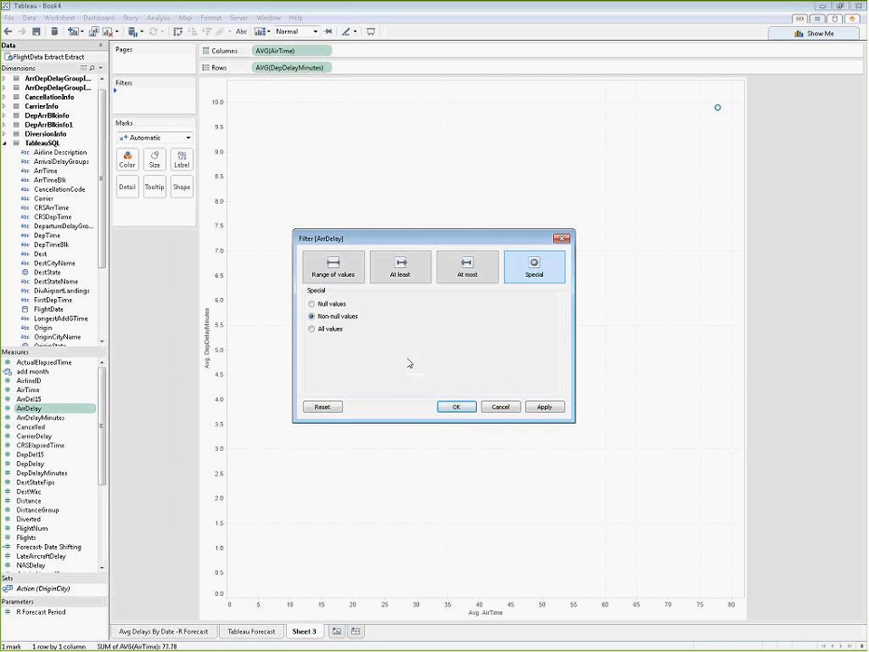
left_click(541, 406)
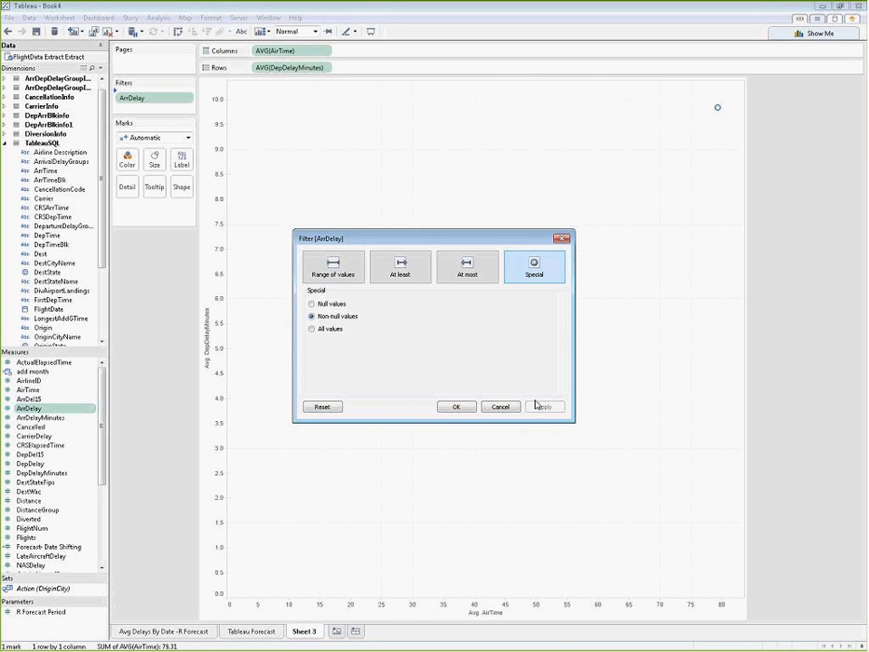
left_click(464, 409)
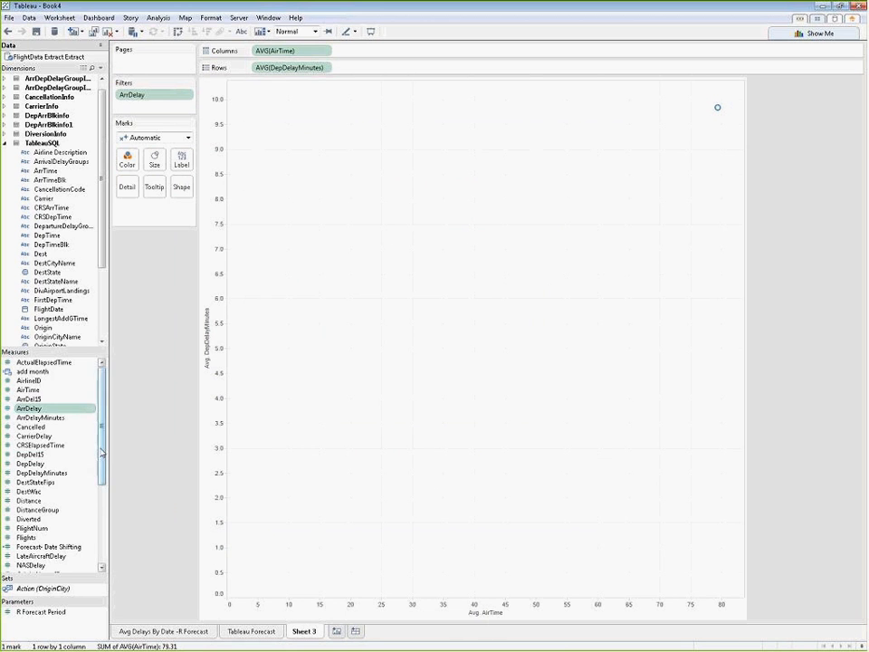
Step: Encode both the color and the size of the marks by the Outliers calculated field
scroll(92, 461, "down", 3)
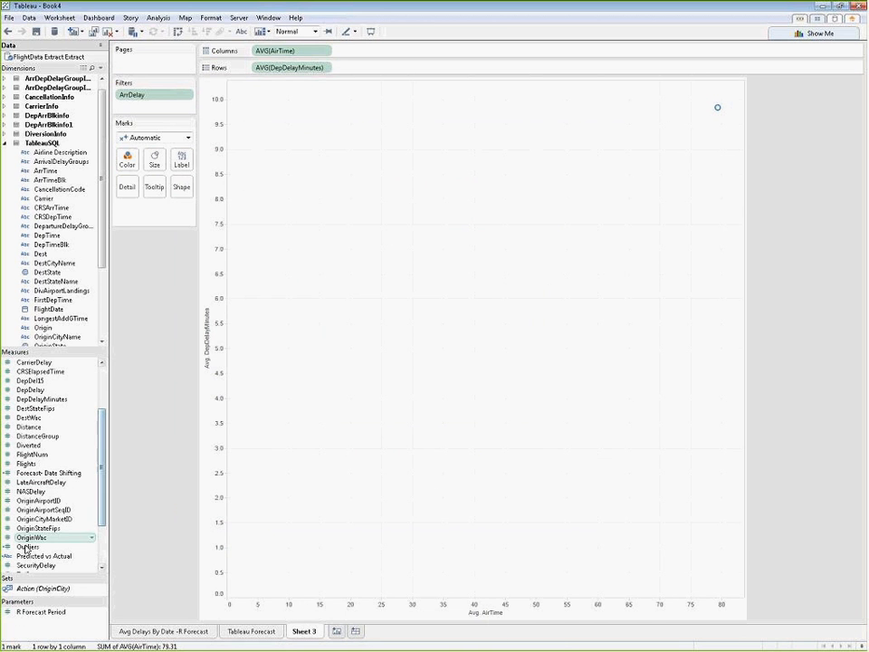
left_click_drag(28, 547, 125, 163)
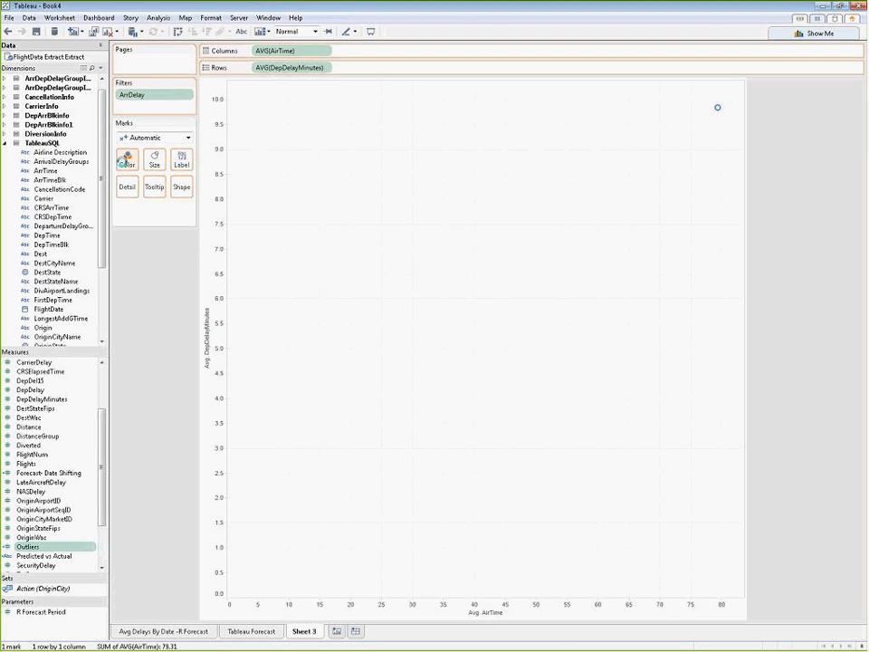
left_click_drag(124, 161, 126, 161)
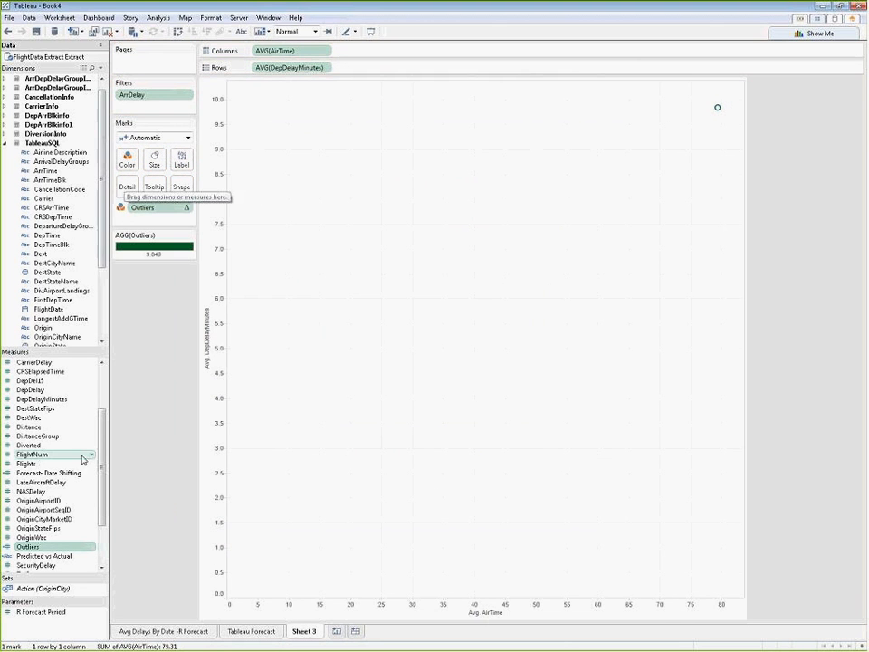
left_click_drag(83, 460, 155, 161)
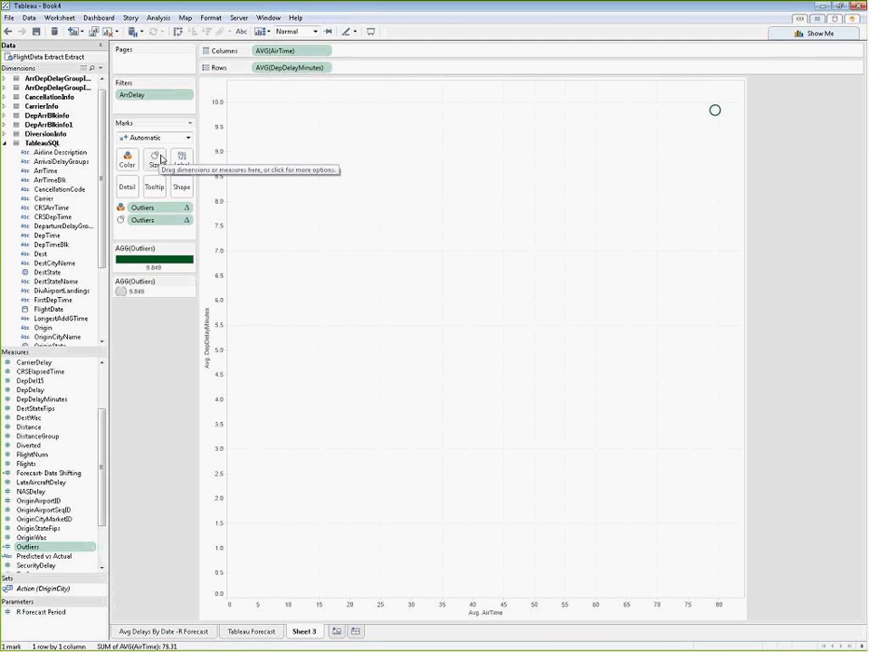
Step: Convert the FlightNum measure to a dimension and add it to the marks as detail, splitting the scatter plot by flight number
left_click(24, 456)
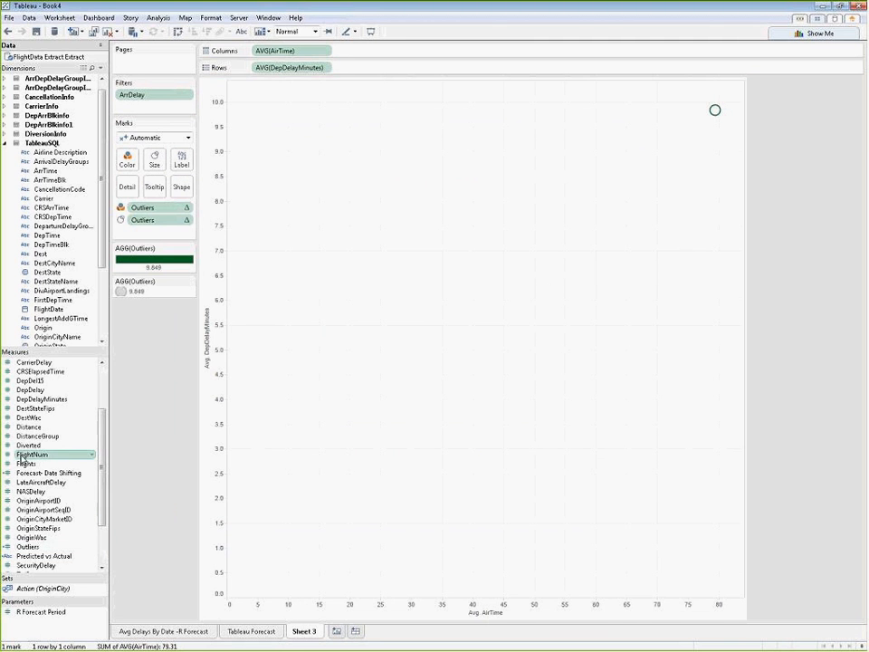
left_click_drag(25, 456, 25, 310)
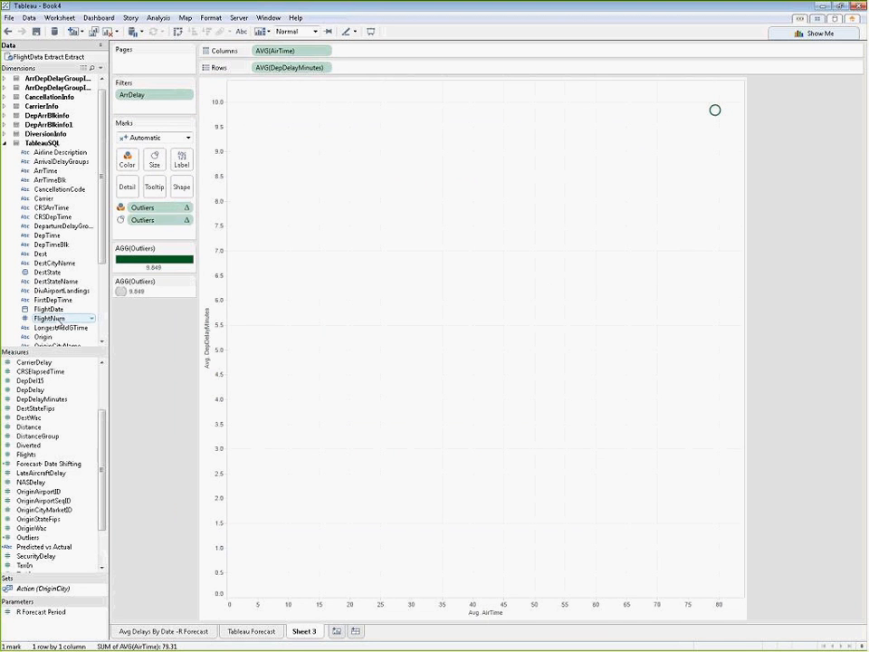
left_click_drag(49, 319, 154, 237)
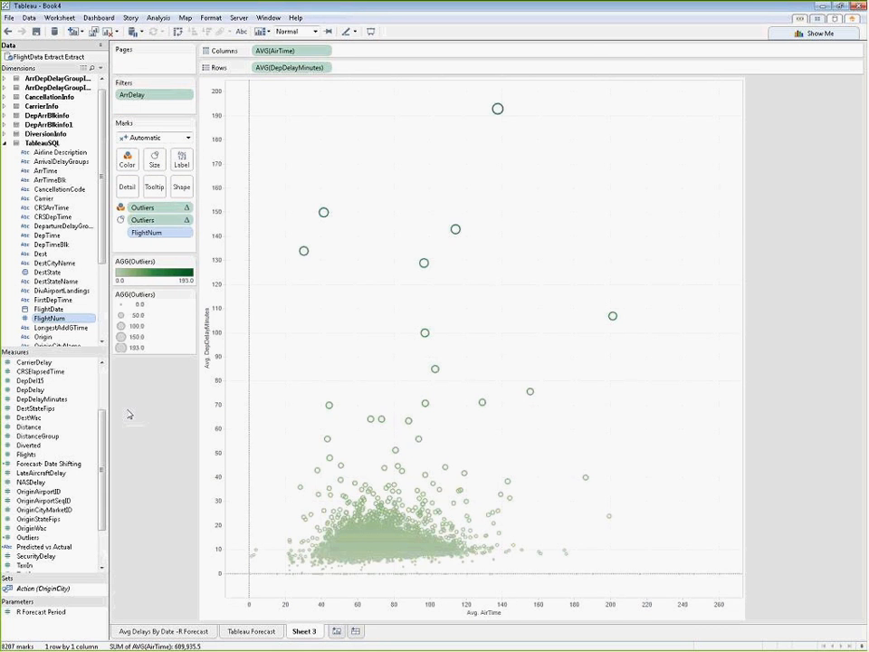
Step: Rename the outlier scatter plot sheet as "Tableau Outliers - R"
mouse_move(498, 111)
mouse_move(425, 336)
mouse_move(436, 371)
mouse_move(429, 406)
double_click(304, 631)
type("1ableau")
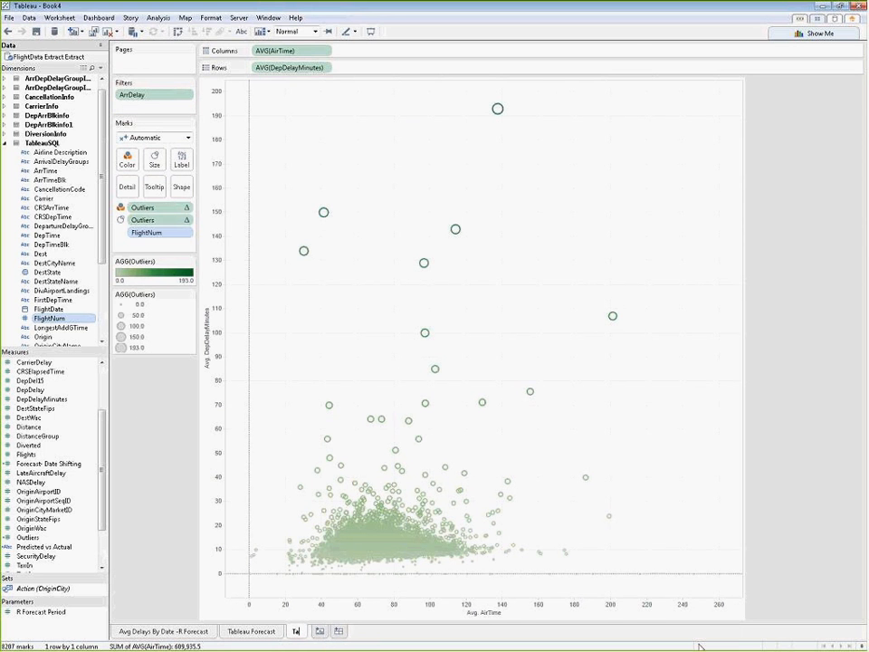
key("Return")
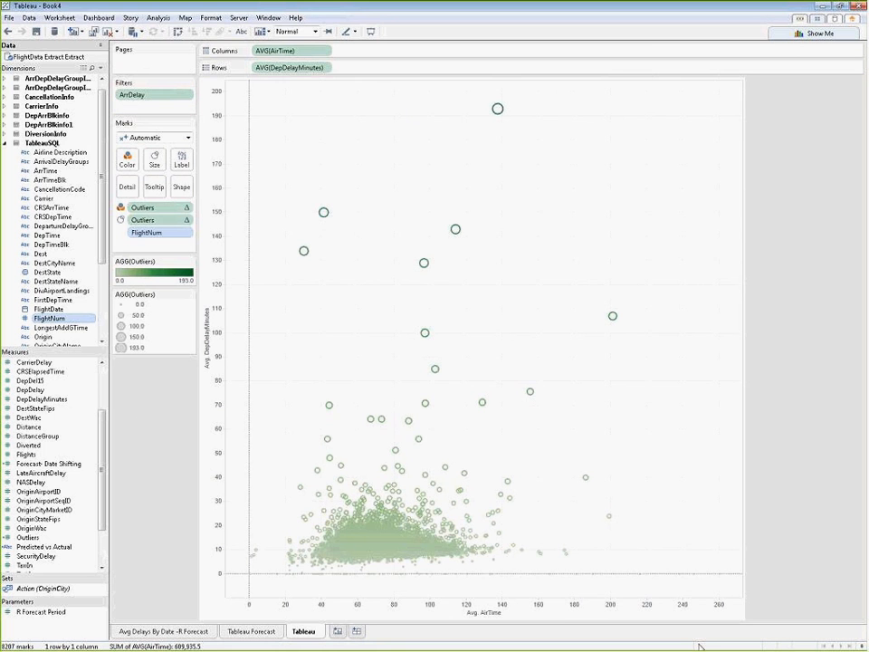
key("BackSpace")
key("Return")
type("Outliers - R")
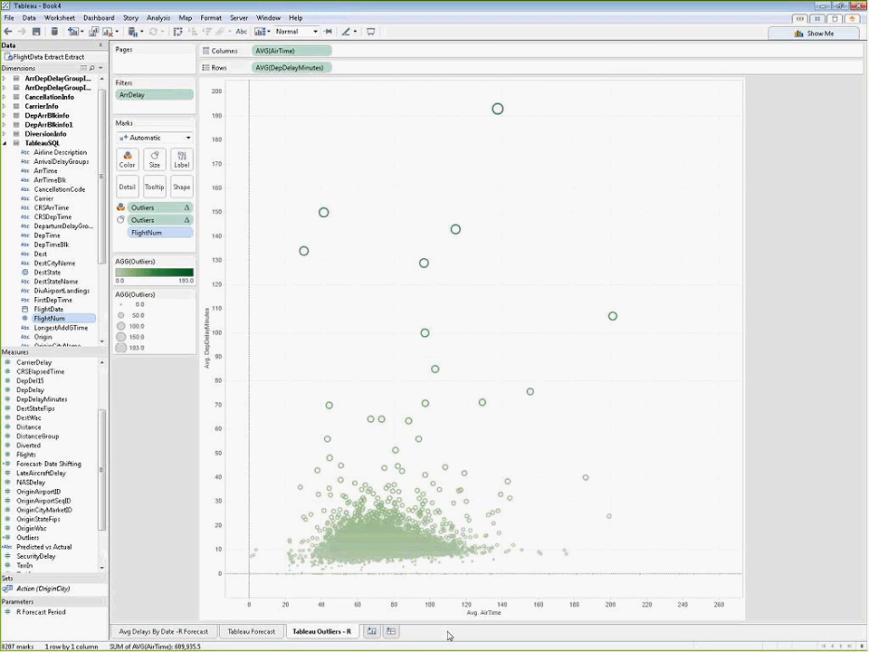
Step: Add a blank dashboard and a new story whose first point shows the Avg Delays By Date -R Forecast sheet
left_click(391, 631)
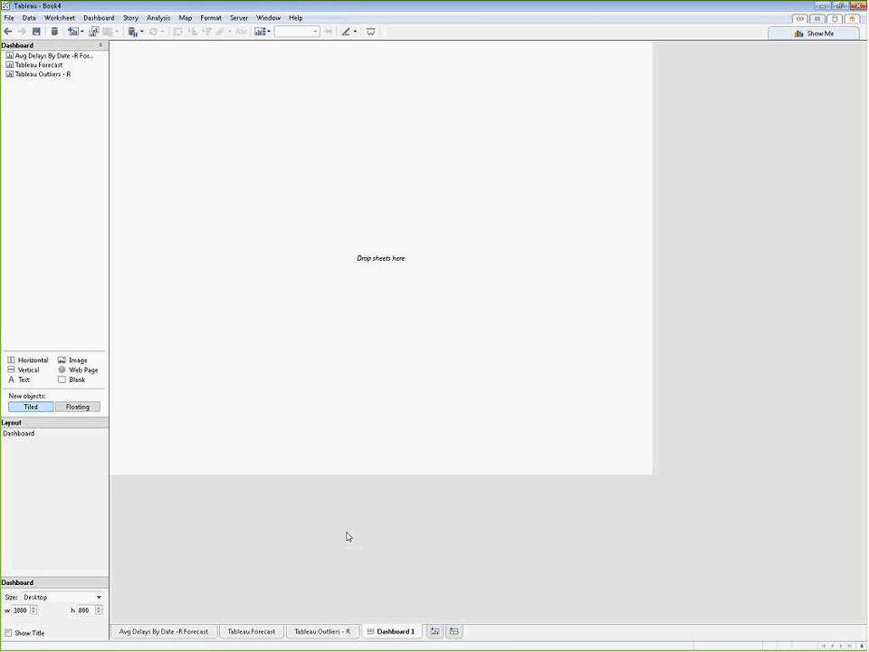
left_click(130, 18)
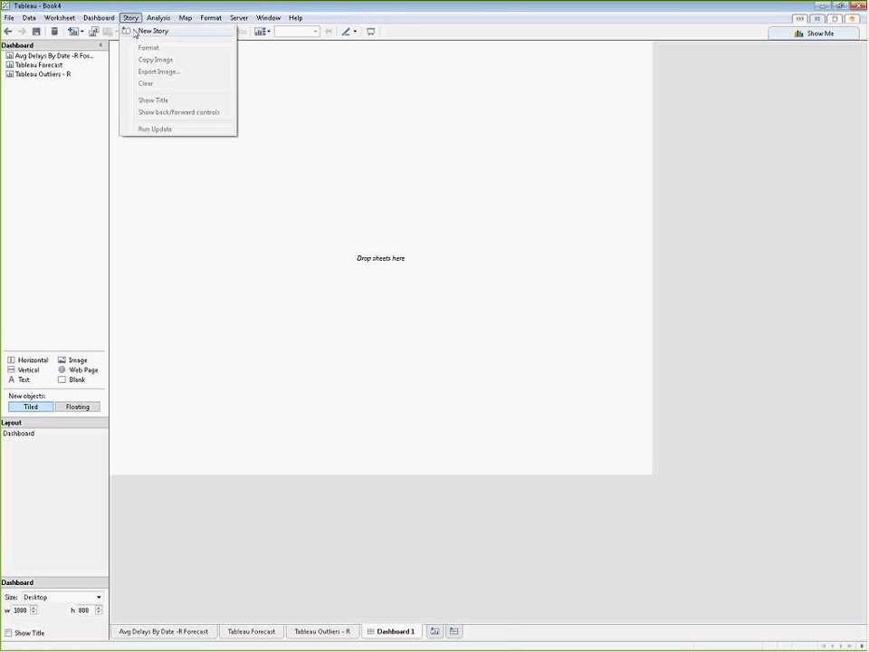
left_click(143, 31)
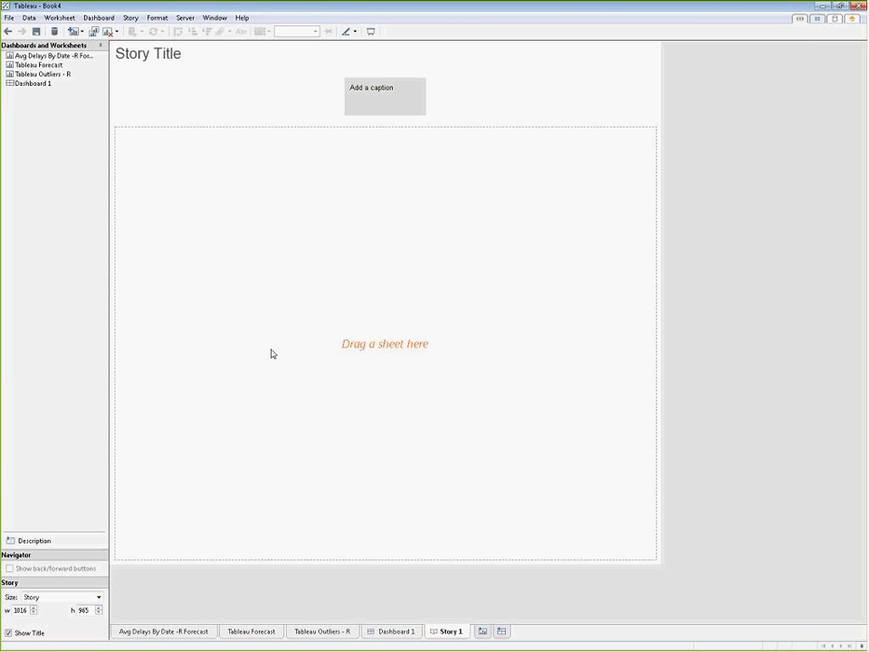
left_click(40, 60)
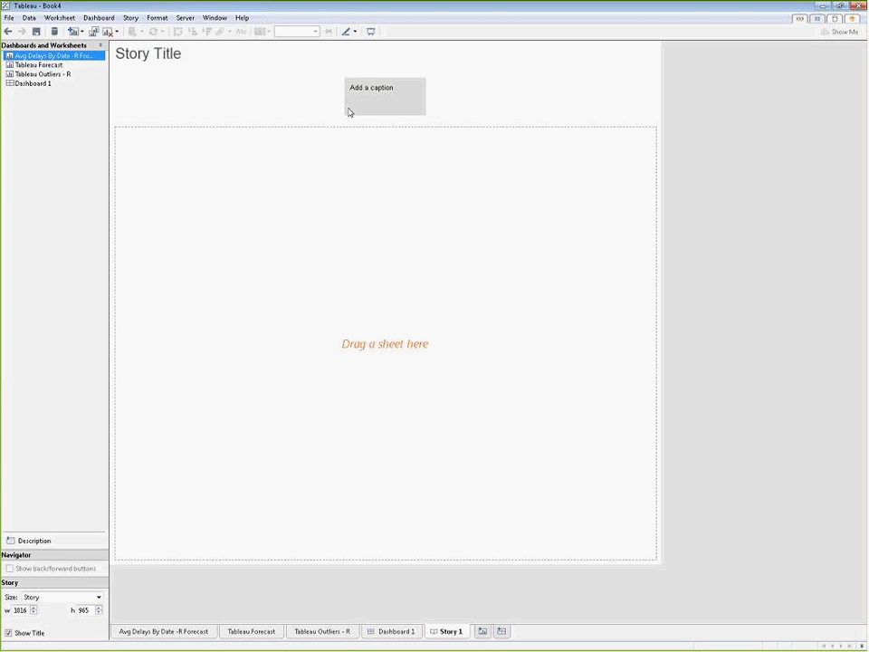
left_click_drag(39, 65, 201, 270)
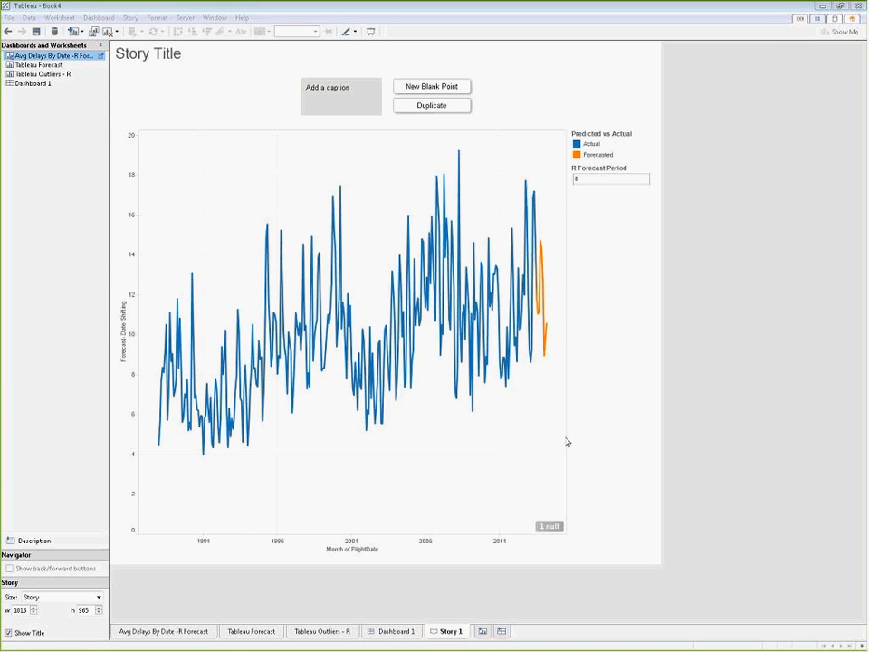
Step: Add a point annotation below the forecast line reading "This looks like it is getting better, I hope we see a huge spike in November"
right_click(533, 432)
mouse_move(556, 468)
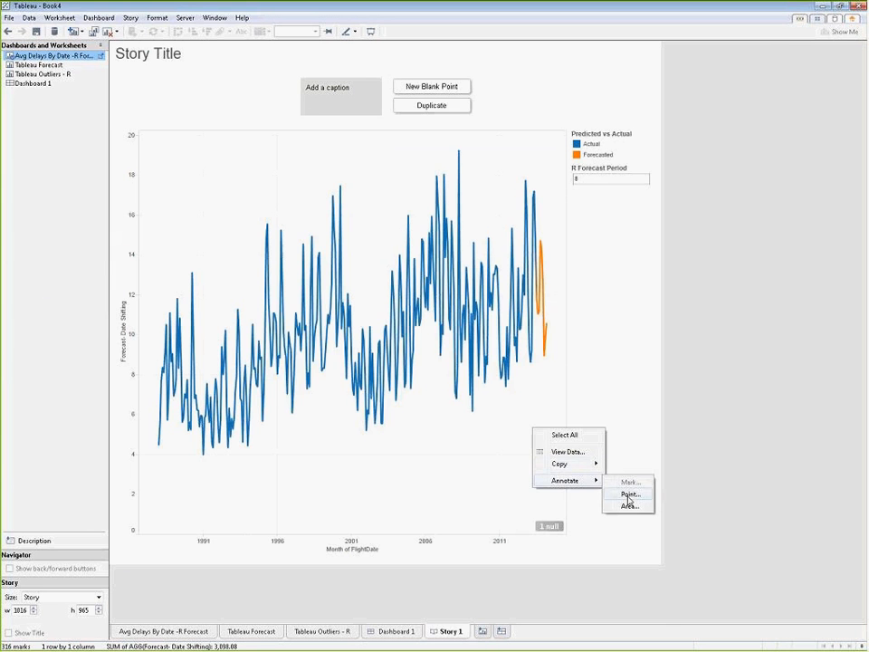
left_click(630, 498)
left_click_drag(522, 299, 414, 278)
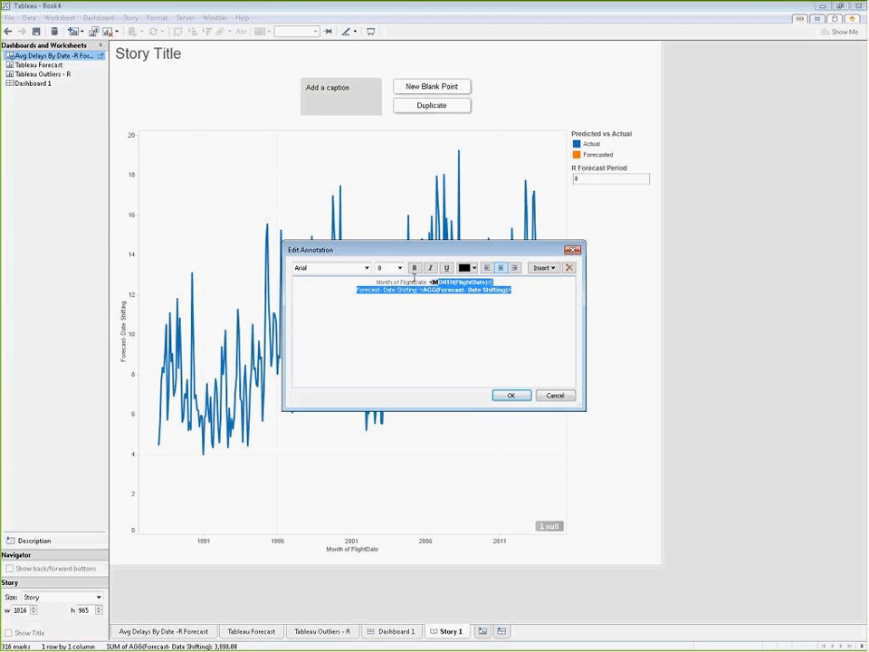
key("ctrl+a")
type("This looks like it is getting better, I hope we see a huge spike in November")
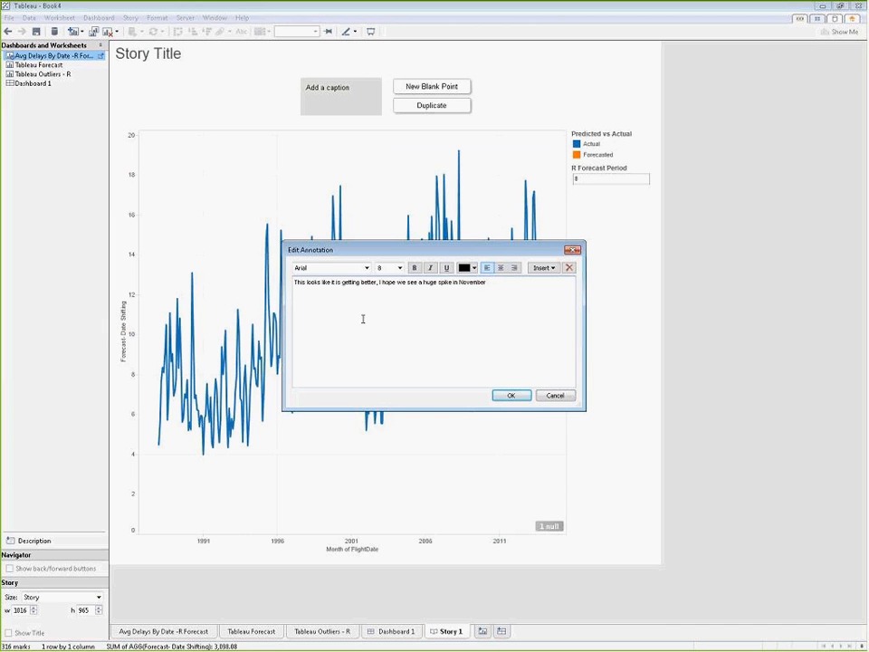
left_click(513, 397)
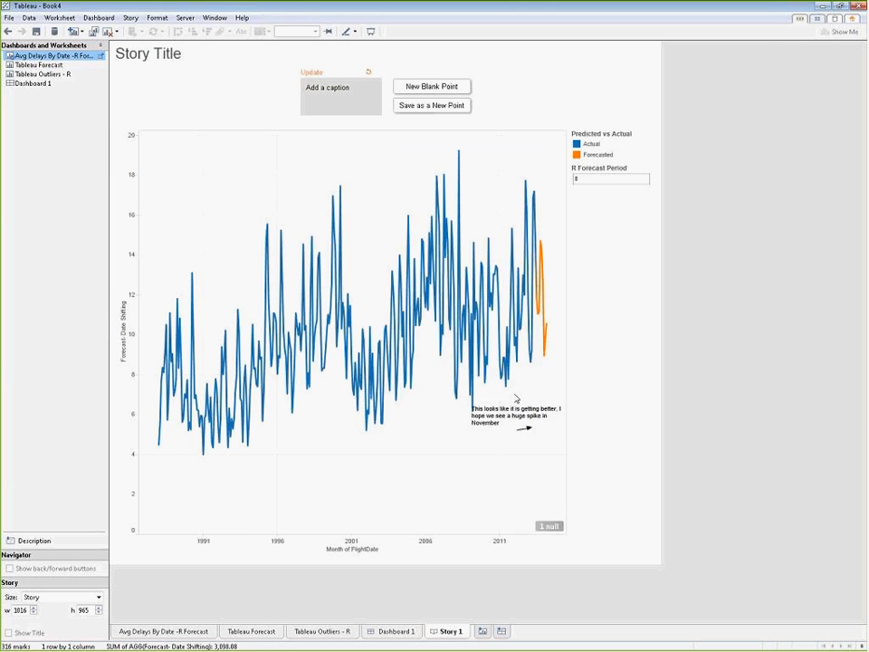
Step: Move the annotation text down into the empty chart area and aim its arrow at the lowest point of the orange forecast line
left_click(530, 428)
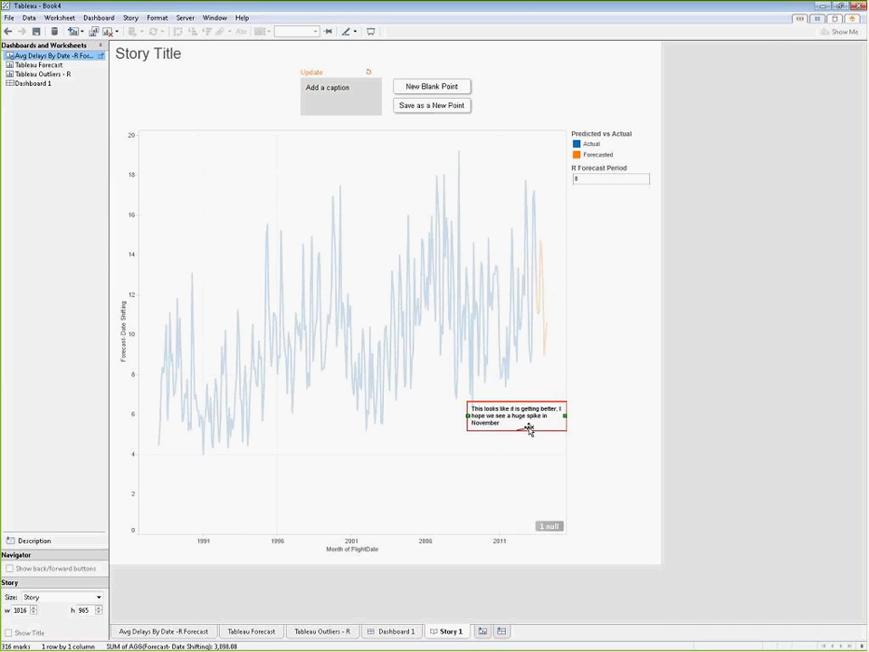
mouse_move(530, 429)
left_mouse_down()
mouse_move(542, 361)
mouse_move(520, 484)
left_mouse_up()
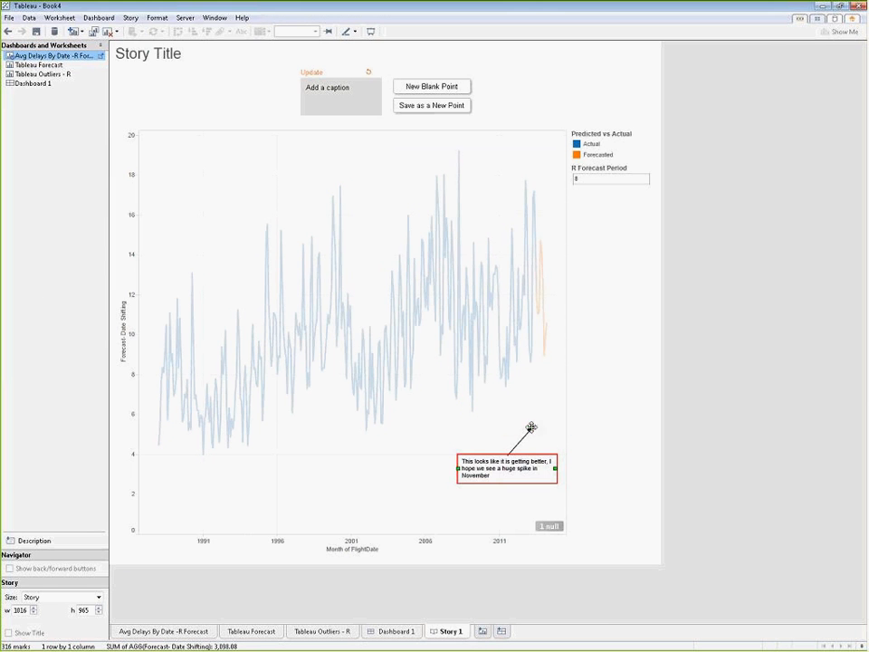
left_click_drag(532, 428, 545, 363)
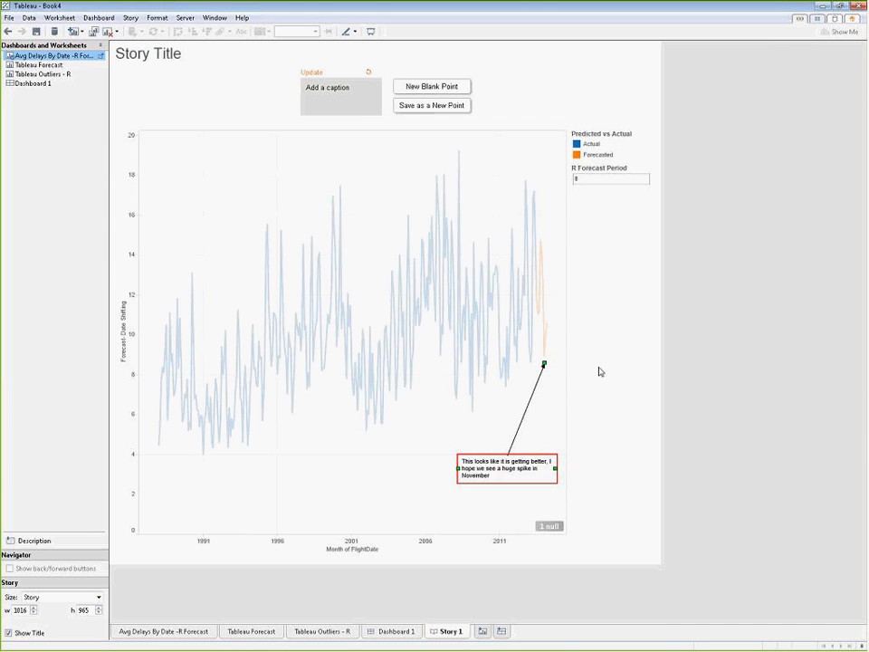
Step: Caption the first story point "R Forecast" and deselect the annotation
left_click(353, 104)
type("T")
key("BackSpace")
type("R Forecast")
left_click(335, 474)
Step: Add a second story point showing the Tableau Forecast sheet and caption it "Longer Forecast - Tableau"
left_click(429, 87)
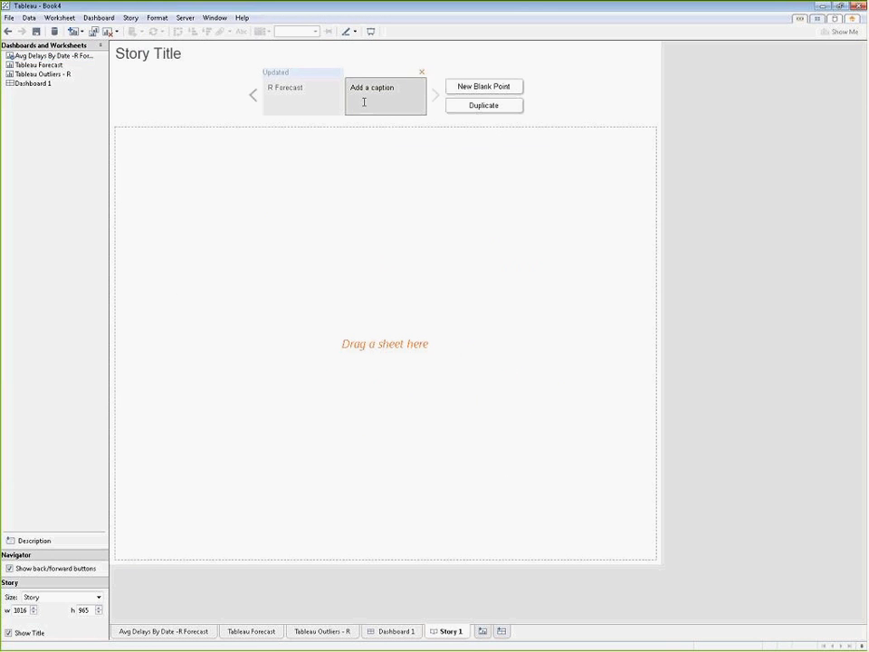
left_click_drag(28, 67, 313, 282)
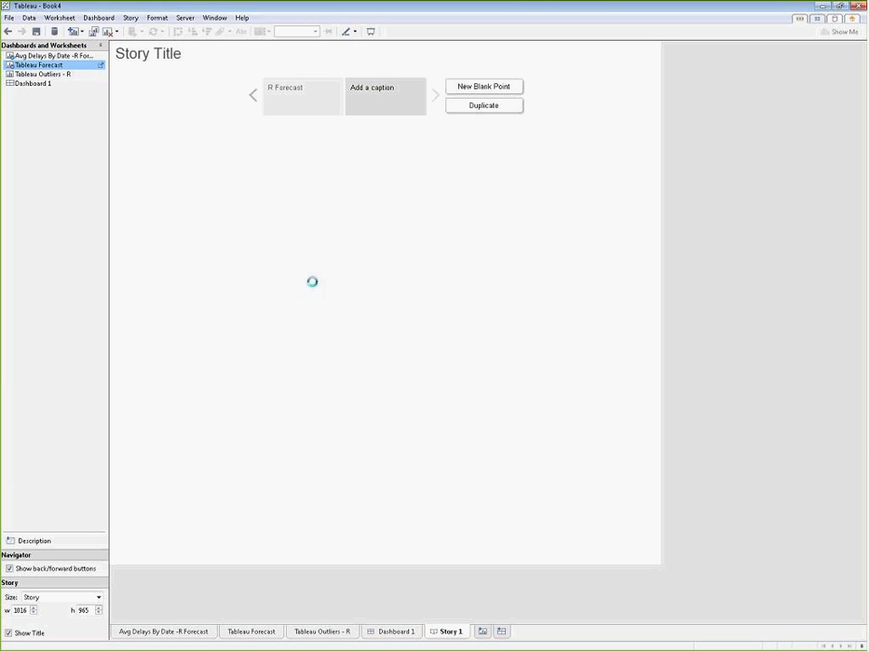
left_click(390, 91)
type("Lon")
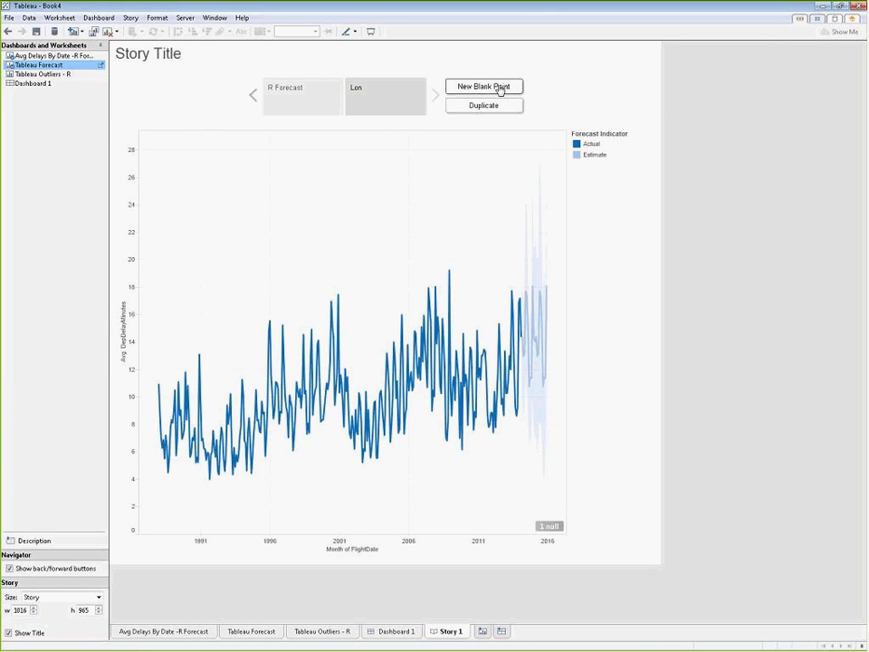
type("ger Forecast")
key("BackSpace")
key("BackSpace")
type("- Tableau")
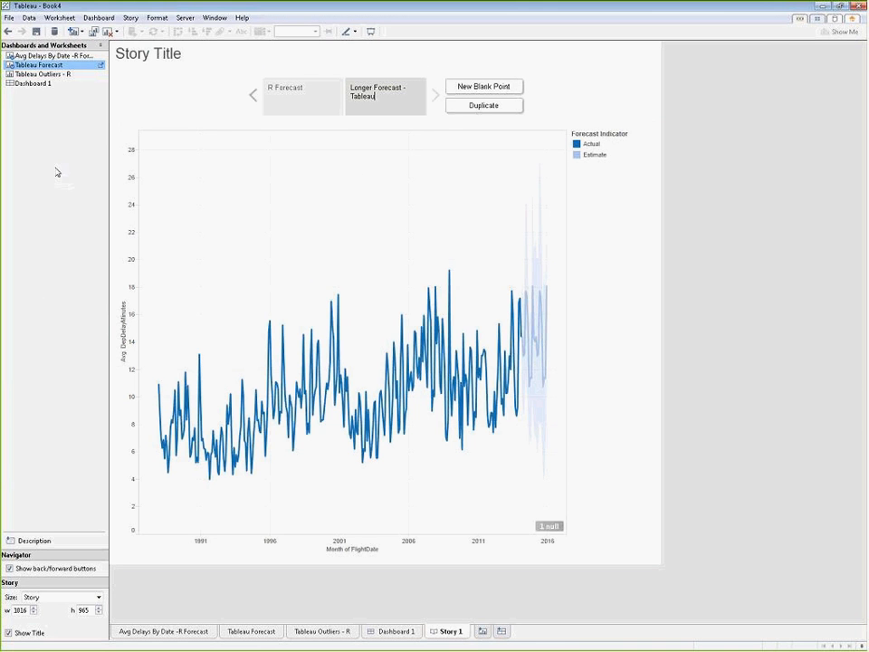
Step: Add a point annotation beneath the Tableau forecast chart's line reading "This is Tableau's forecasting capabilities"
right_click(471, 486)
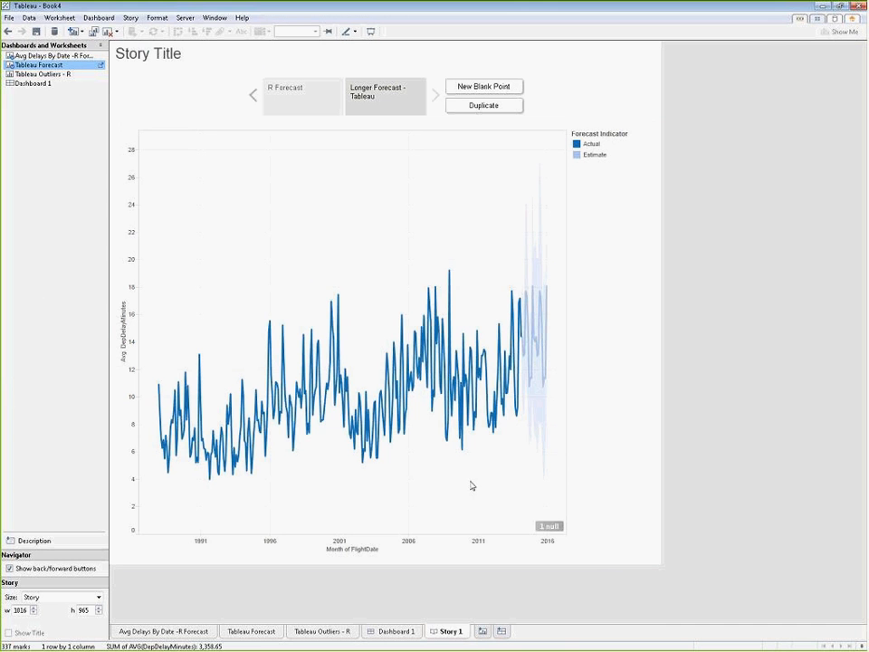
mouse_move(508, 534)
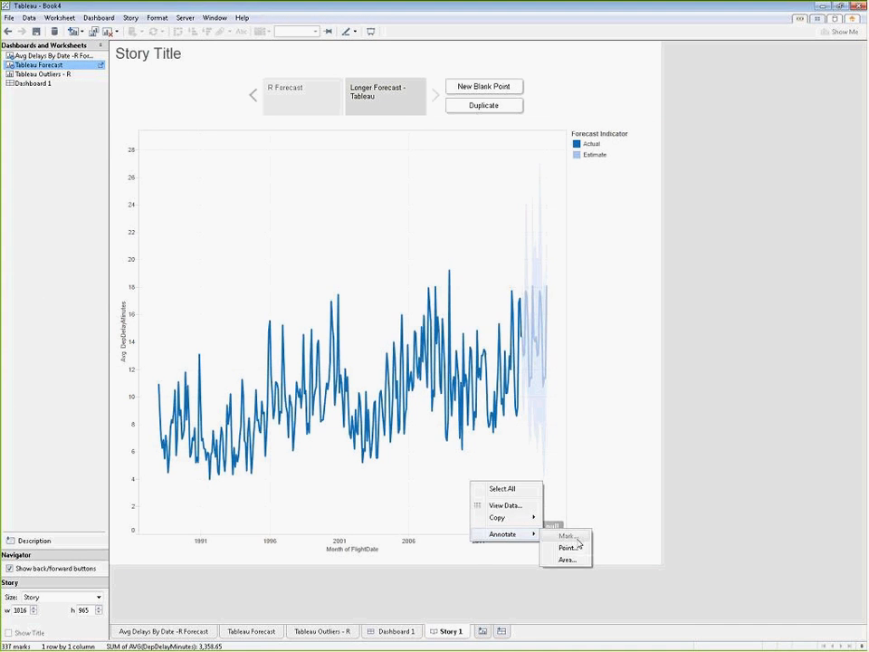
left_click(573, 548)
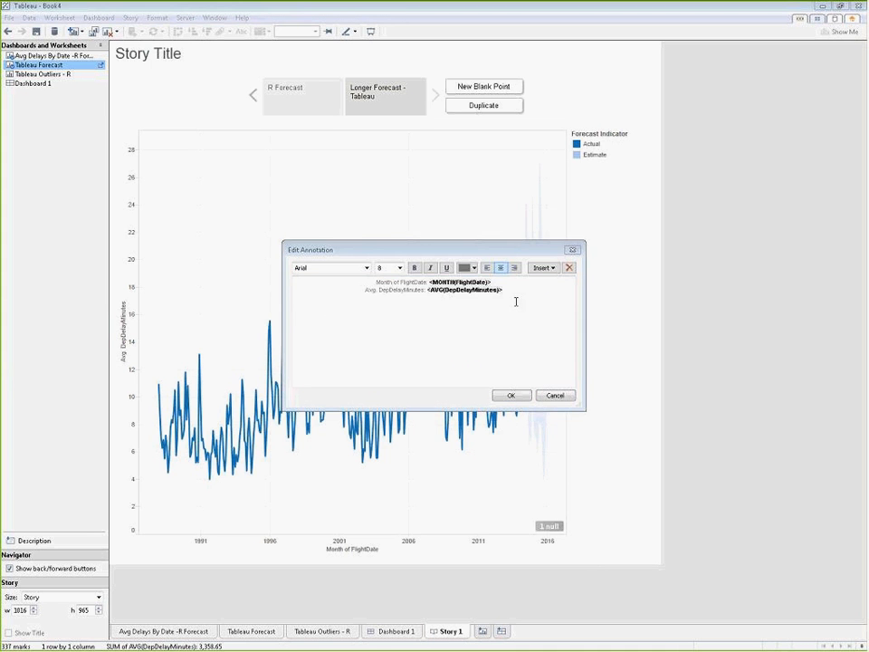
left_click_drag(517, 297, 362, 278)
type("This is Tableau's forecasting capabilities")
mouse_move(502, 306)
left_mouse_down()
mouse_move(535, 293)
mouse_move(263, 279)
left_mouse_up()
type("This is Tableau's forecasting capabilities")
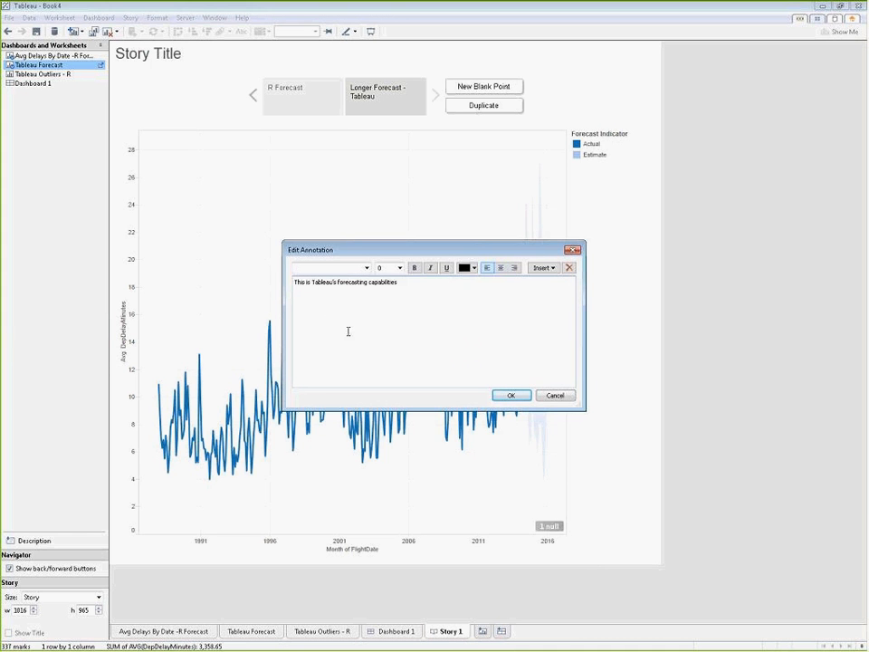
left_click(514, 395)
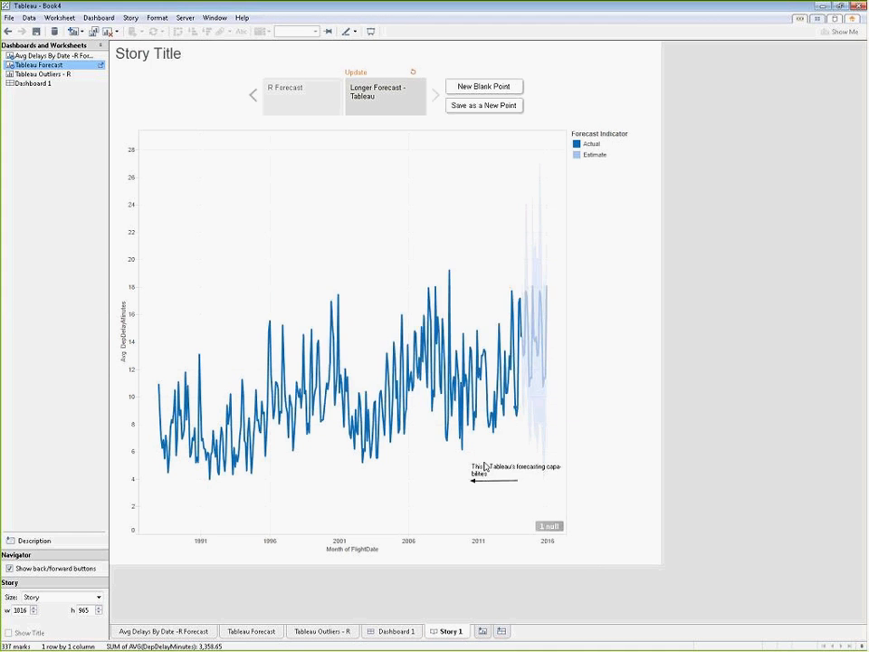
Step: Aim the forecasting annotation's arrow at the light blue estimate band and deselect the annotation
left_click(469, 478)
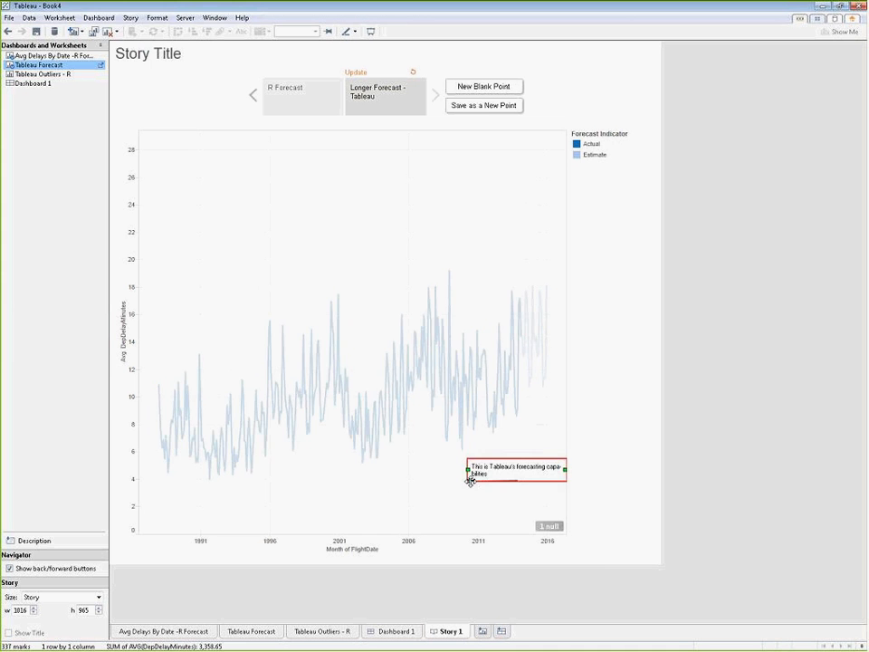
mouse_move(469, 478)
left_mouse_down()
mouse_move(556, 413)
mouse_move(528, 417)
left_mouse_up()
left_click(302, 521)
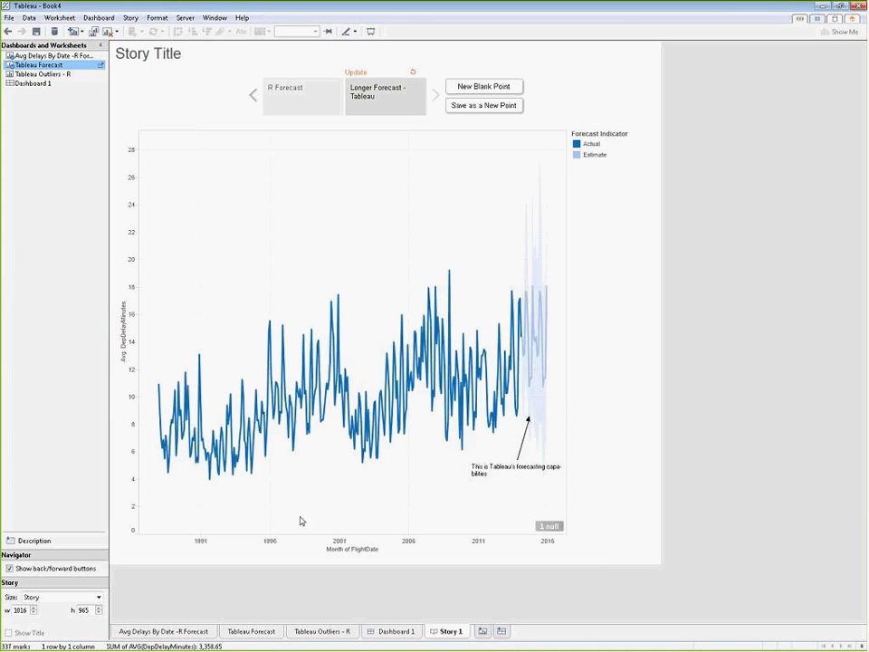
Step: Add a third blank story point and place the Tableau Outliers - R sheet in it
left_click(458, 88)
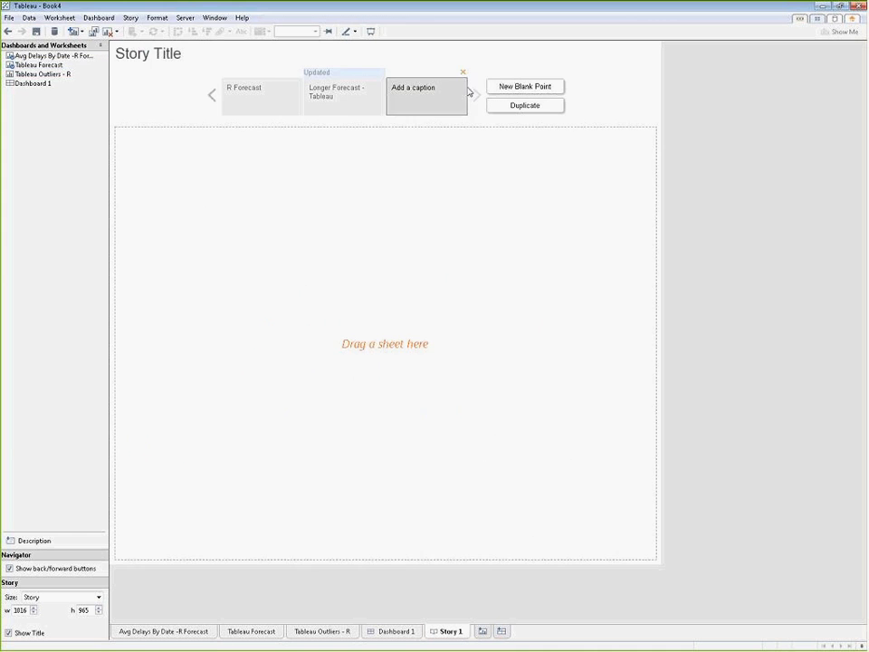
left_click(41, 75)
left_click_drag(41, 77, 275, 296)
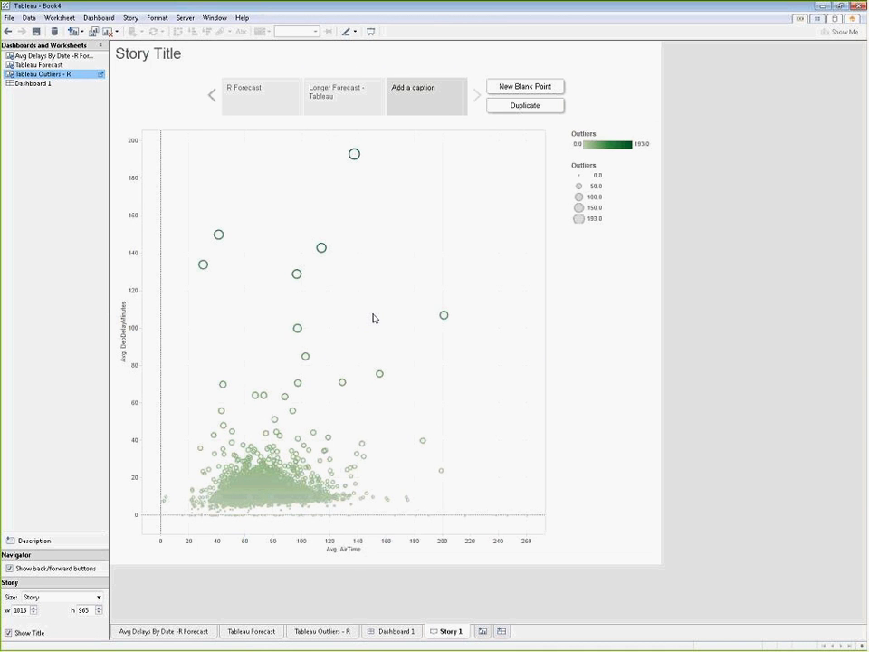
Step: Annotate the scatter plot's empty area with a point note: "Using simple unsupervised machine learning models can help us identify more suspicious outliers"
right_click(488, 410)
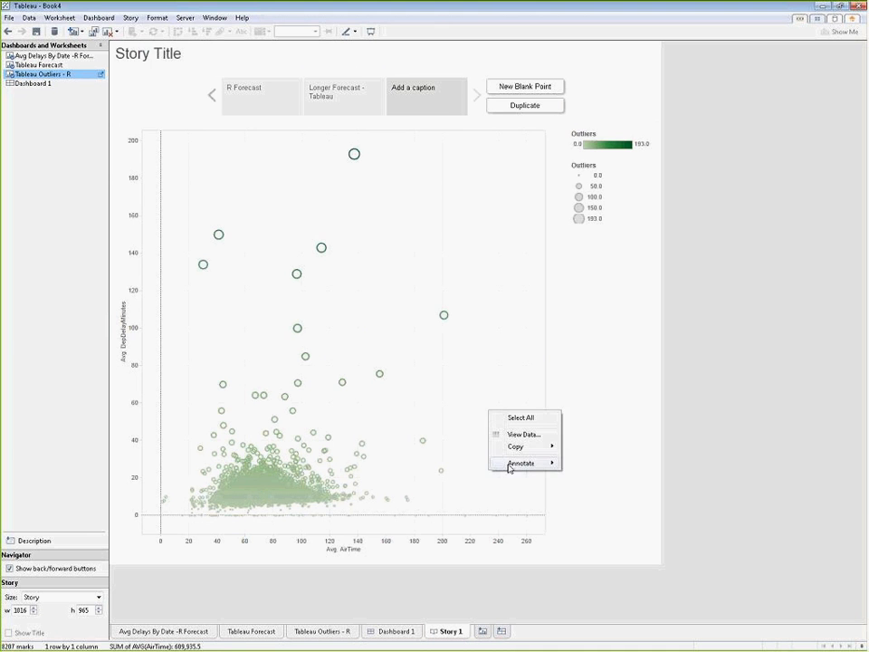
mouse_move(512, 466)
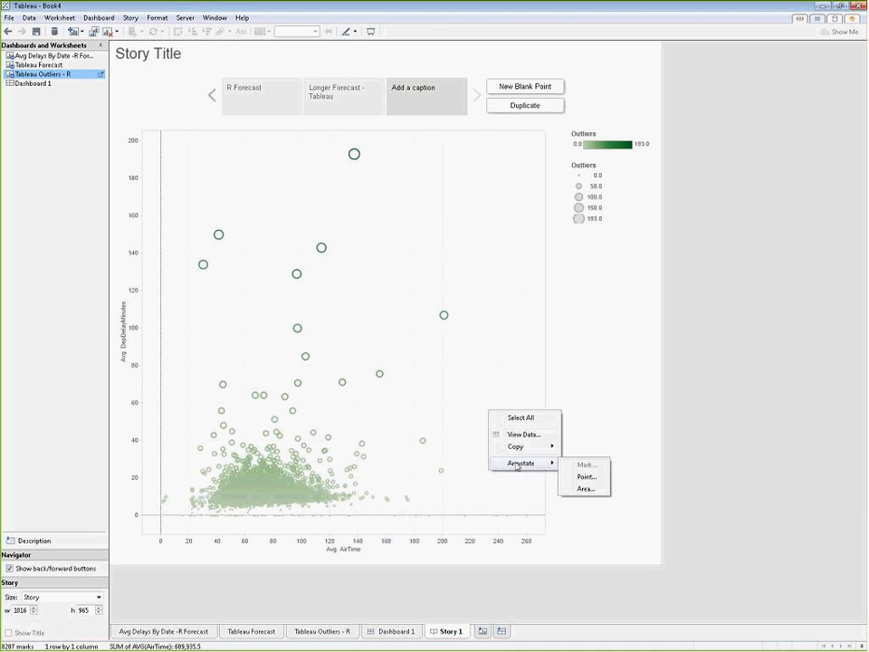
left_click(574, 480)
left_click_drag(517, 284, 362, 270)
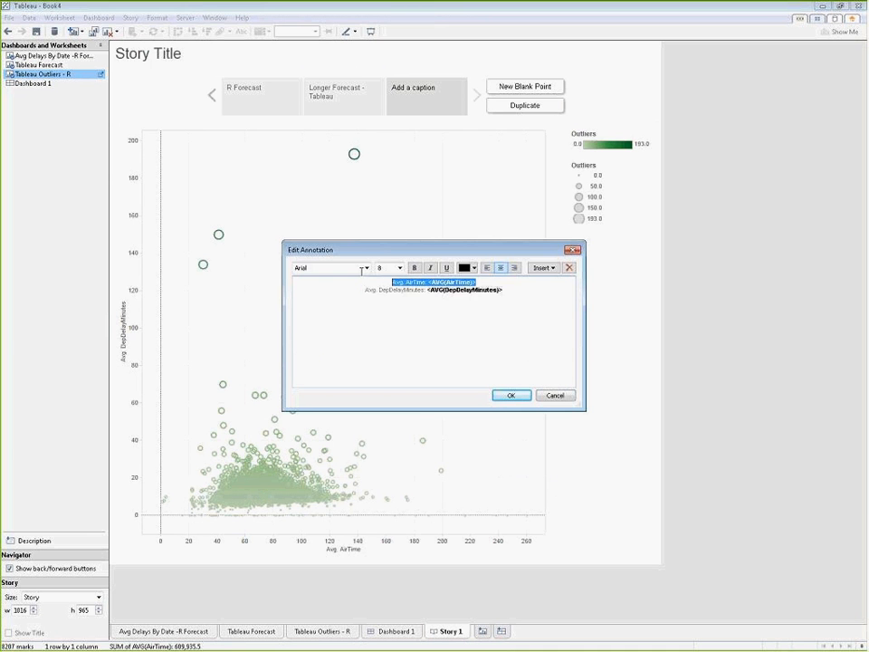
left_click(518, 301)
left_click_drag(514, 293, 360, 275)
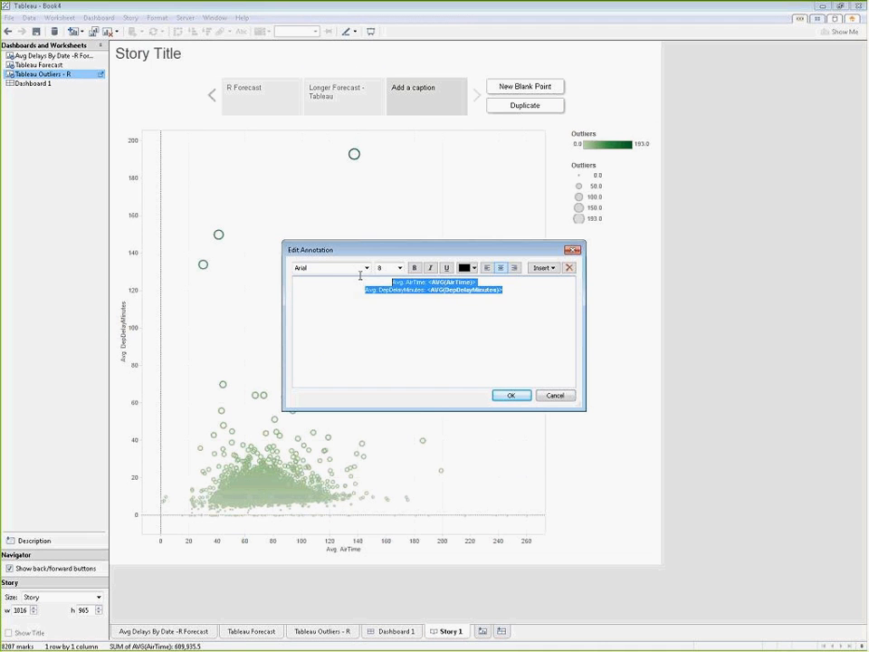
type("Using simple unsupervised machine learning models can help us identify more suspicious outliers")
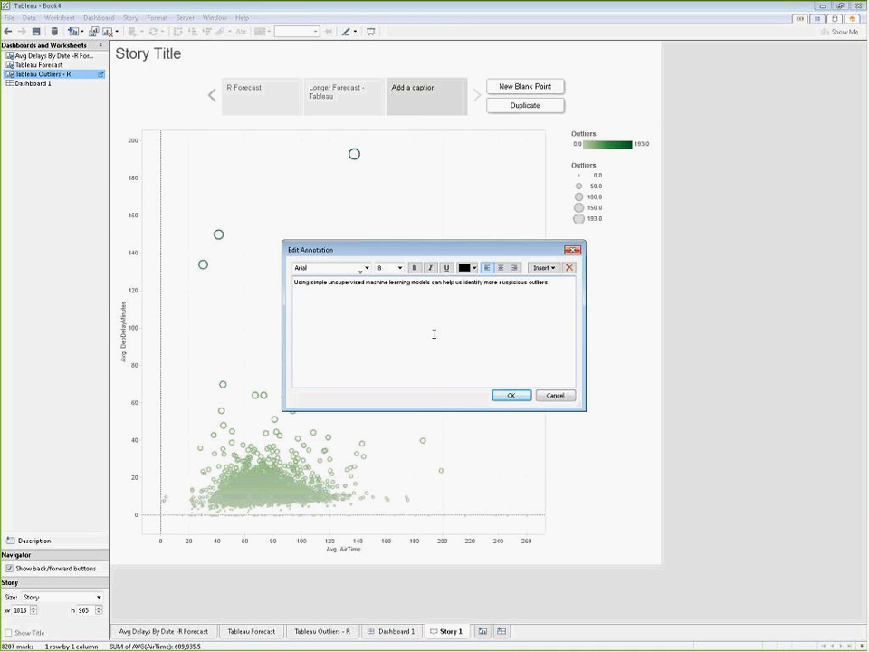
left_click(511, 397)
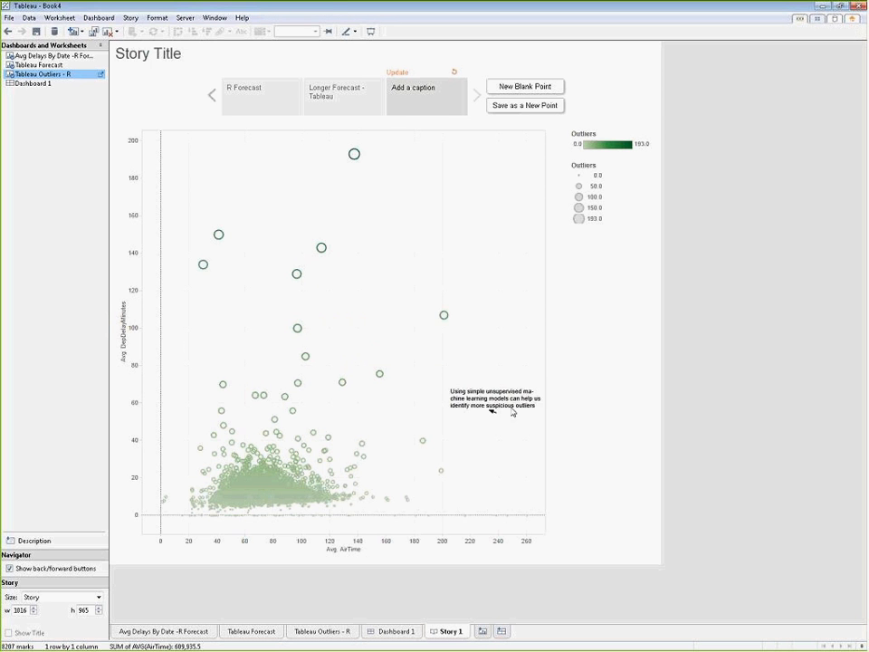
Step: Move the outliers annotation's text down the scatter plot, aim its arrow up toward the scattered high-delay marks, and deselect the annotation
left_click(491, 411)
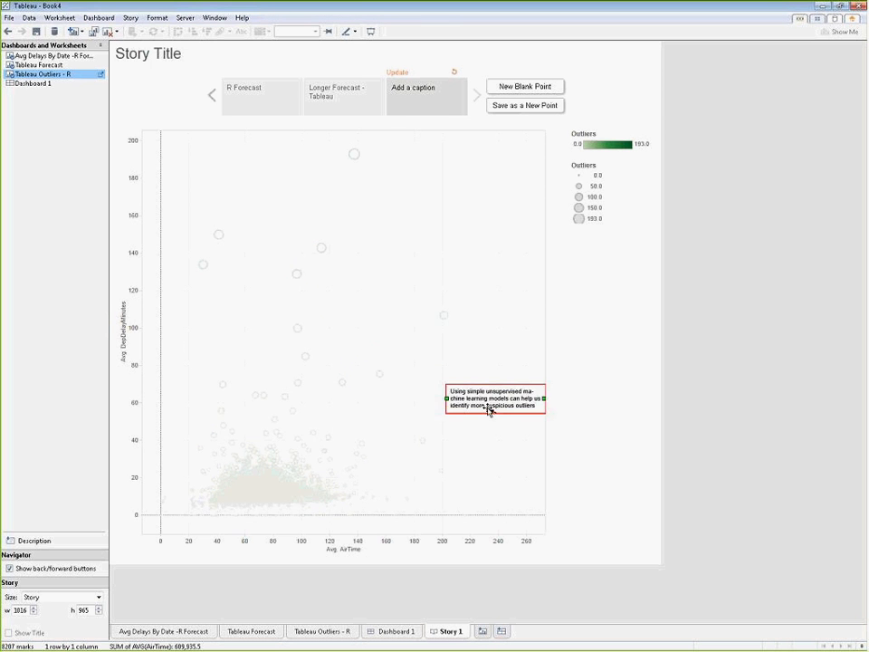
mouse_move(491, 410)
left_mouse_down()
mouse_move(462, 342)
mouse_move(486, 477)
left_mouse_up()
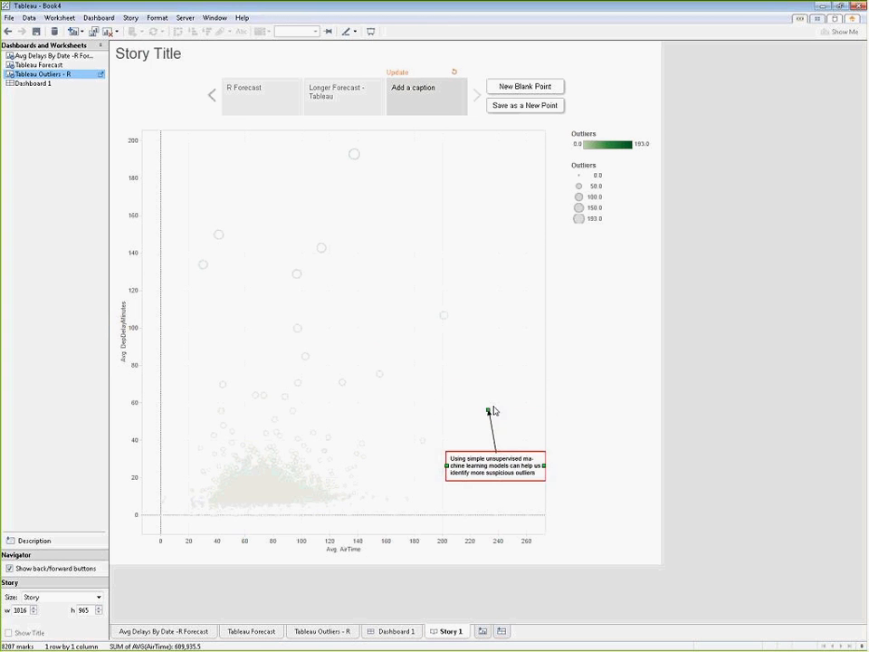
left_click_drag(490, 409, 392, 356)
left_click(550, 393)
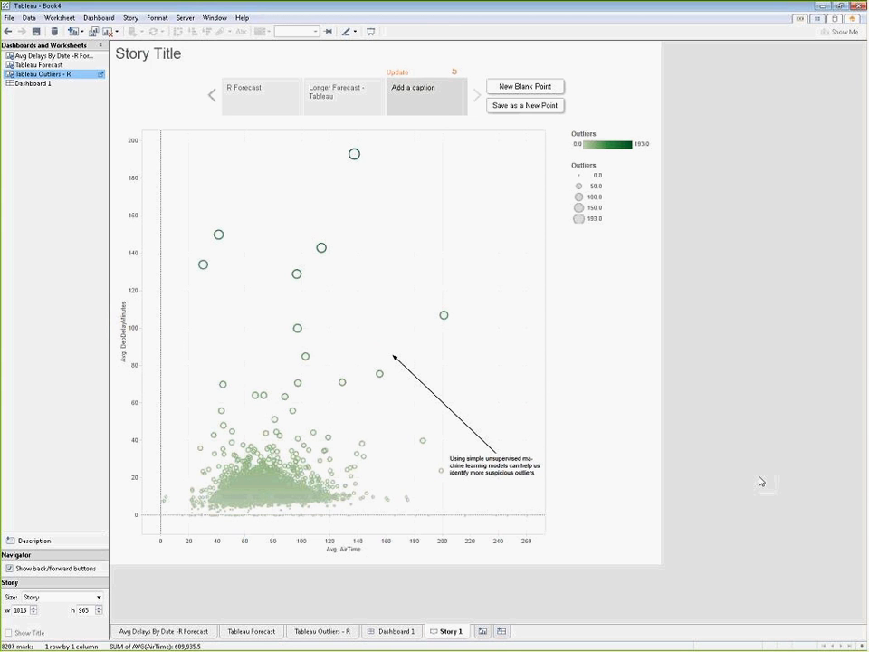
Step: Caption the scatter plot's story point "Outliers R" and page through the three story points to review them
left_click(418, 95)
type("O")
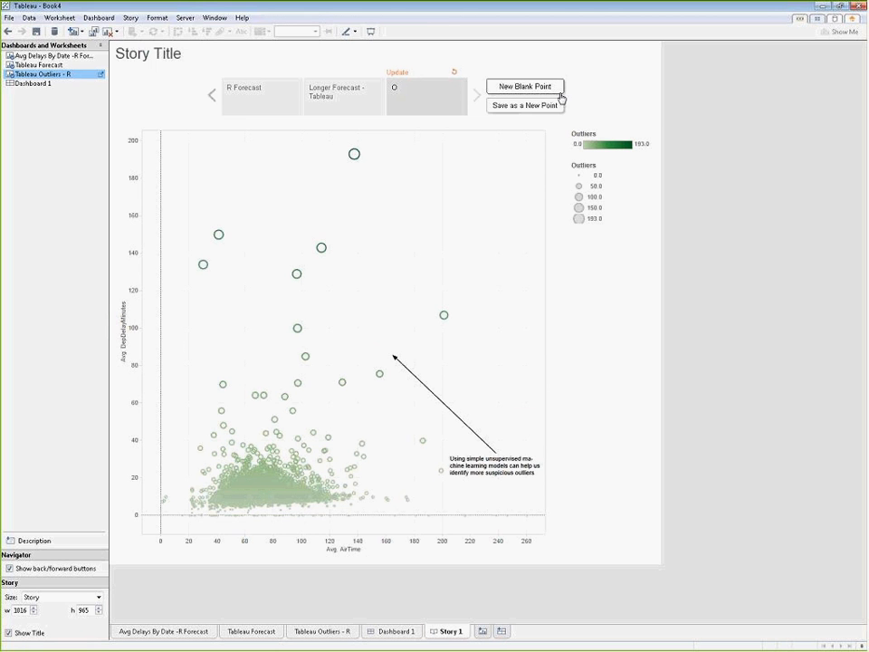
type("utliers R")
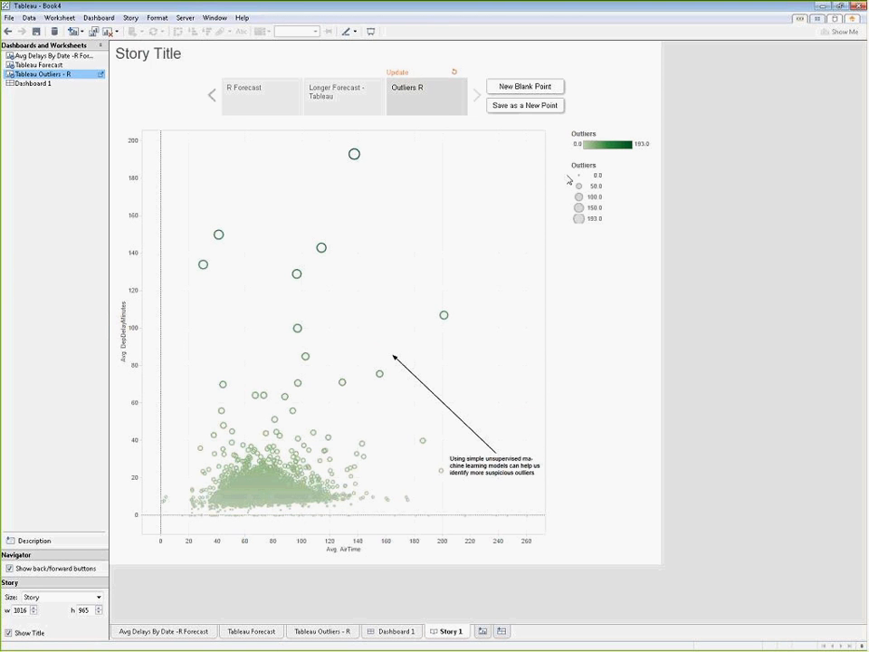
left_click(263, 104)
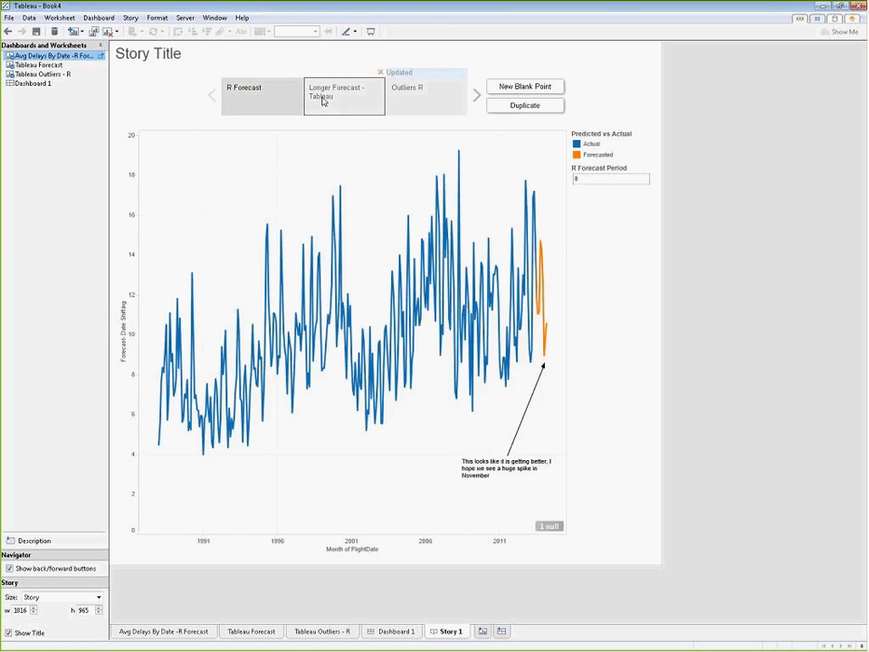
left_click(320, 100)
left_click(415, 103)
left_click(233, 107)
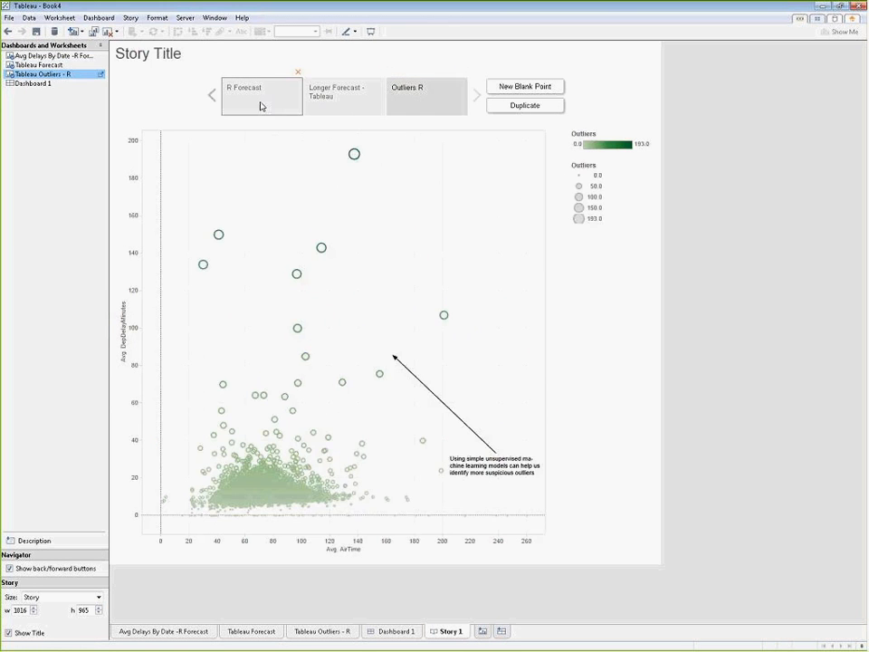
left_click(340, 109)
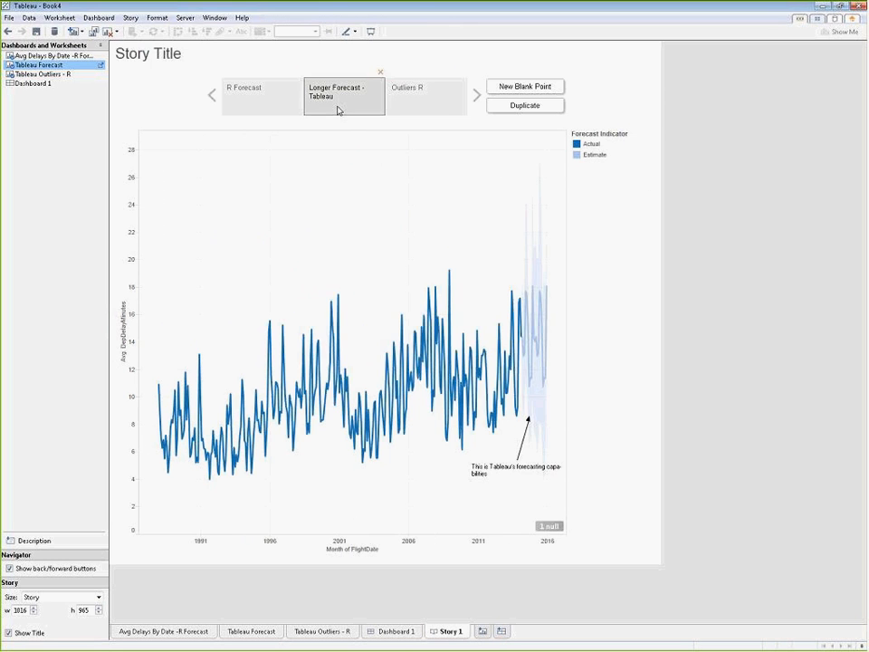
Step: Set the story's title to "FYI Solutions R Demo"
double_click(136, 57)
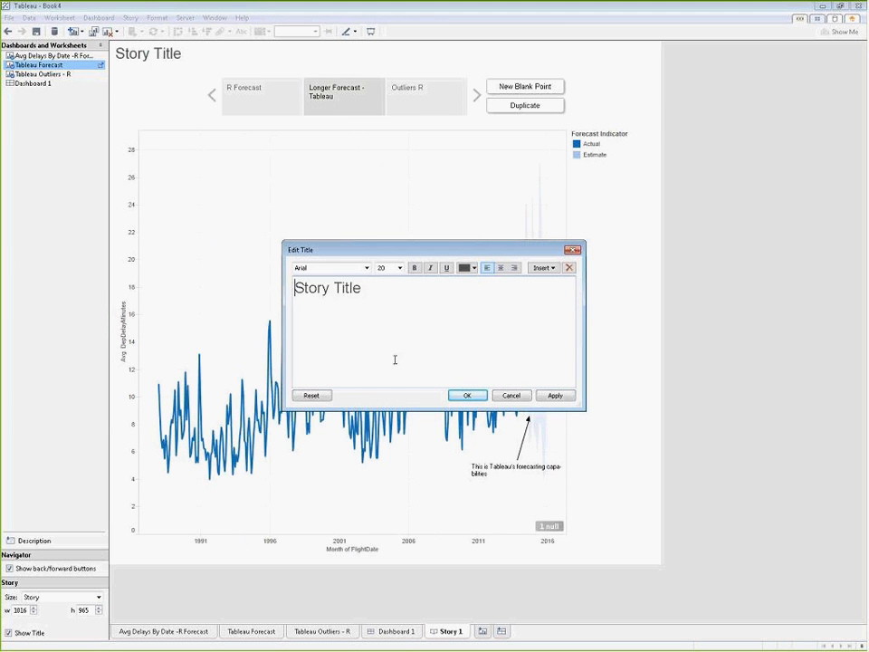
key("ctrl+a")
type("FY")
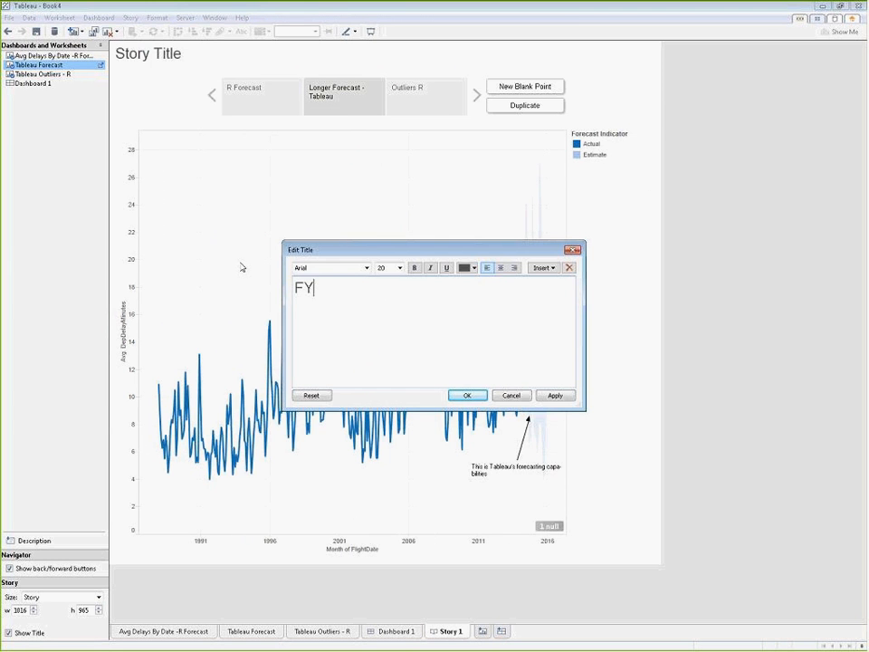
type("O")
key("BackSpace")
type("I Solutions R")
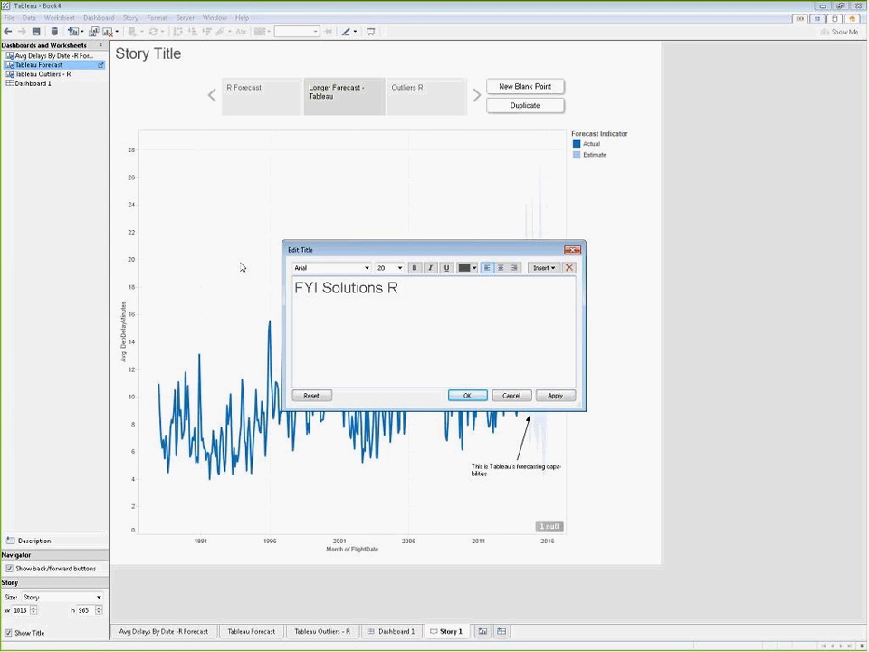
type(" Demo")
left_click(484, 395)
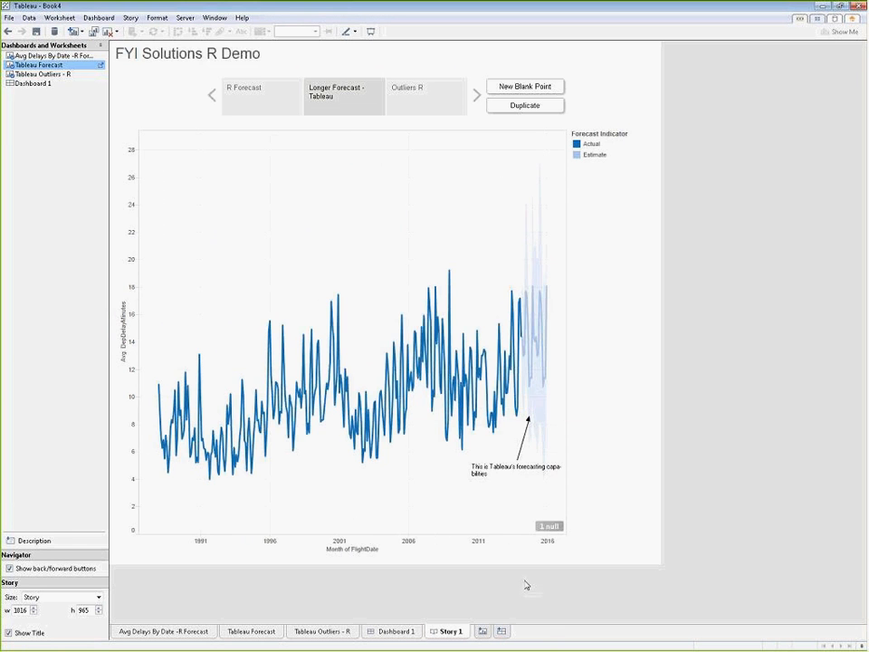
Step: Add a new worksheet and connect to the Excel file "Sample - Superstore Subset (Excel).xlsx" from My Tableau Repository's Datasources folder
left_click(483, 631)
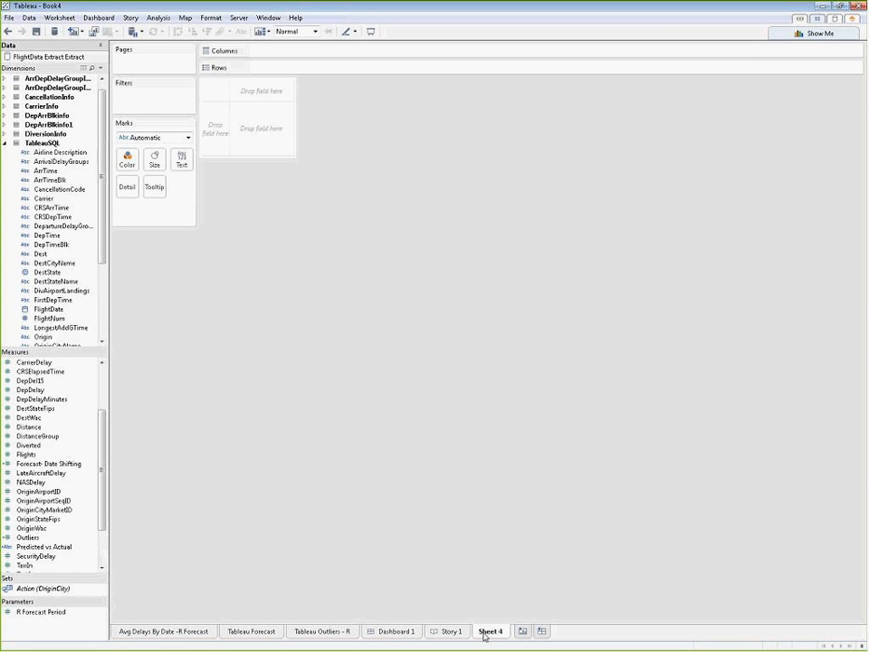
left_click(30, 19)
left_click(38, 30)
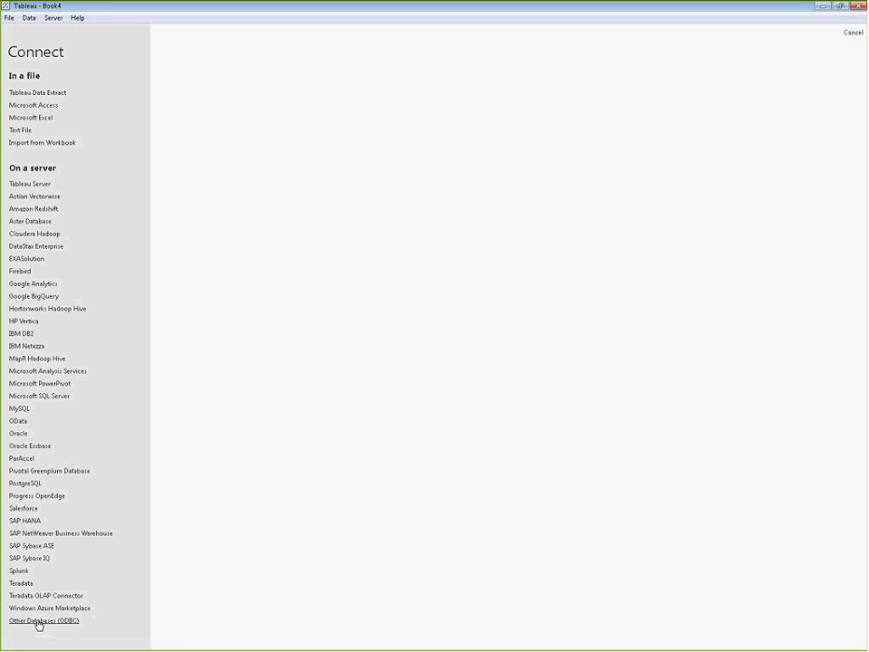
left_click(35, 118)
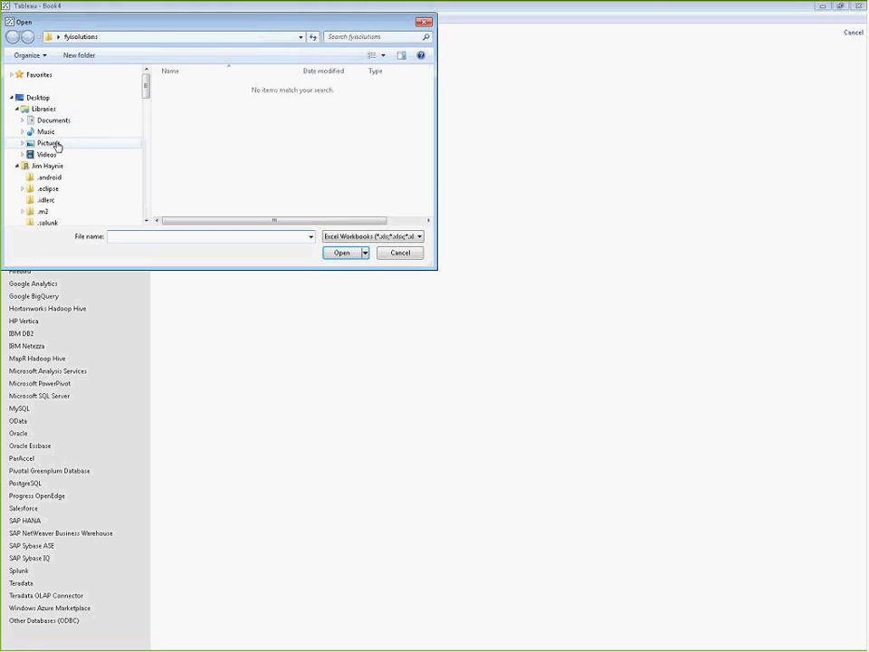
left_click(44, 120)
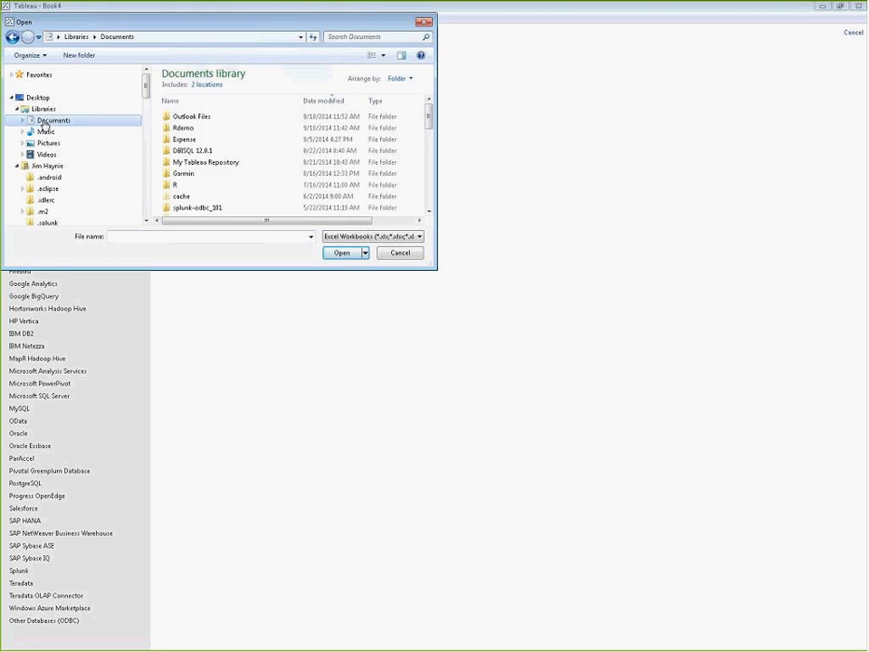
double_click(217, 164)
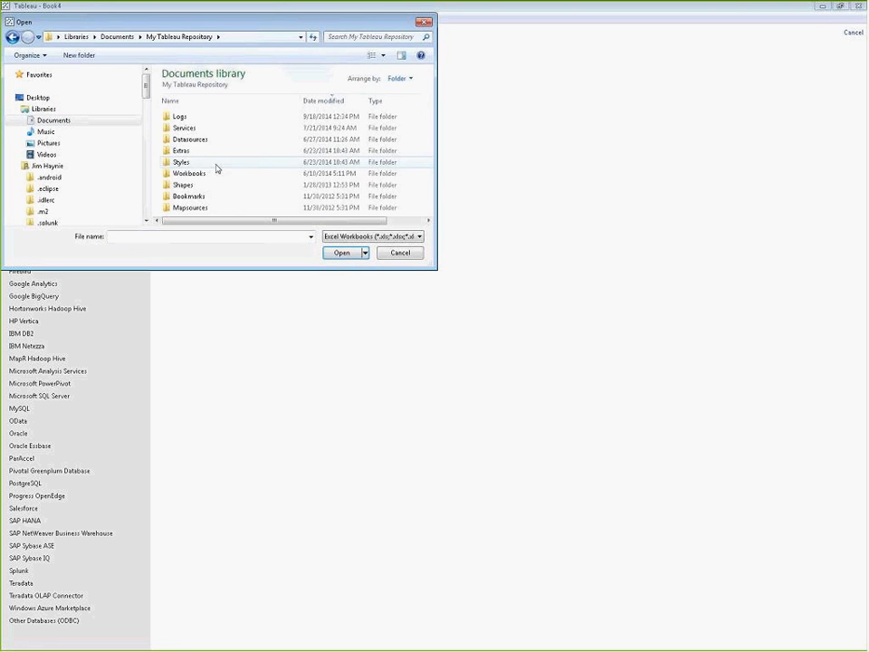
left_click(190, 143)
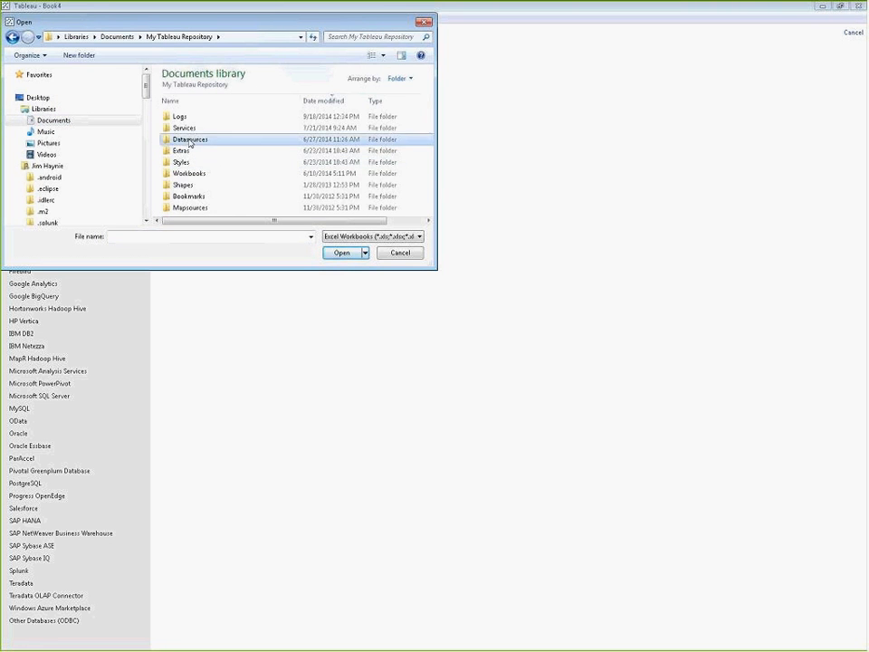
double_click(191, 142)
left_click(192, 132)
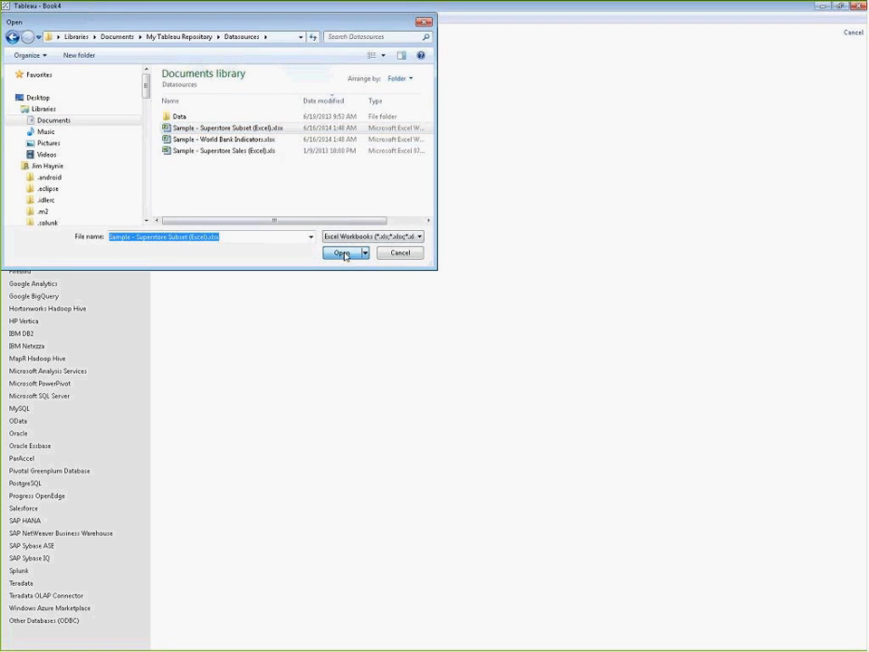
left_click(343, 253)
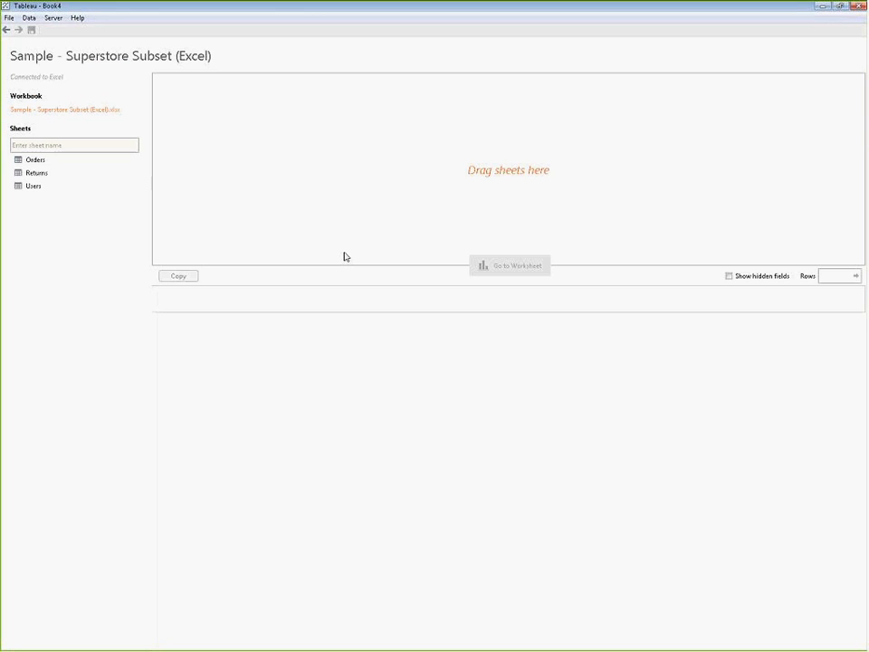
Step: Add the Orders and Returns sheets to the data source as a join and check the join's settings
double_click(31, 162)
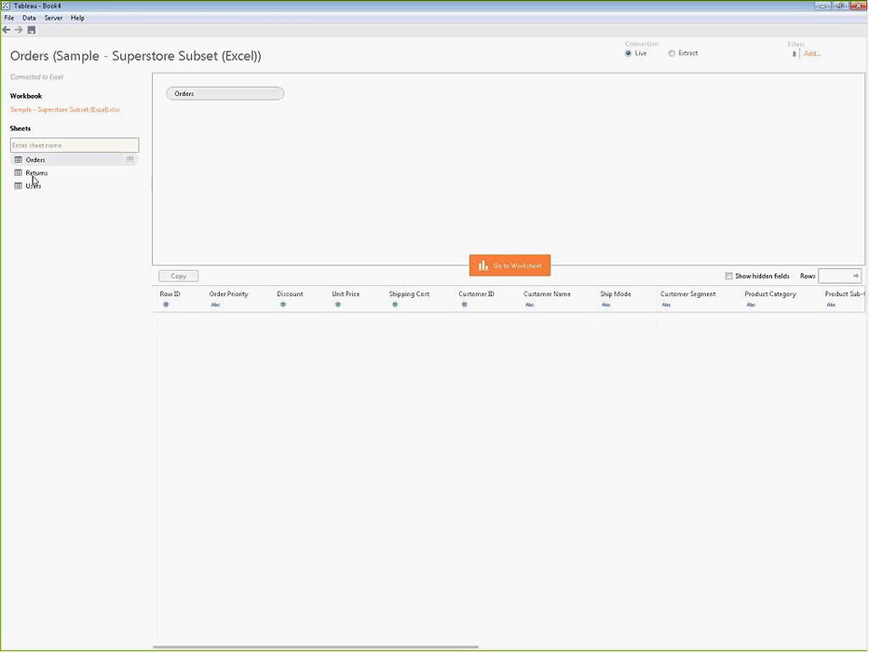
double_click(34, 173)
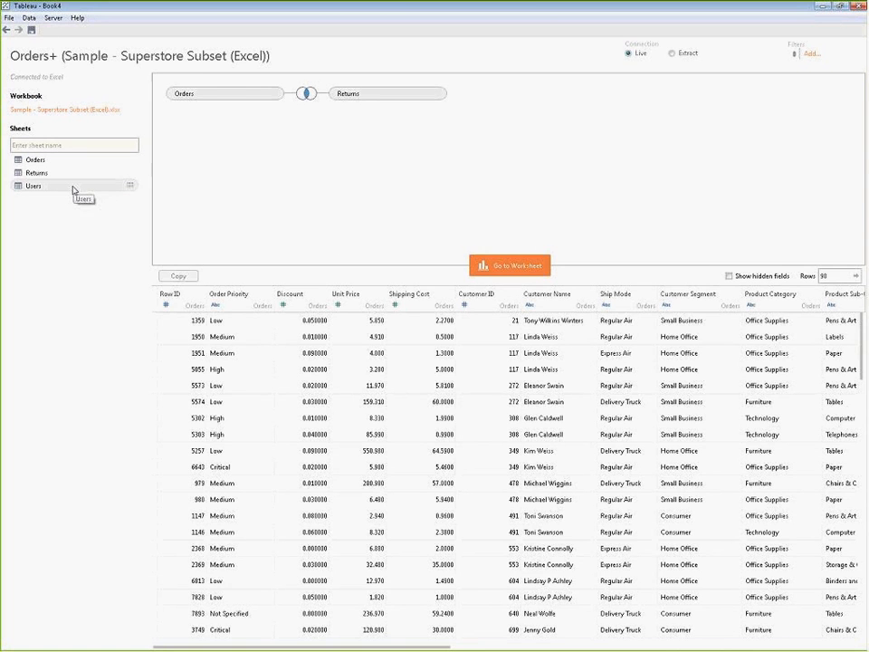
left_click(312, 95)
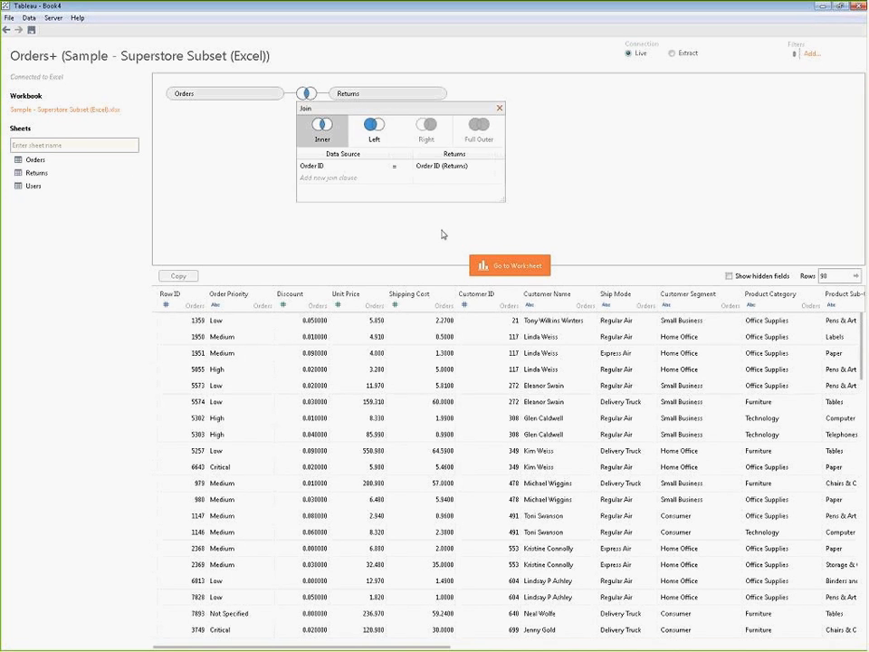
left_click(499, 110)
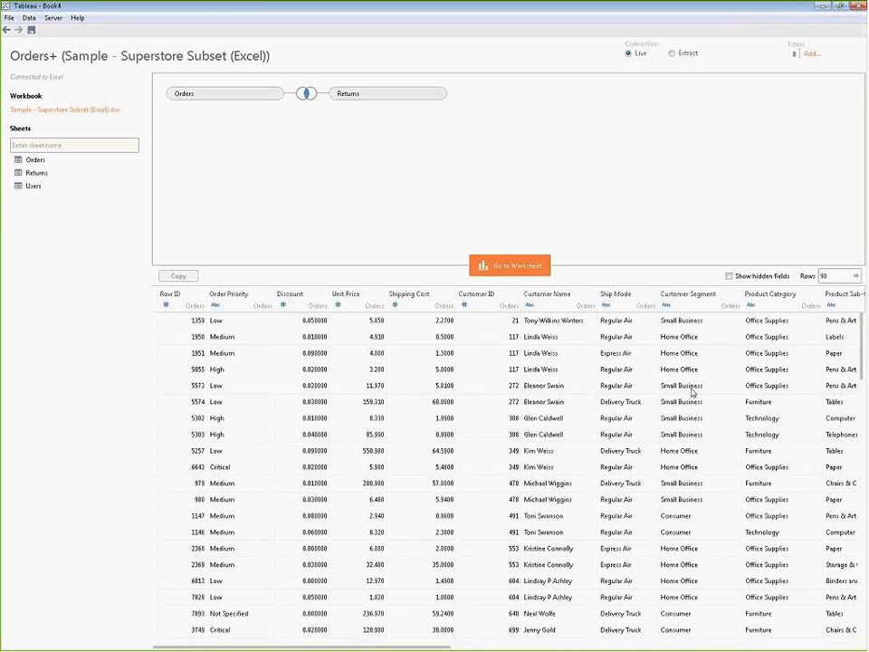